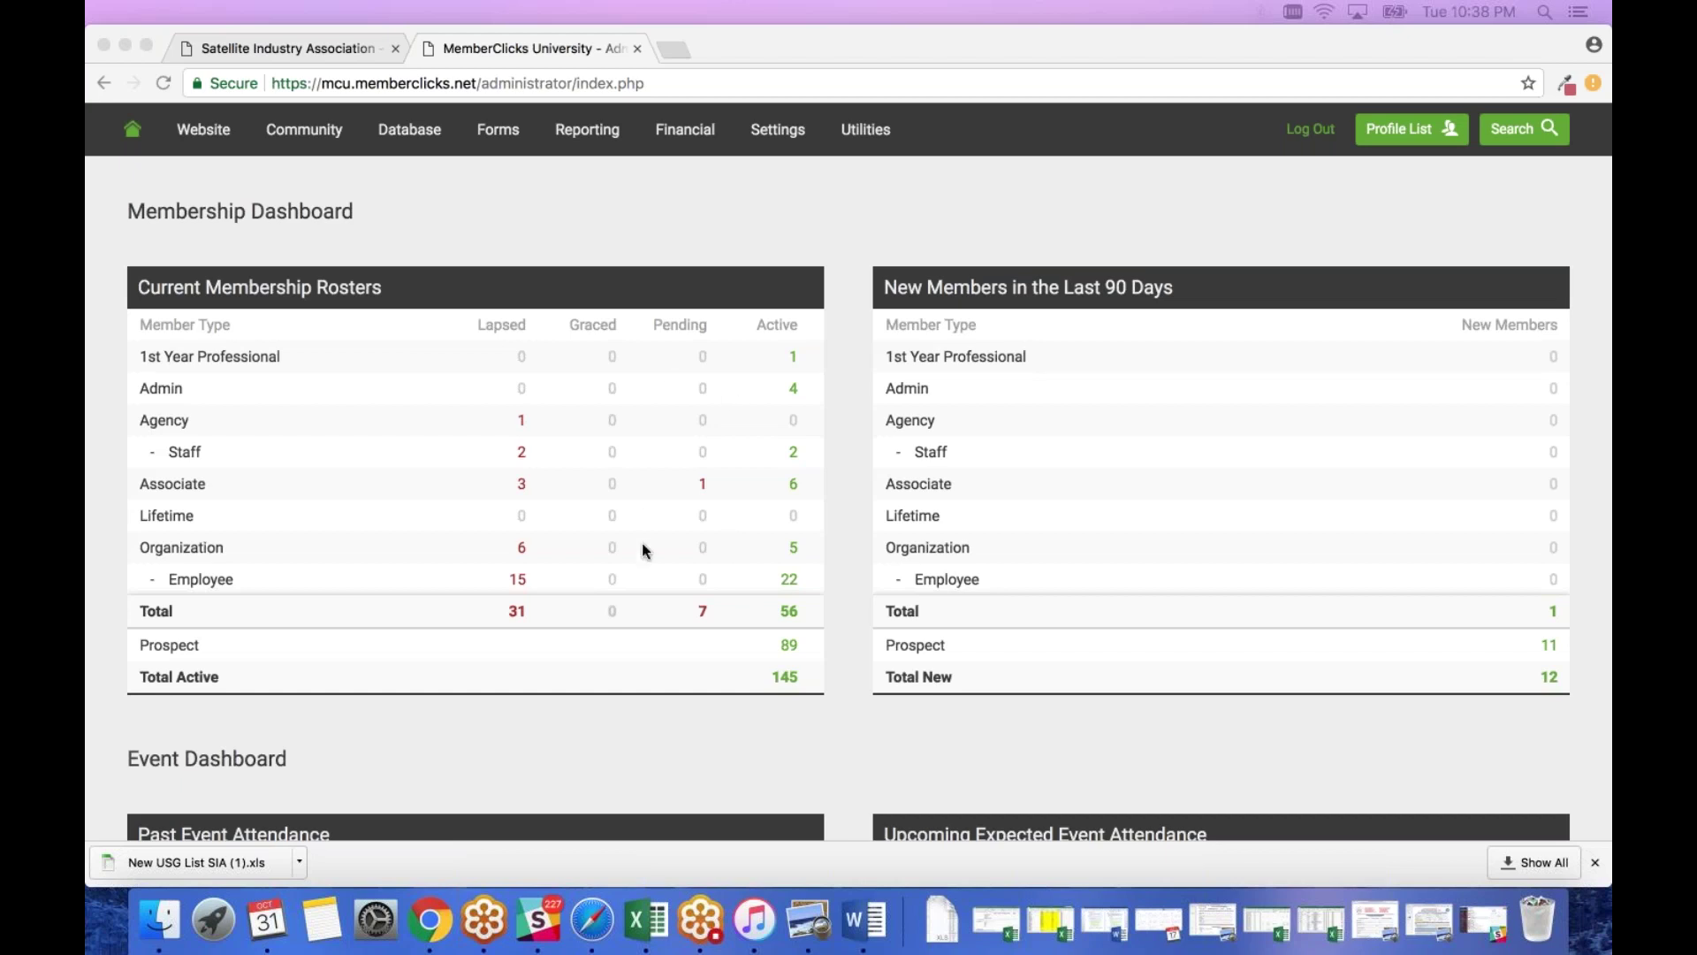
- Review the membership rosters, event attendance and Aged Receivables on the dashboard, including when the receivables were updated
{"action": "left_click", "coordinate": [203, 652]}
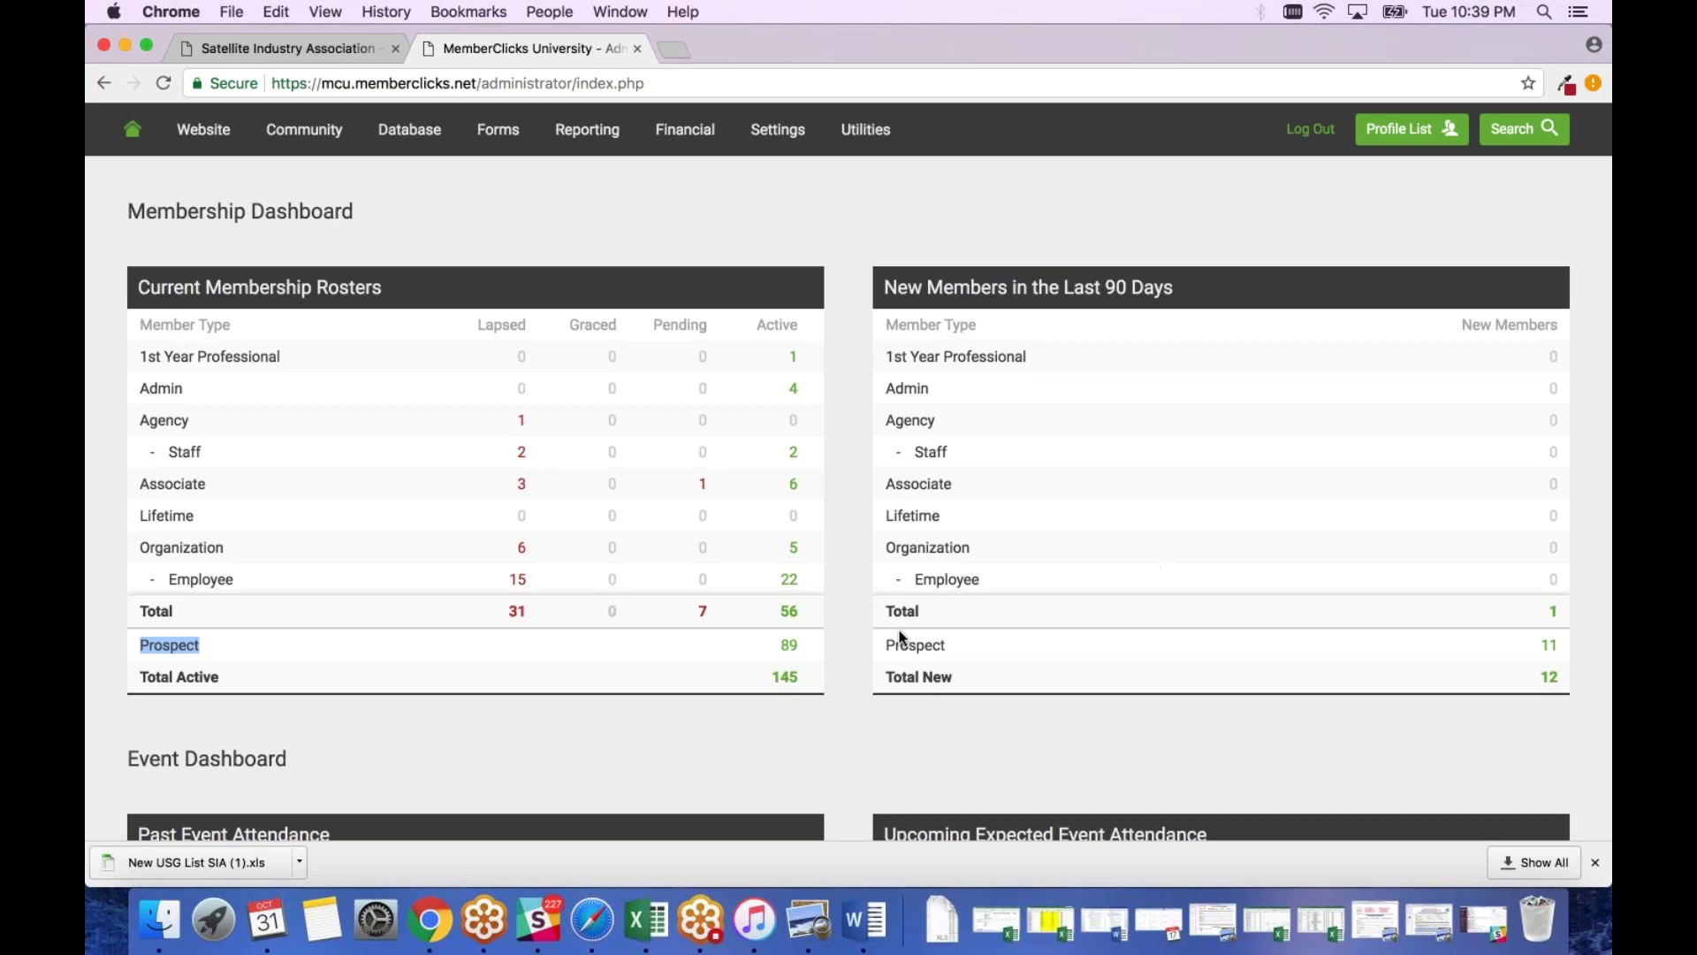
{"action": "scroll", "coordinate": [902, 636], "scroll_direction": "down", "scroll_amount": 5}
{"action": "scroll", "coordinate": [846, 543], "scroll_direction": "down", "scroll_amount": 3}
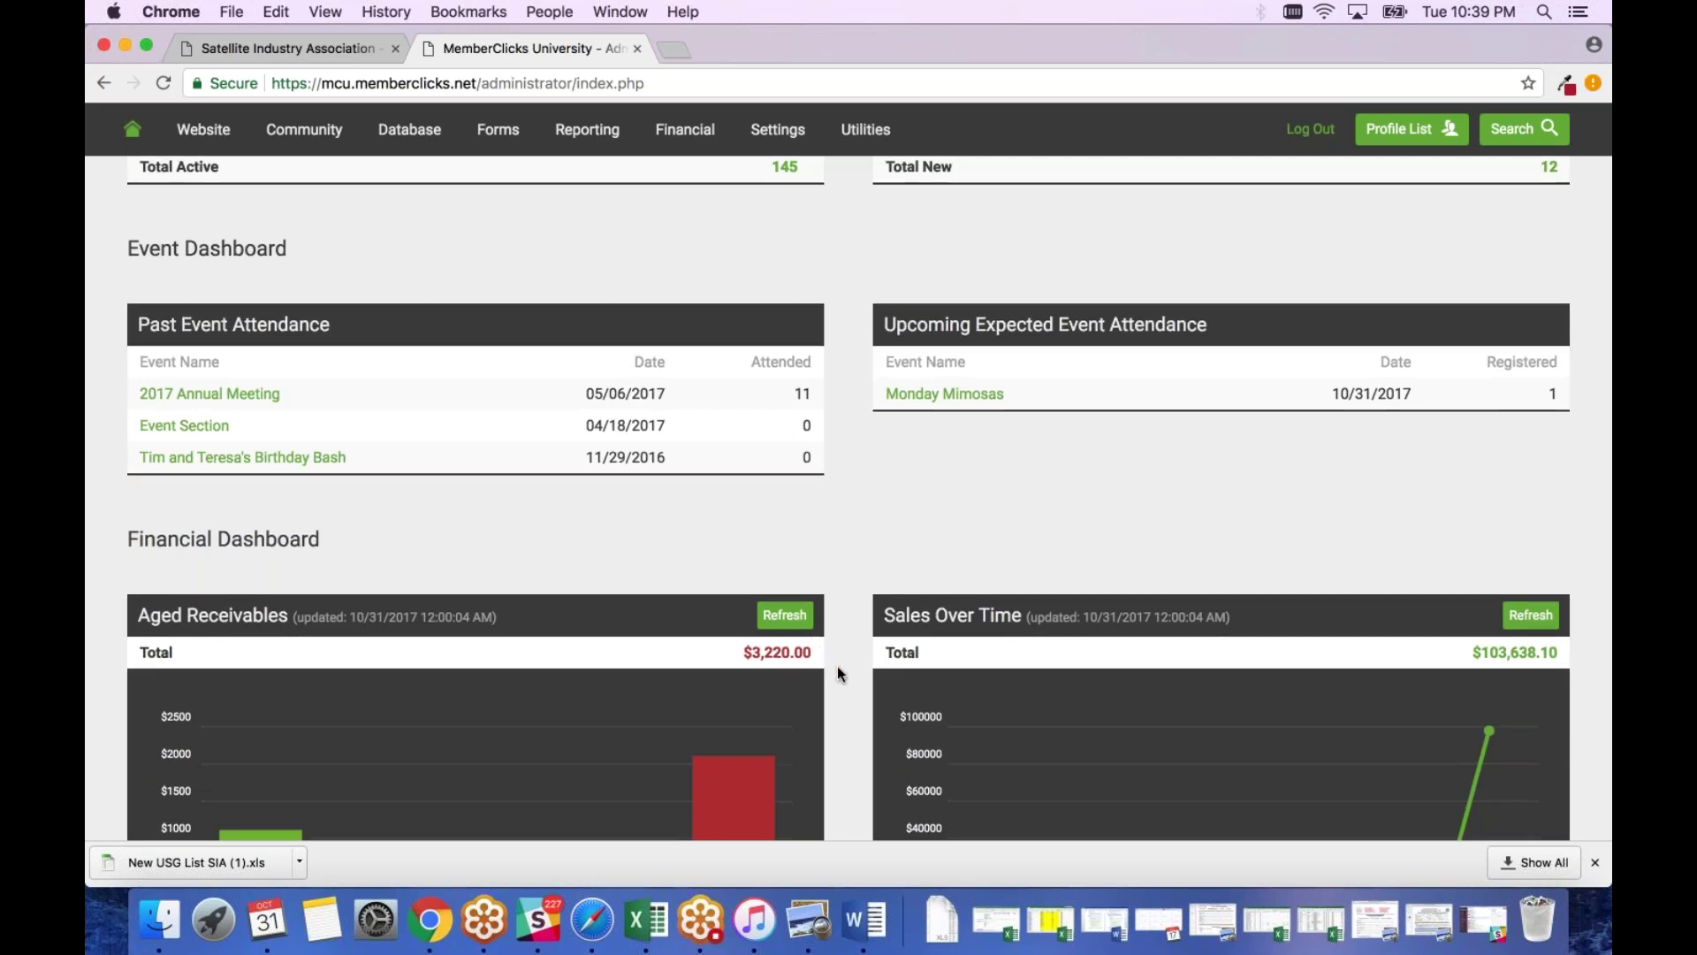
{"action": "scroll", "coordinate": [839, 675], "scroll_direction": "down", "scroll_amount": 5}
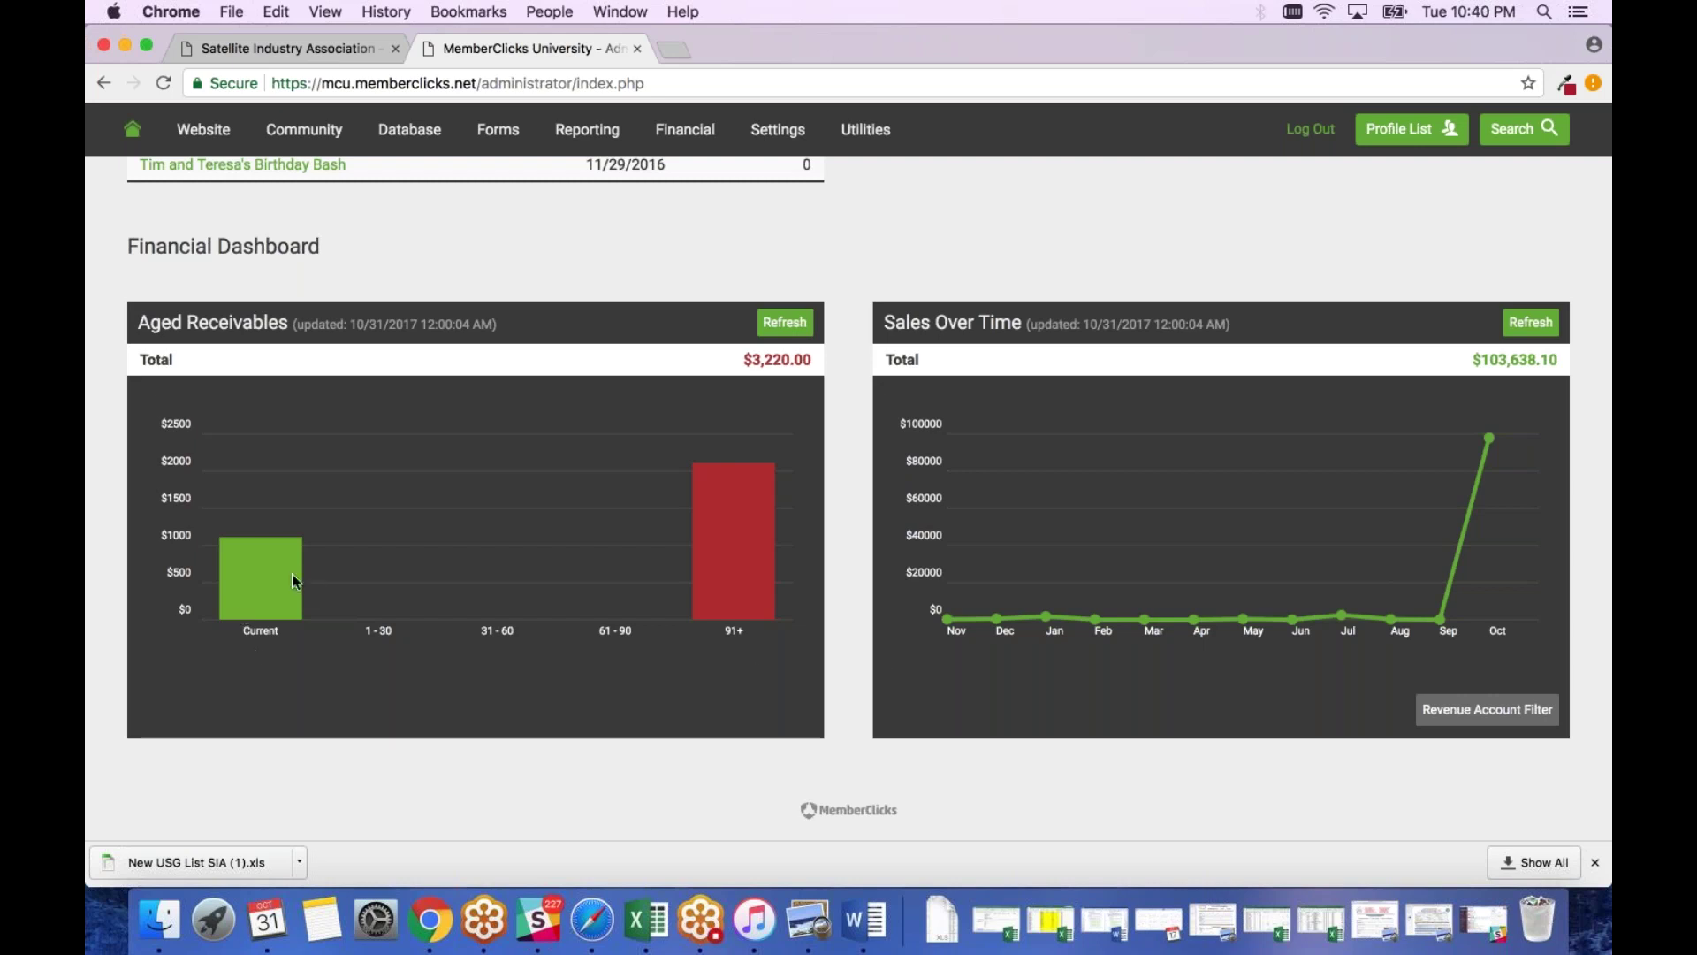
{"action": "mouse_move", "coordinate": [234, 561]}
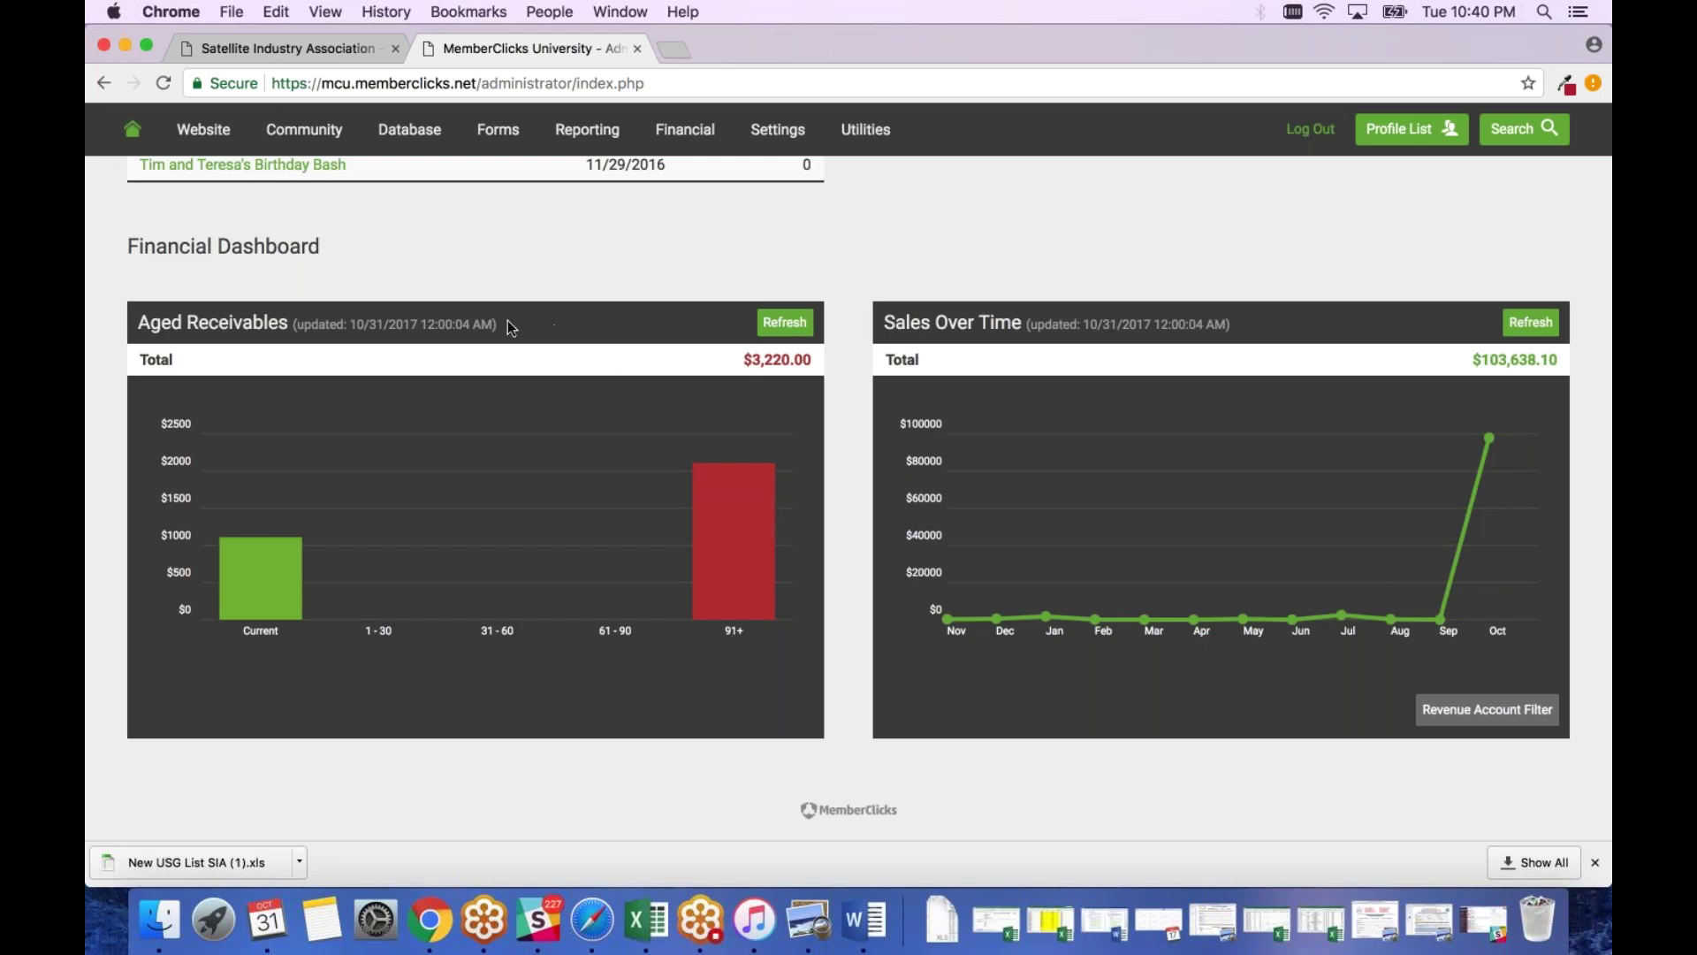
{"action": "left_click_drag", "start_coordinate": [511, 328], "coordinate": [289, 323]}
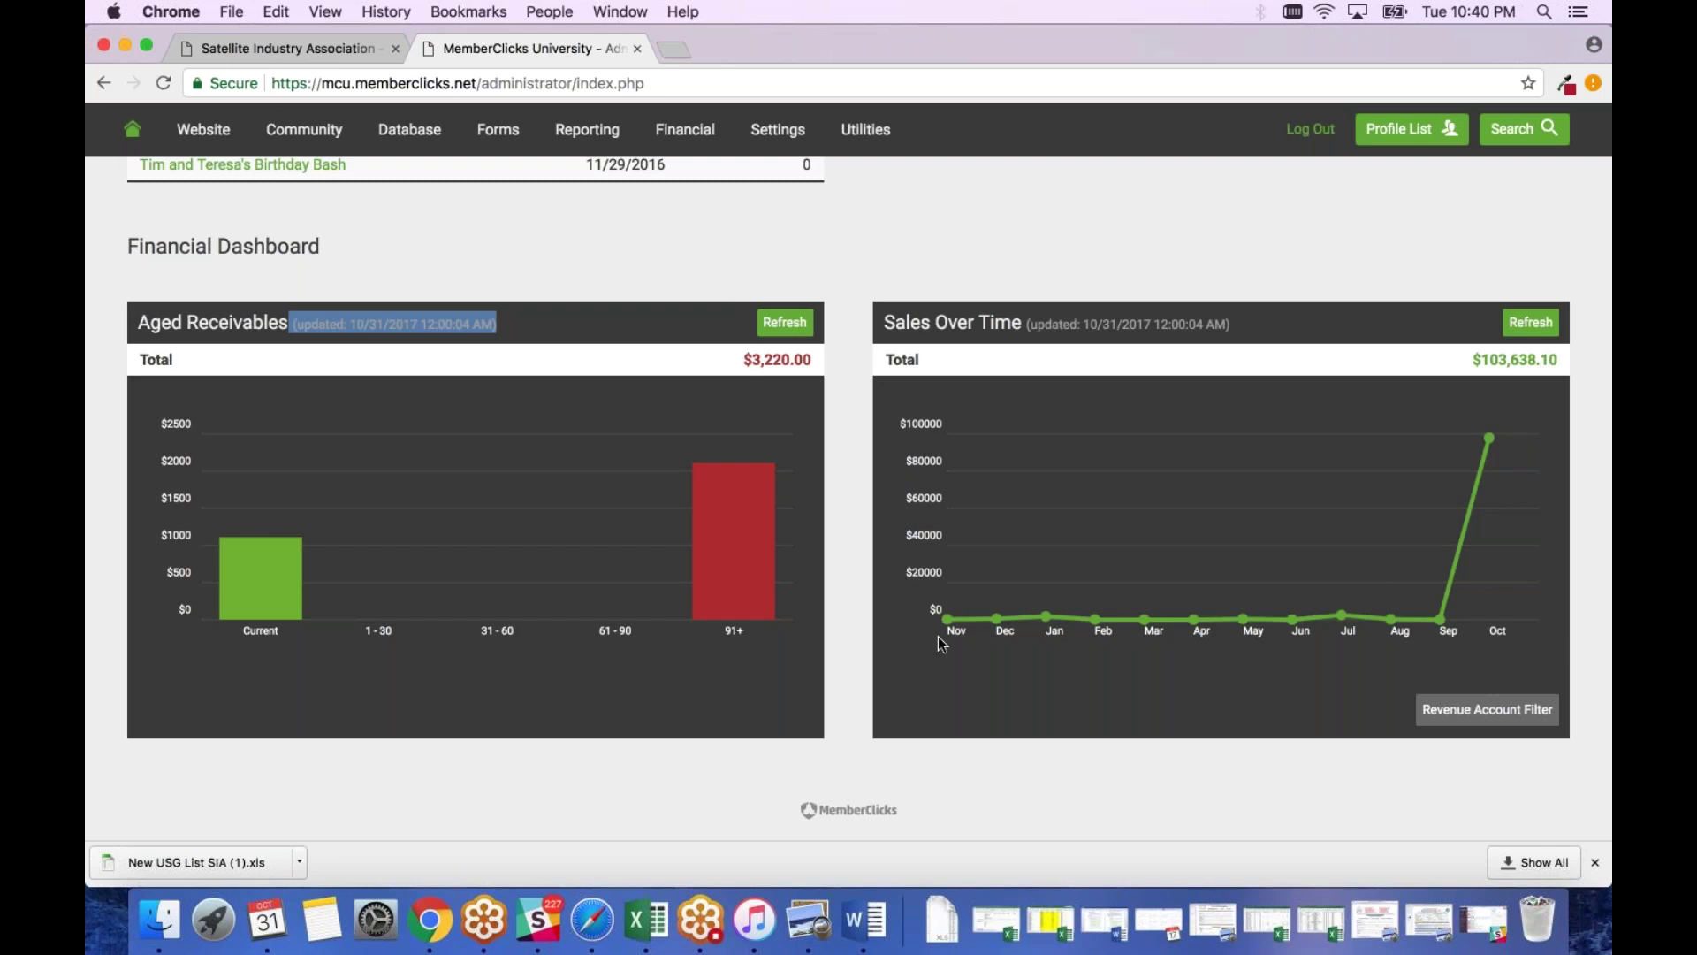
- Filter the Sales Over Time chart to the Golf revenue account
{"action": "left_click", "coordinate": [1500, 705]}
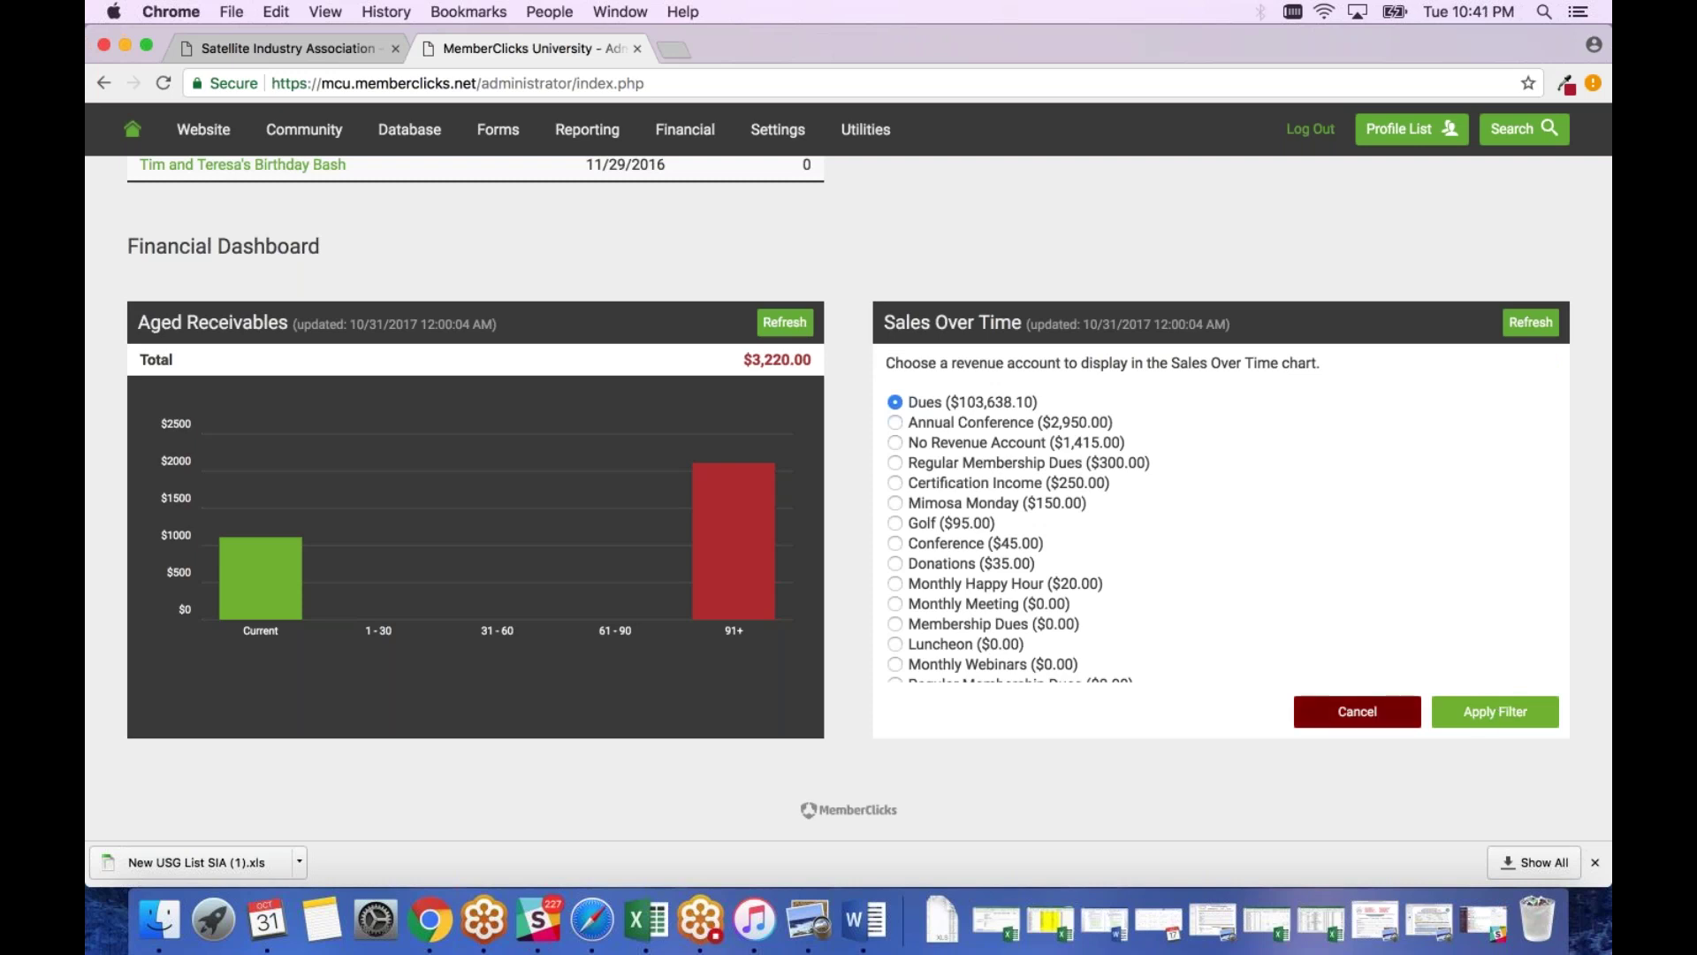
{"action": "scroll", "coordinate": [963, 564], "scroll_direction": "down", "scroll_amount": 1}
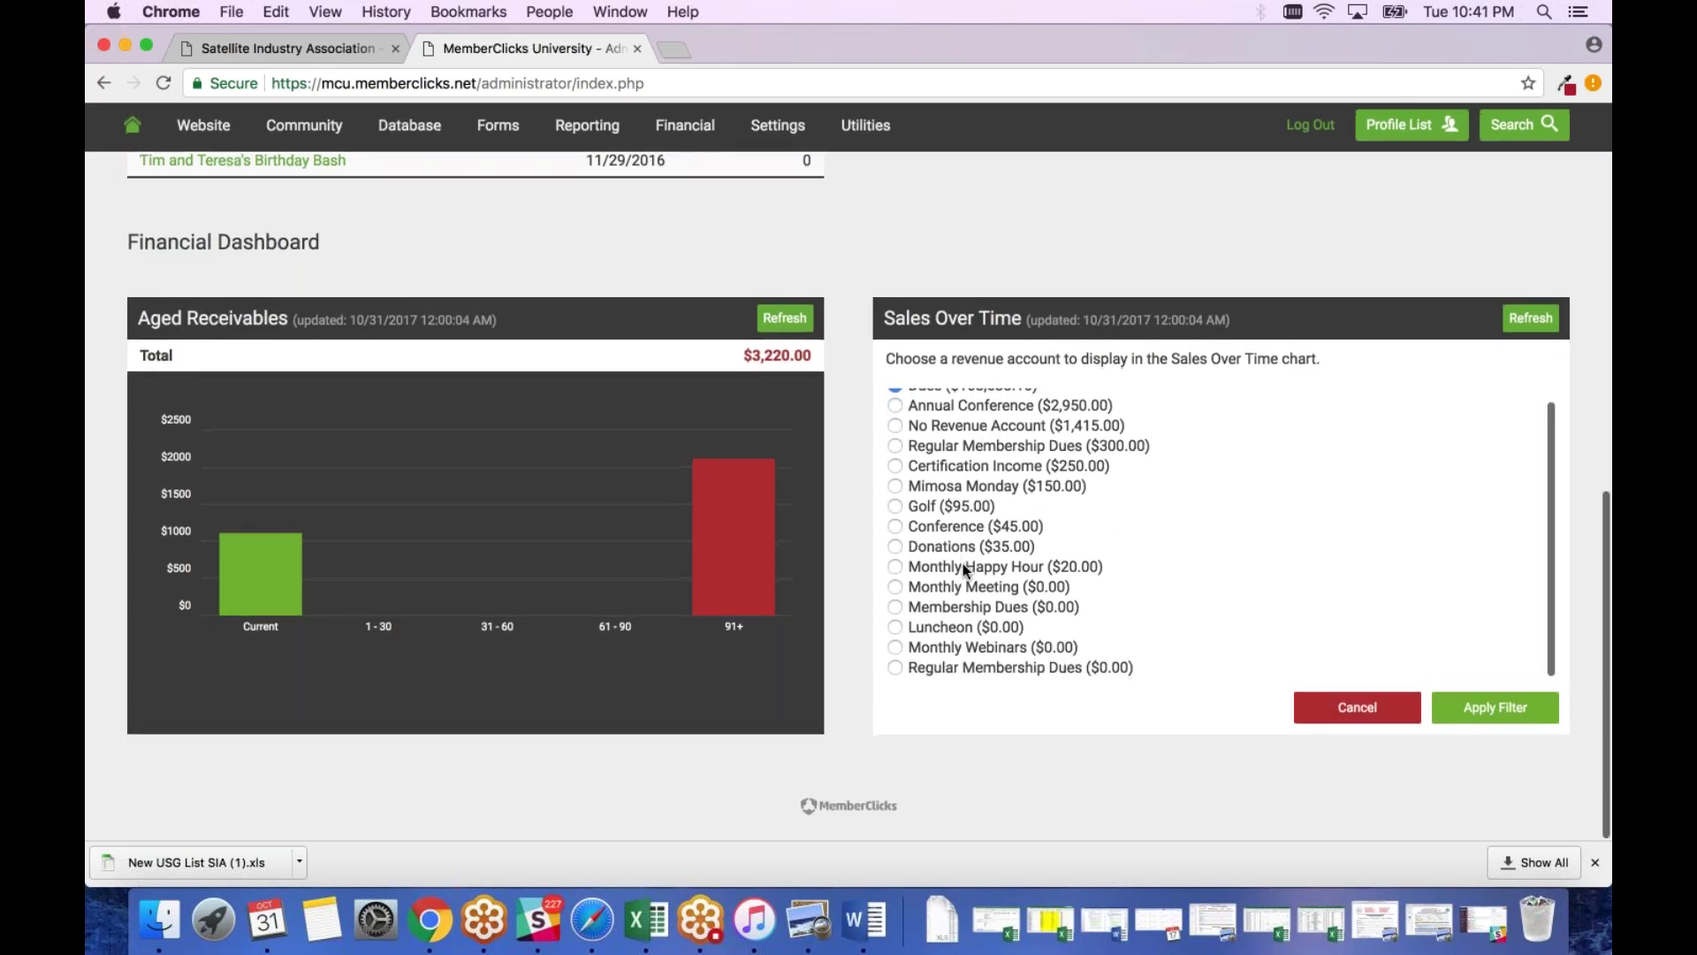
{"action": "left_click", "coordinate": [895, 510]}
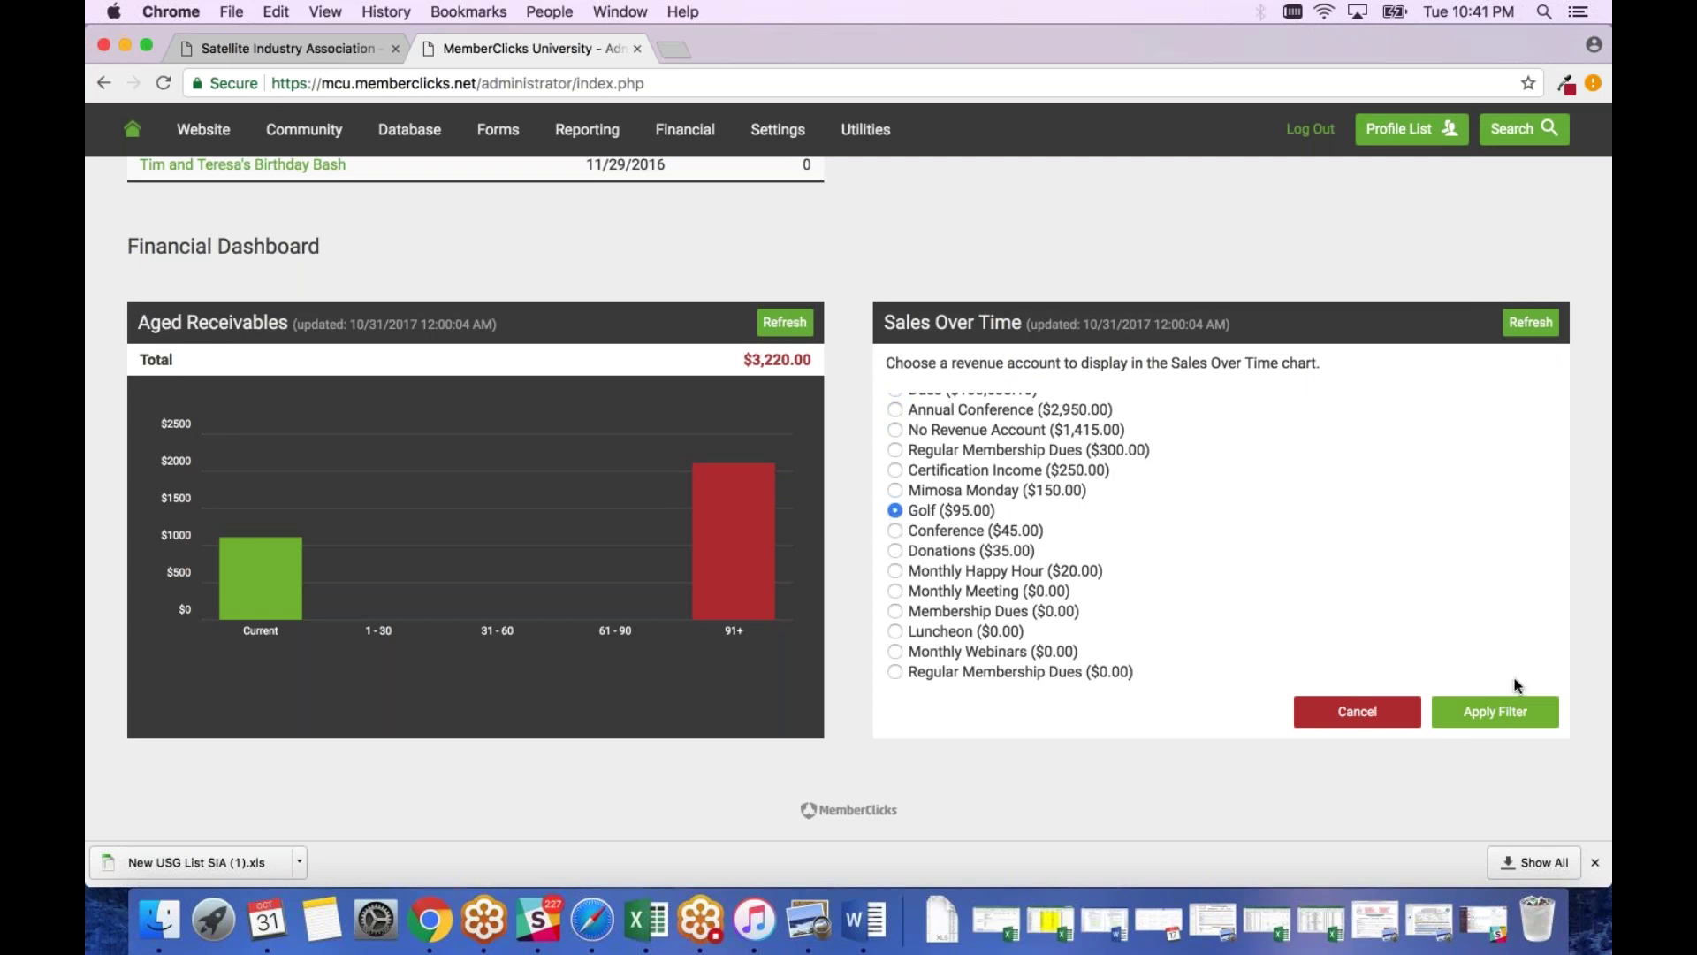
{"action": "left_click", "coordinate": [1506, 714]}
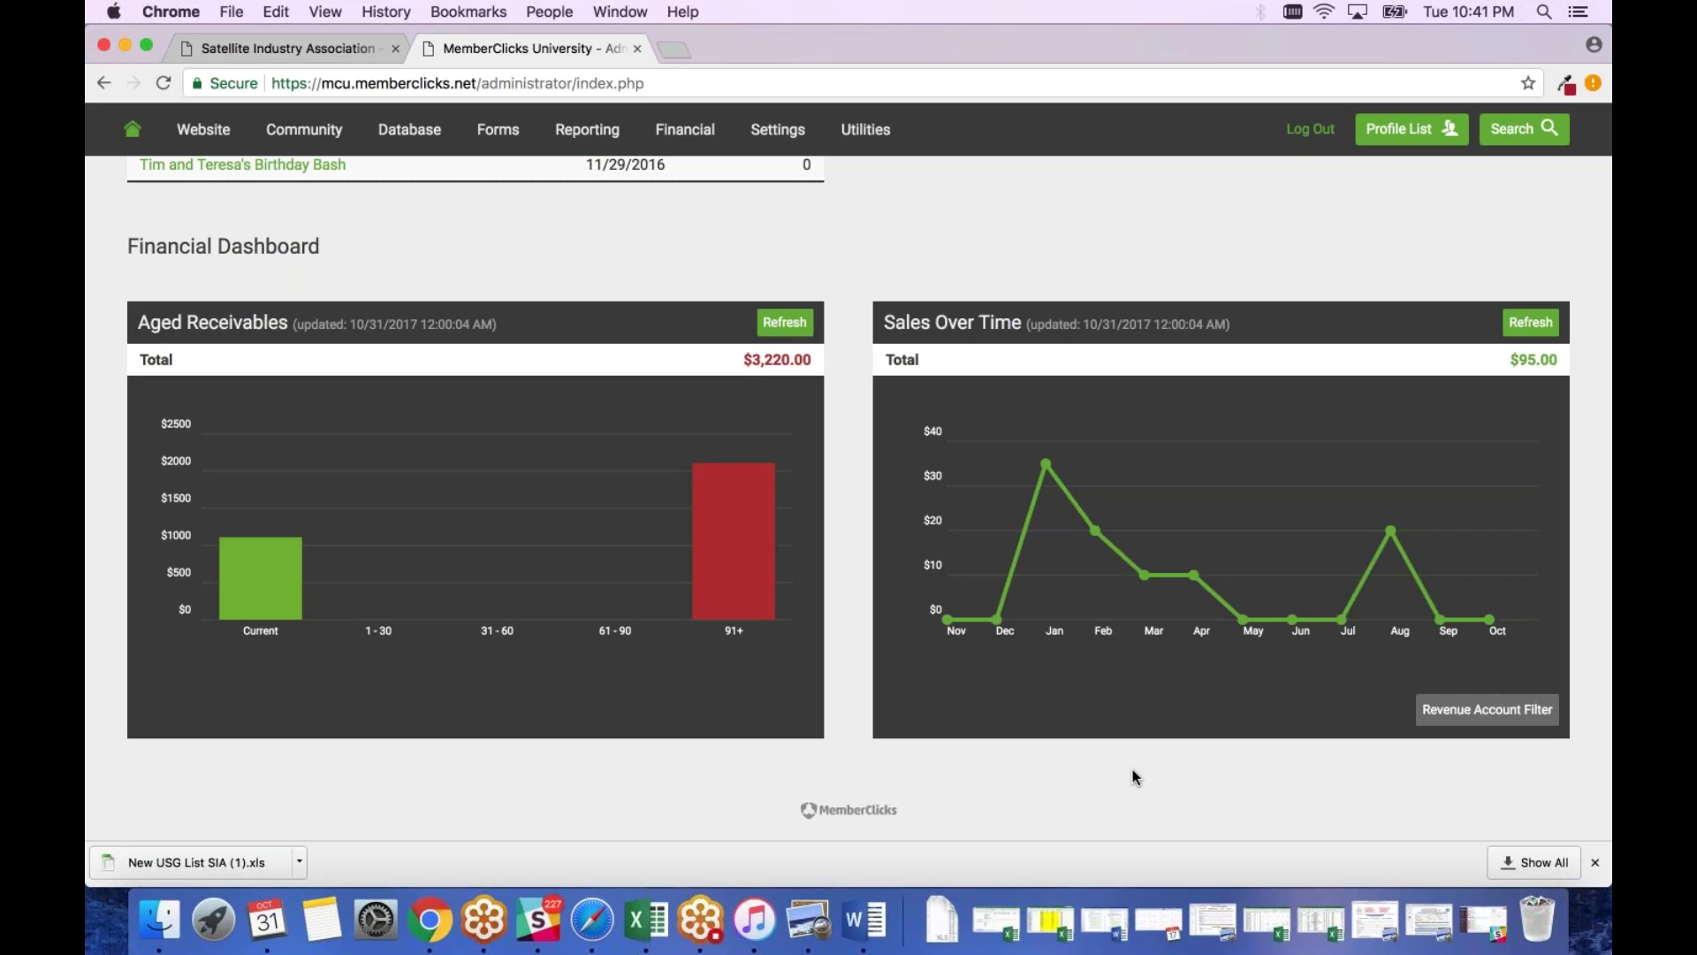
- Open the Account Settings page for the organization
{"action": "scroll", "coordinate": [860, 590], "scroll_direction": "up", "scroll_amount": 5}
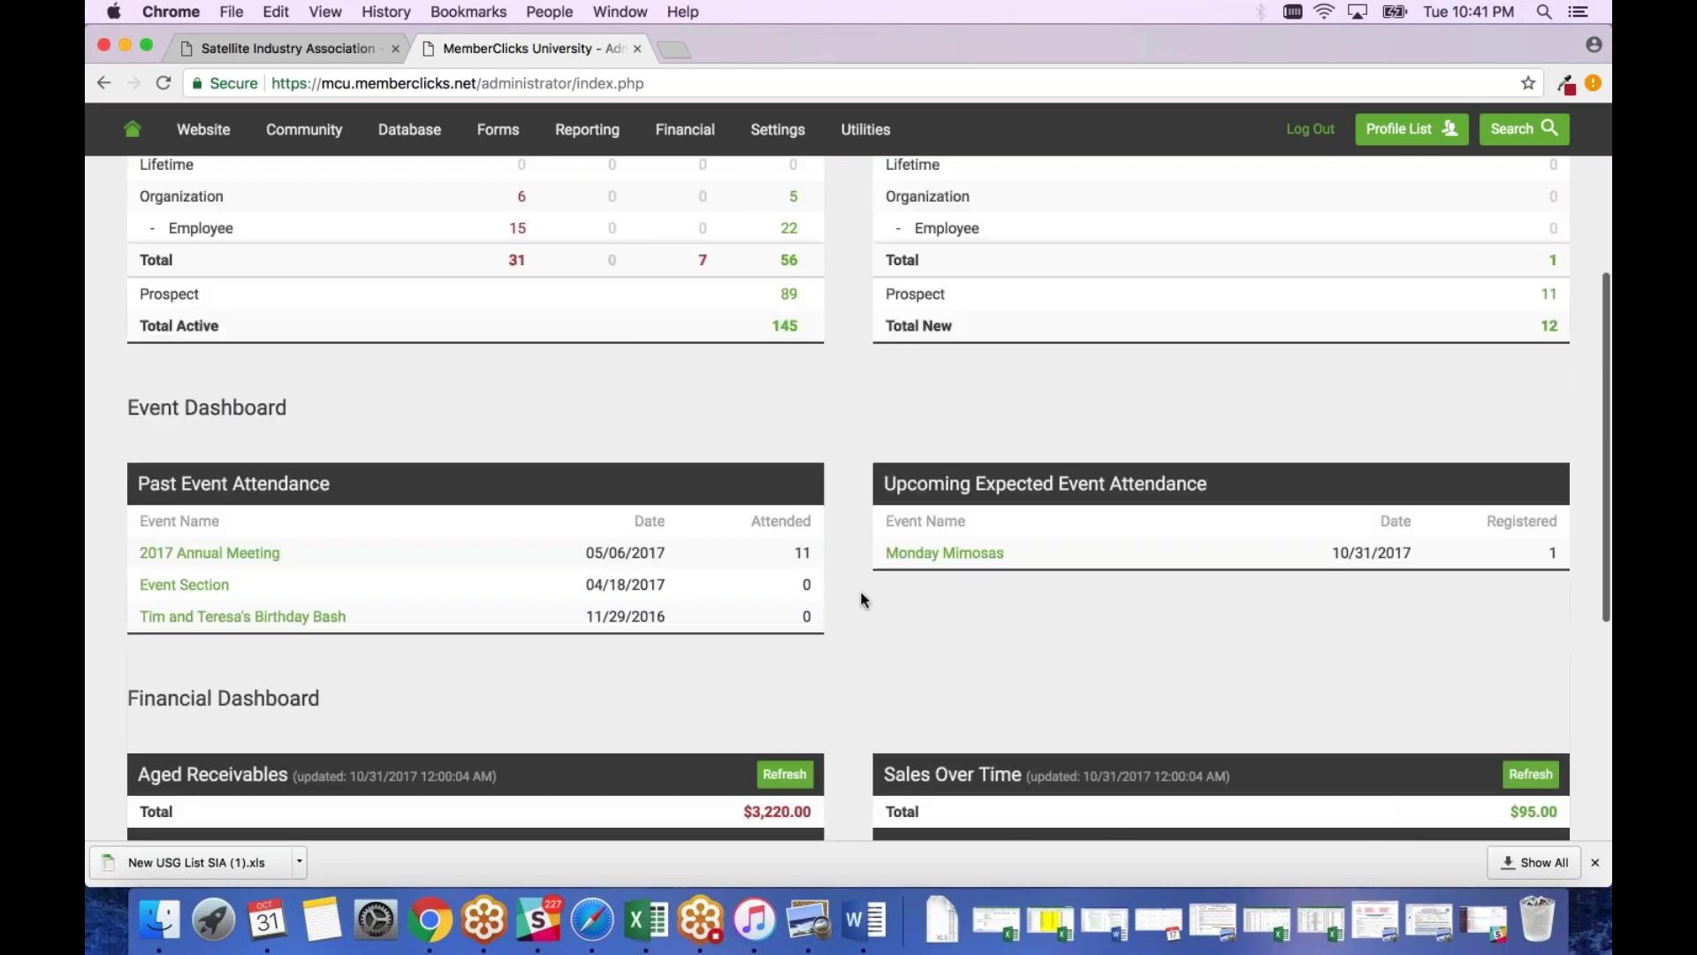
{"action": "scroll", "coordinate": [860, 600], "scroll_direction": "up", "scroll_amount": 4}
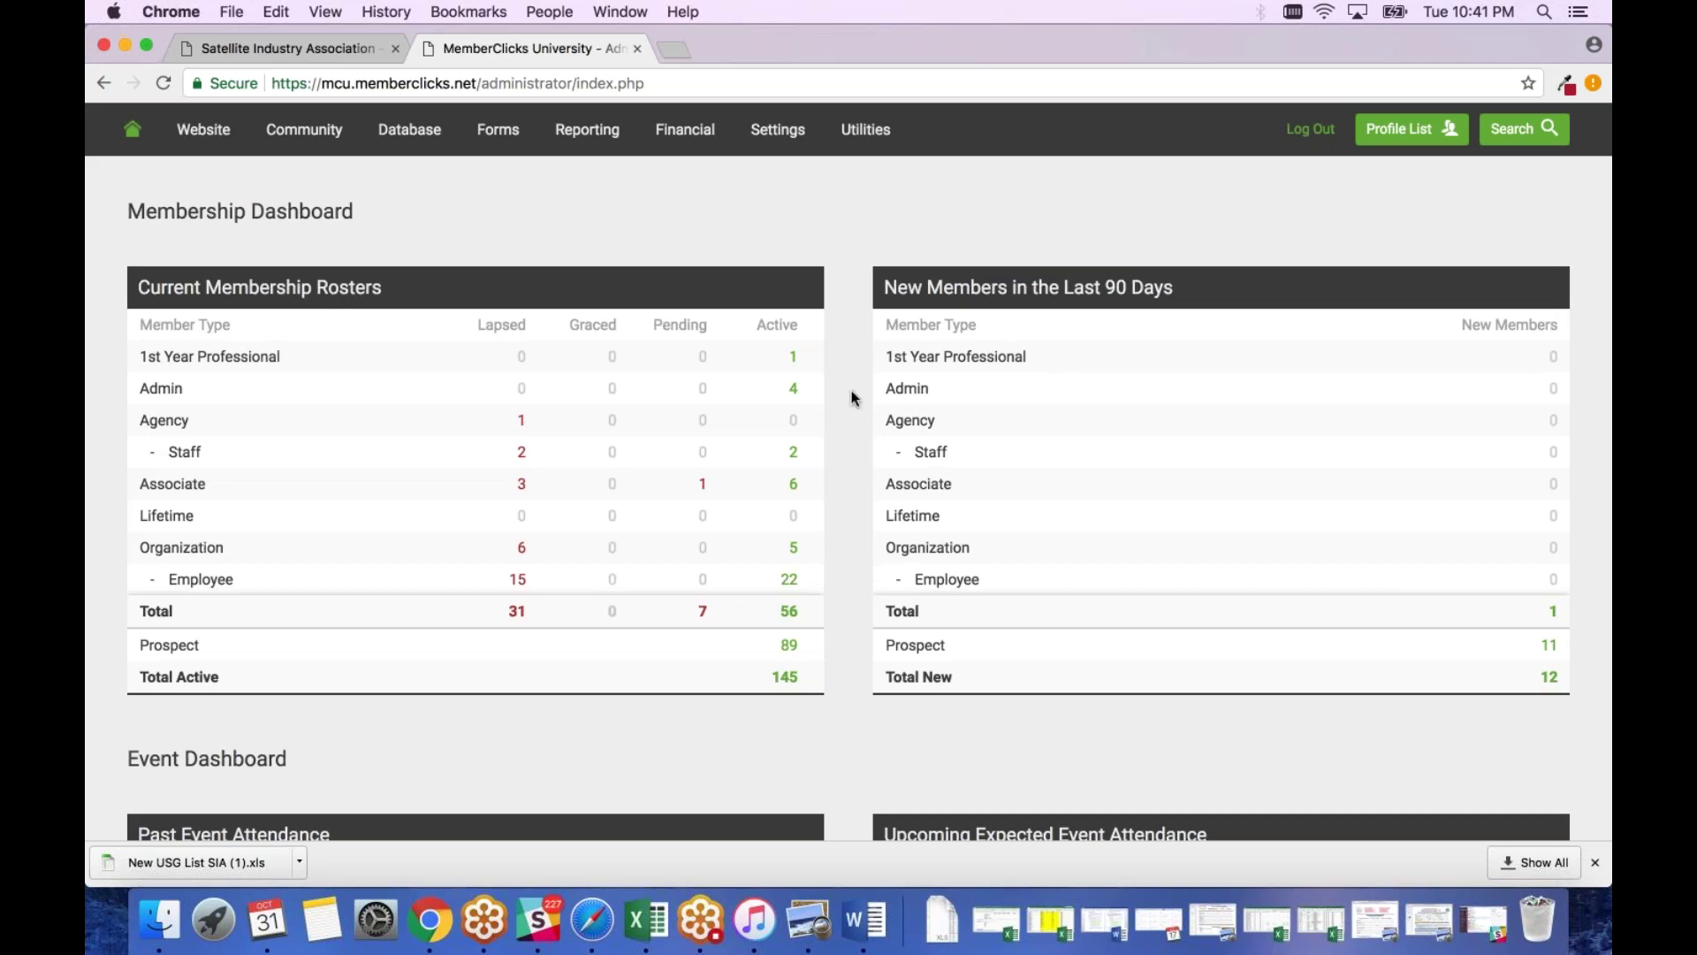
{"action": "mouse_move", "coordinate": [795, 133]}
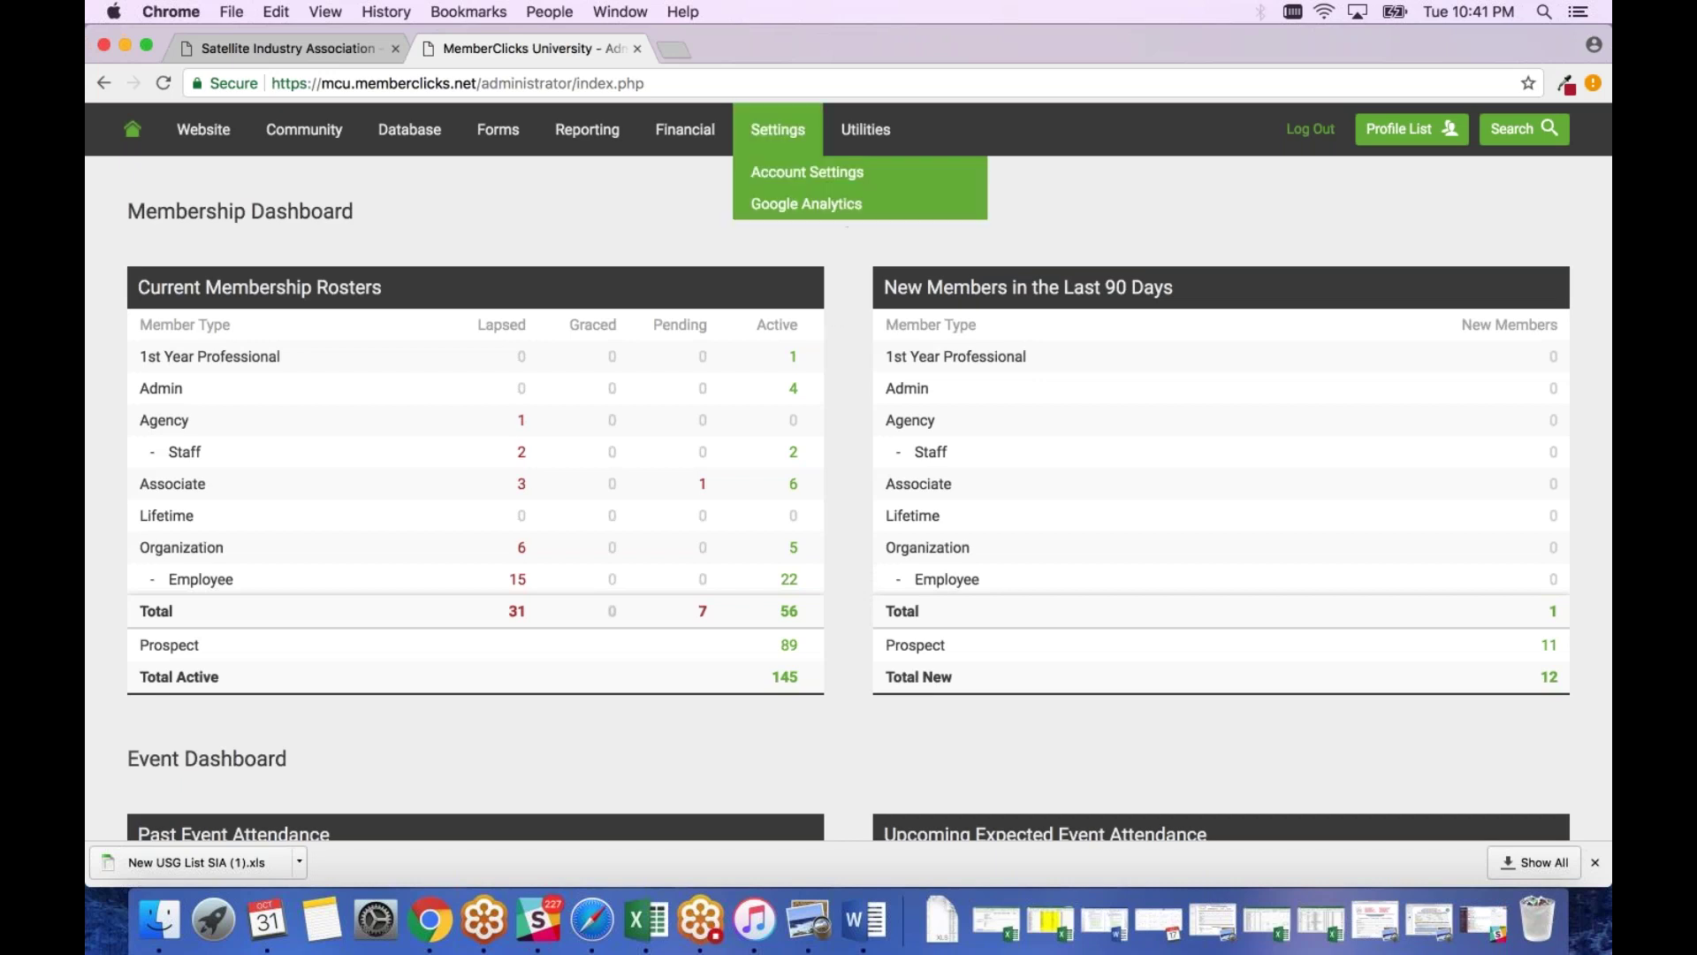
{"action": "left_click", "coordinate": [776, 181]}
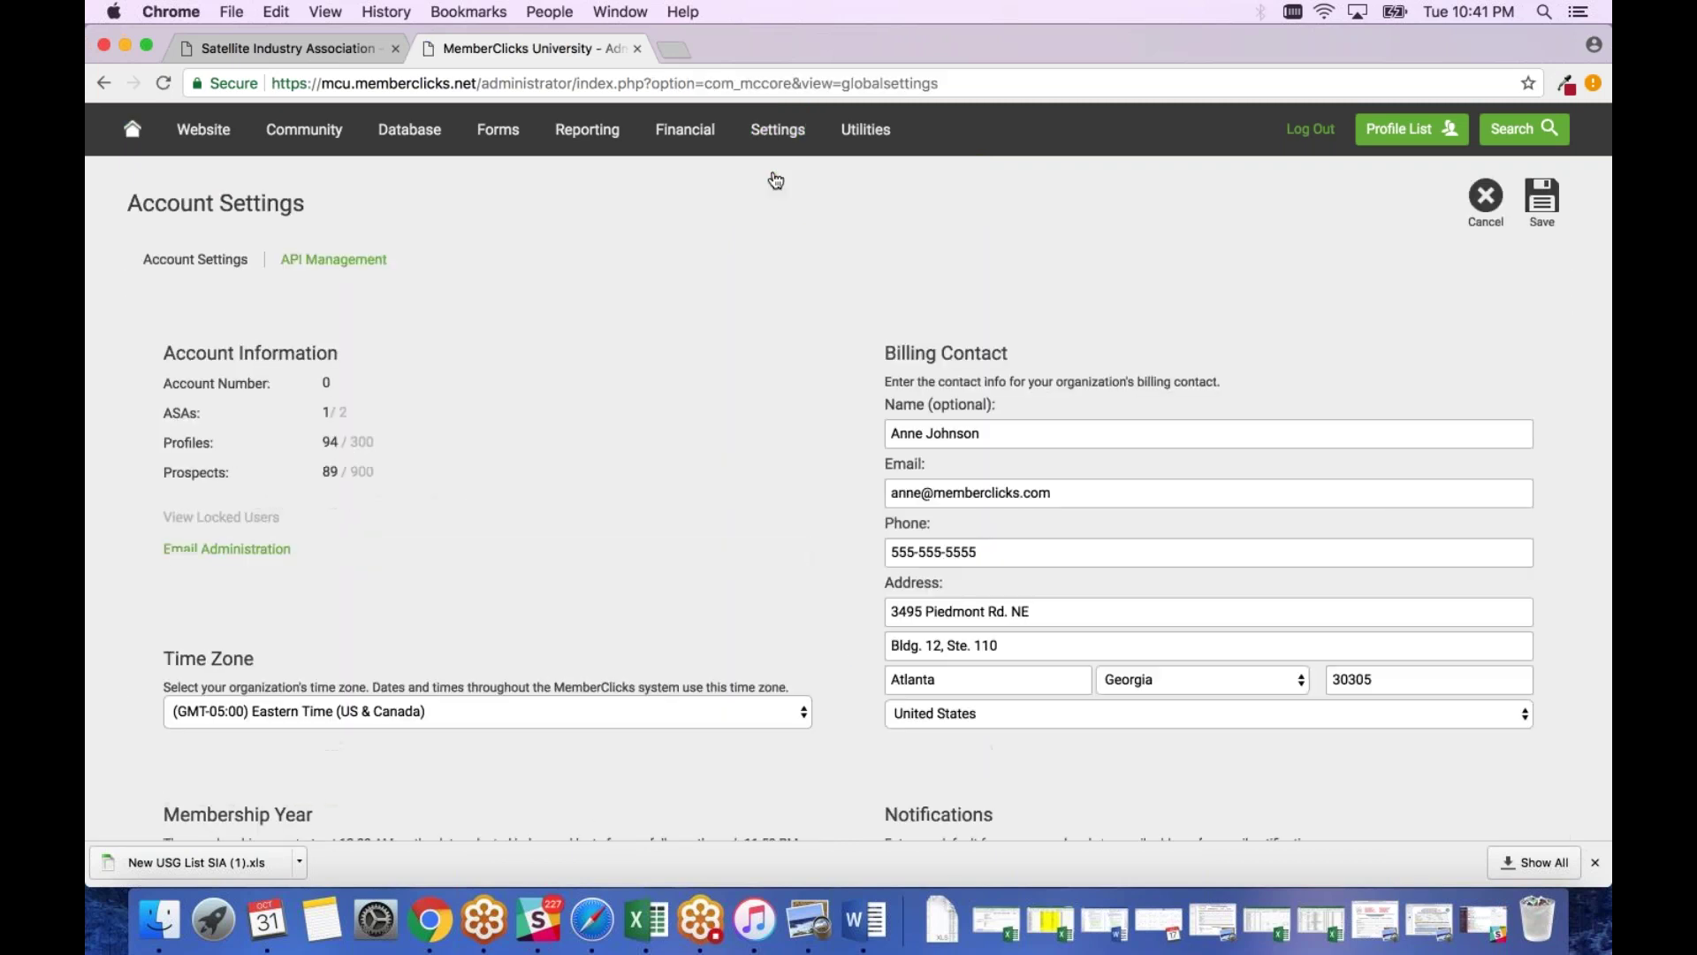
- Check the profile and prospect usage against the allowed limits in the Account Information section
{"action": "scroll", "coordinate": [709, 527], "scroll_direction": "down", "scroll_amount": 2}
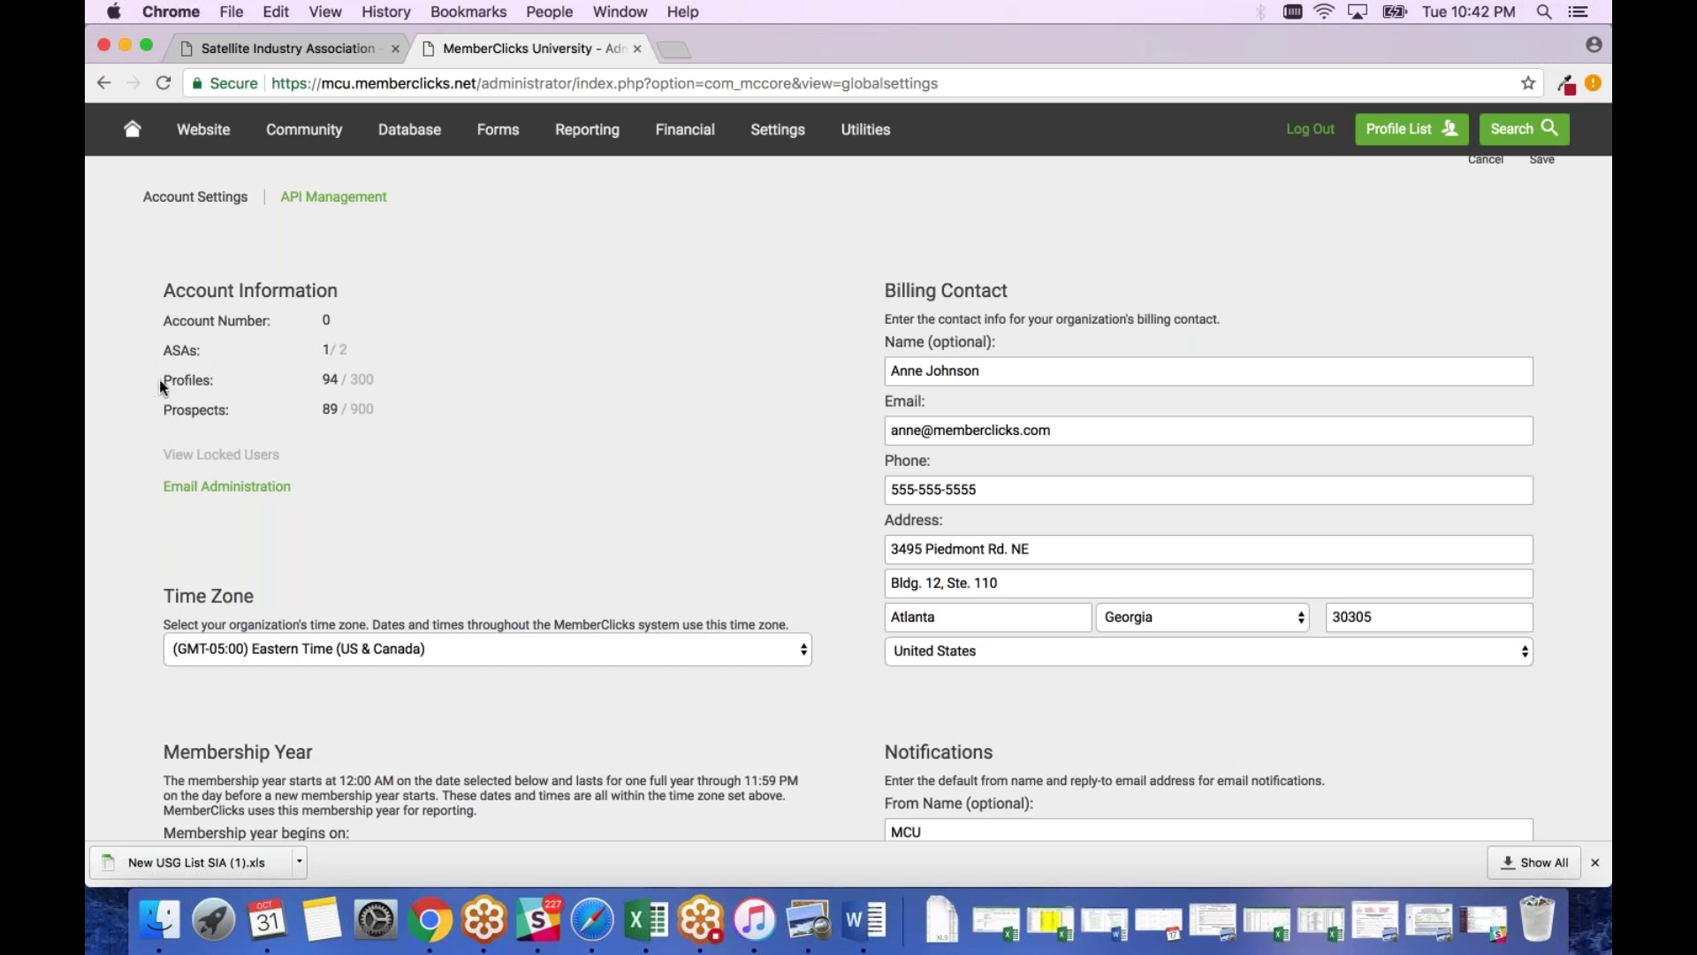
{"action": "key", "text": "super+a"}
{"action": "left_click", "coordinate": [239, 365]}
{"action": "left_click_drag", "start_coordinate": [161, 382], "coordinate": [211, 386]}
{"action": "left_click", "coordinate": [234, 384]}
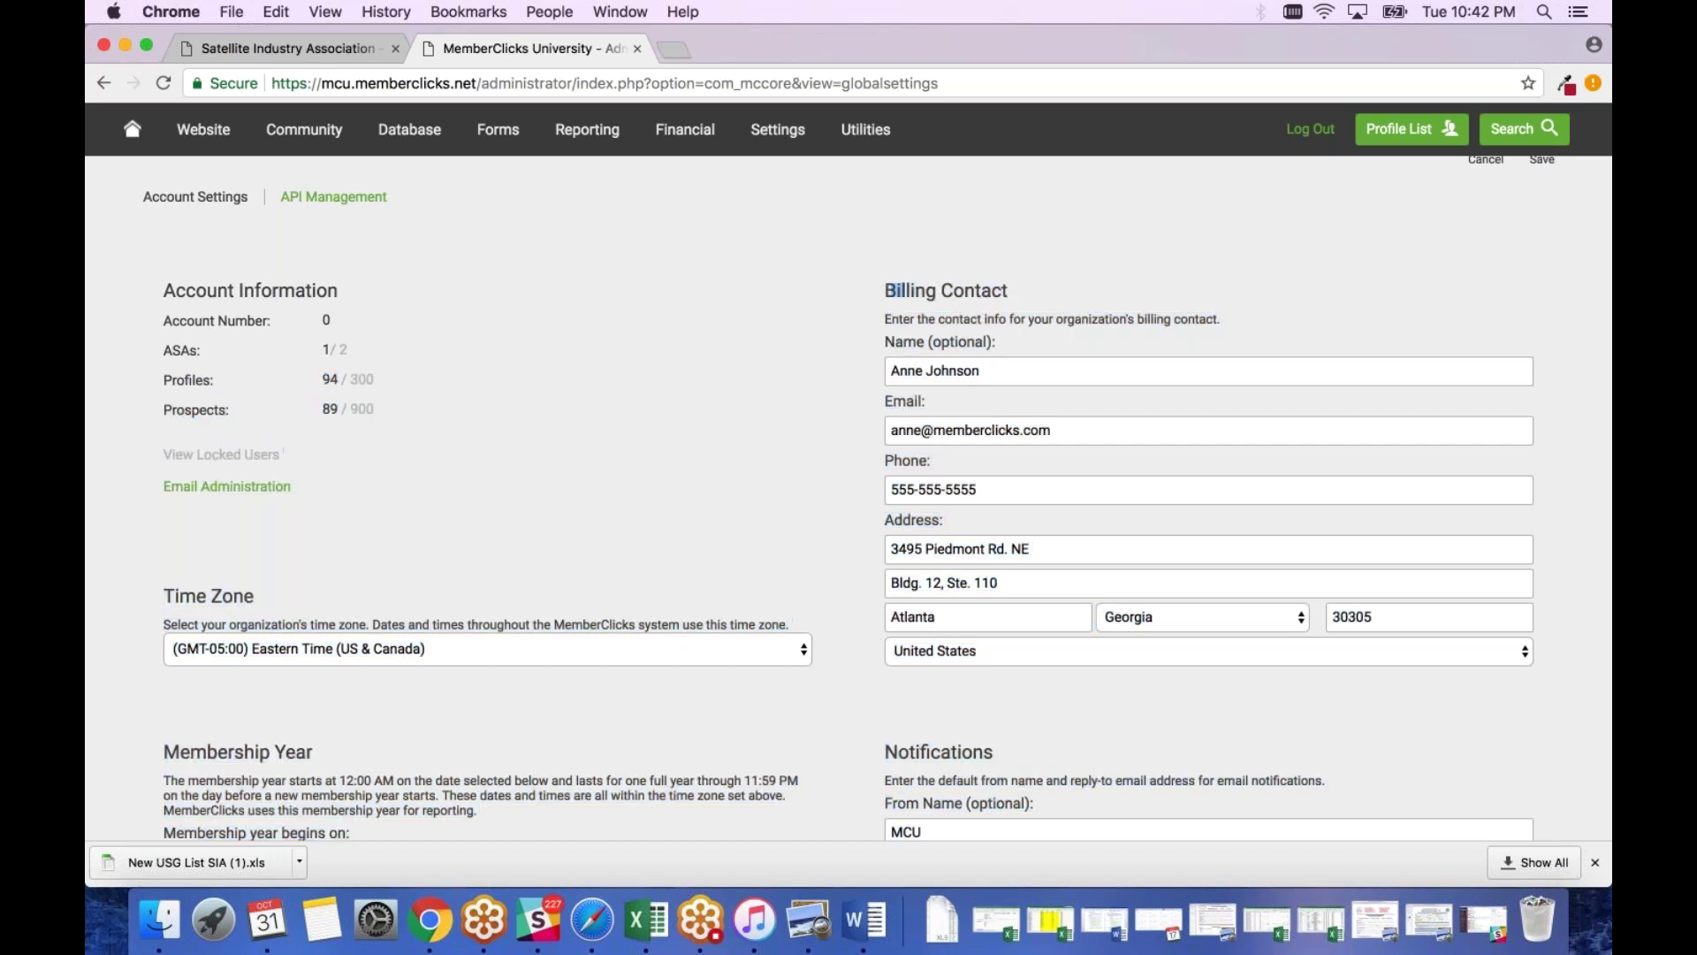
{"action": "double_click", "coordinate": [330, 380]}
{"action": "left_click_drag", "start_coordinate": [320, 409], "coordinate": [361, 414]}
- Review the time zone, membership year start, and the notification from name and reply-to email settings
{"action": "scroll", "coordinate": [339, 507], "scroll_direction": "down", "scroll_amount": 5}
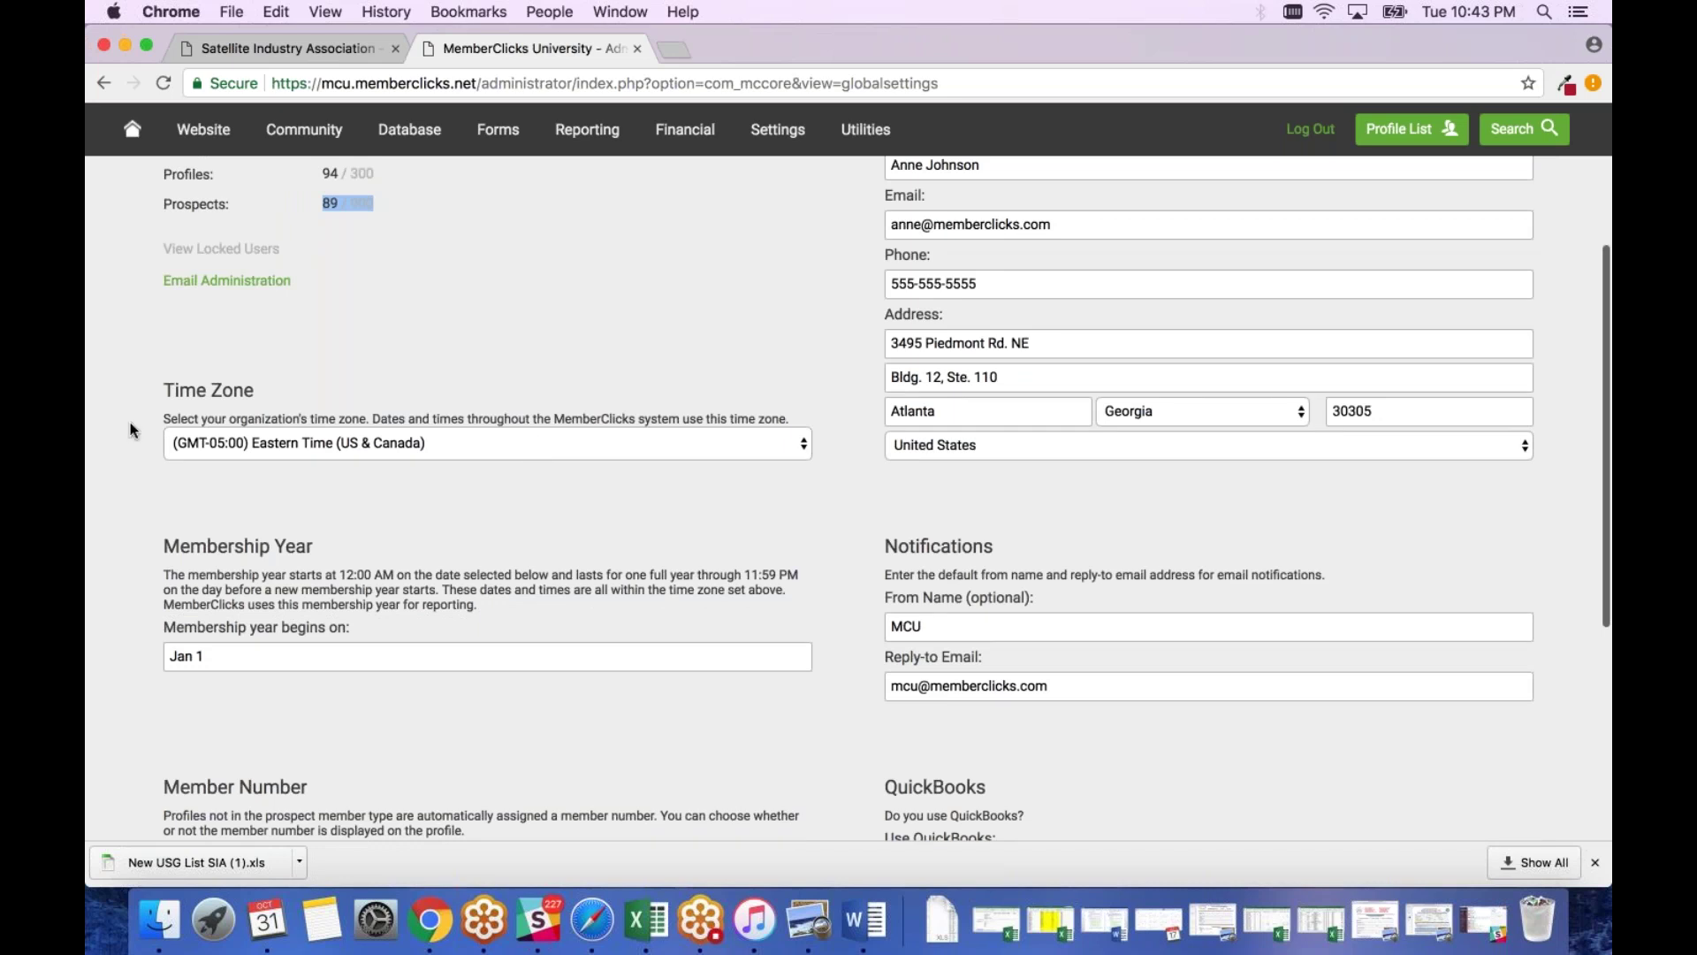
{"action": "scroll", "coordinate": [424, 431], "scroll_direction": "down", "scroll_amount": 1}
{"action": "scroll", "coordinate": [424, 431], "scroll_direction": "down", "scroll_amount": 2}
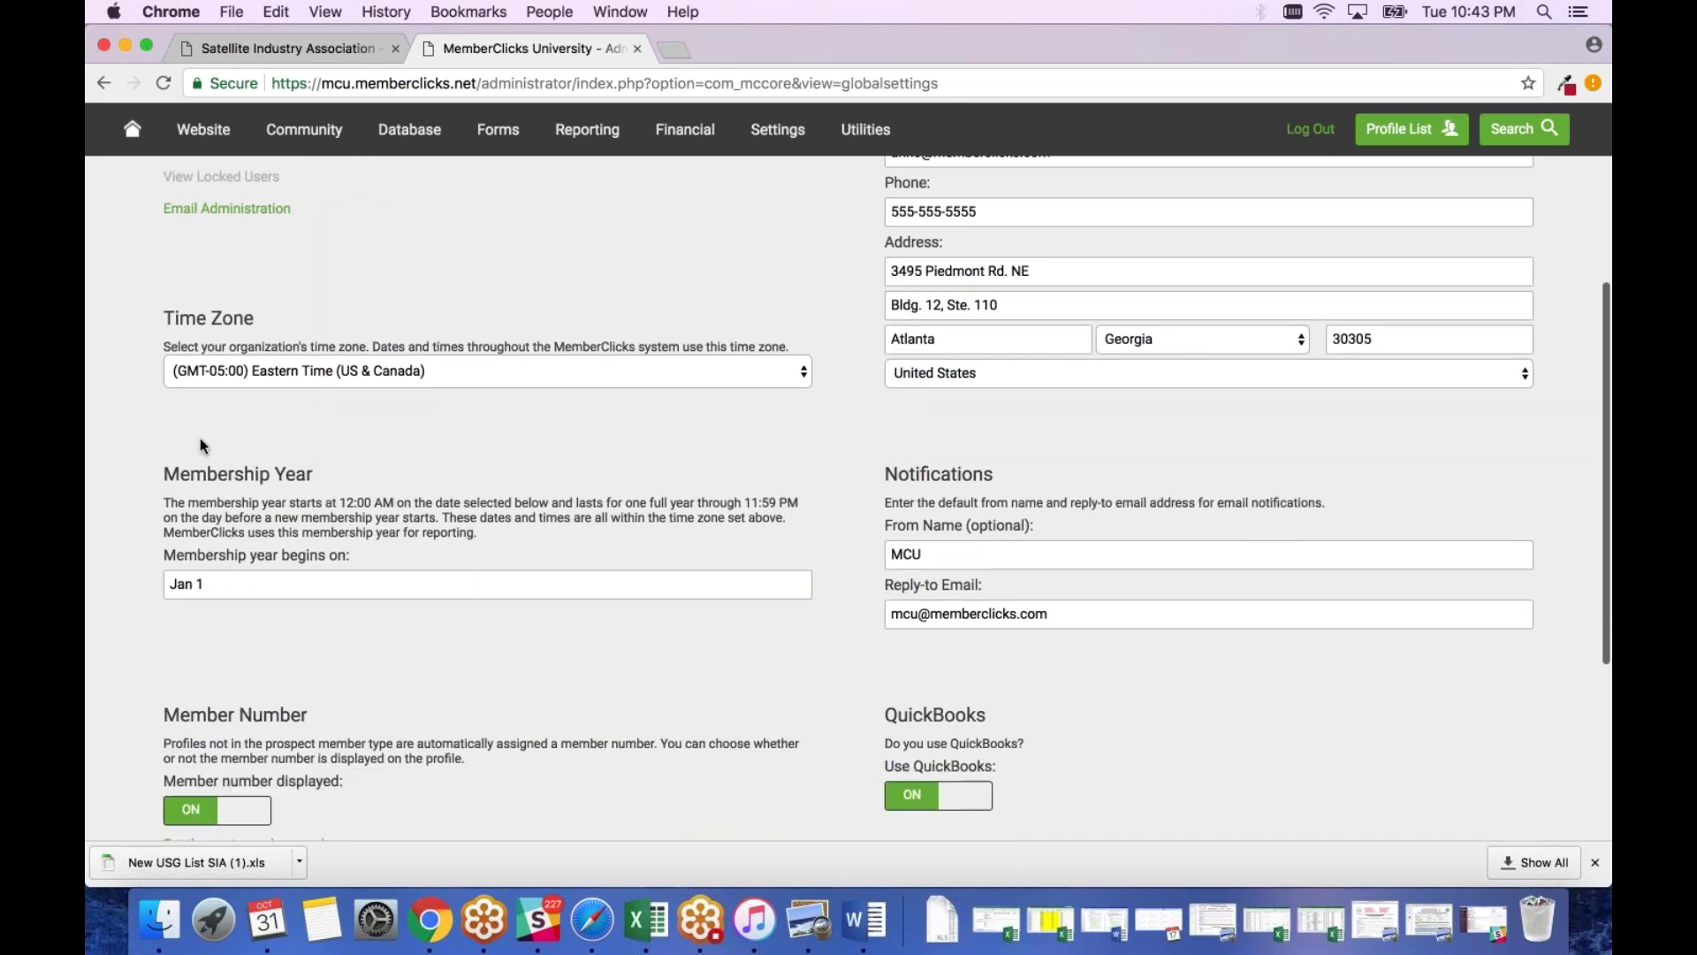
{"action": "scroll", "coordinate": [358, 504], "scroll_direction": "down", "scroll_amount": 1}
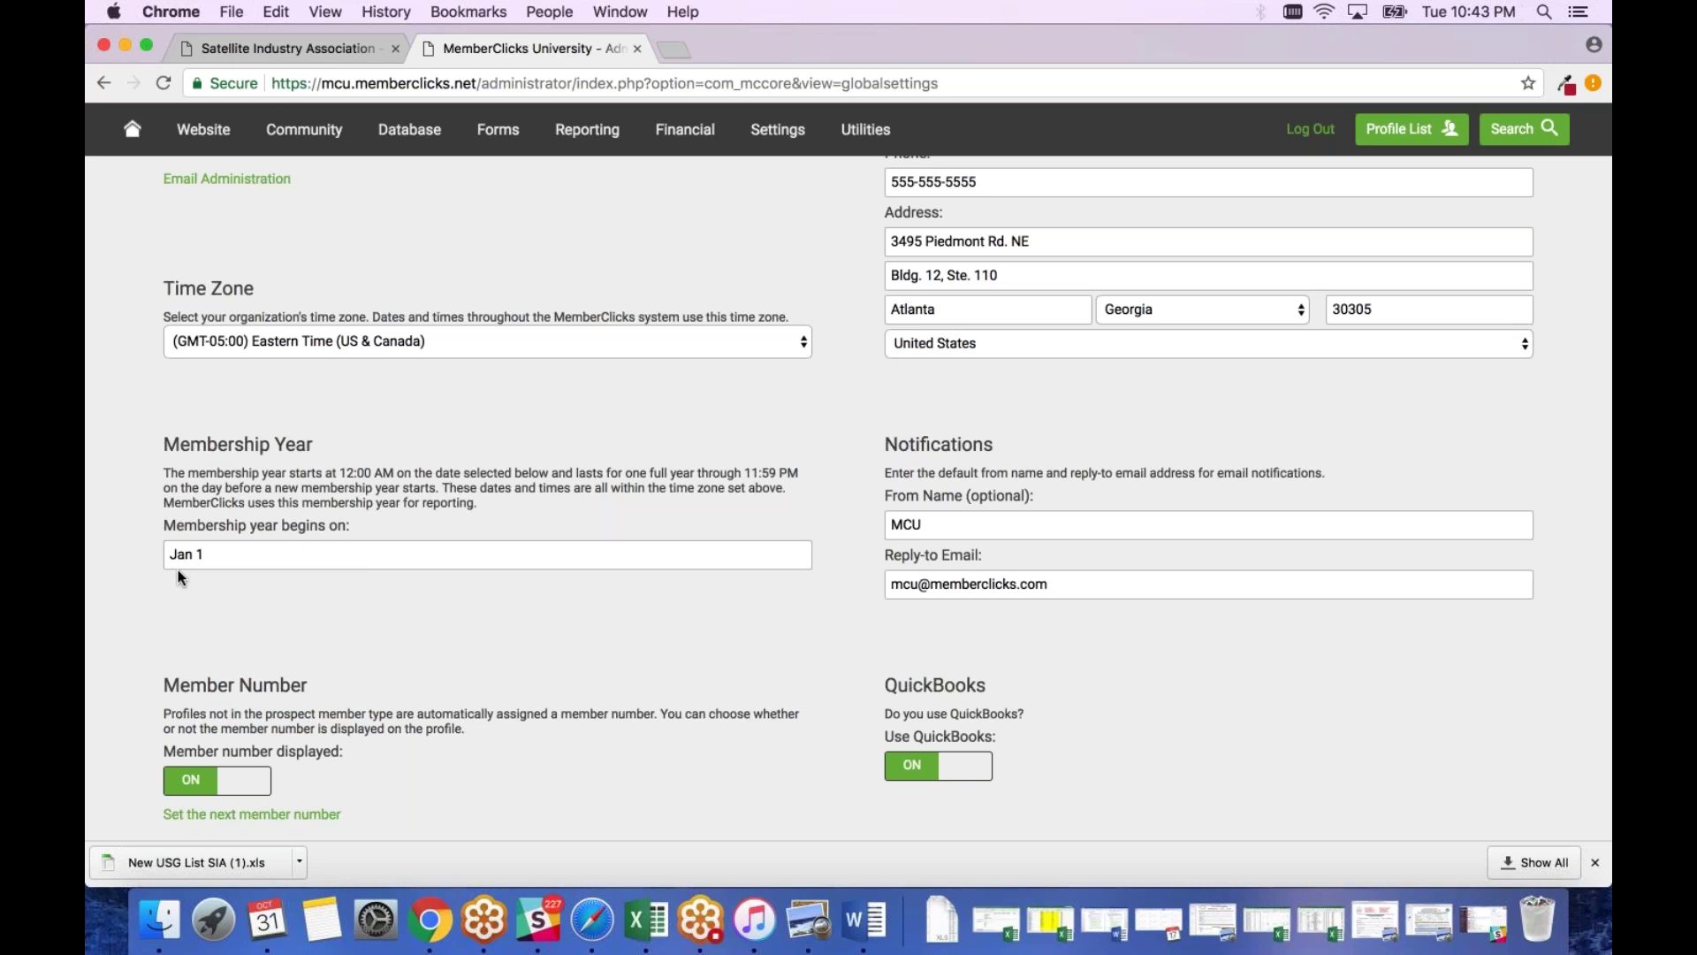
{"action": "scroll", "coordinate": [178, 571], "scroll_direction": "down", "scroll_amount": 1}
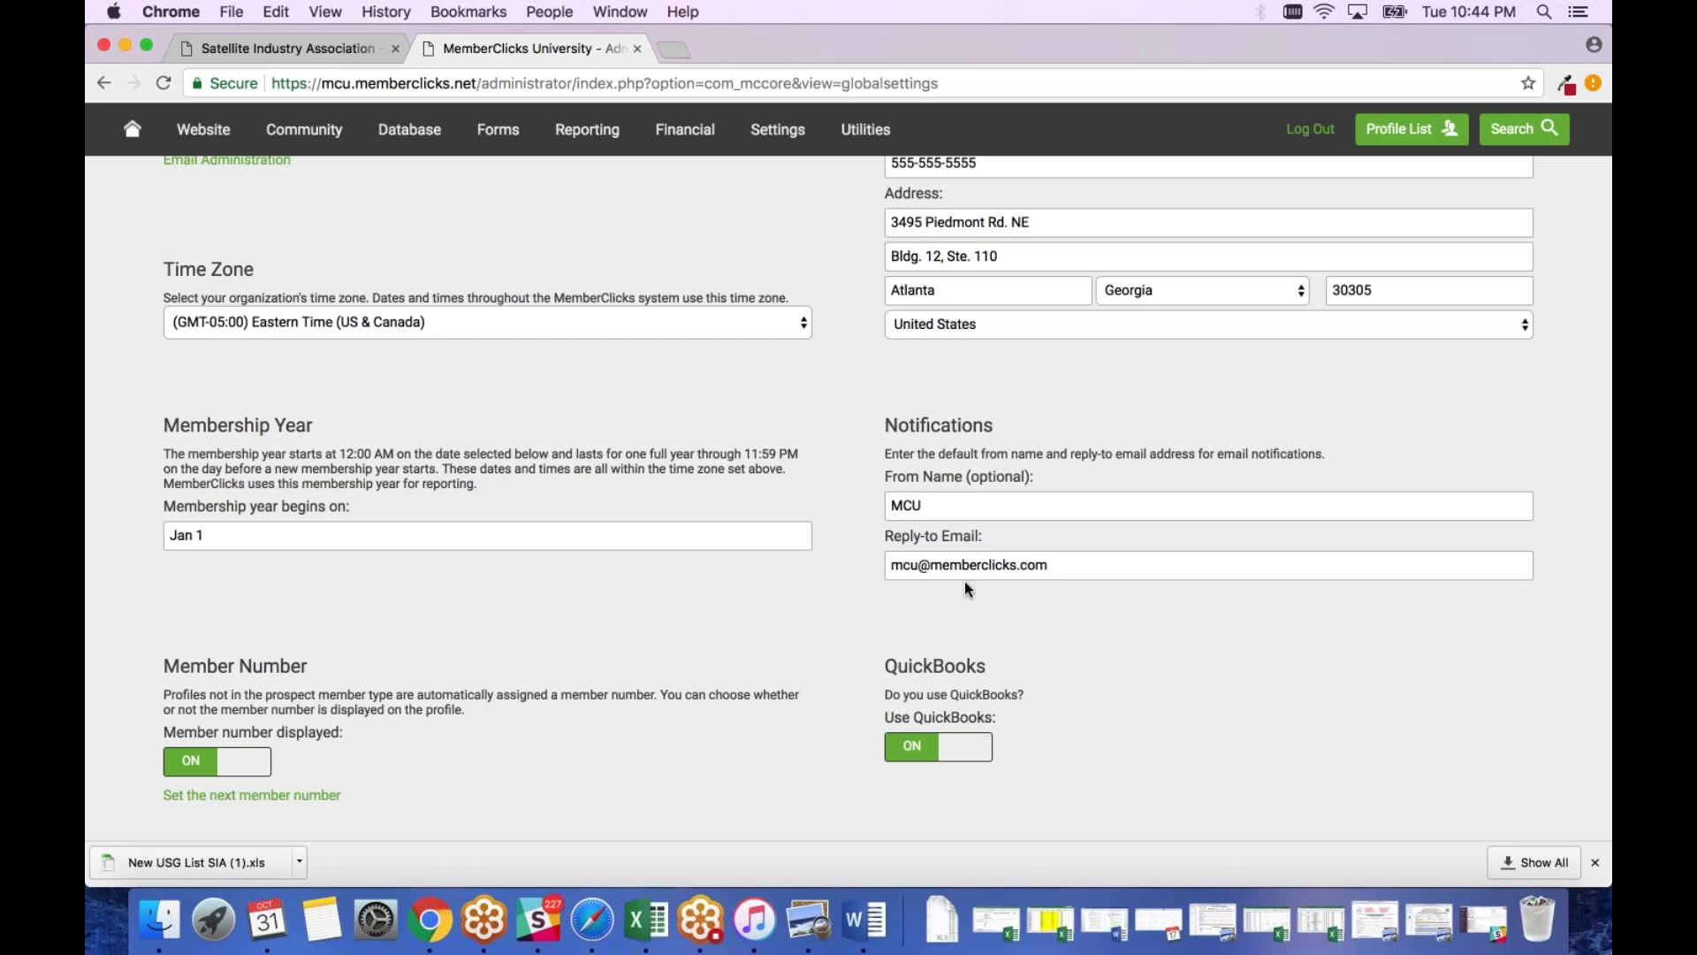
{"action": "left_click_drag", "start_coordinate": [1065, 564], "coordinate": [891, 562]}
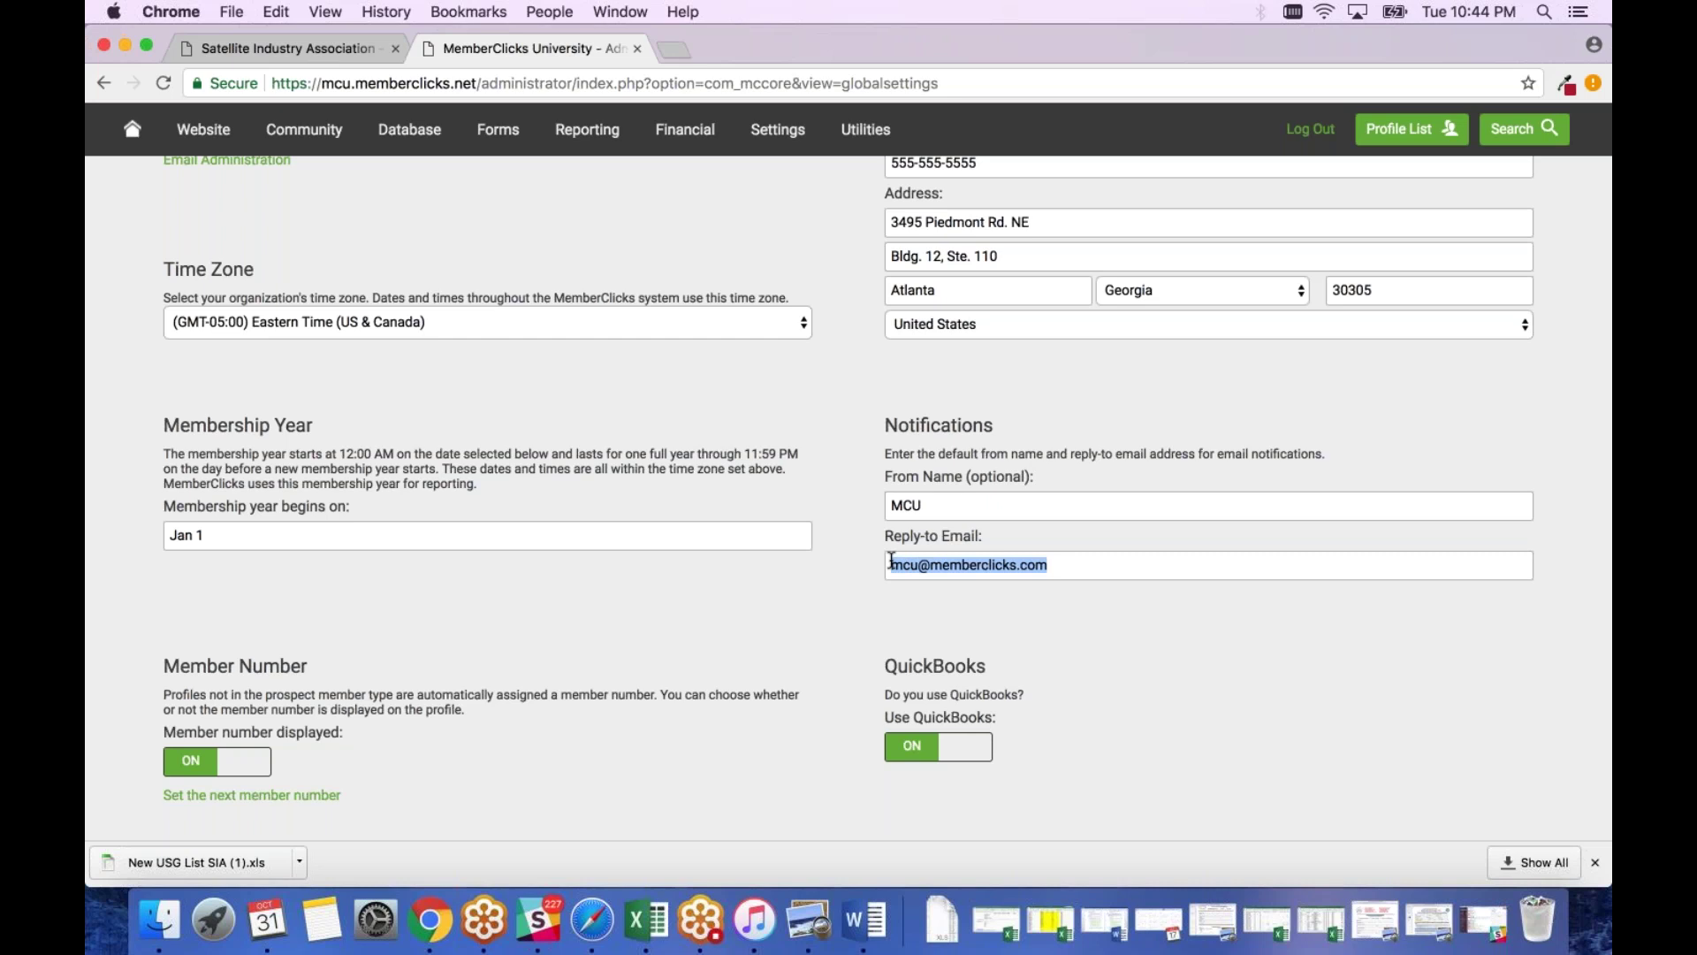
{"action": "left_click_drag", "start_coordinate": [939, 505], "coordinate": [890, 504]}
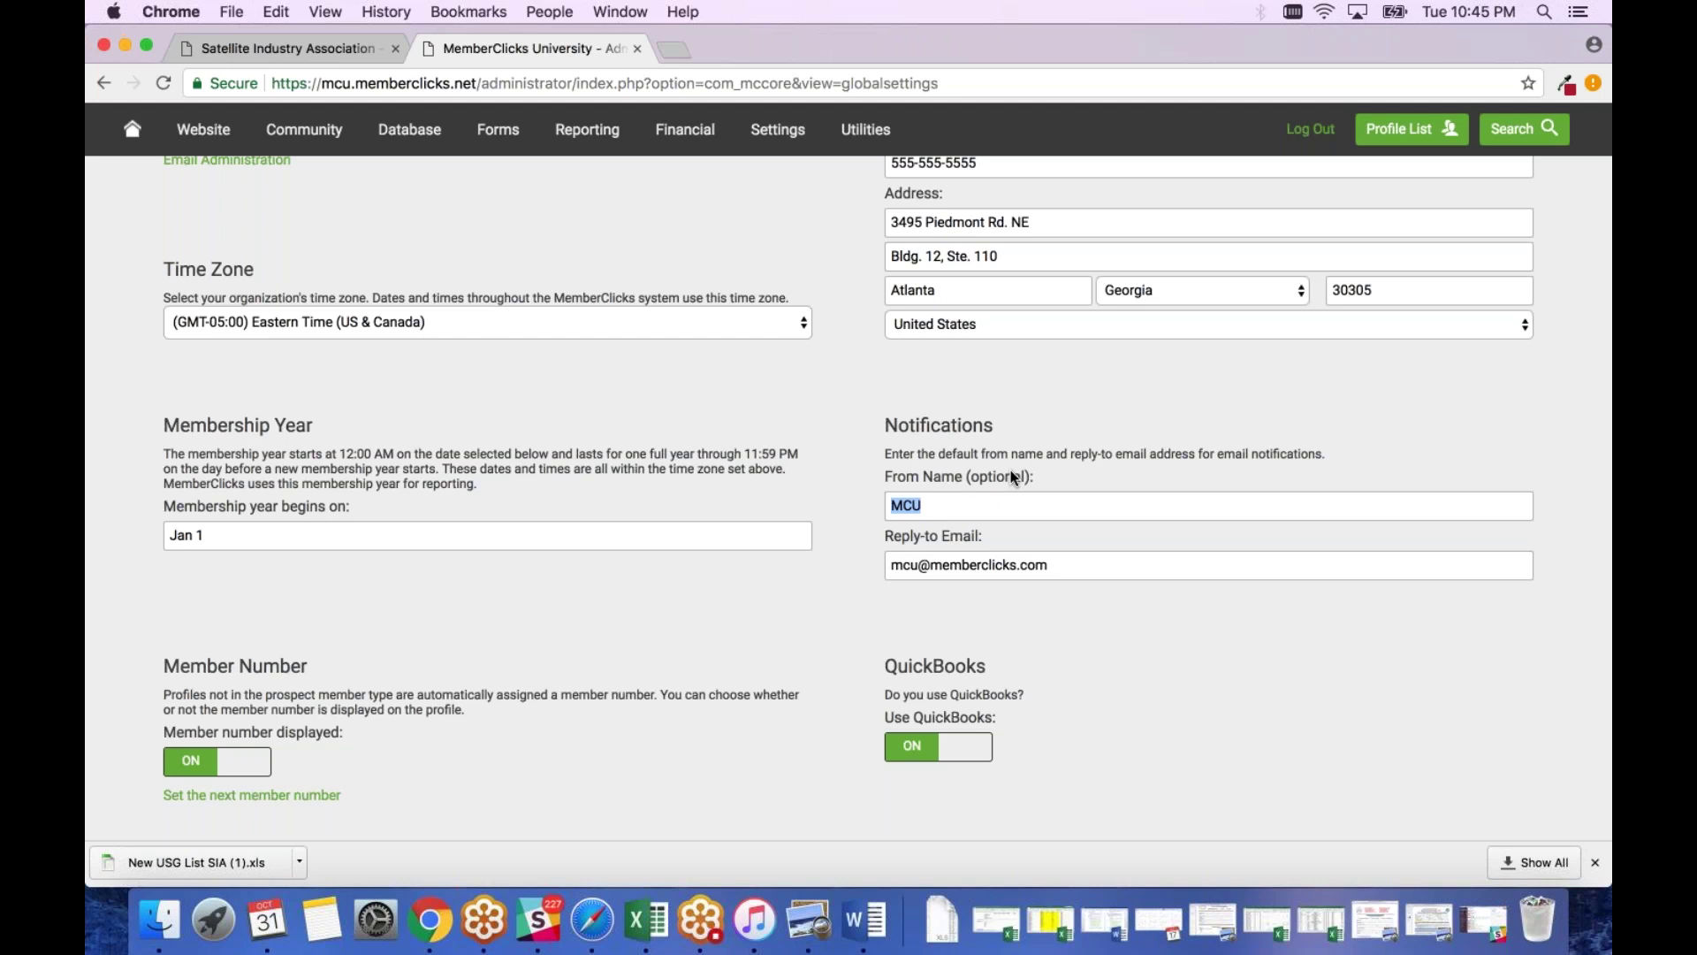
- Save the account settings and return to the membership dashboard
{"action": "scroll", "coordinate": [1013, 476], "scroll_direction": "up", "scroll_amount": 3}
{"action": "scroll", "coordinate": [1010, 477], "scroll_direction": "up", "scroll_amount": 5}
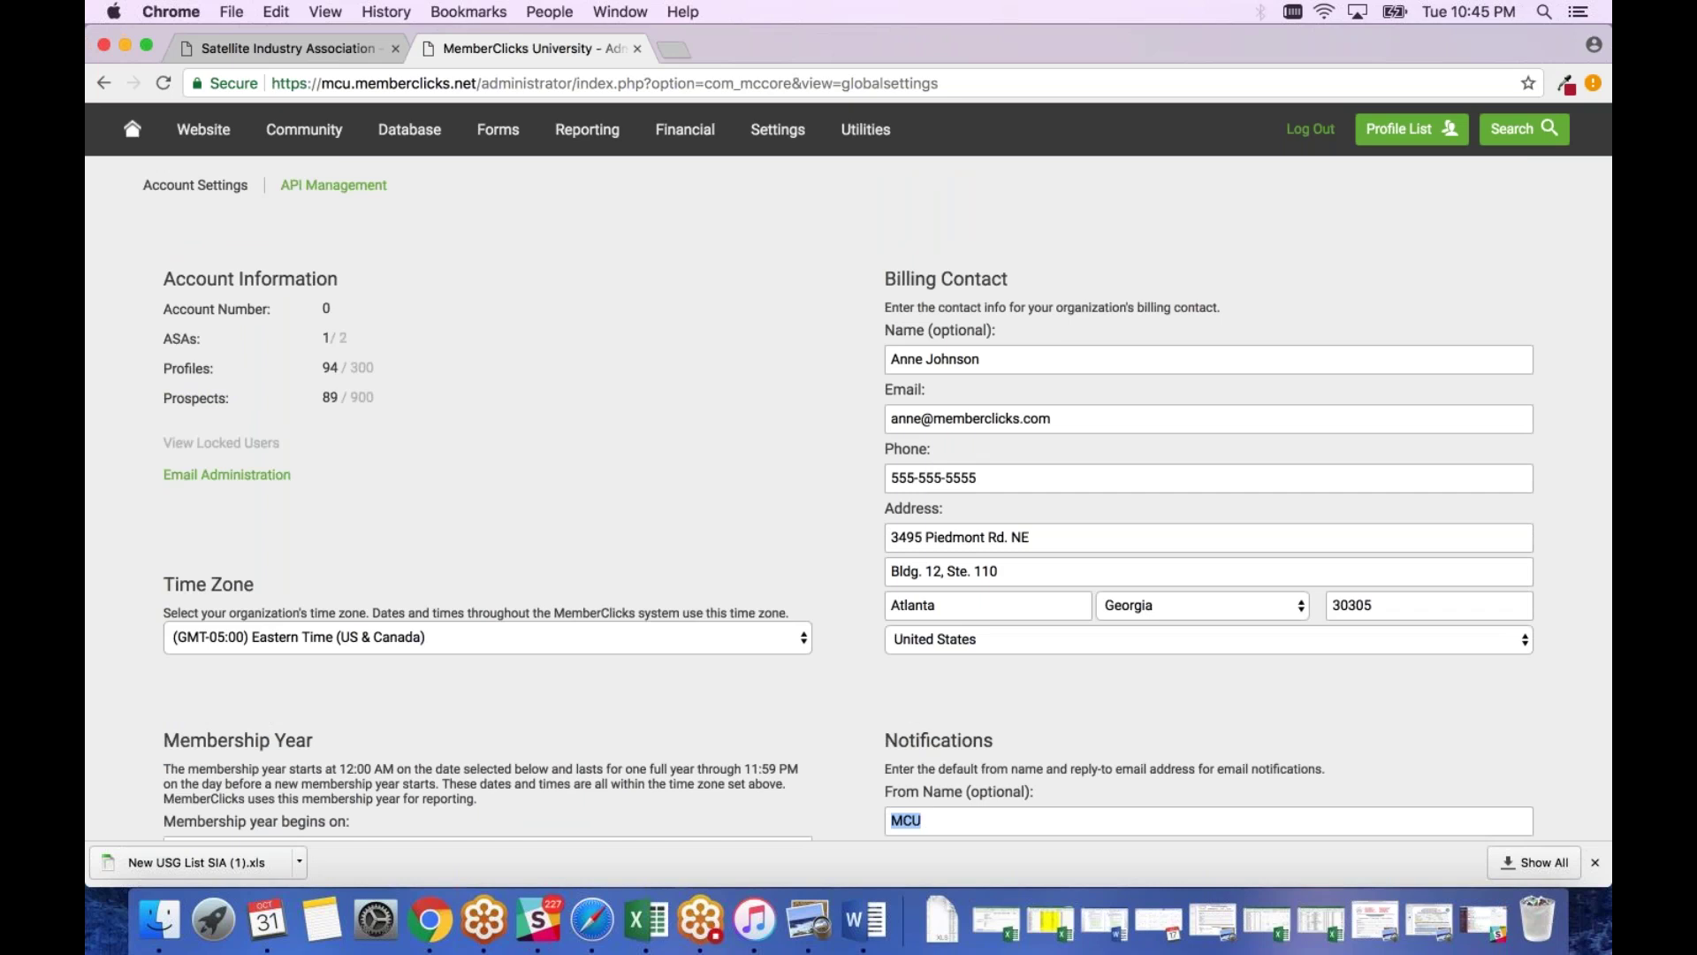
{"action": "scroll", "coordinate": [849, 483], "scroll_direction": "up", "scroll_amount": 2}
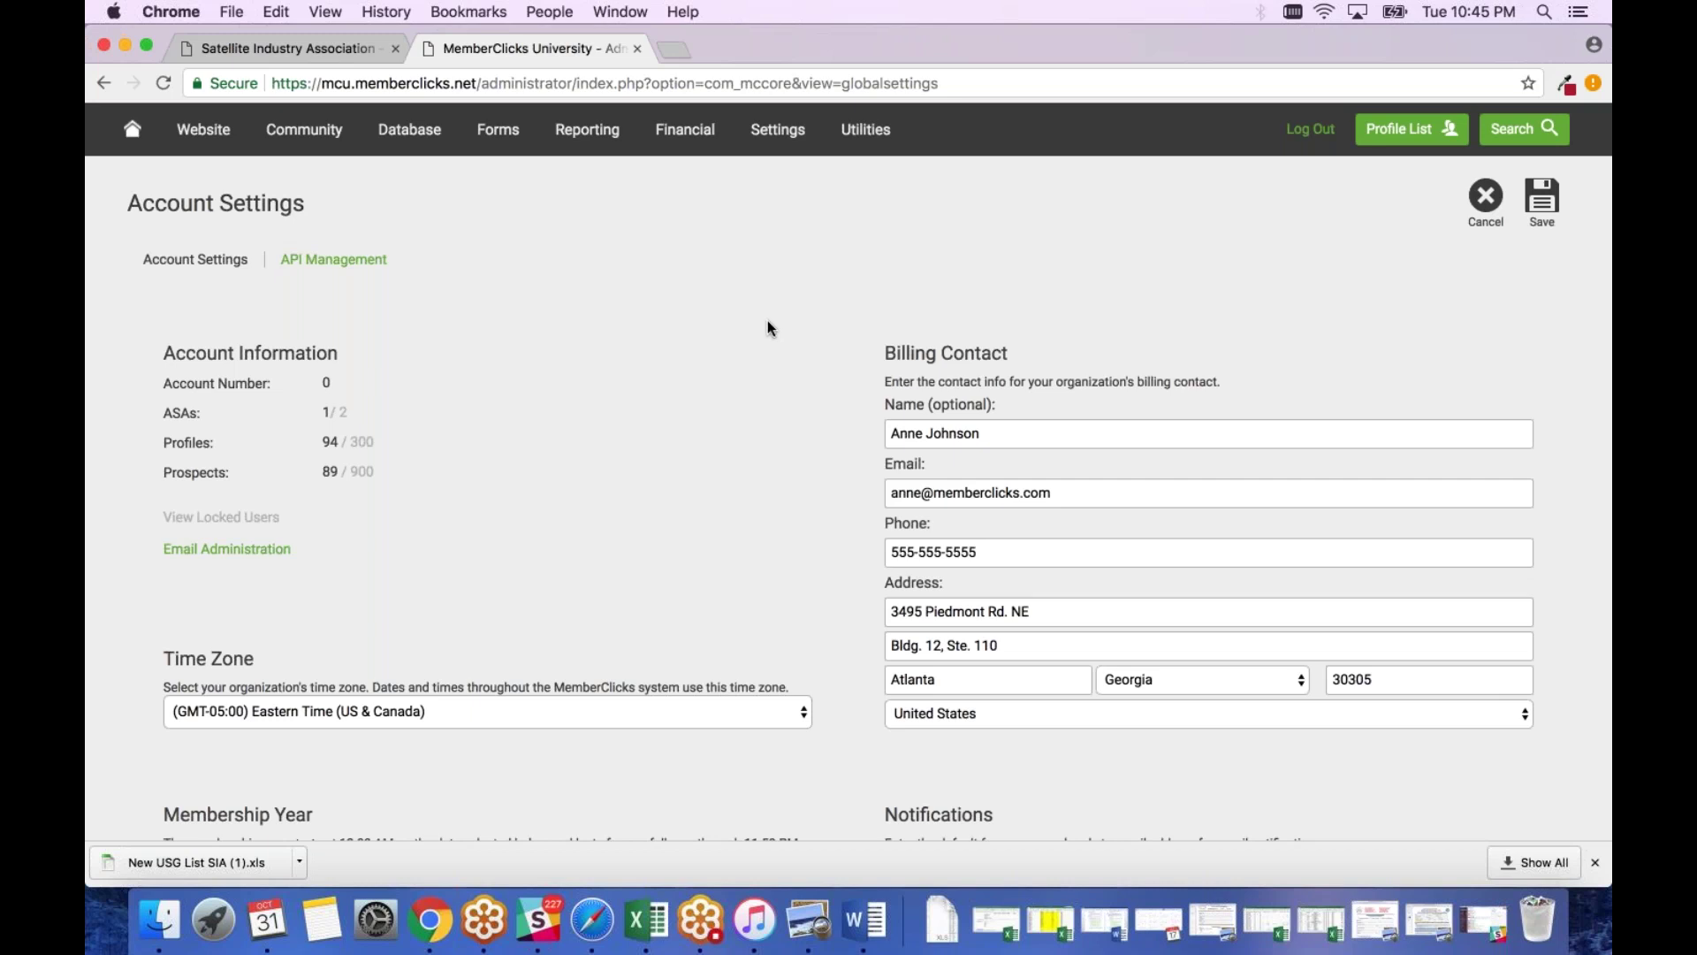
{"action": "left_click", "coordinate": [1543, 199]}
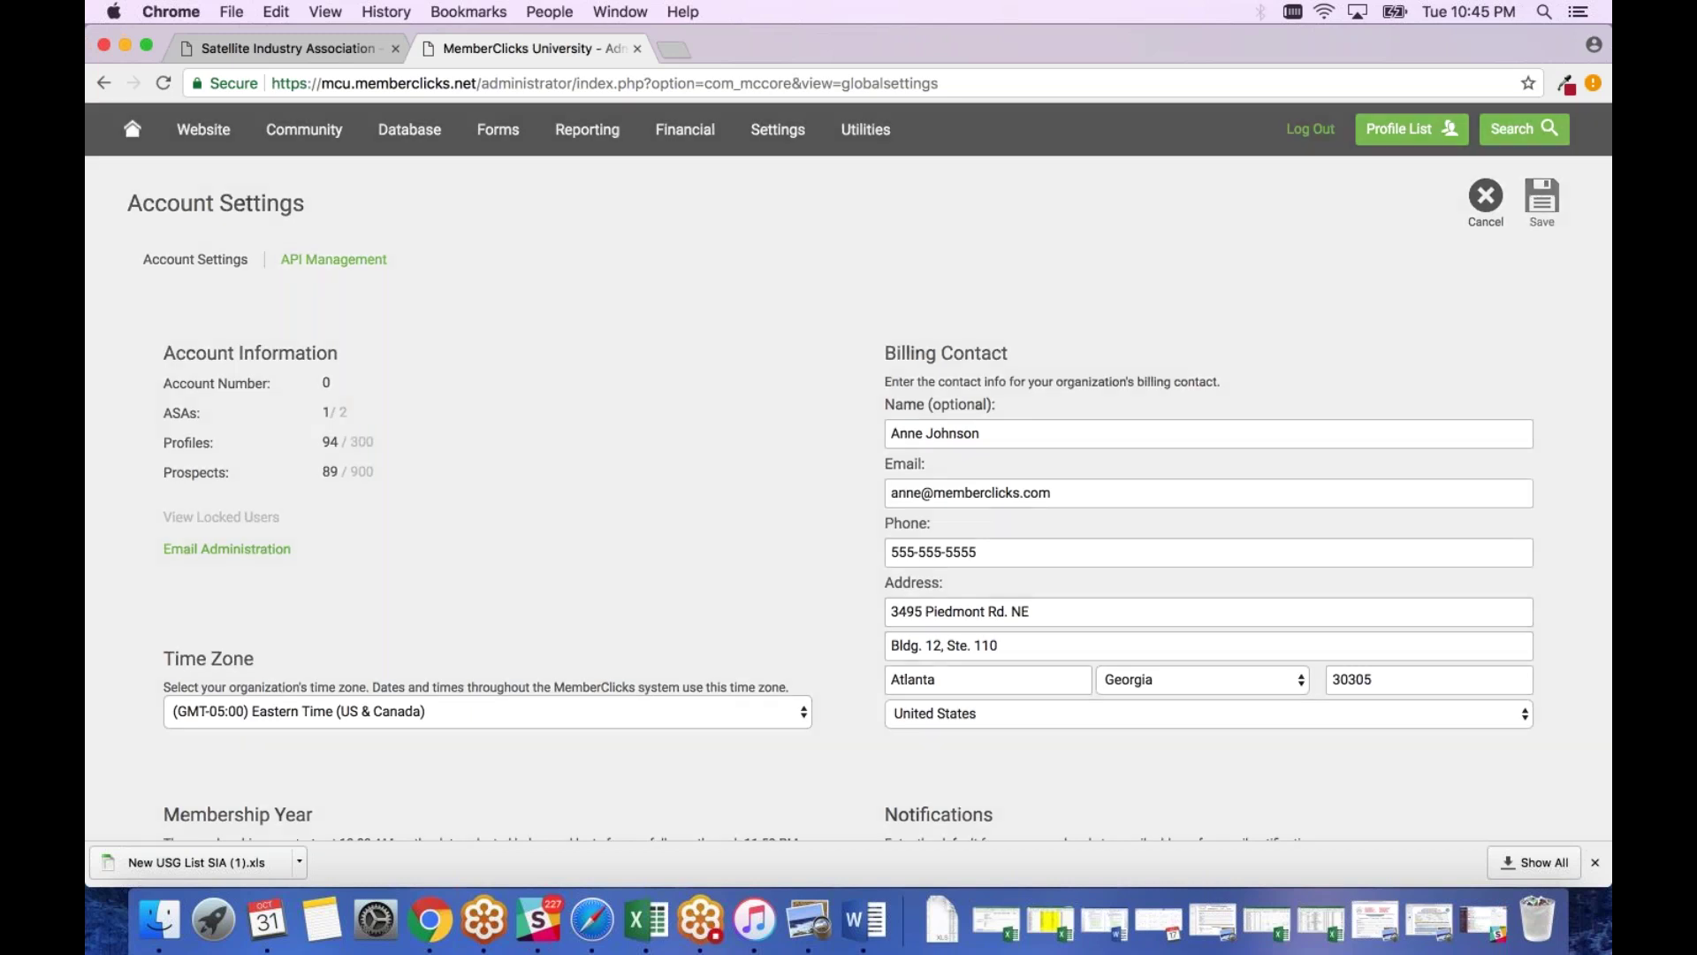
{"action": "left_click", "coordinate": [1084, 224]}
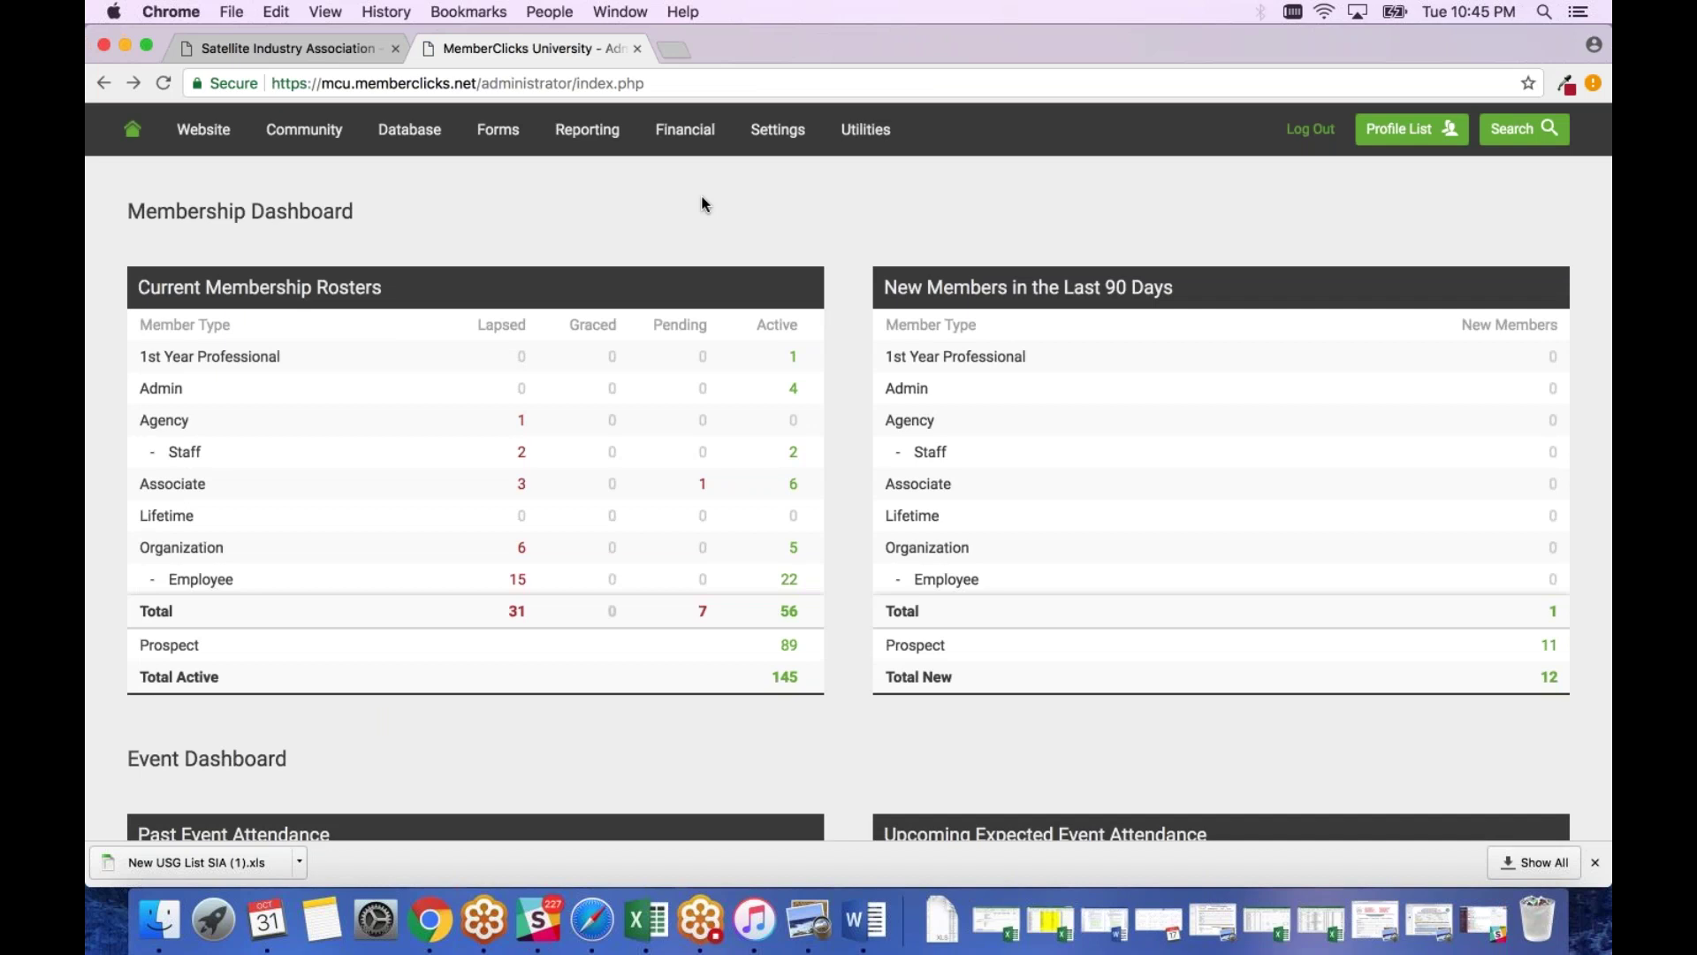
- Open the invoice list and sort it by invoice number, then by last name
{"action": "mouse_move", "coordinate": [688, 144]}
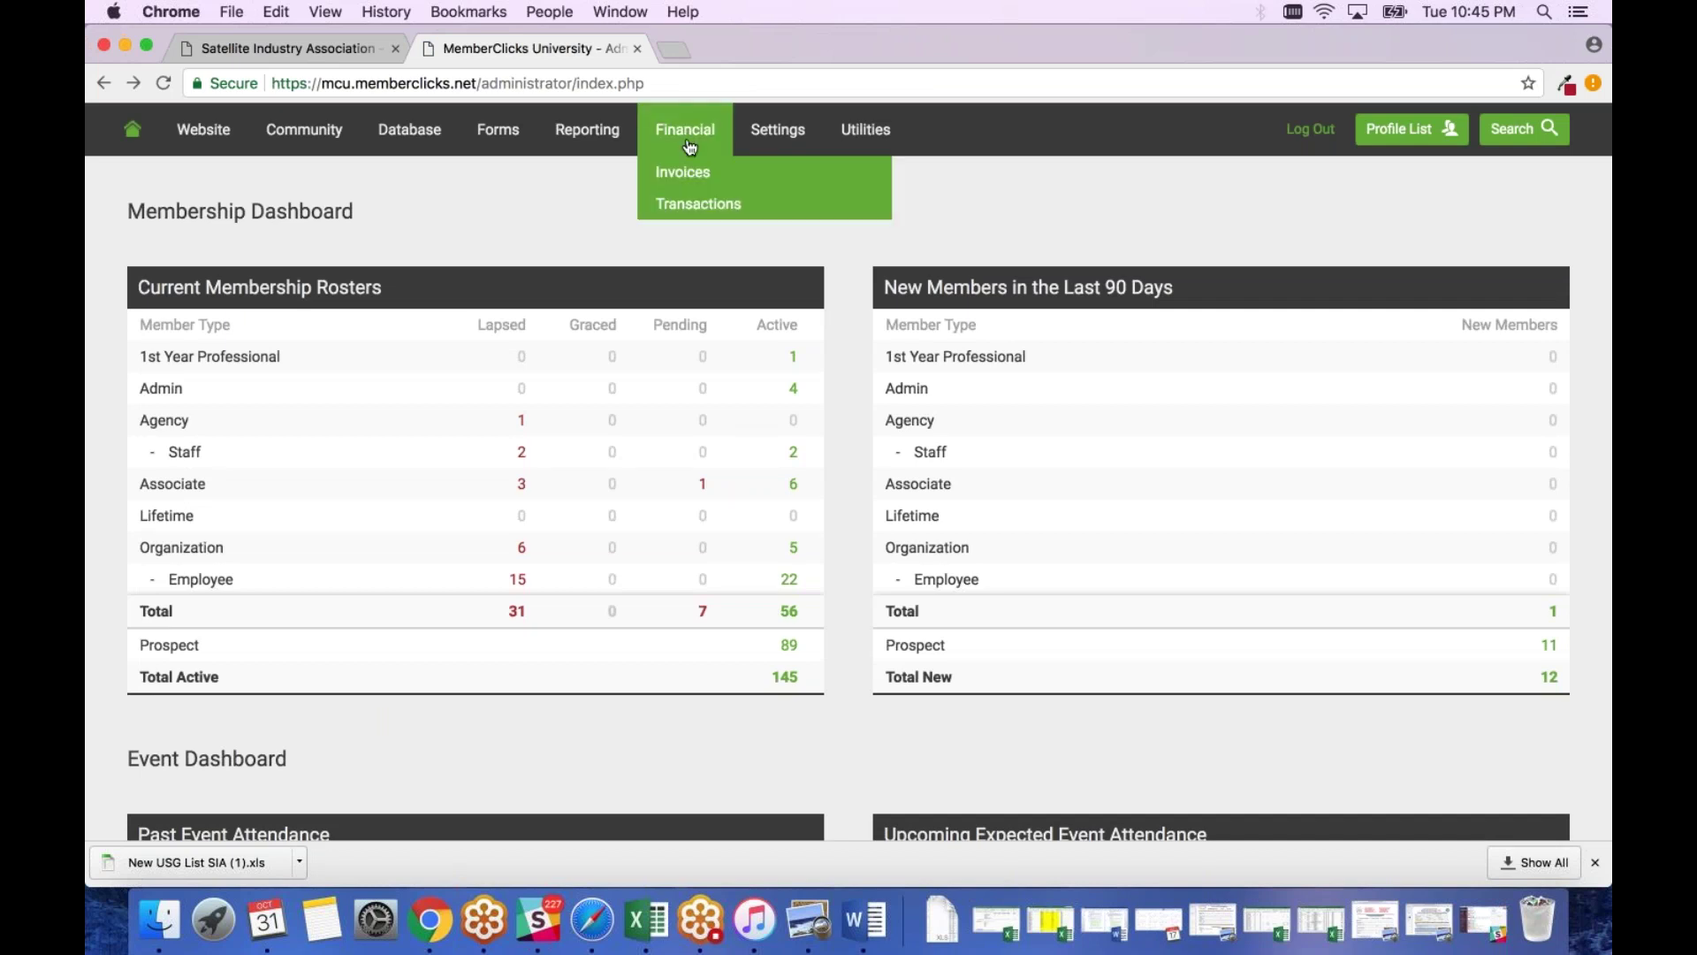
{"action": "left_click", "coordinate": [681, 178]}
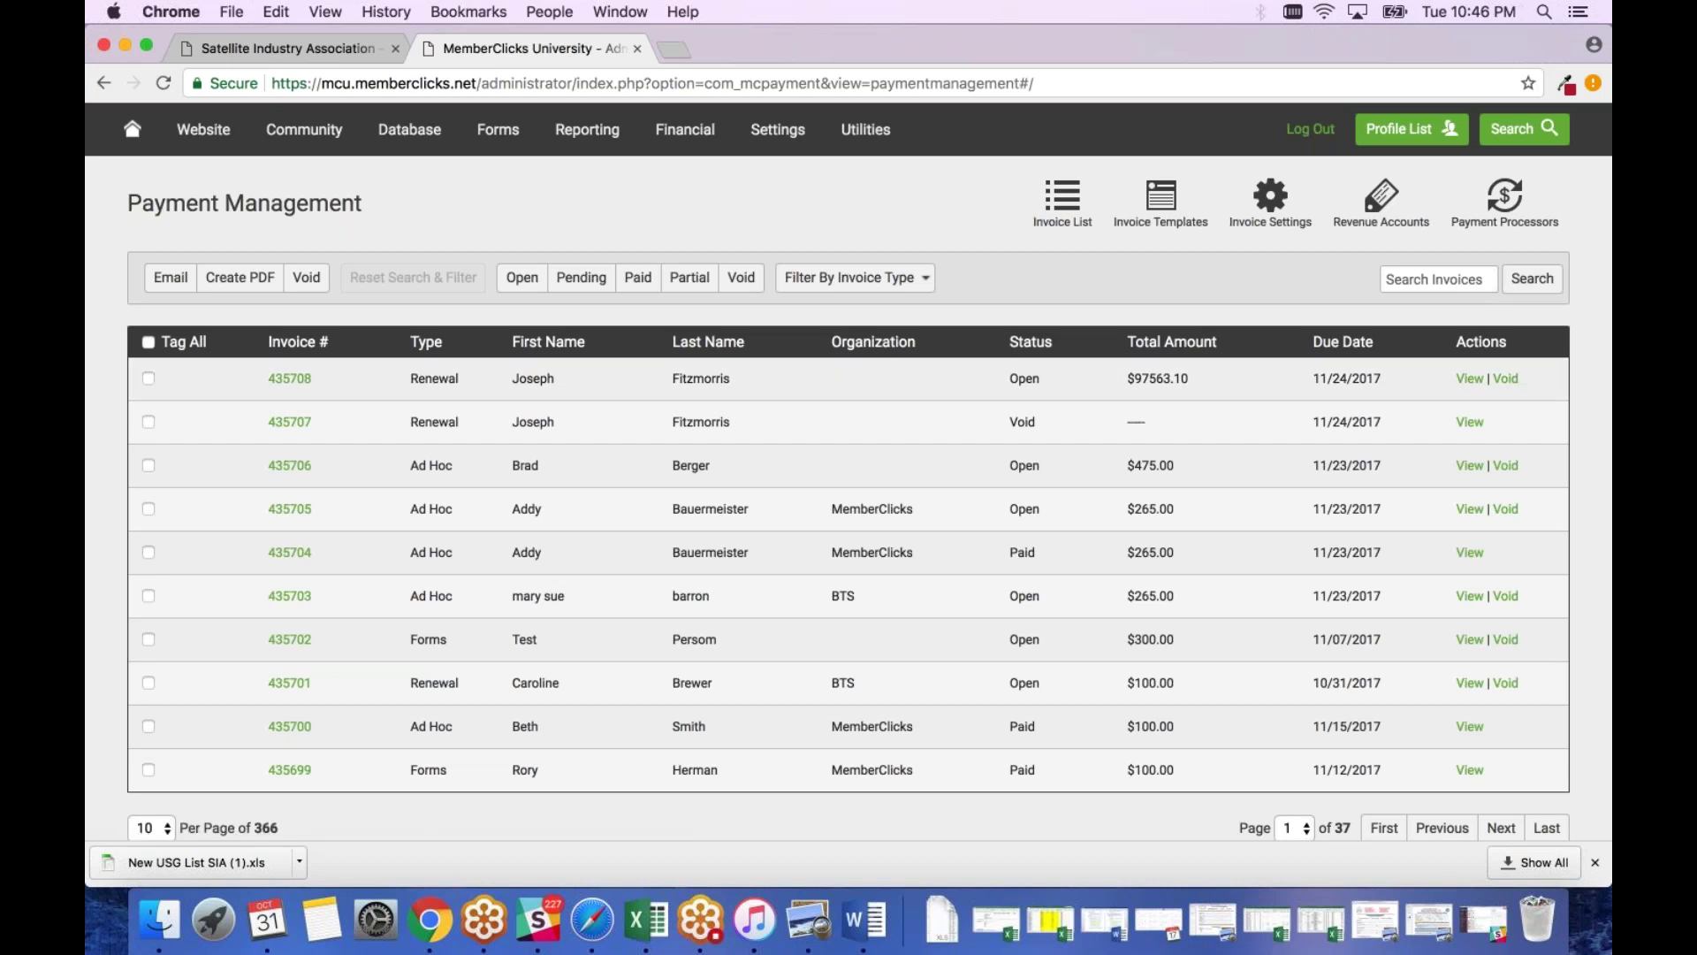
{"action": "left_click", "coordinate": [288, 344]}
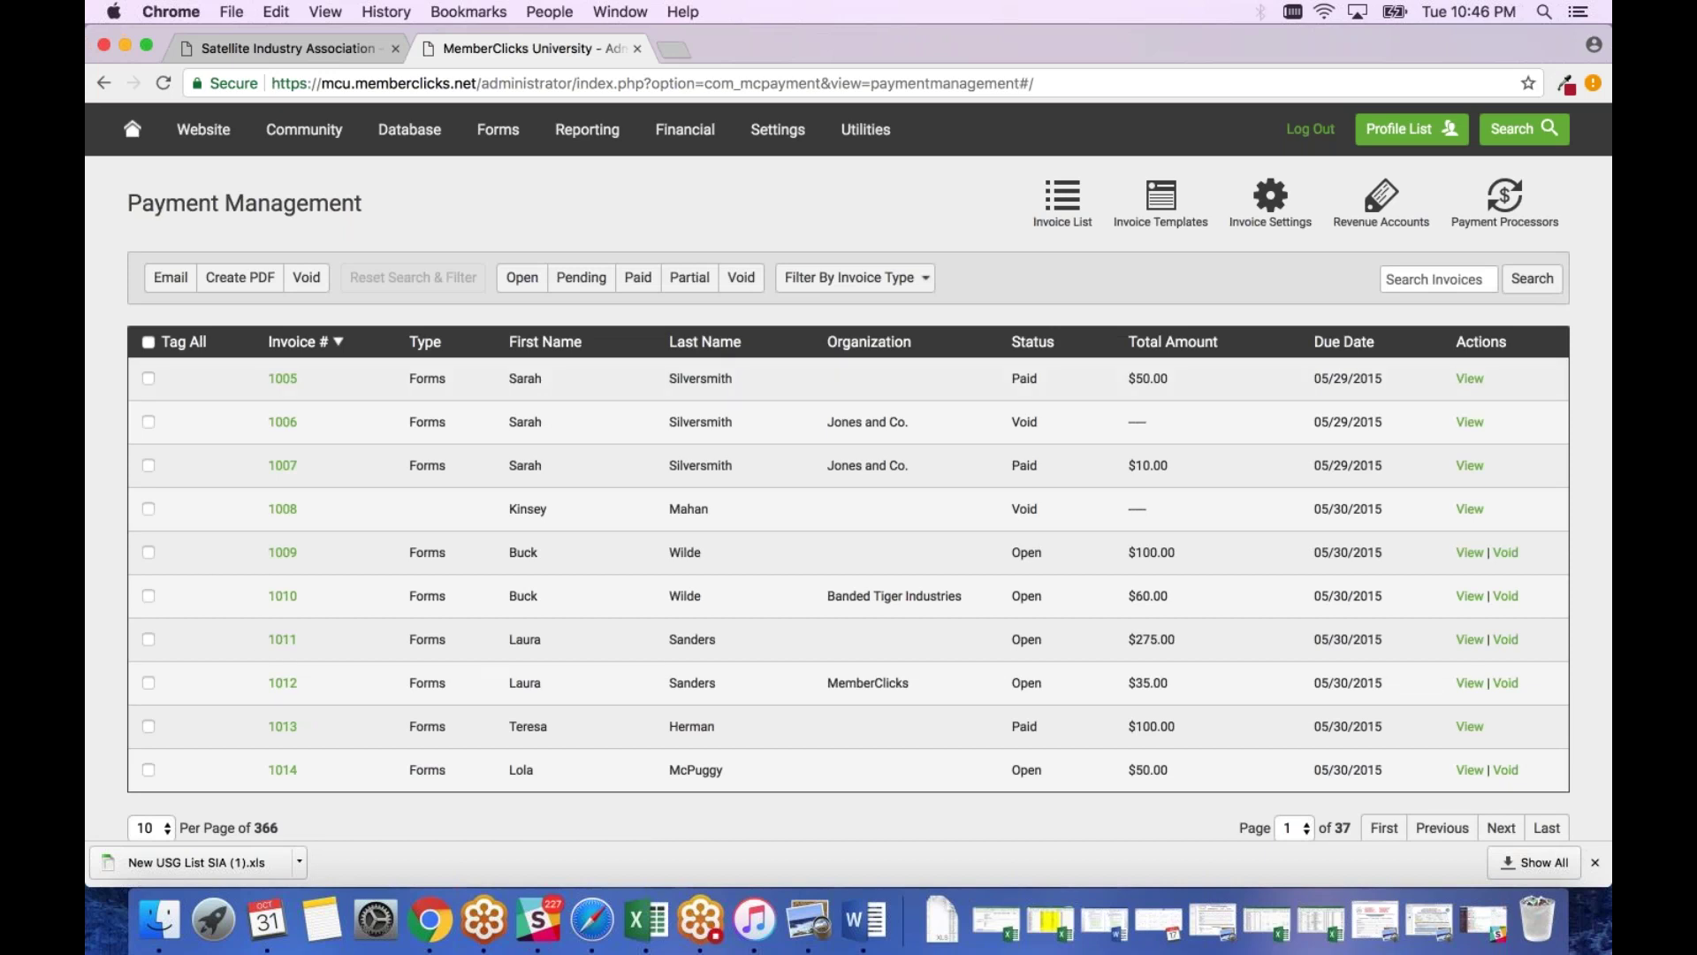
{"action": "left_click", "coordinate": [689, 342]}
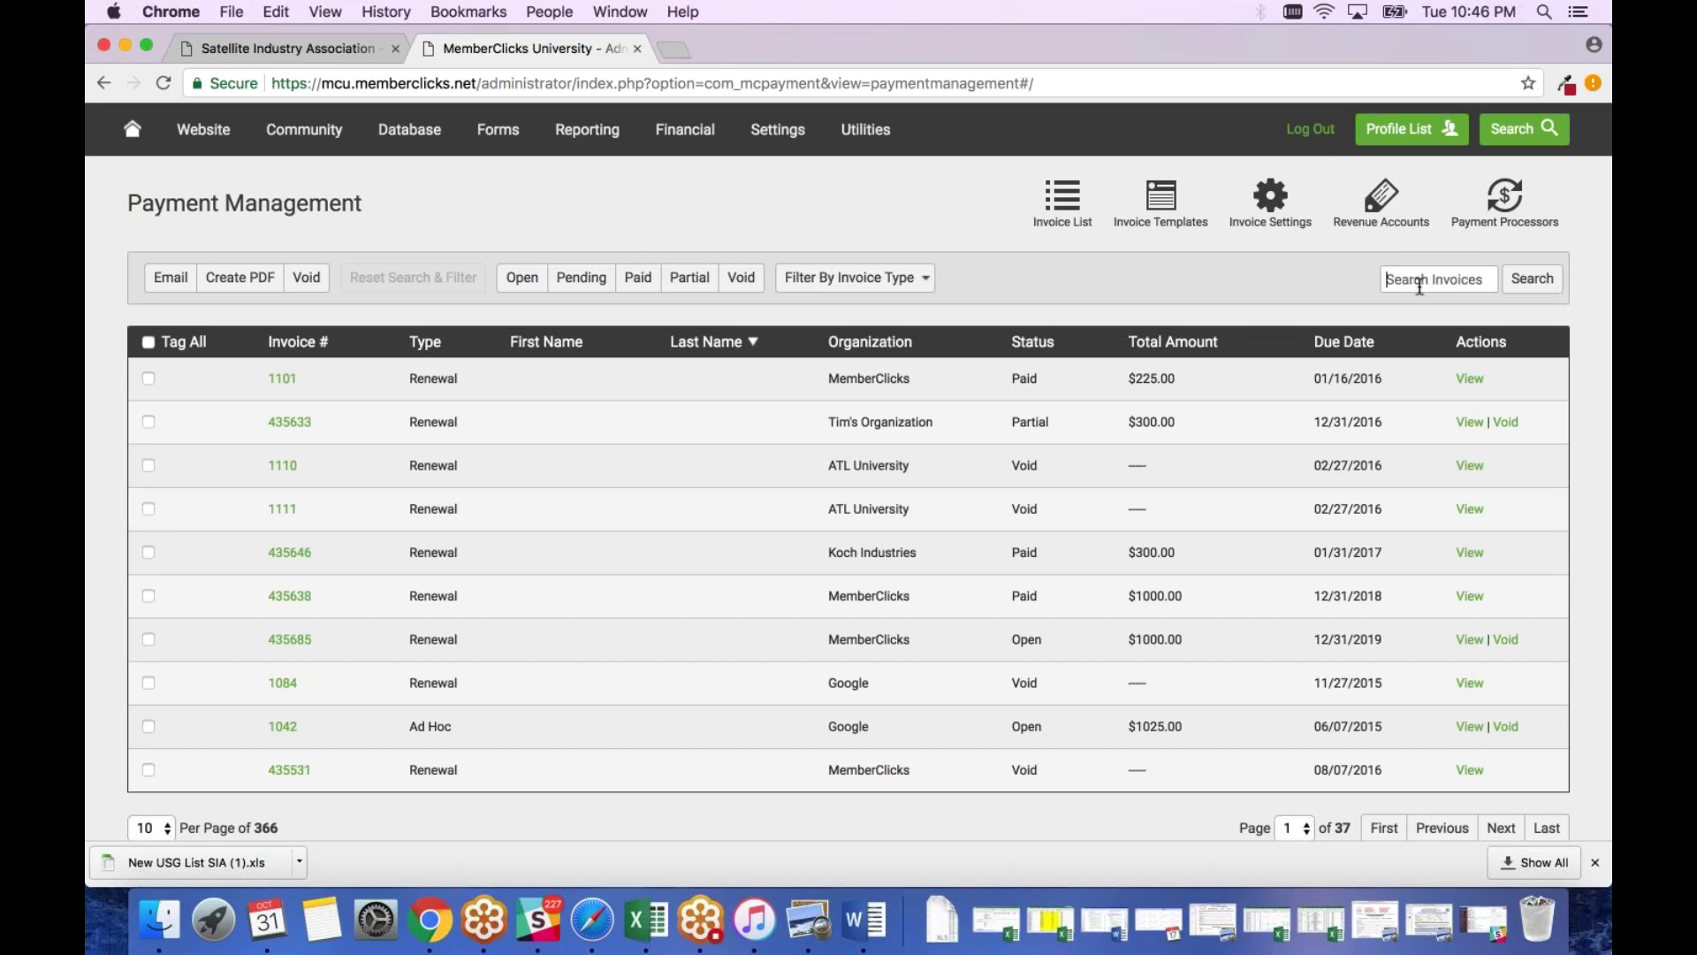
- Search the invoices by a member's first name, check the matches with the Open and Void status filters, and clear the search
{"action": "type", "text": "adrienne"}
{"action": "key", "text": "Return"}
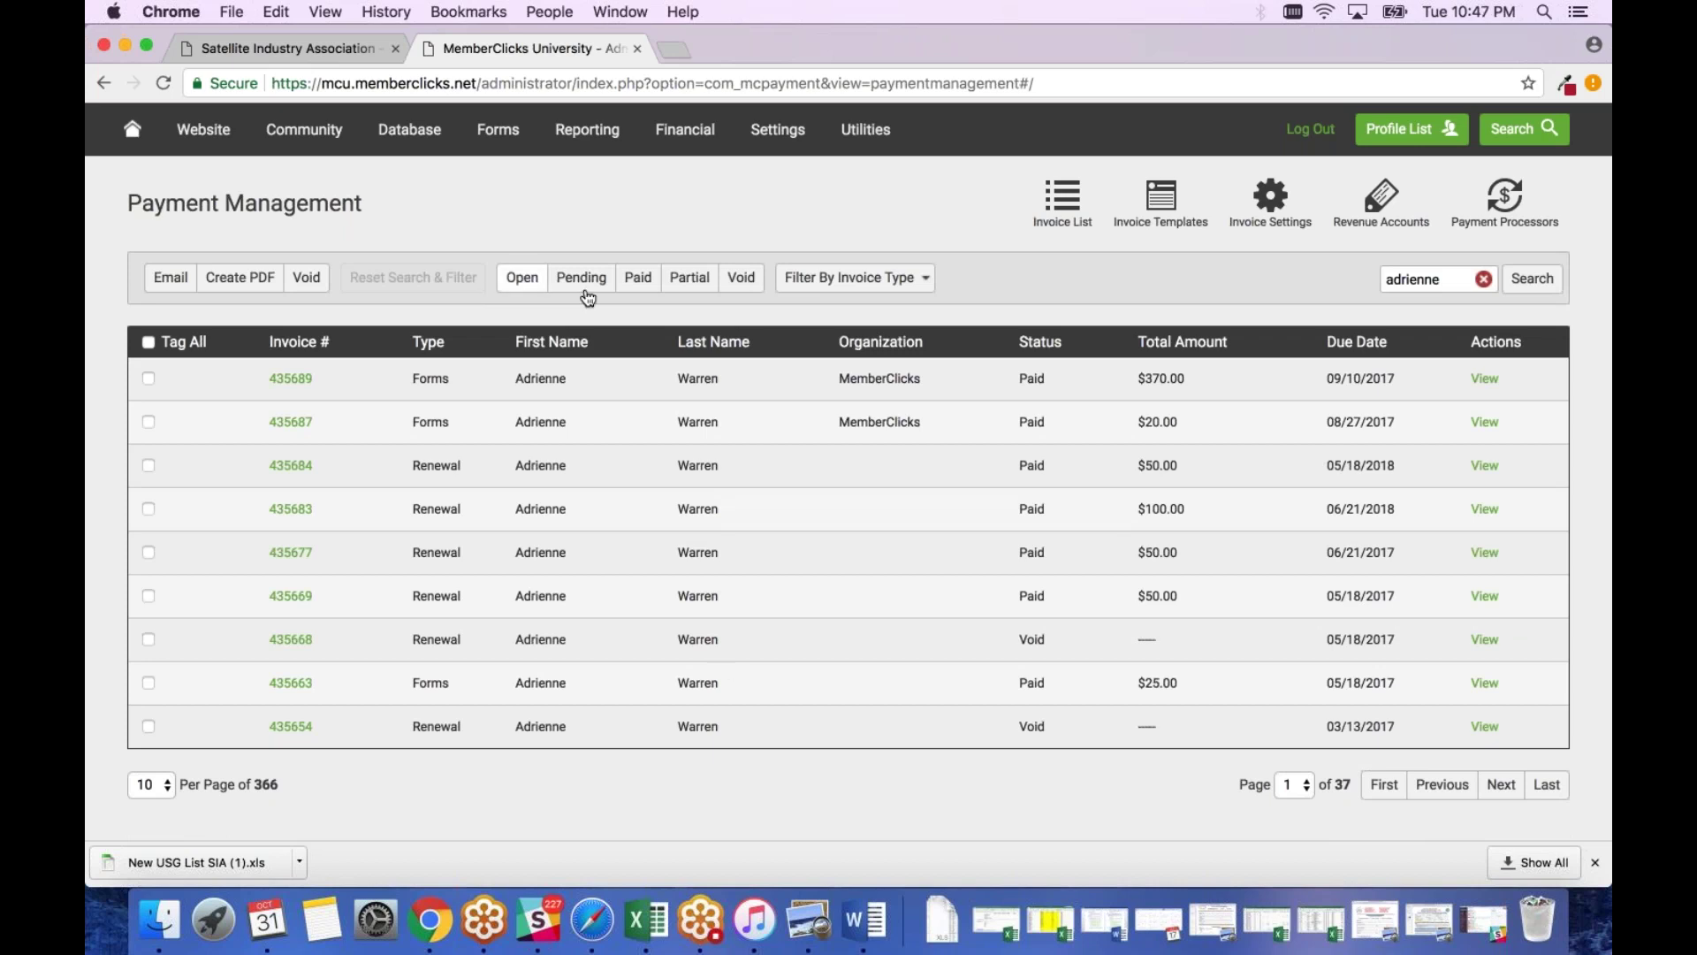
{"action": "left_click", "coordinate": [528, 281]}
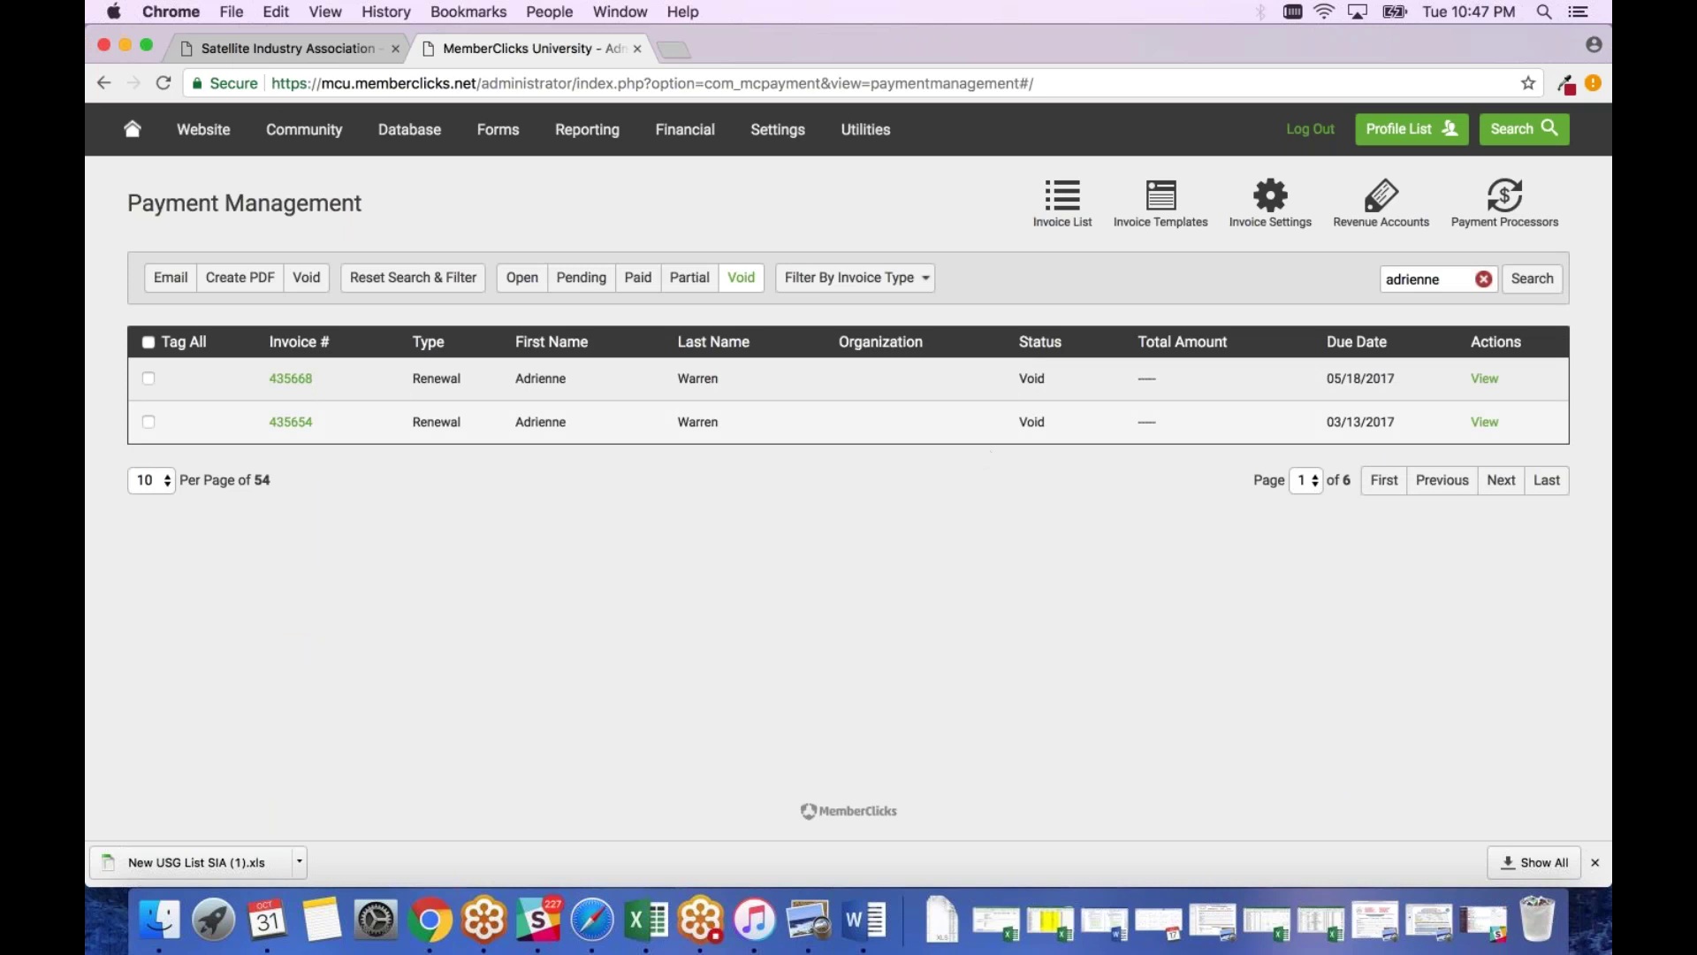
{"action": "left_click", "coordinate": [741, 277]}
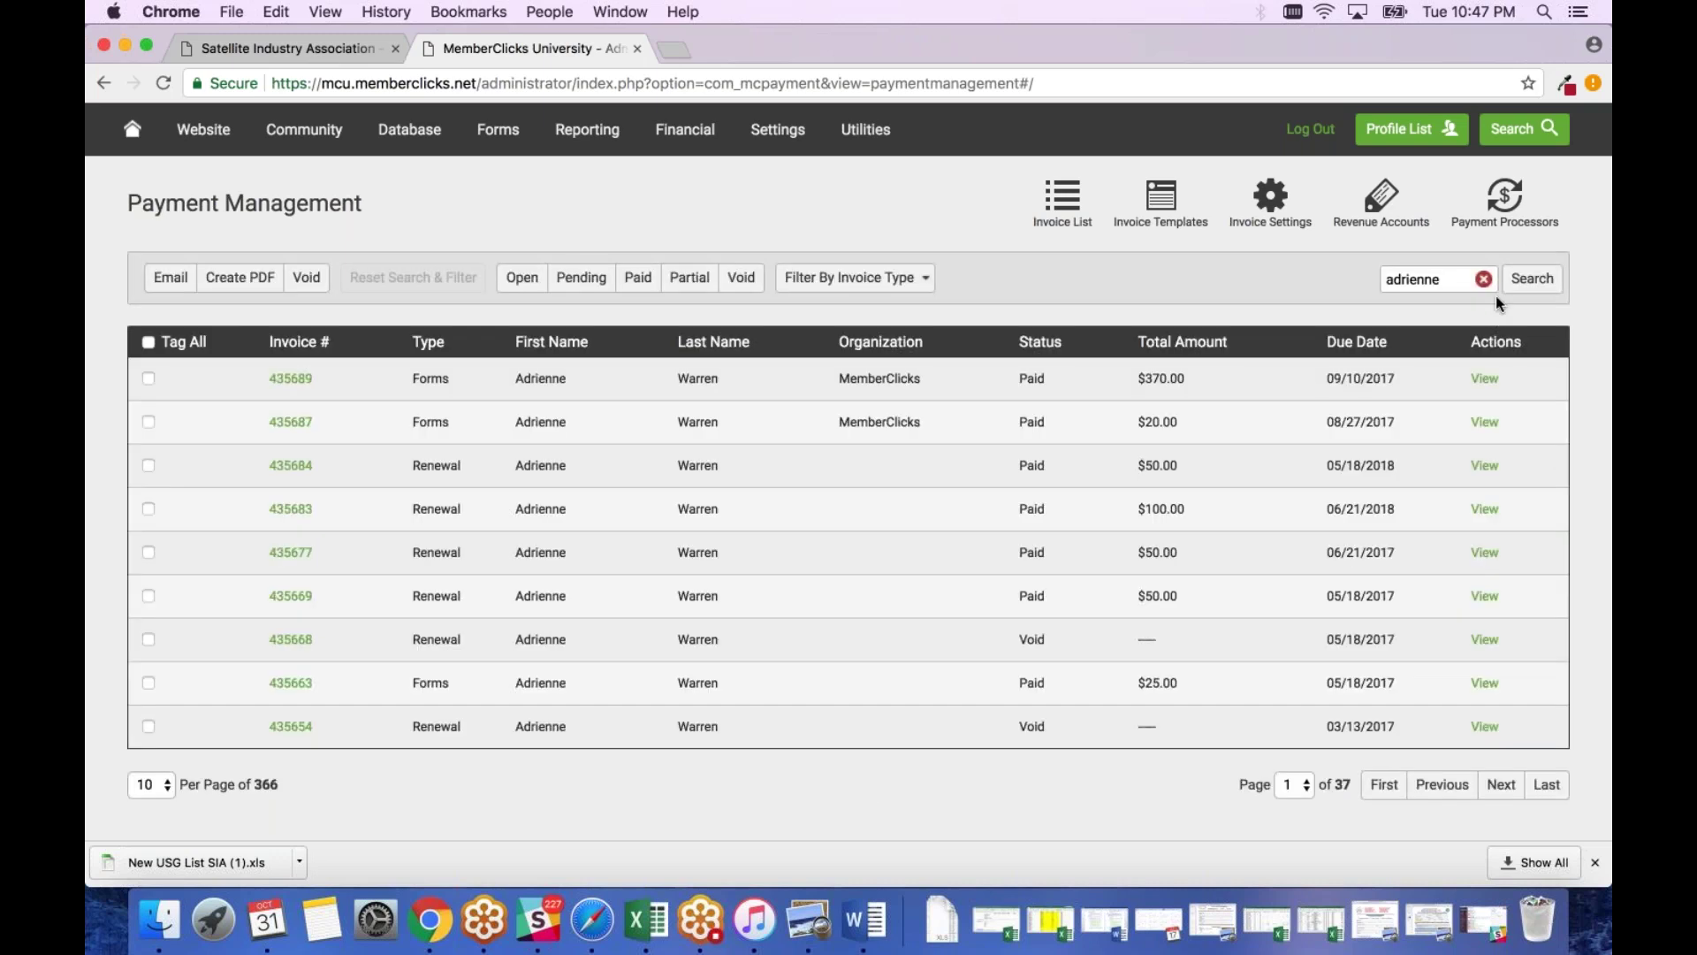
{"action": "left_click", "coordinate": [1484, 280]}
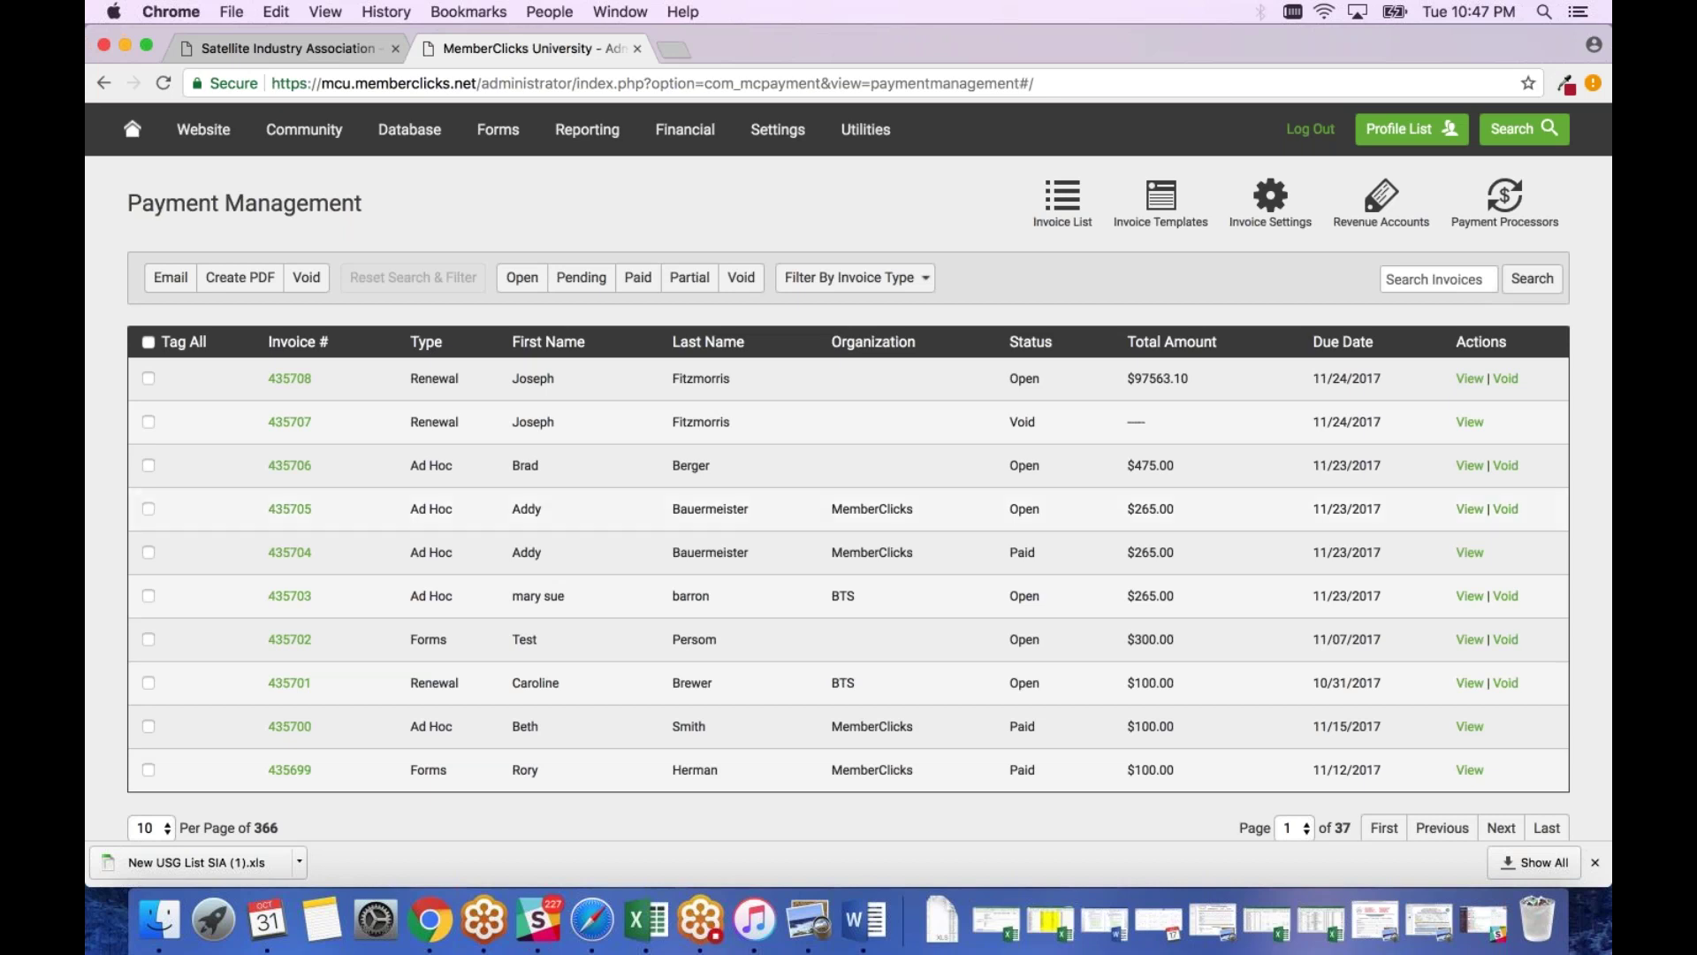
- Tag the most recent open renewal invoice and explore its email options by adding two extra recipient fields, cancelling without sending
{"action": "left_click", "coordinate": [149, 378]}
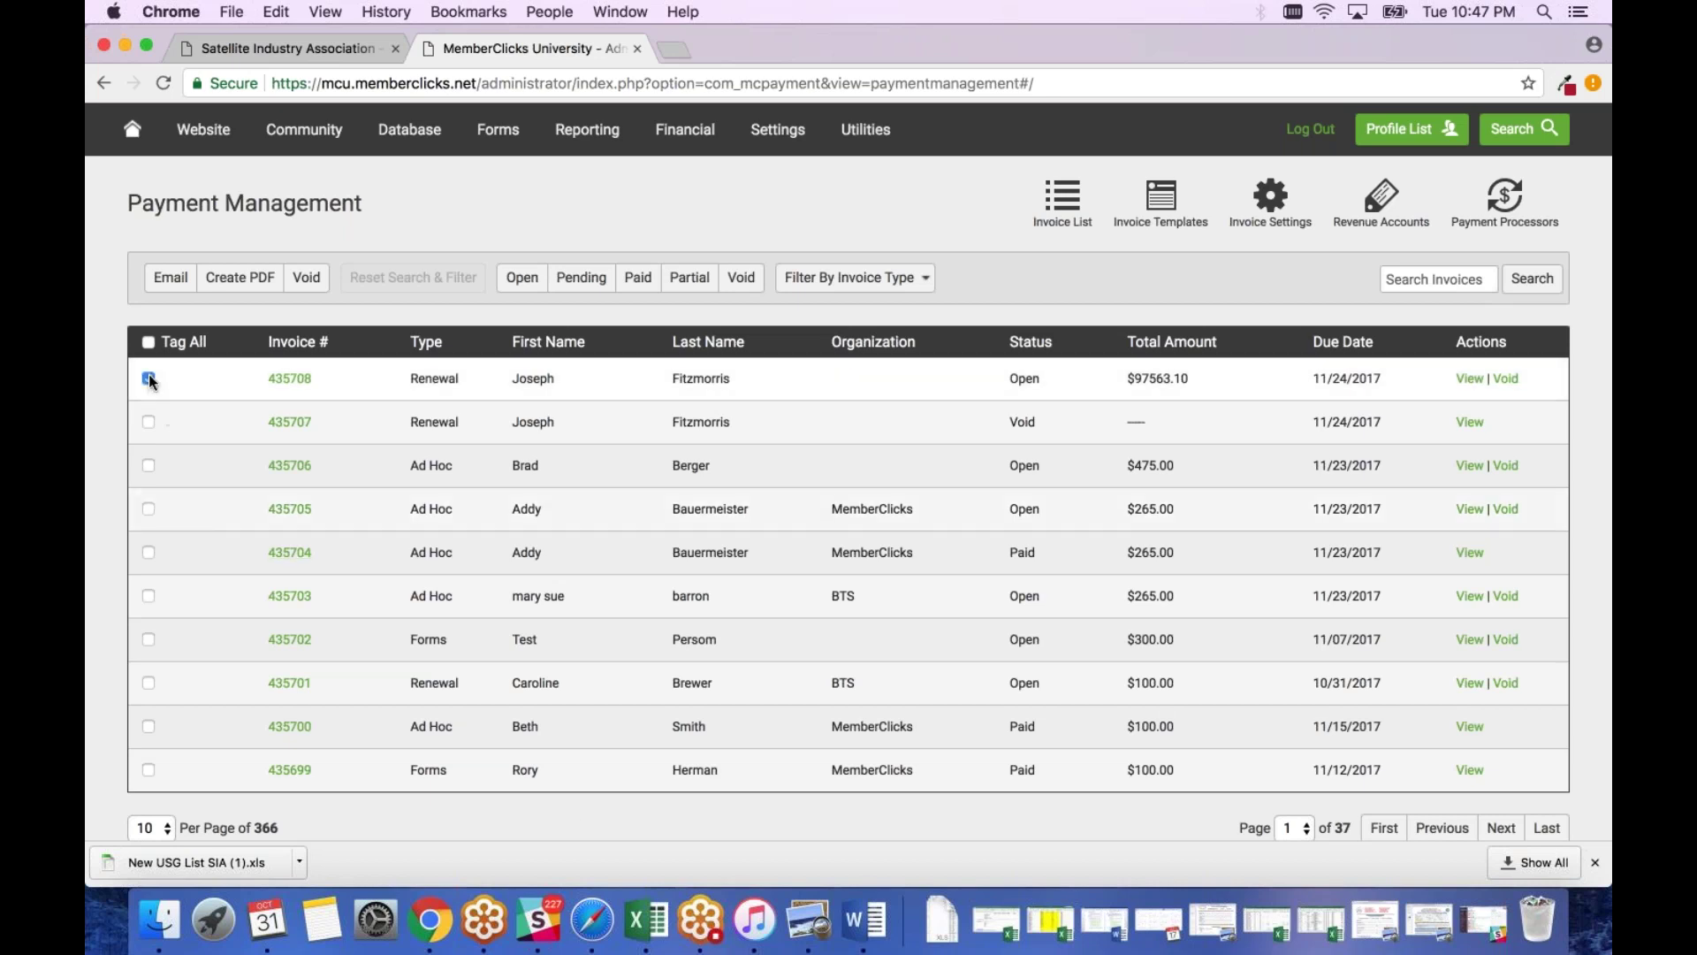
{"action": "left_click", "coordinate": [161, 279]}
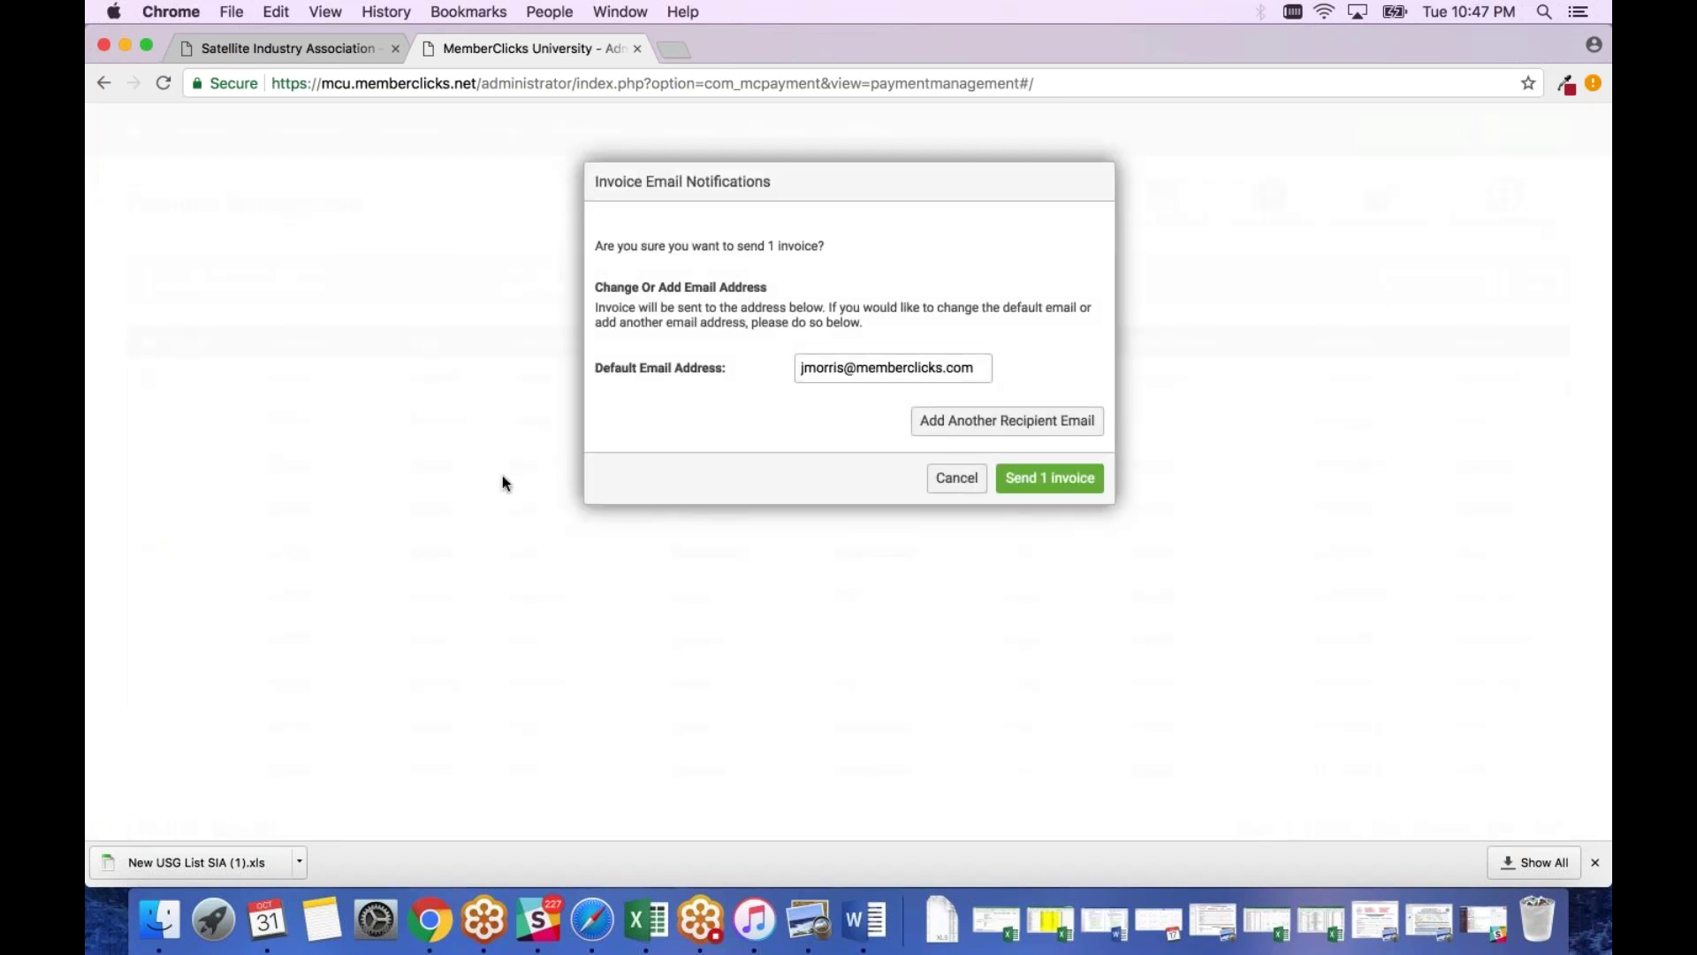
{"action": "left_click_drag", "start_coordinate": [980, 363], "coordinate": [792, 355]}
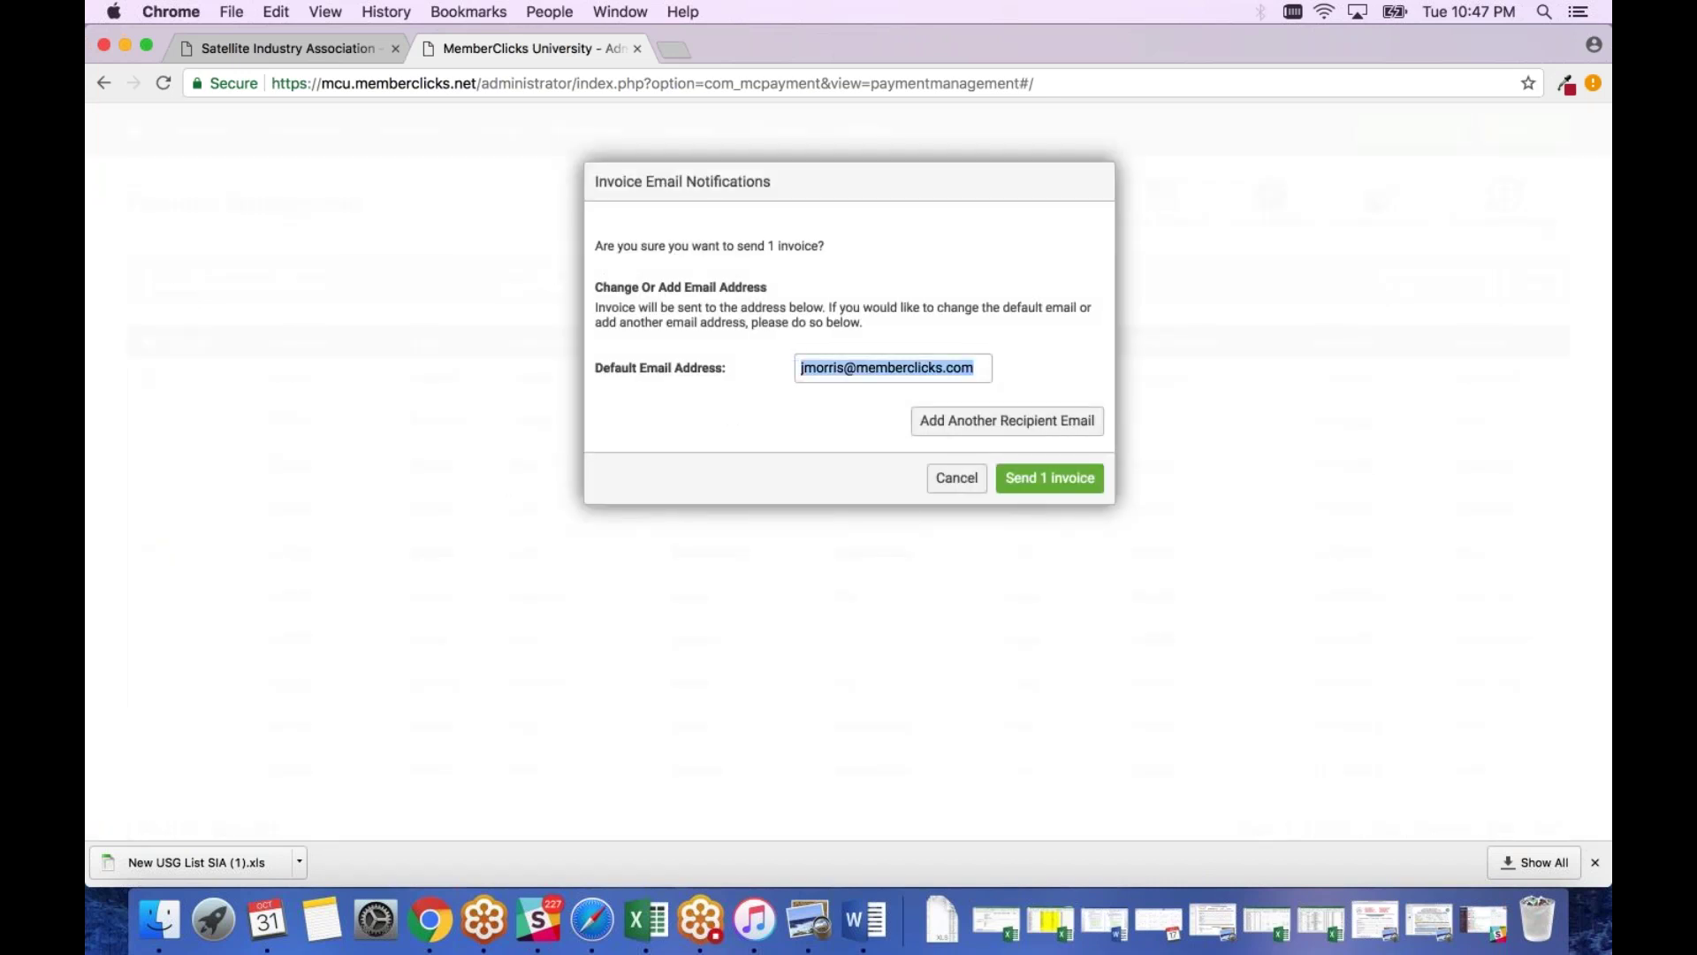
{"action": "left_click", "coordinate": [1007, 421]}
{"action": "left_click", "coordinate": [864, 474]}
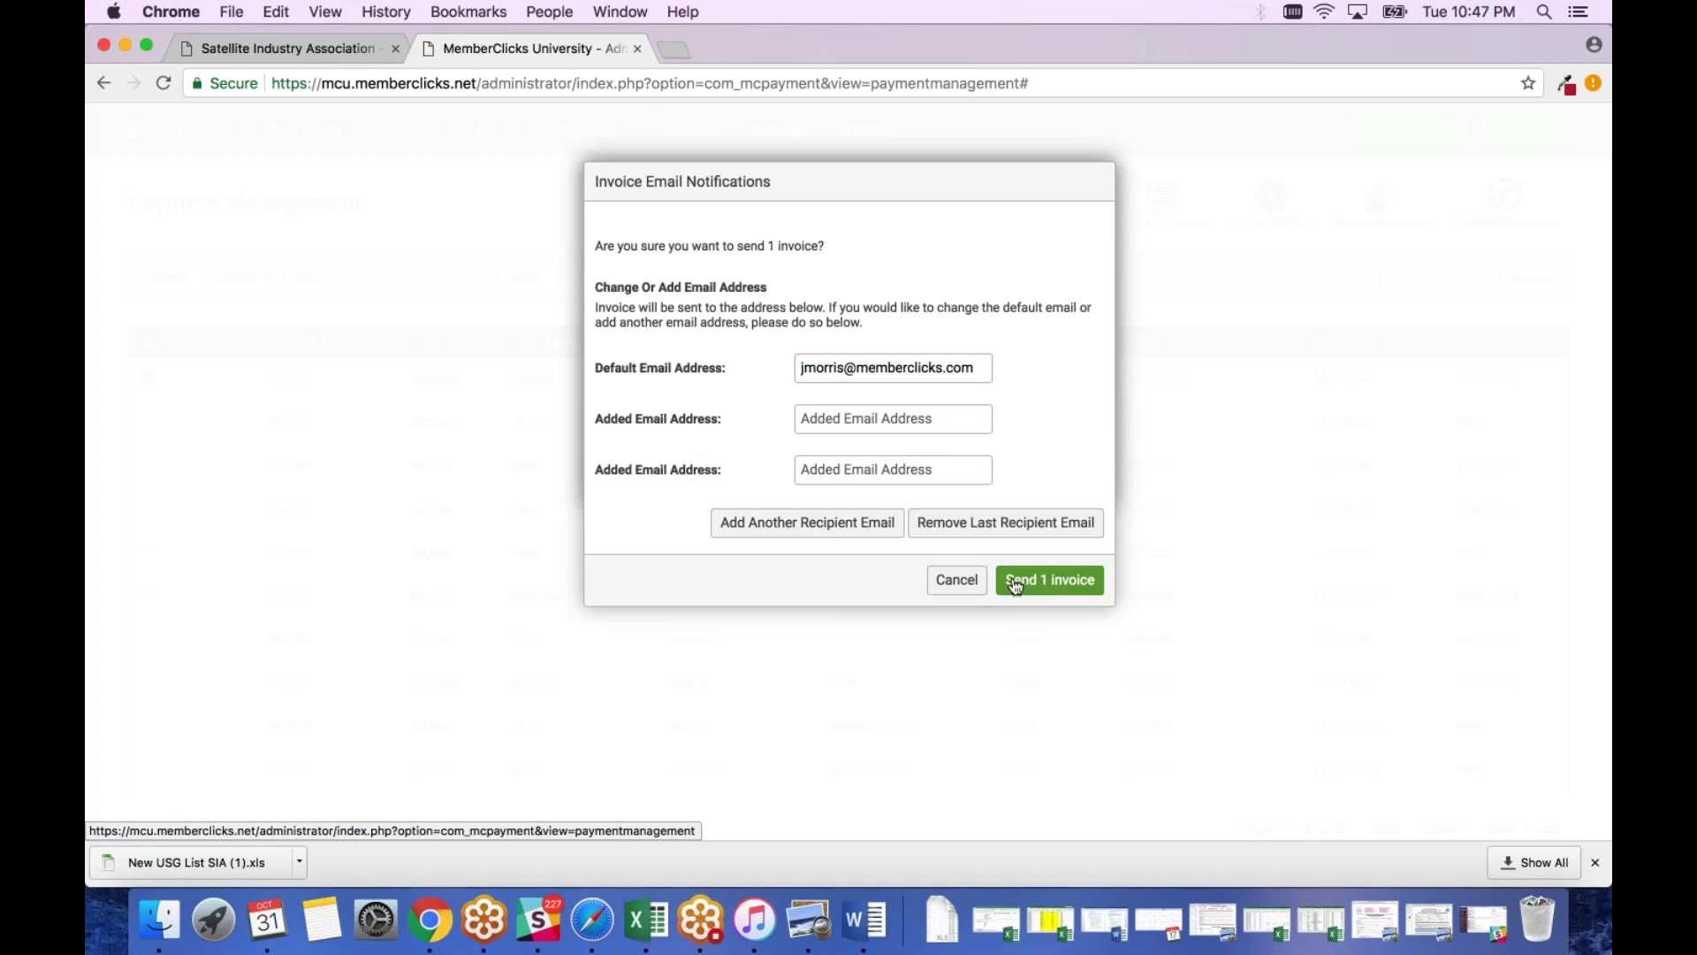
{"action": "left_click", "coordinate": [958, 582]}
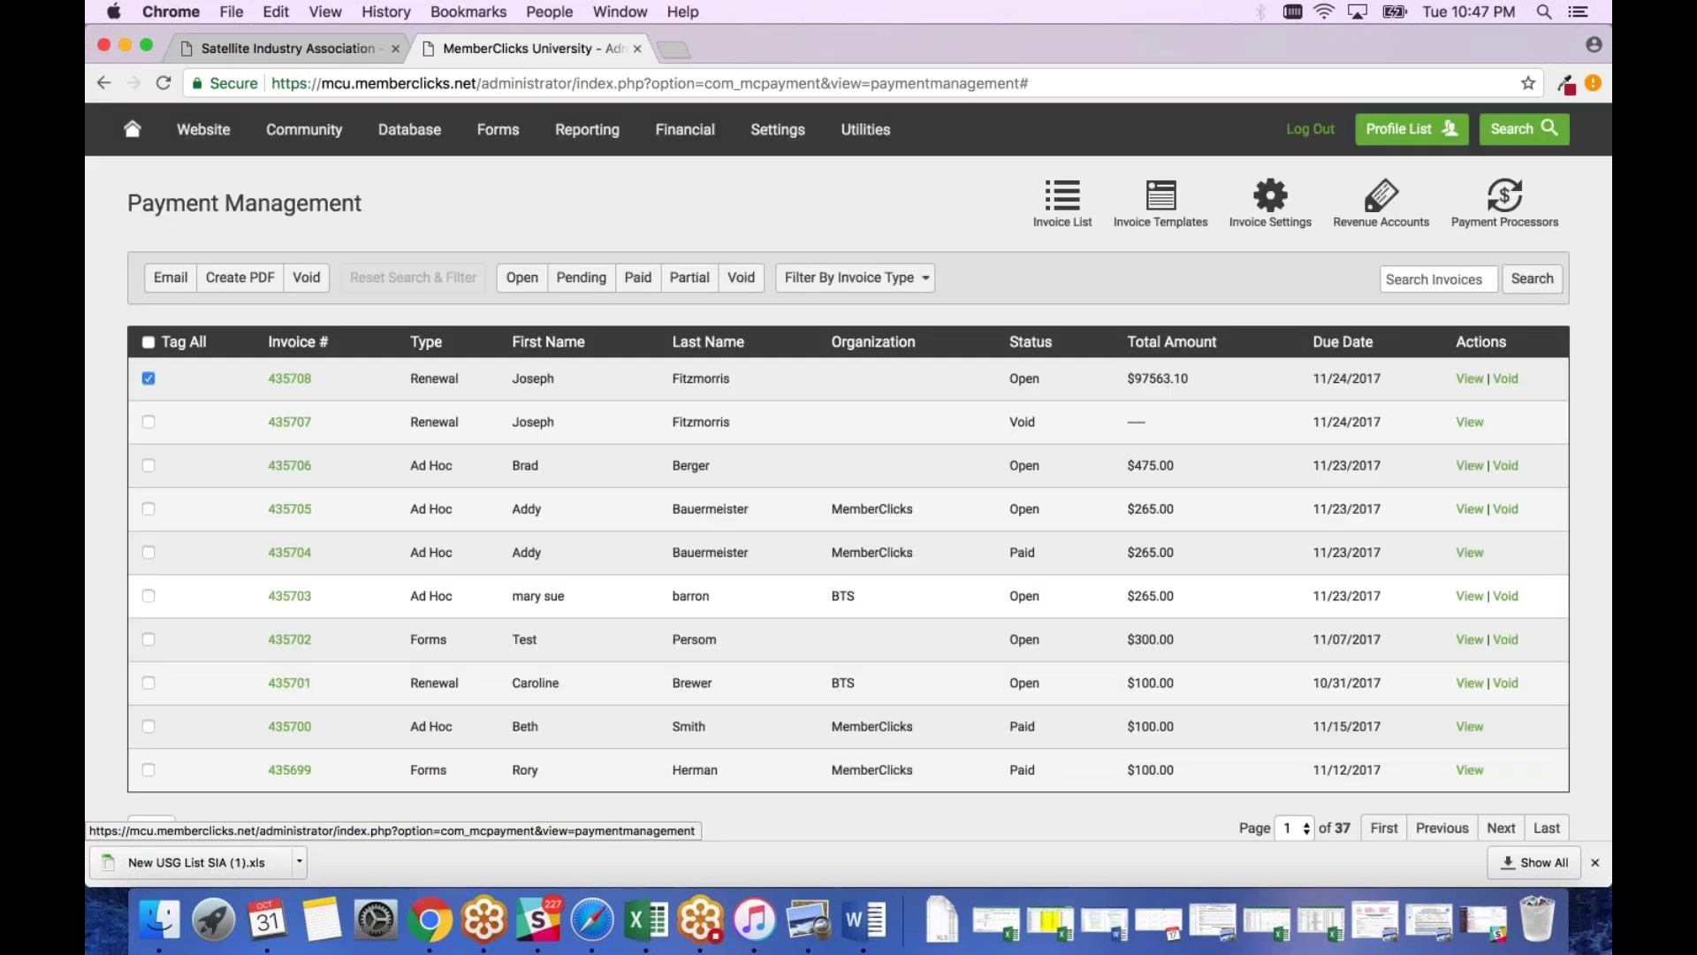
- Check the PDF creation prompt for the tagged invoice, cancel it, and view the available invoice type filters
{"action": "left_click", "coordinate": [237, 278]}
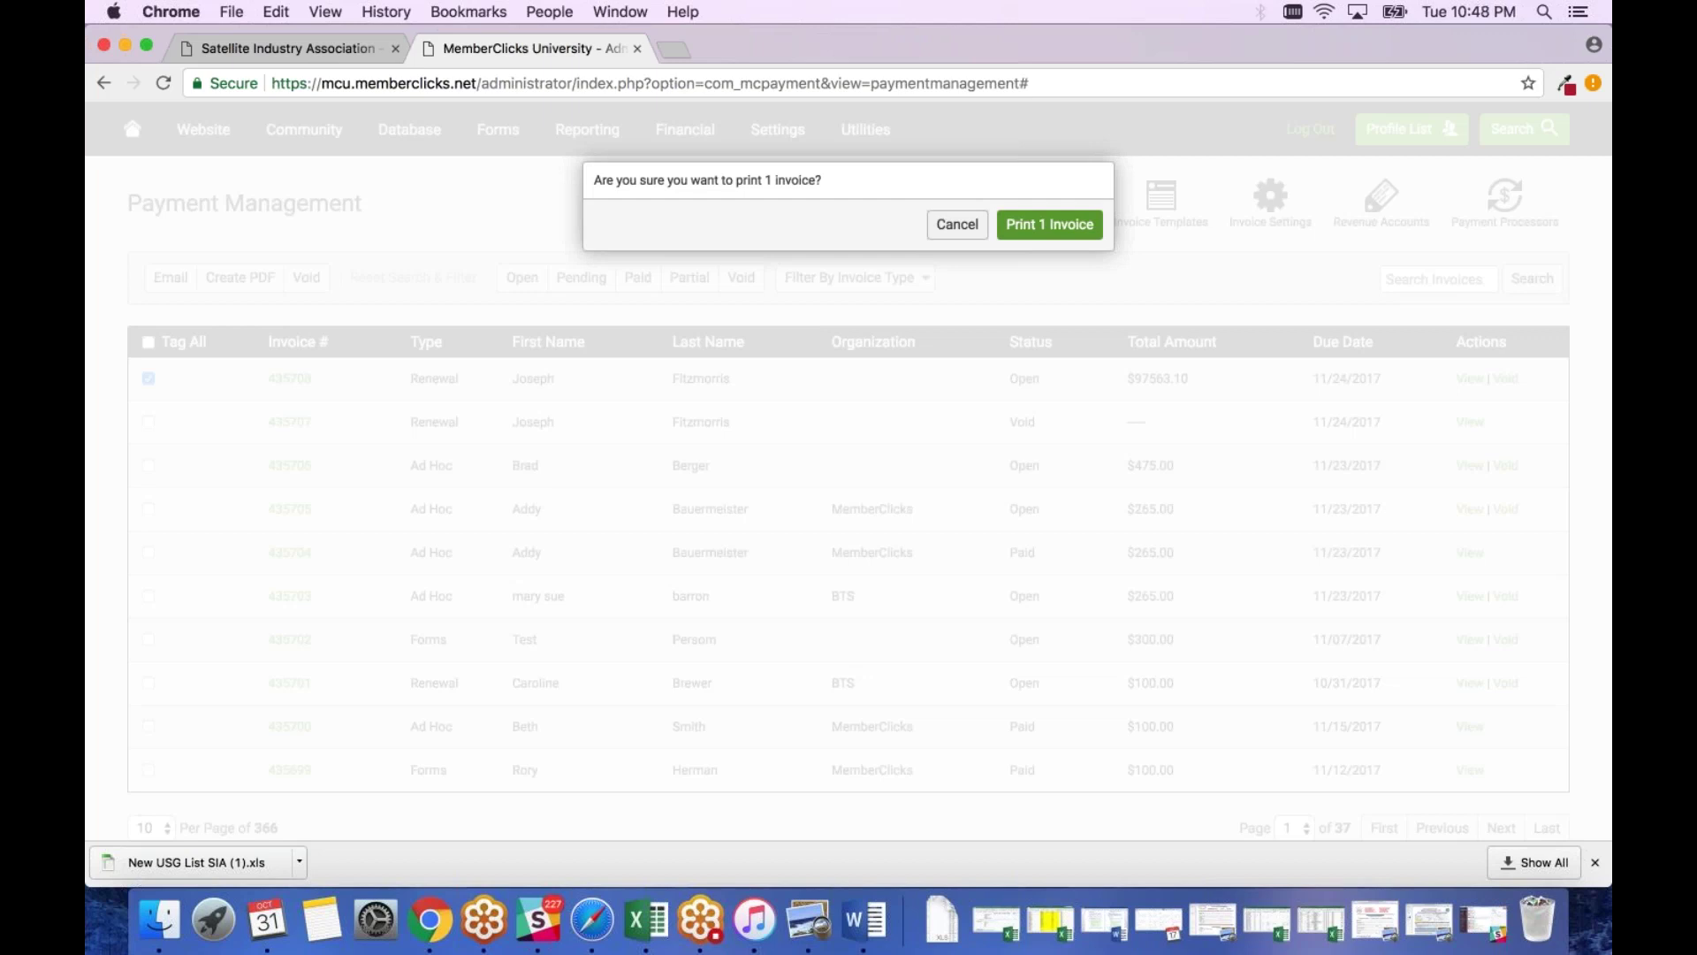
{"action": "left_click", "coordinate": [972, 231]}
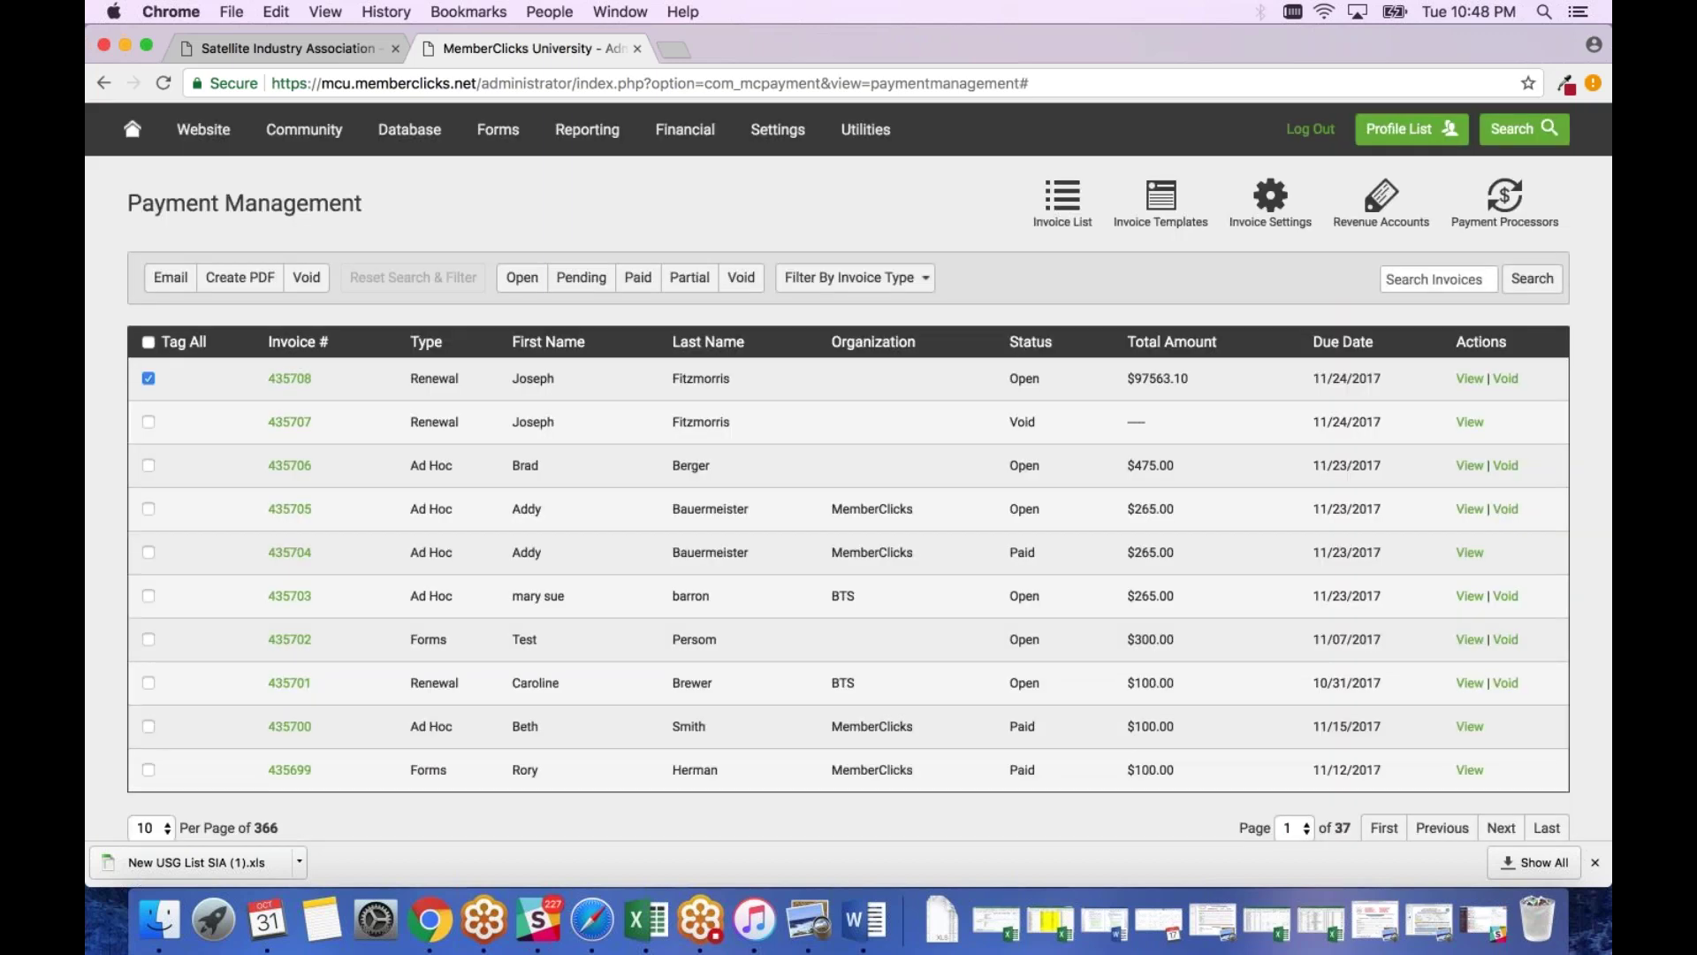
{"action": "left_click", "coordinate": [923, 281]}
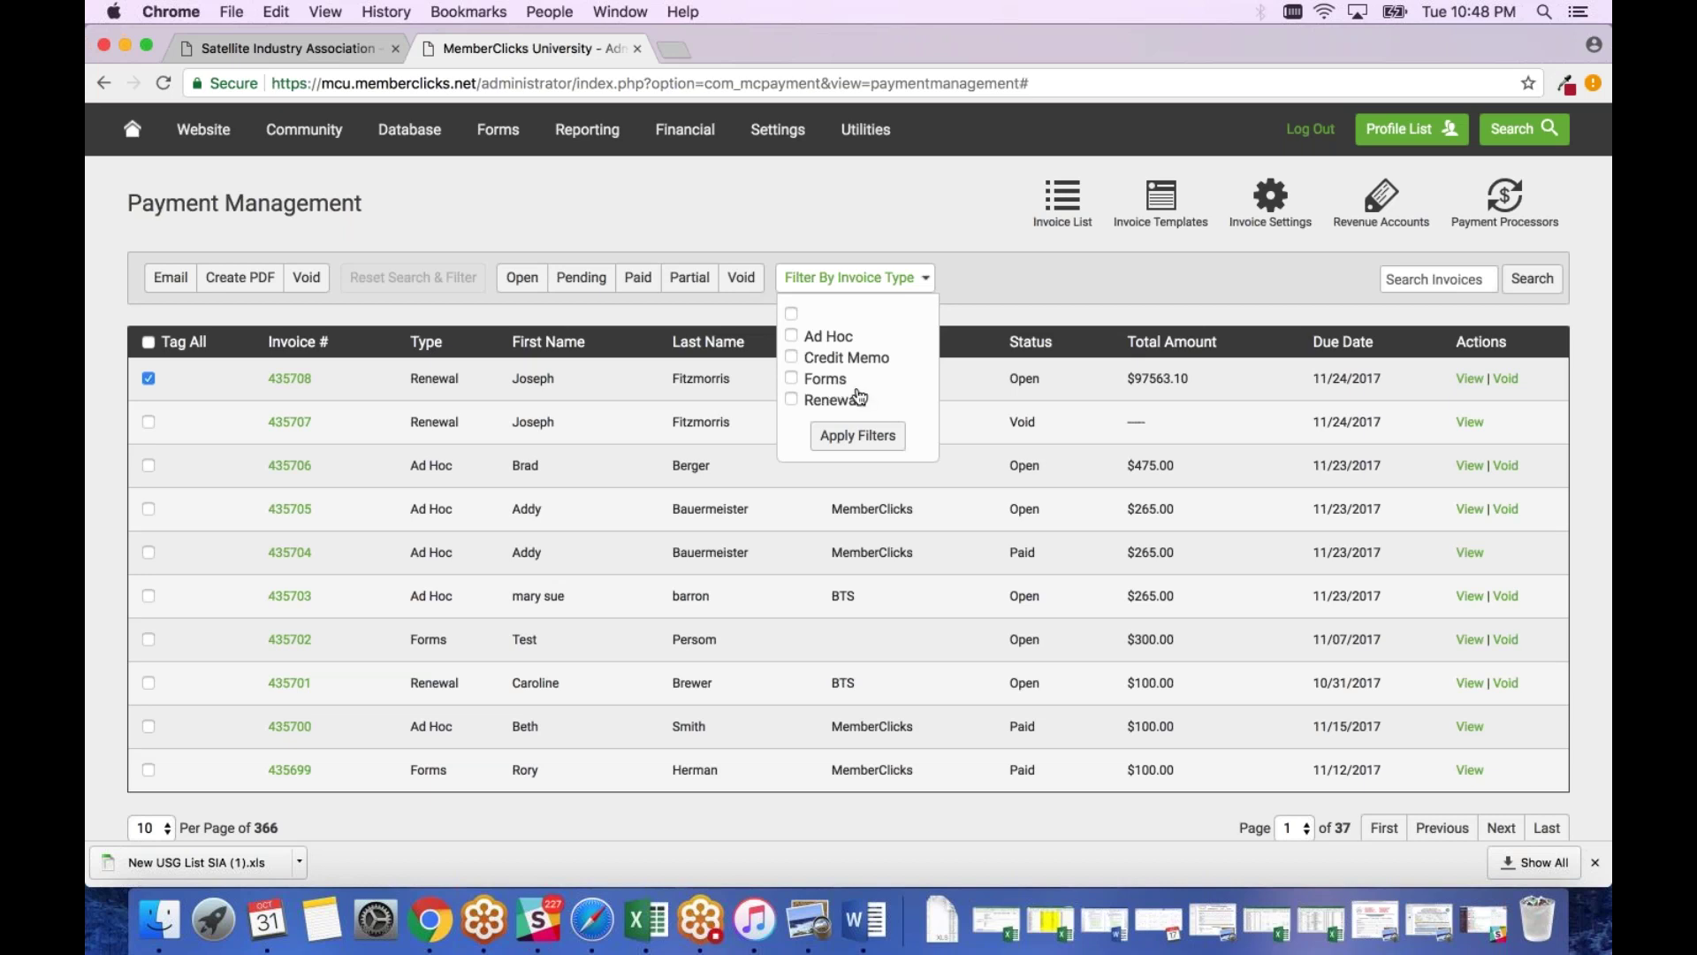
{"action": "left_click", "coordinate": [977, 276]}
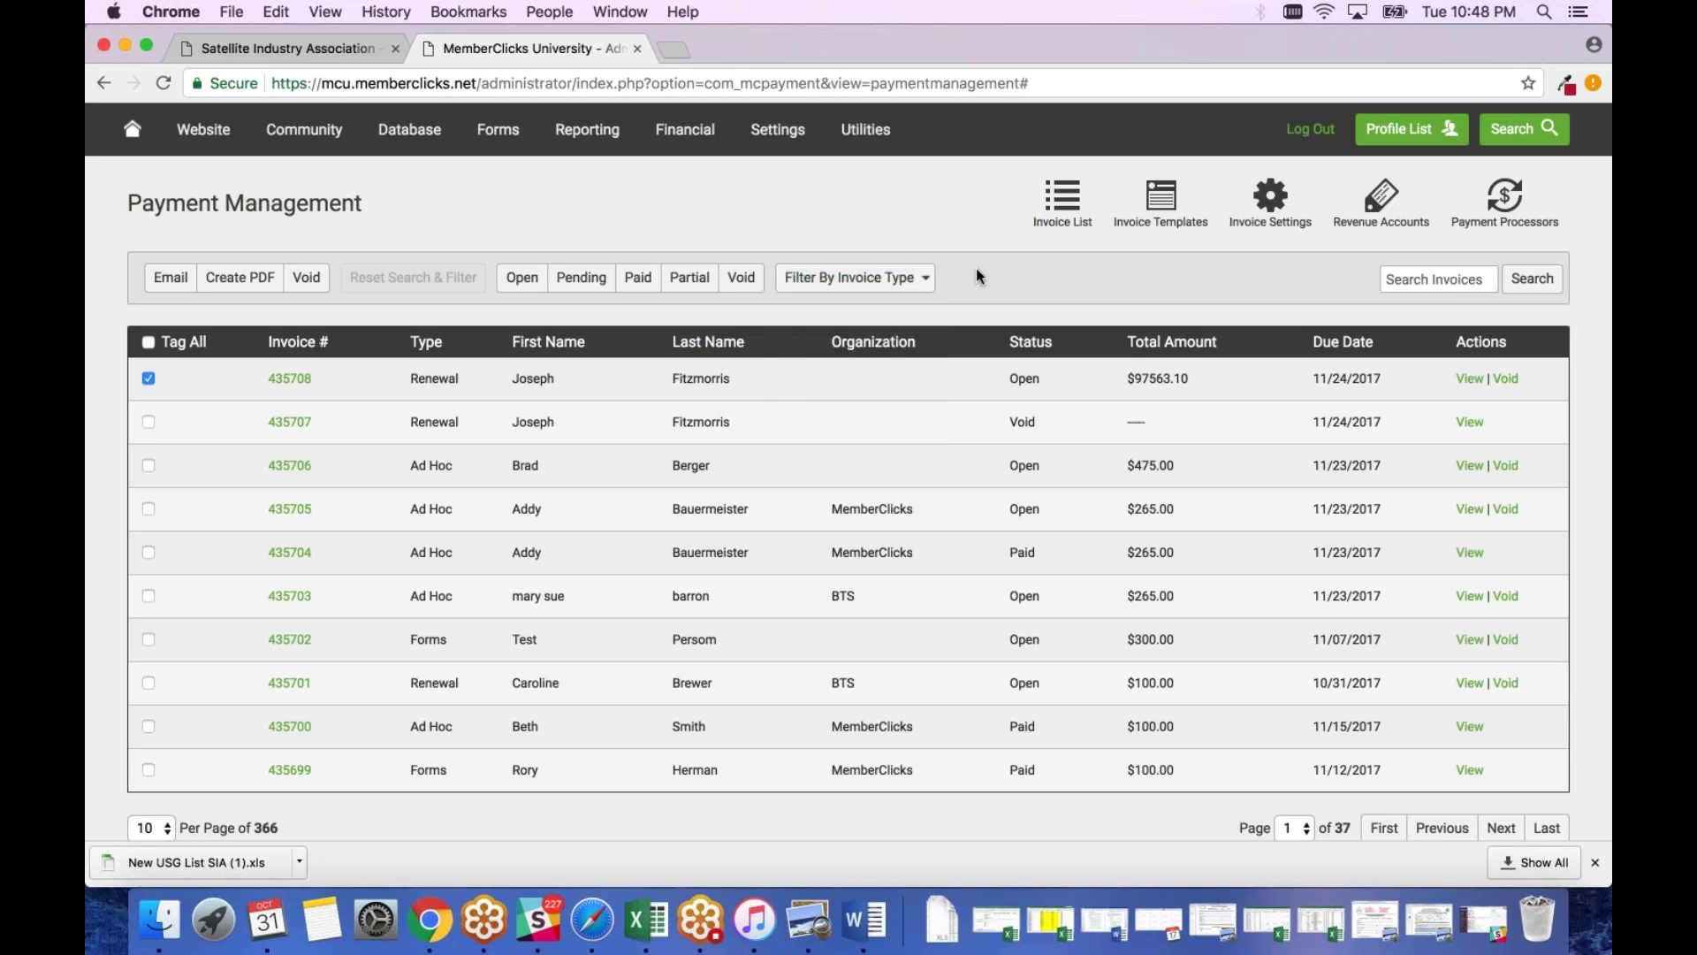
- Open the tagged renewal invoice and review its status, mailing address, invoice details, transactions and notes section
{"action": "left_click", "coordinate": [298, 387]}
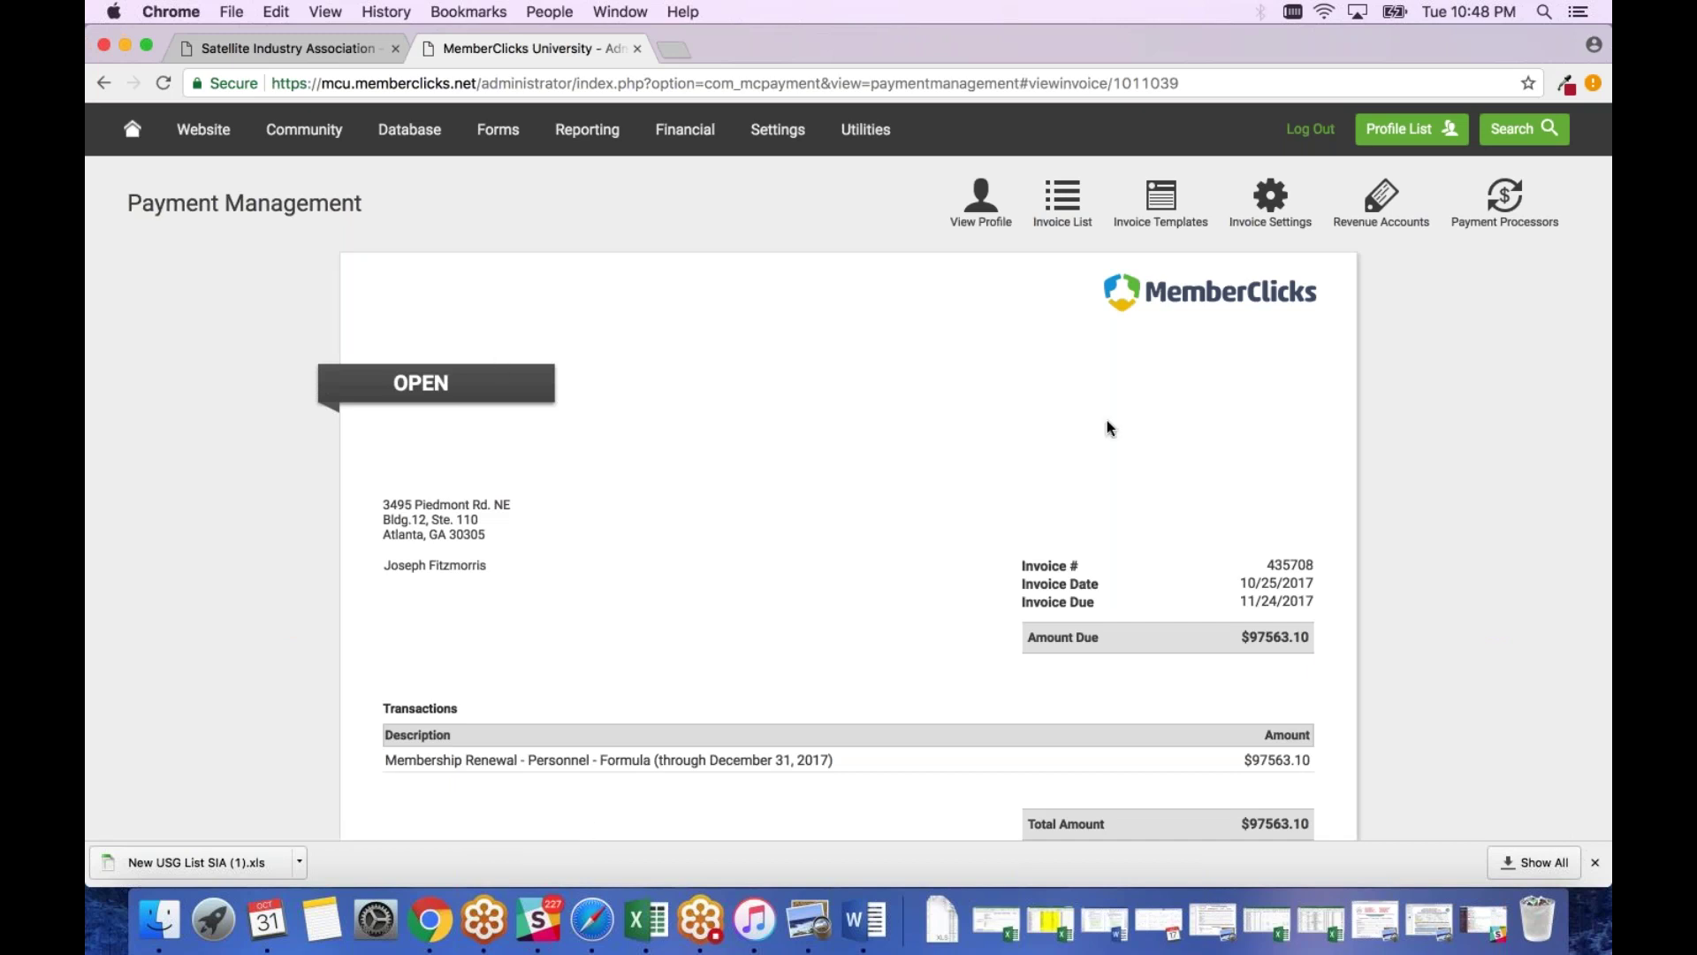
{"action": "double_click", "coordinate": [1067, 375]}
{"action": "left_click", "coordinate": [1335, 375]}
{"action": "left_click_drag", "start_coordinate": [510, 527], "coordinate": [384, 510]}
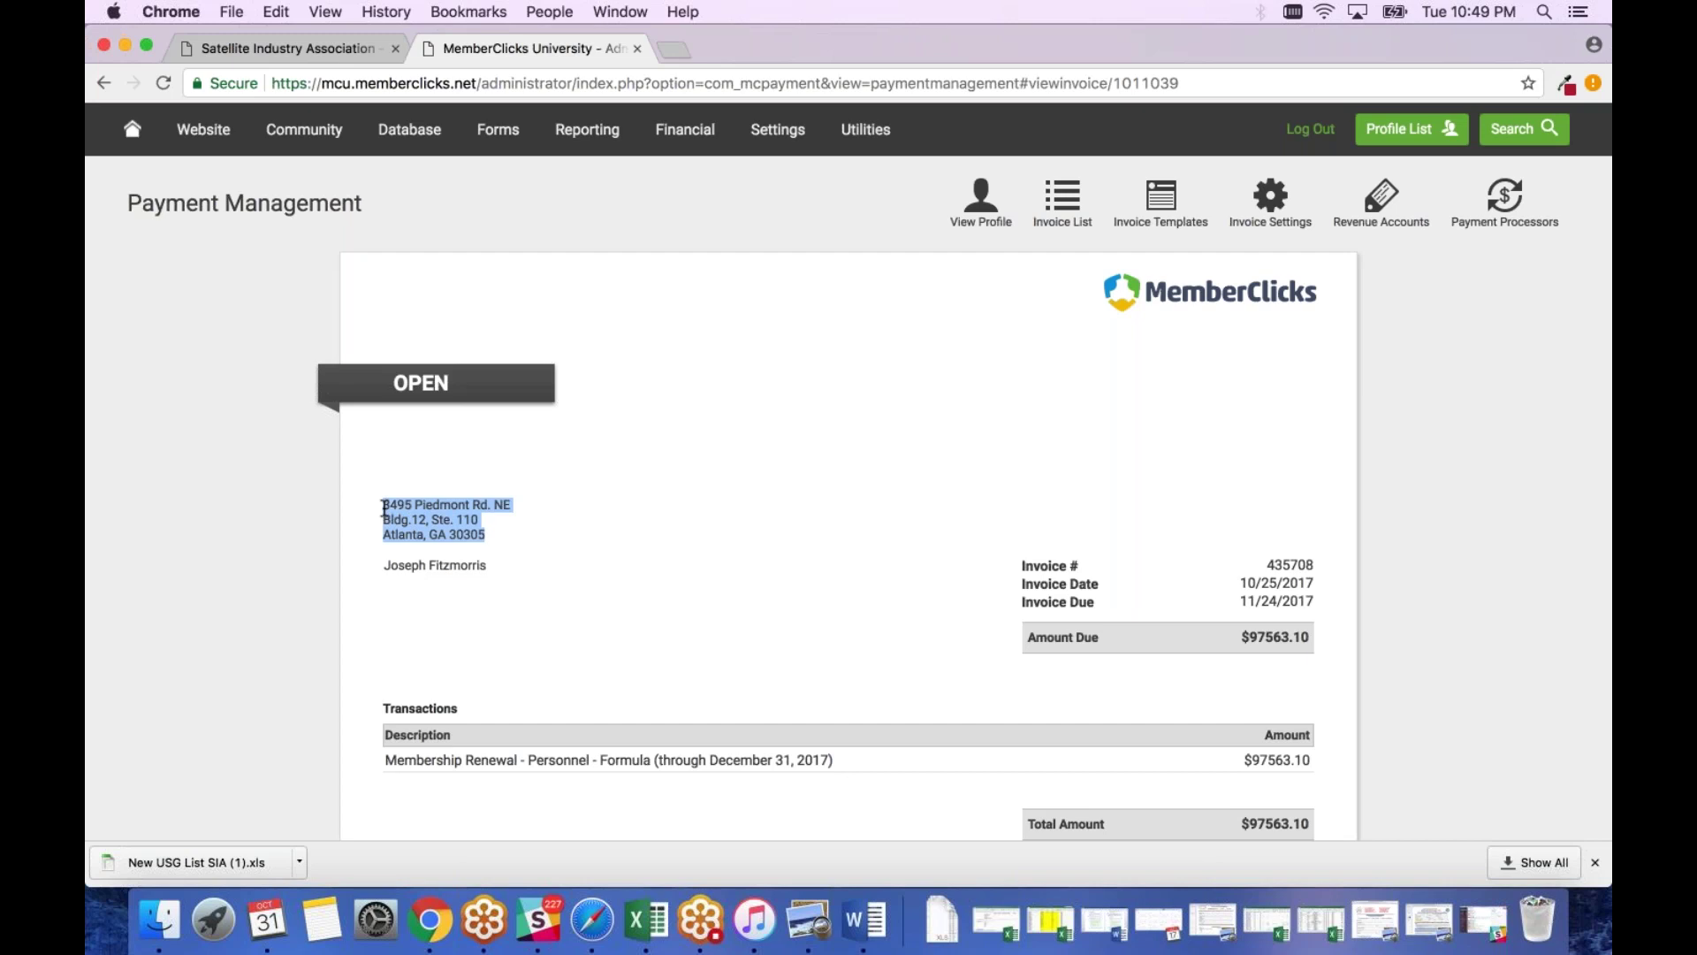
{"action": "scroll", "coordinate": [839, 537], "scroll_direction": "down", "scroll_amount": 3}
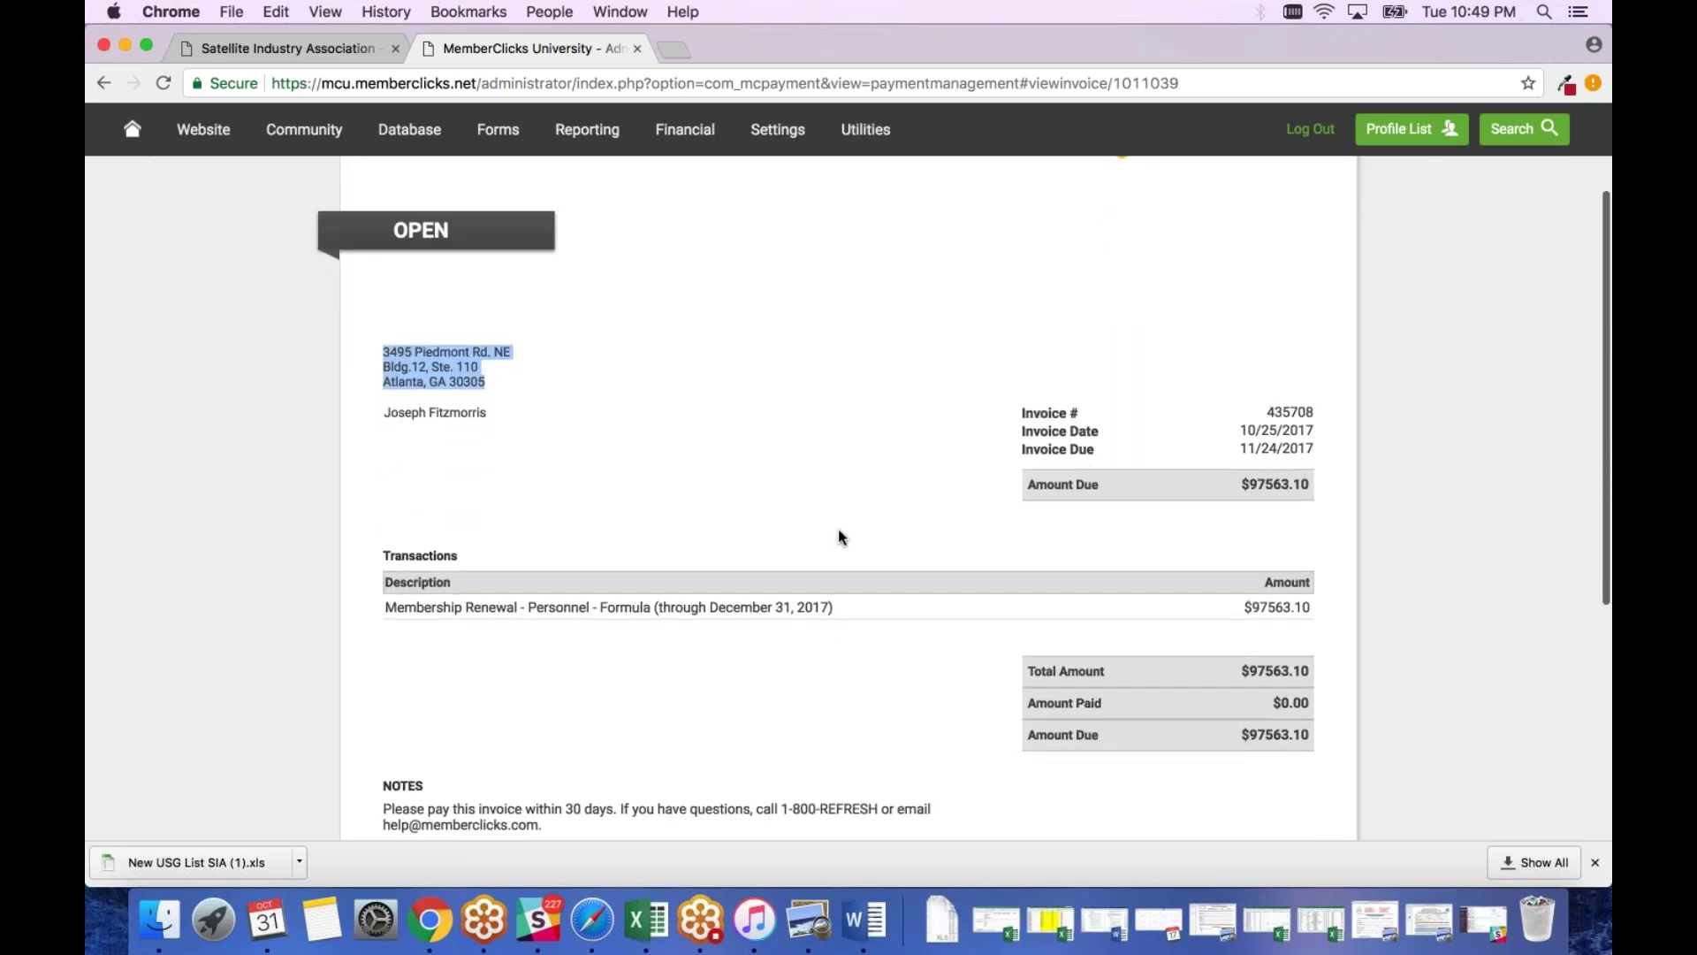
{"action": "scroll", "coordinate": [839, 532], "scroll_direction": "down", "scroll_amount": 5}
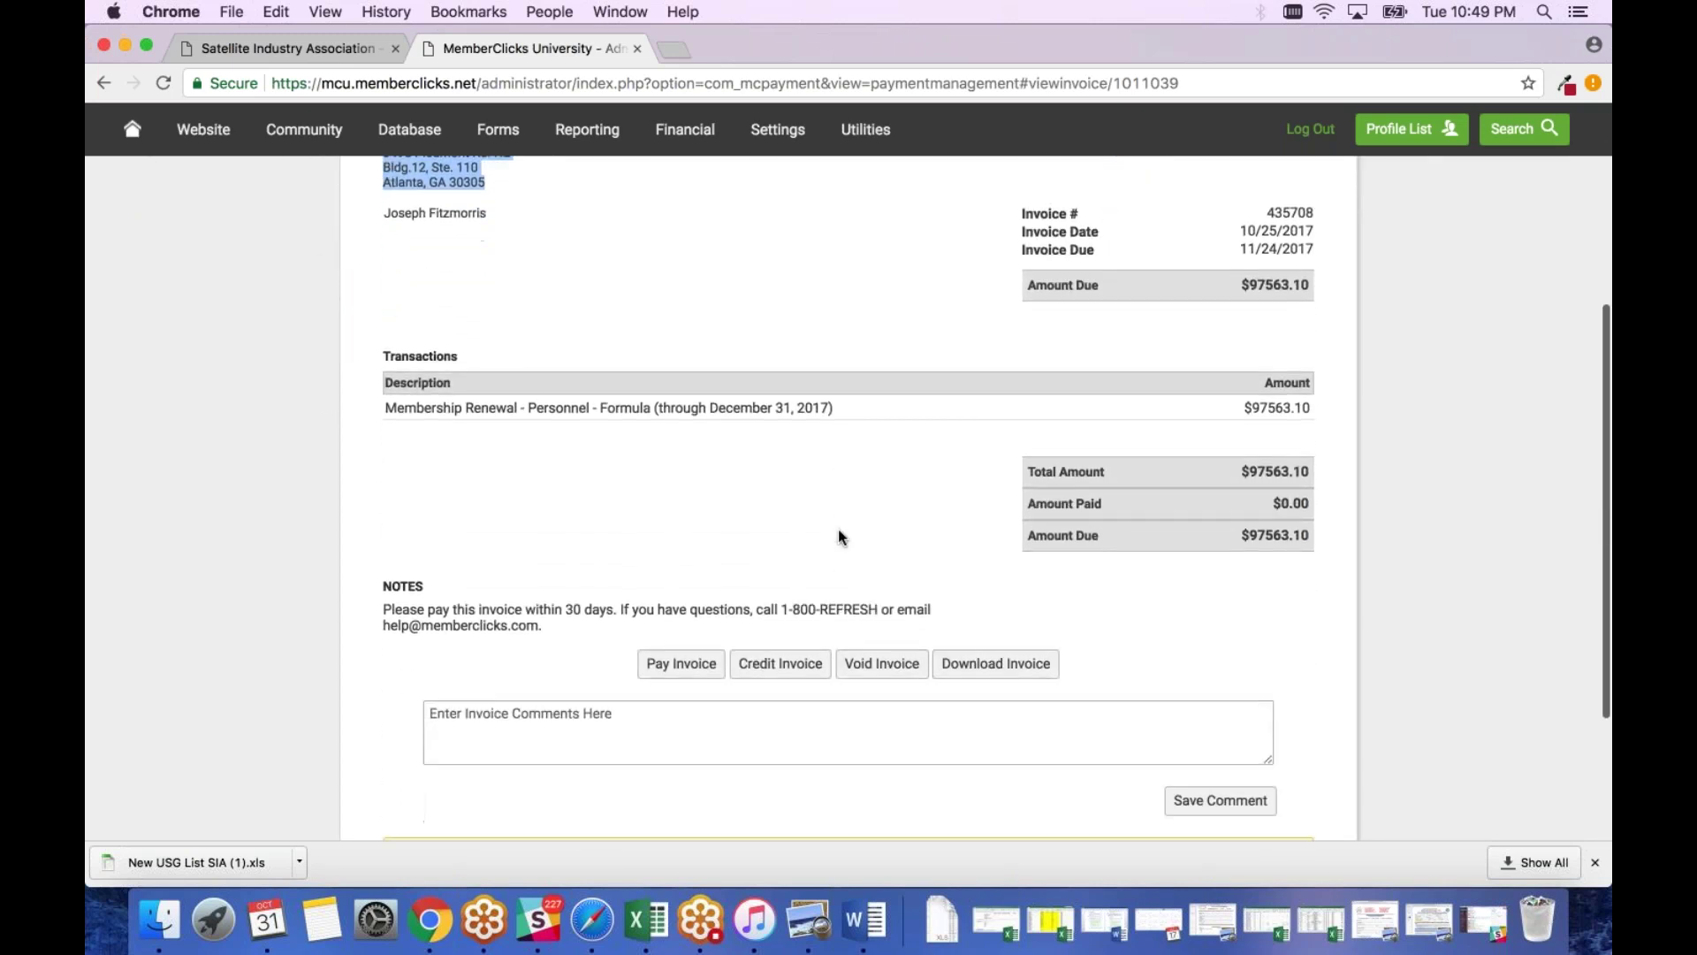
{"action": "left_click_drag", "start_coordinate": [608, 621], "coordinate": [383, 575]}
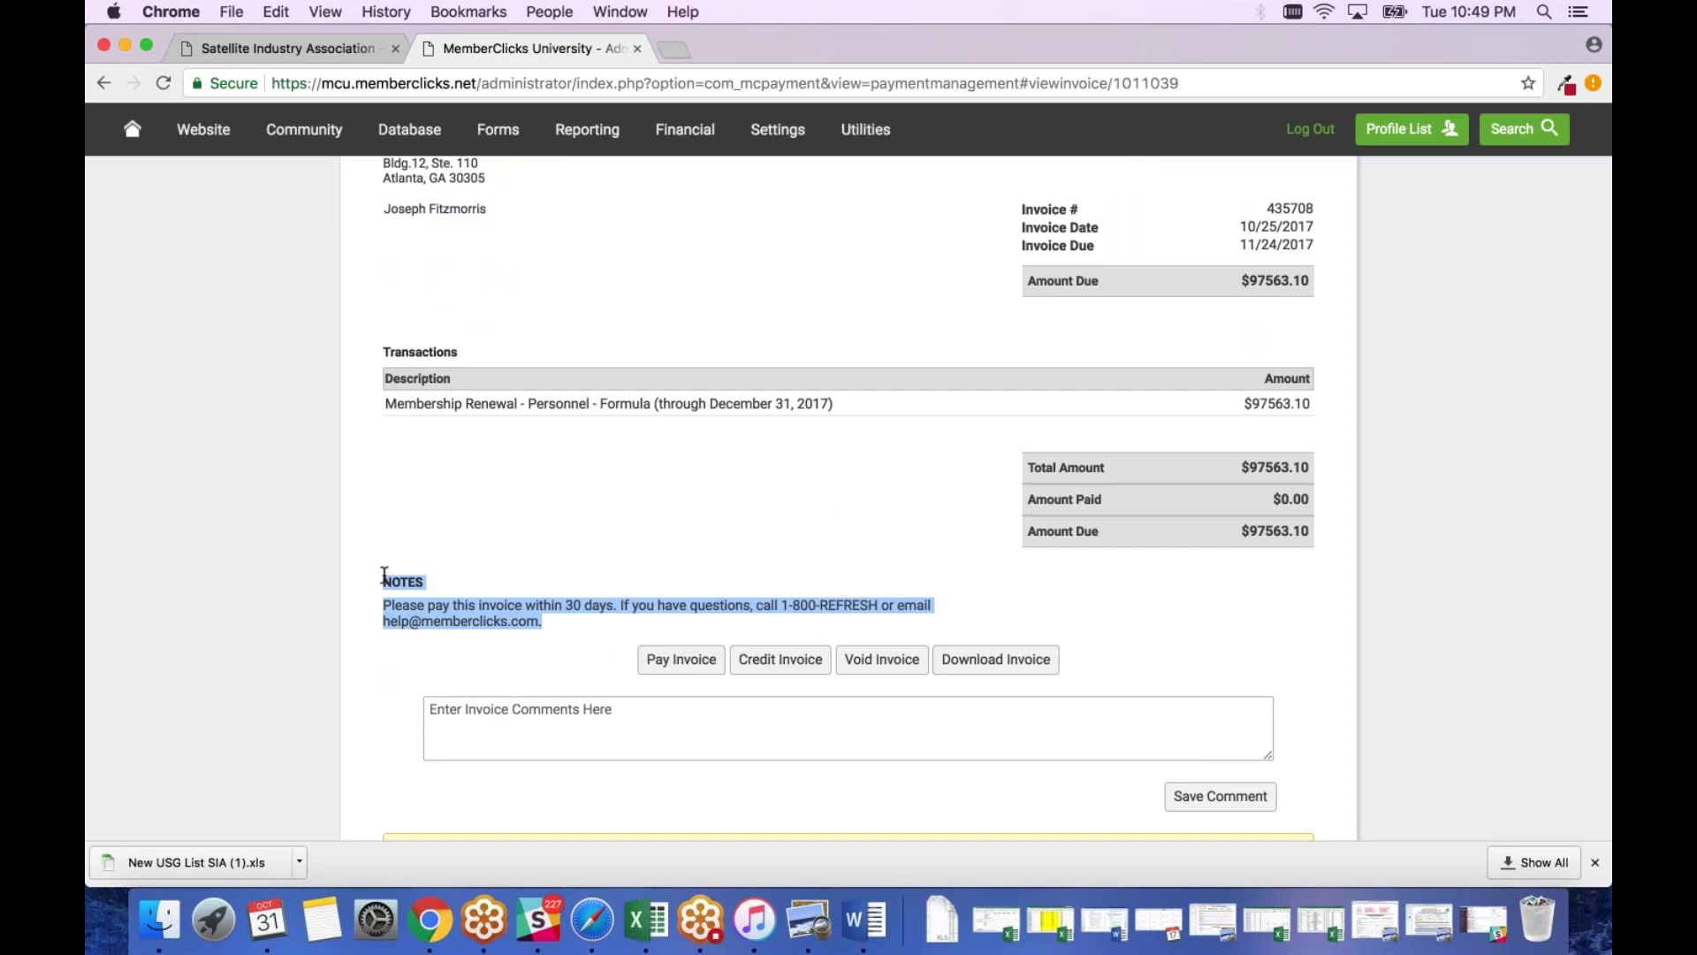
{"action": "scroll", "coordinate": [383, 575], "scroll_direction": "down", "scroll_amount": 3}
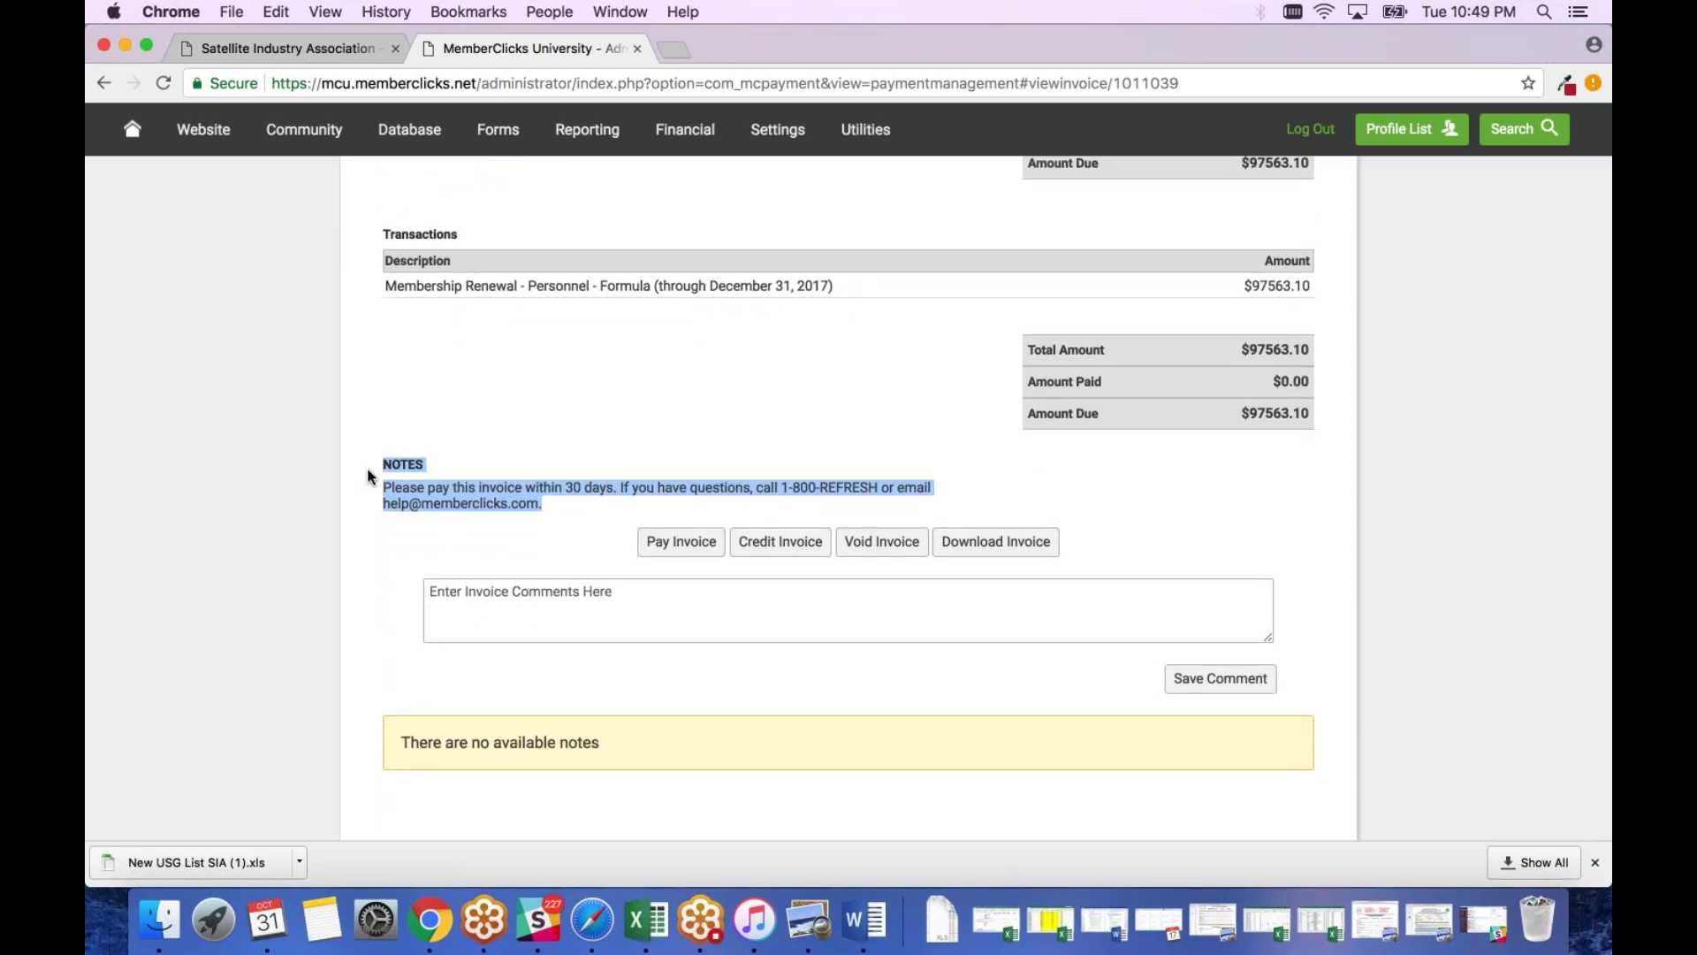
- Save the comment "Internal Note" on the invoice and remove it again
{"action": "left_click", "coordinate": [543, 589]}
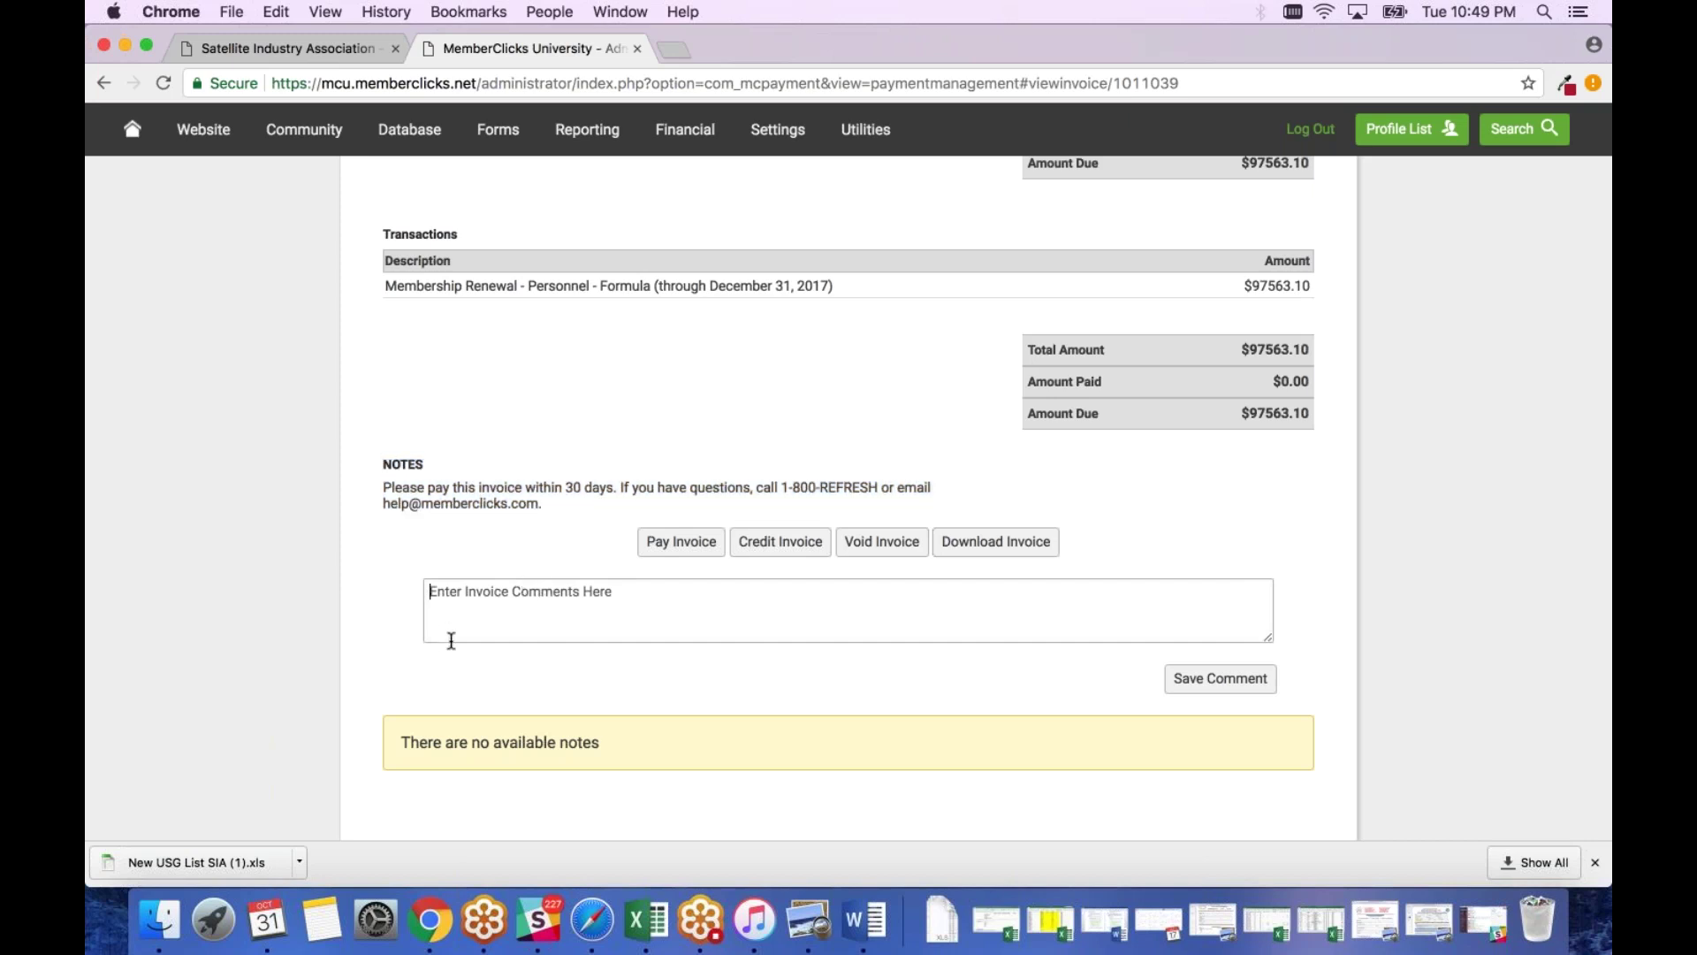
{"action": "type", "text": "Internal Note"}
{"action": "left_click", "coordinate": [1211, 680]}
{"action": "scroll", "coordinate": [899, 783], "scroll_direction": "down", "scroll_amount": 2}
{"action": "scroll", "coordinate": [900, 783], "scroll_direction": "down", "scroll_amount": 1}
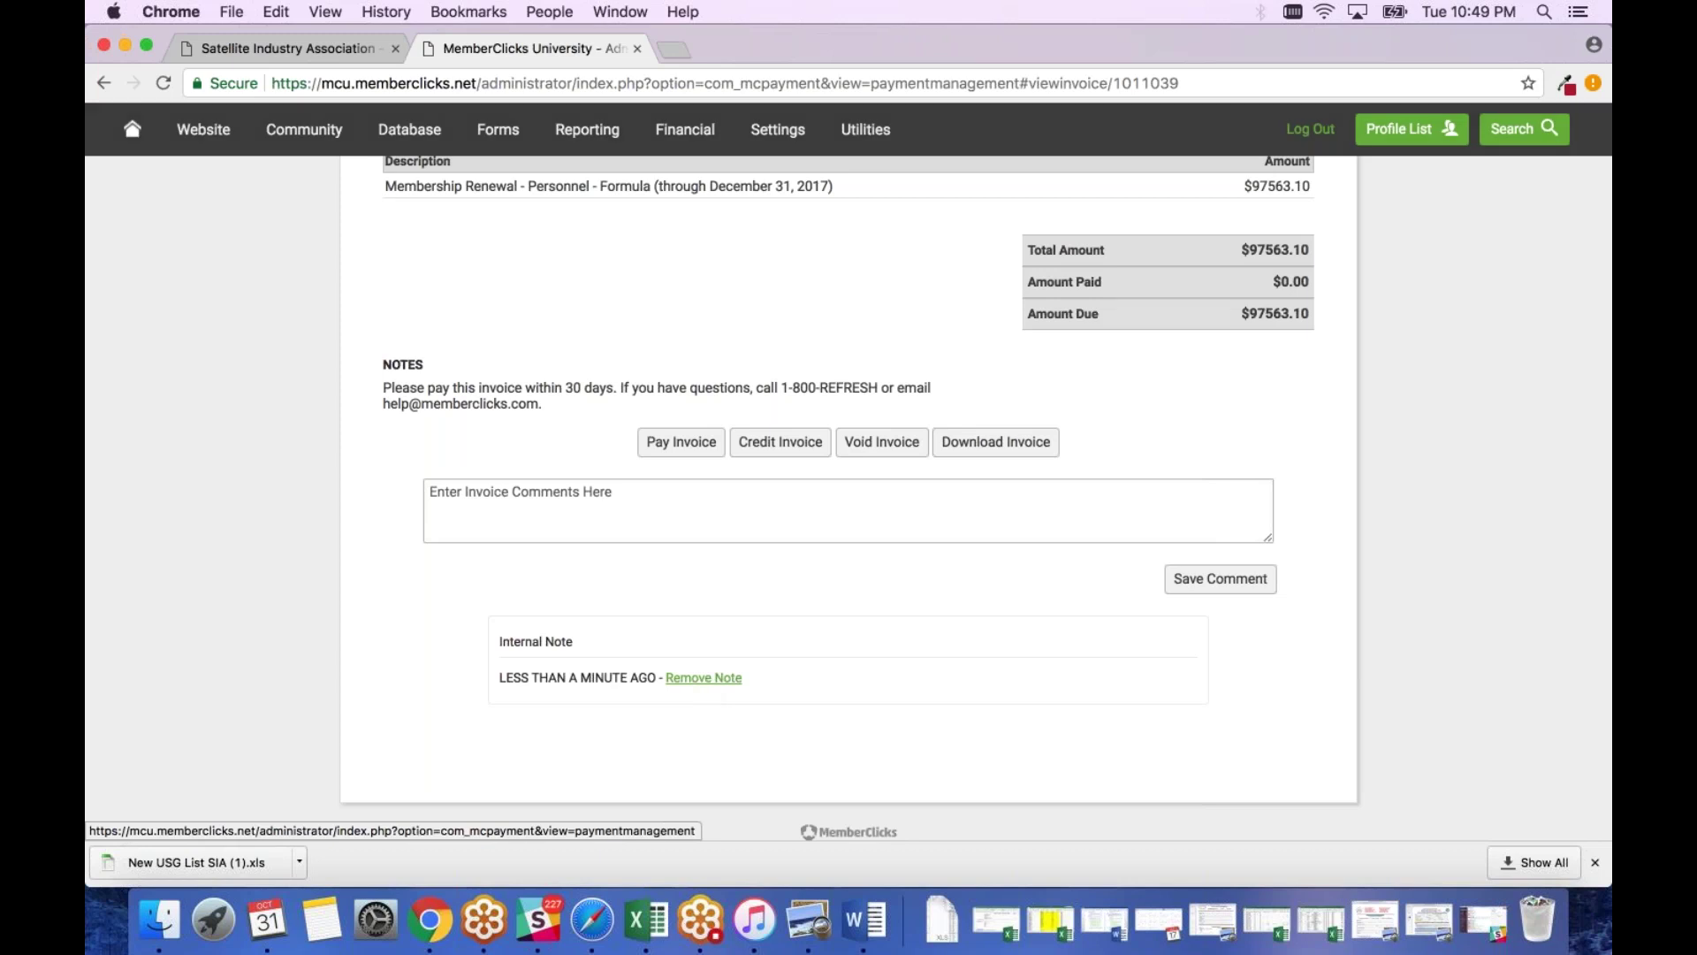
{"action": "left_click", "coordinate": [704, 677]}
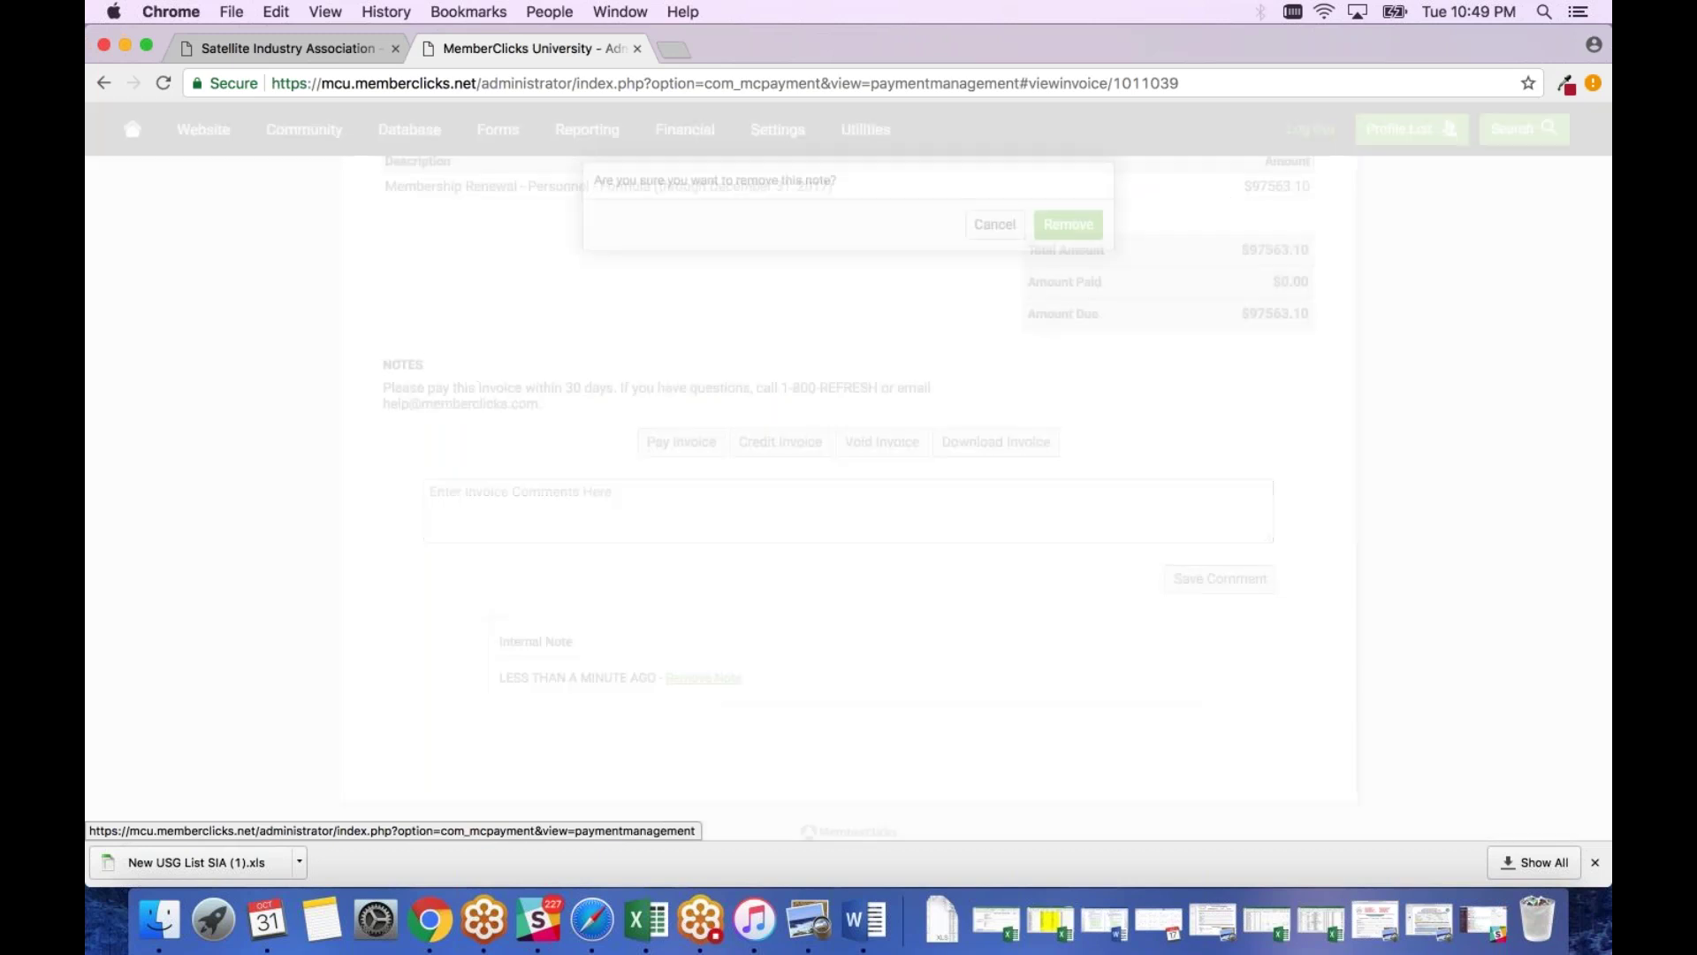
{"action": "left_click", "coordinate": [1067, 227]}
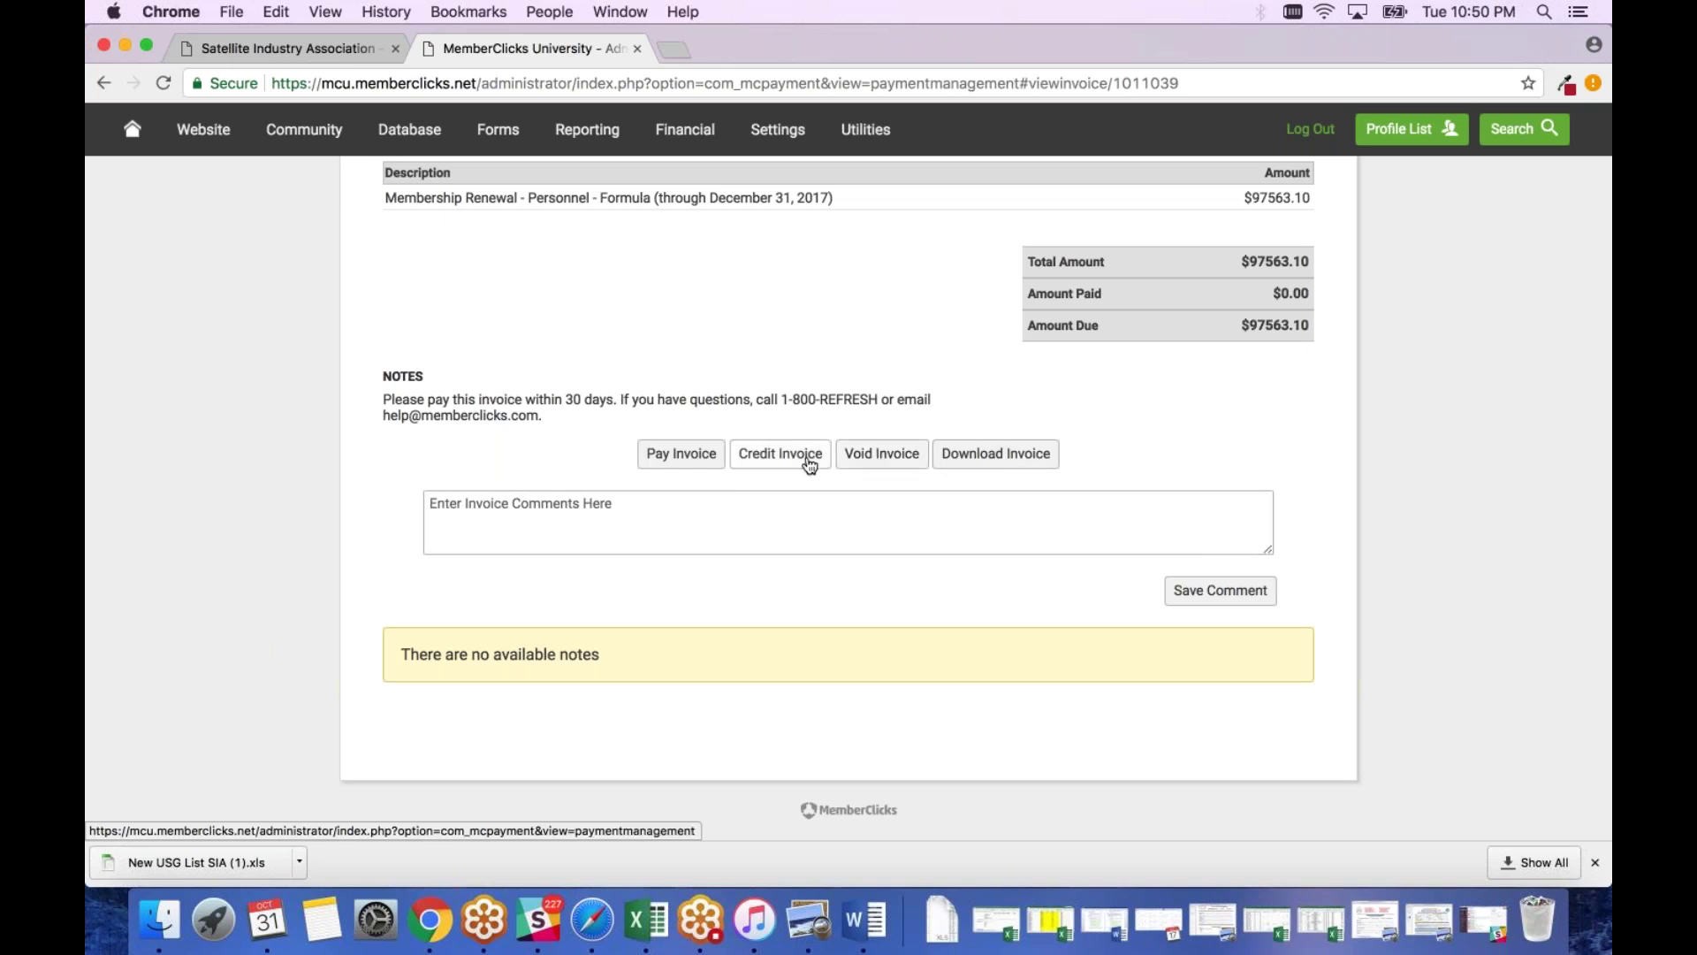
- Try the invoice payment form with Offline Payment and type Check, review the email field, and cancel without submitting
{"action": "left_click", "coordinate": [683, 455]}
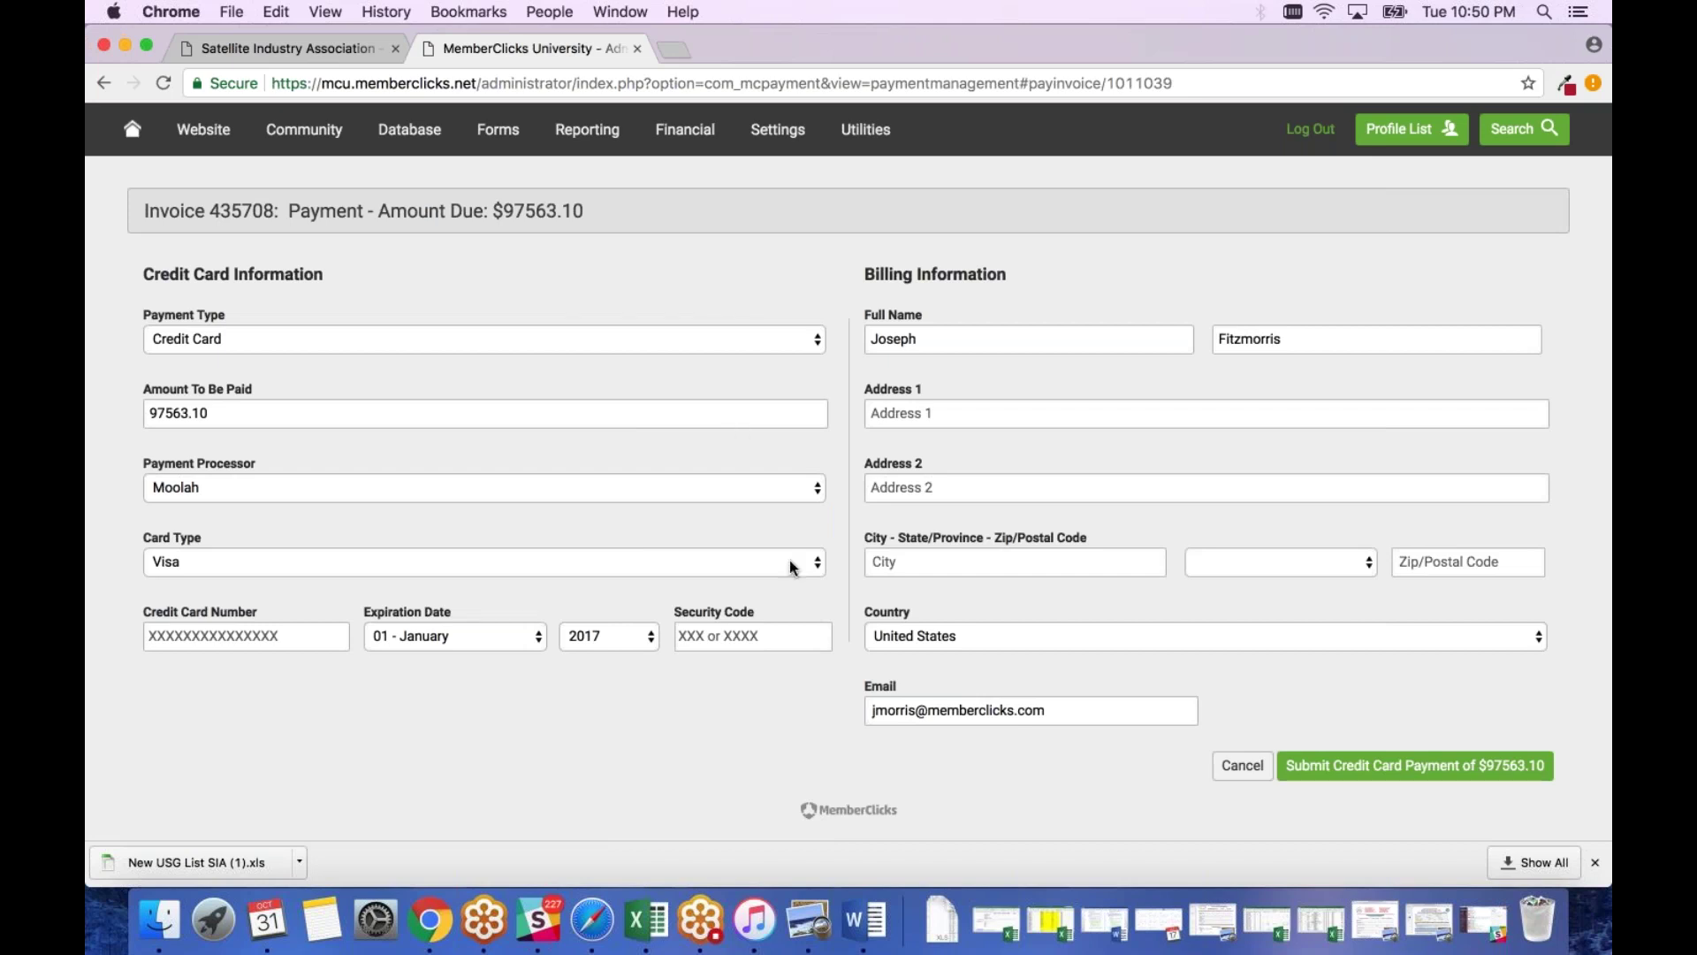
{"action": "left_click", "coordinate": [759, 334]}
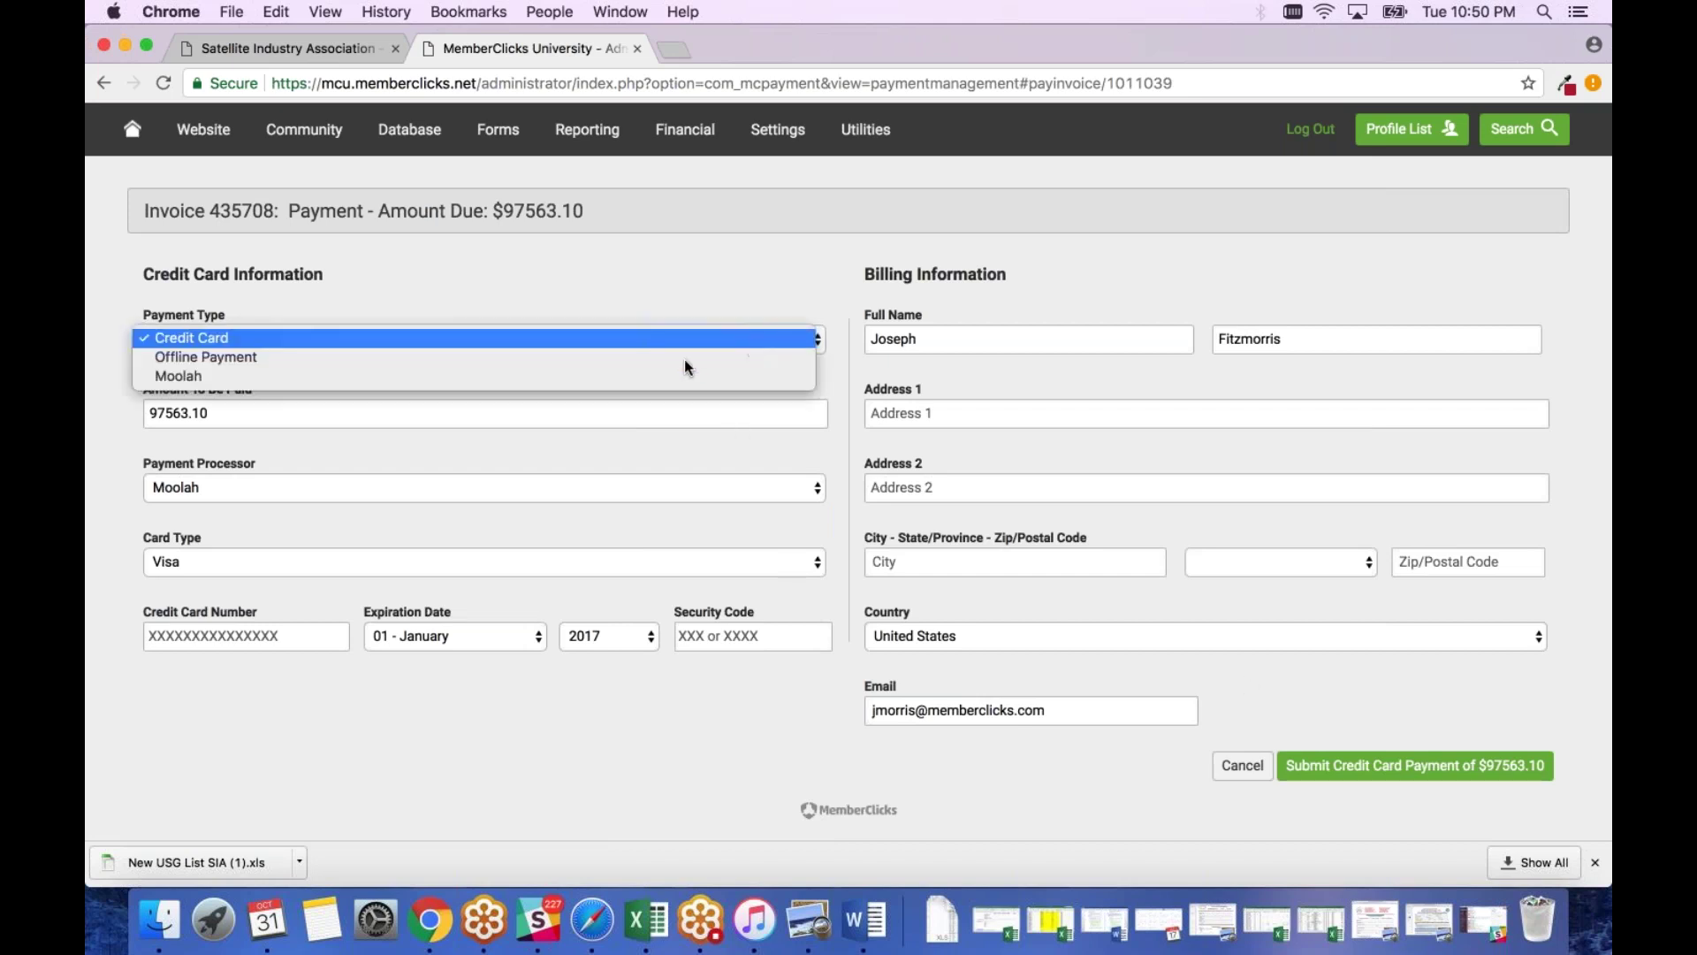
{"action": "left_click", "coordinate": [625, 368]}
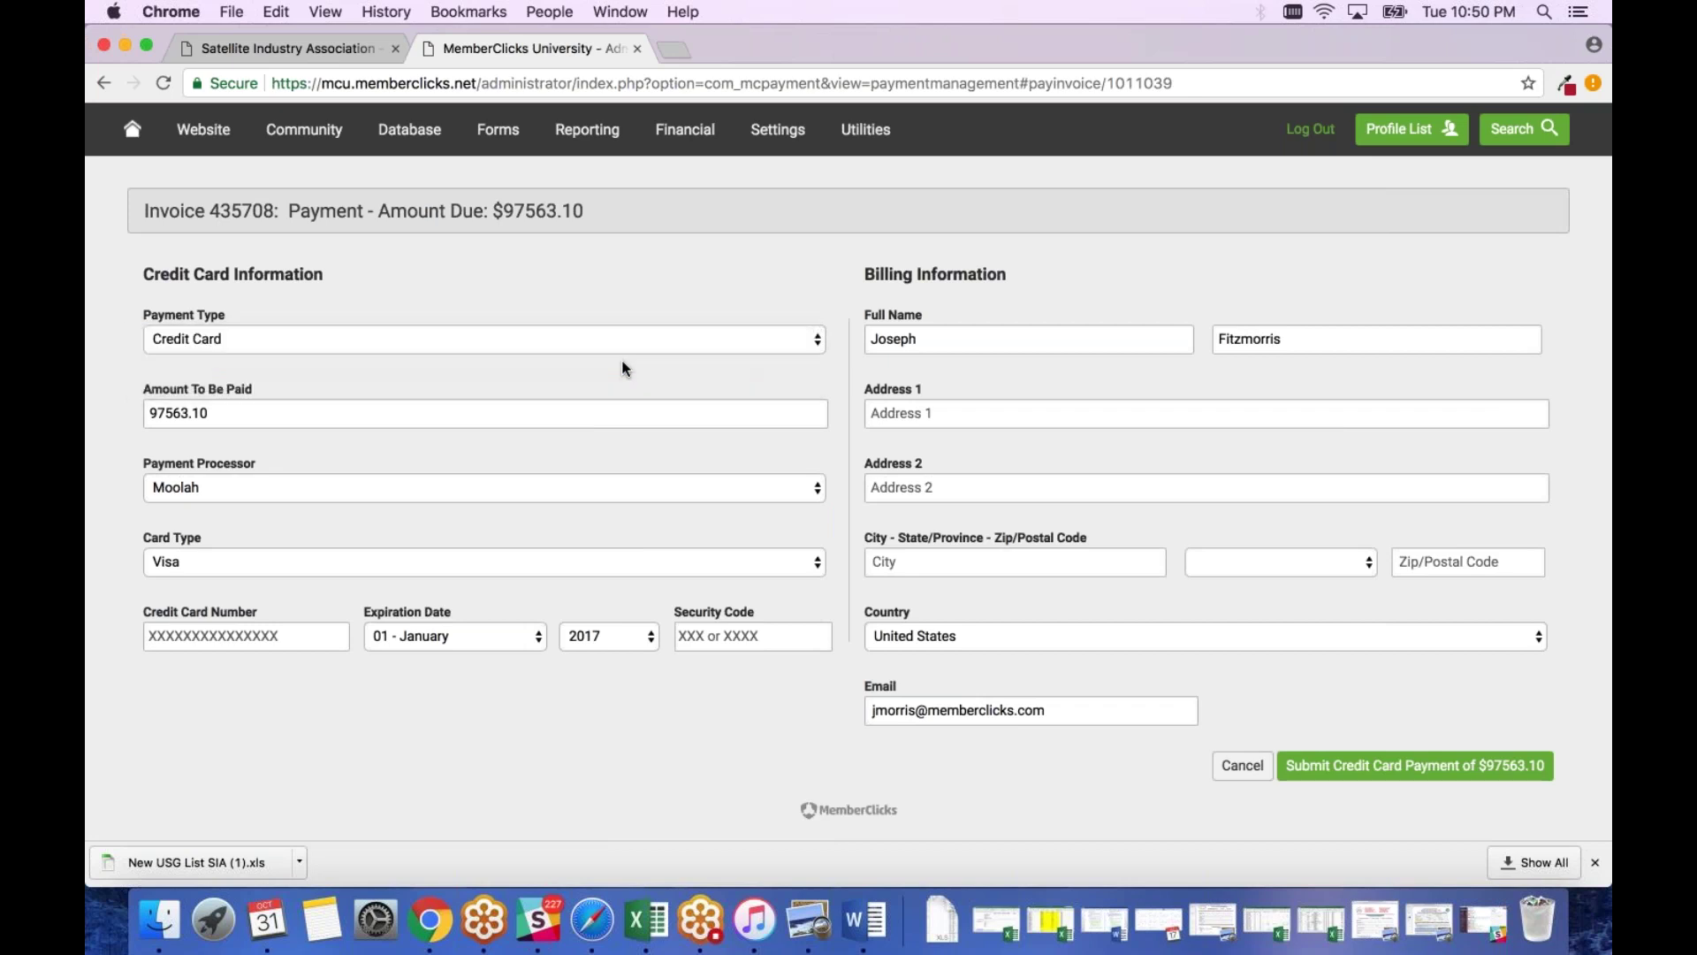
{"action": "left_click", "coordinate": [522, 475]}
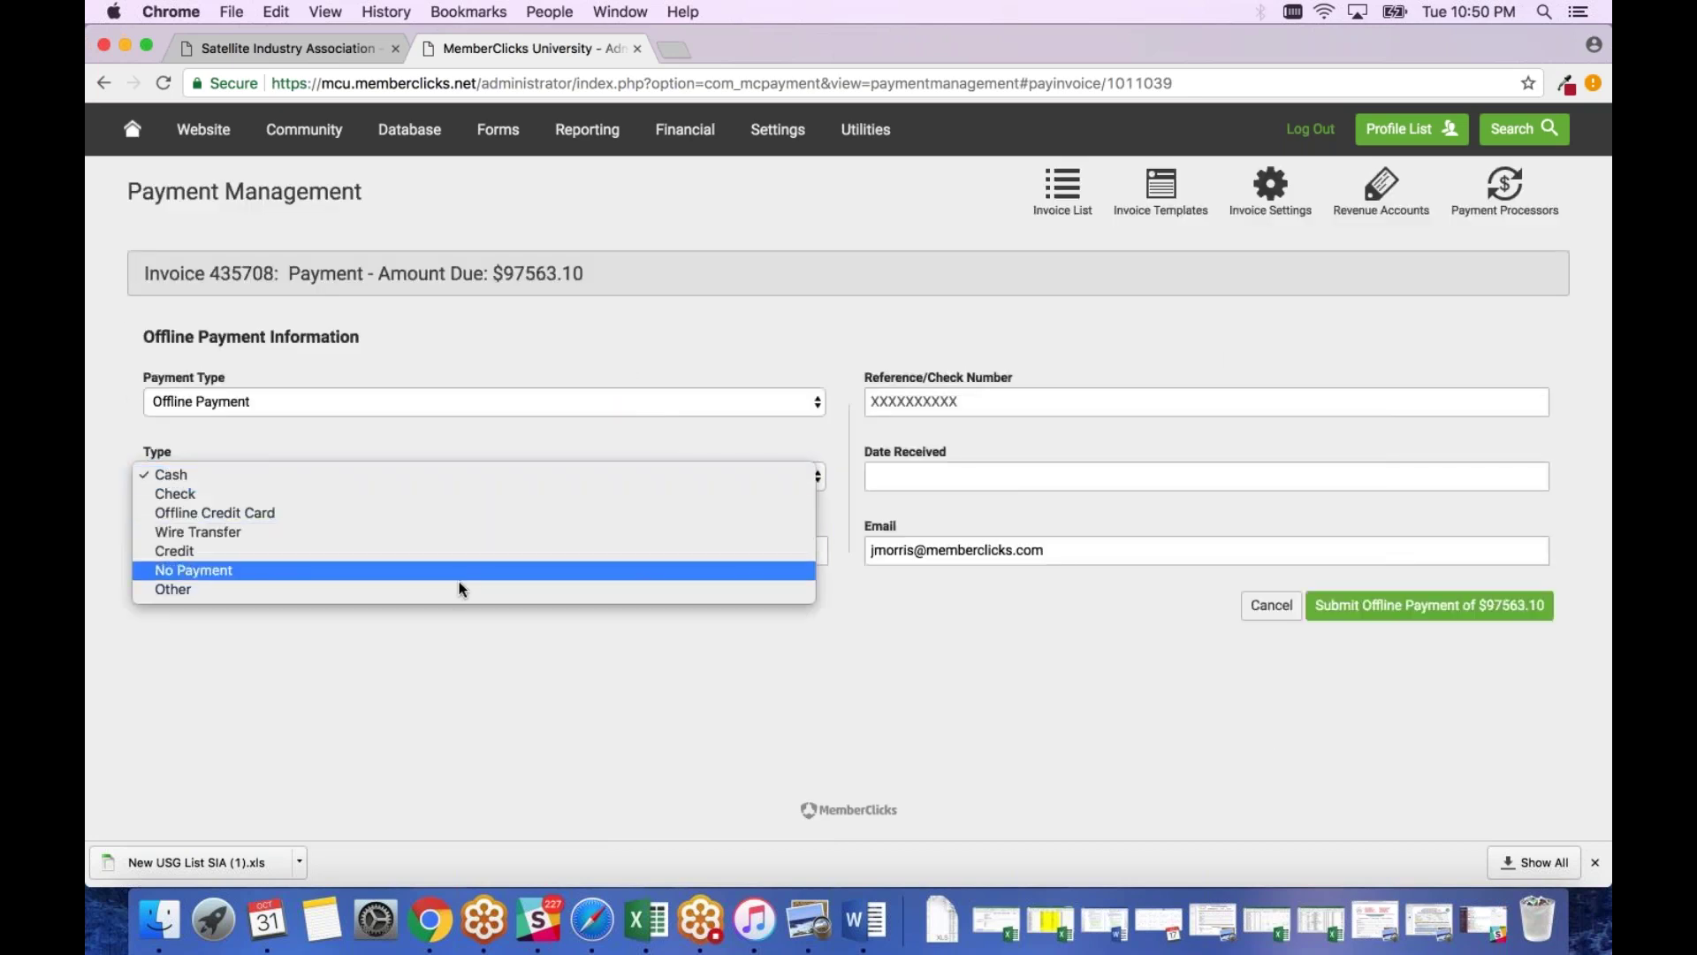
{"action": "left_click", "coordinate": [455, 496]}
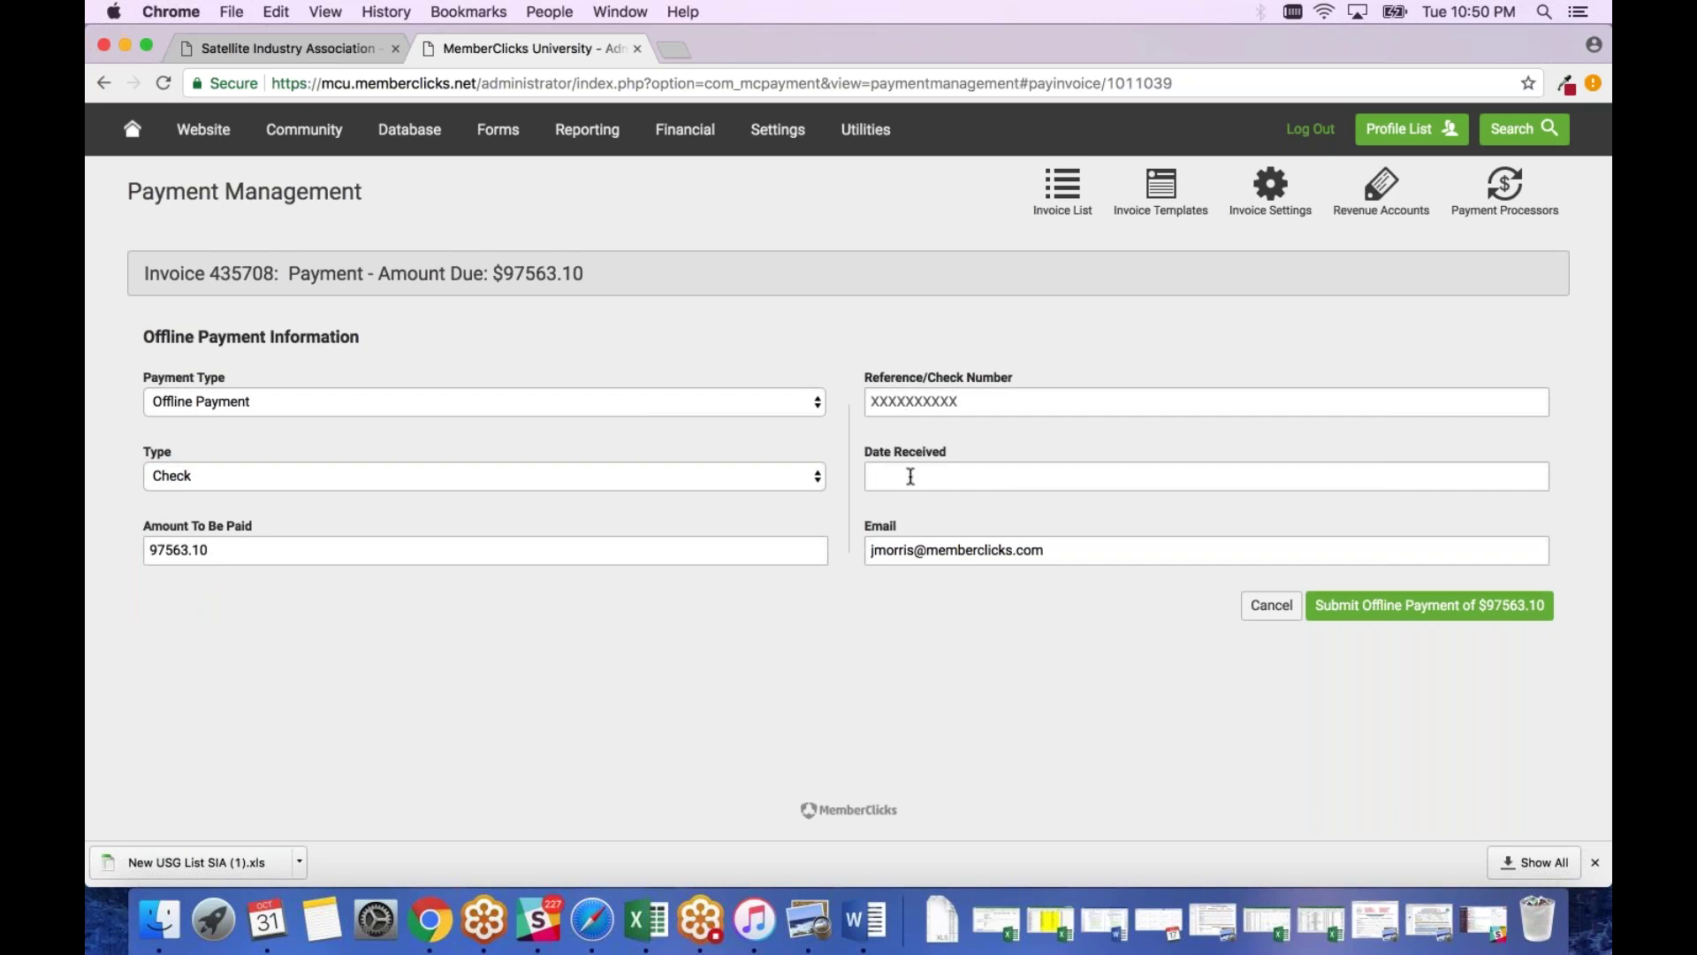
{"action": "left_click", "coordinate": [875, 550]}
{"action": "left_click", "coordinate": [1037, 557], "text": "shift"}
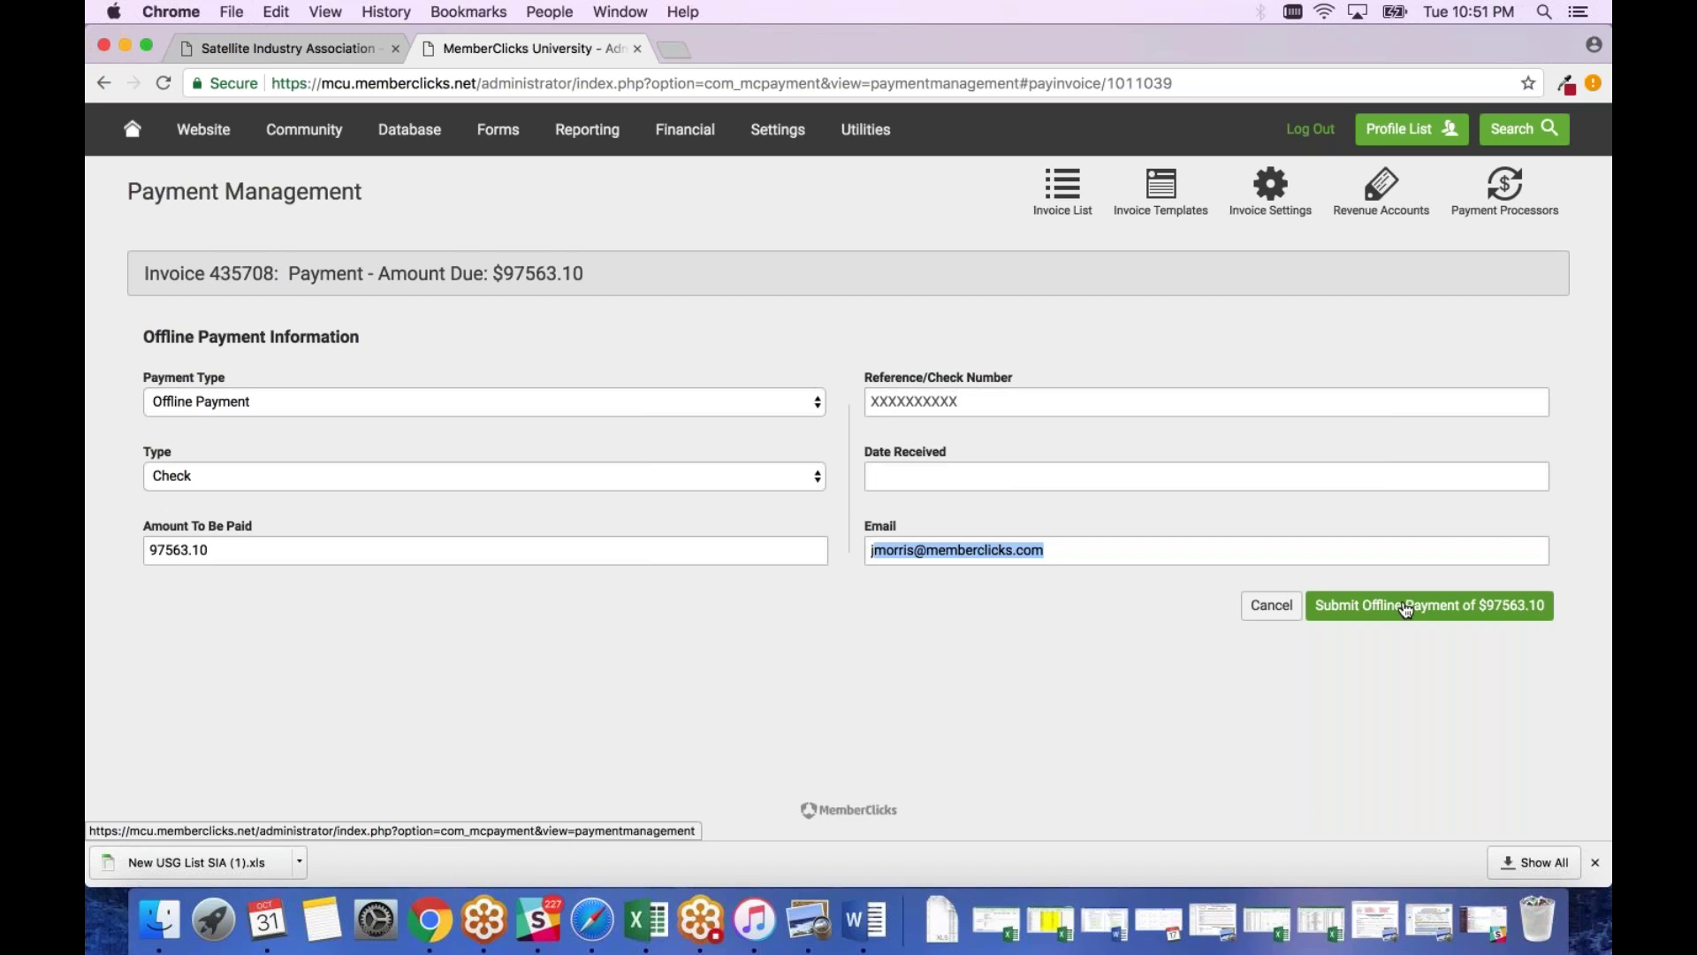
{"action": "left_click", "coordinate": [1272, 613]}
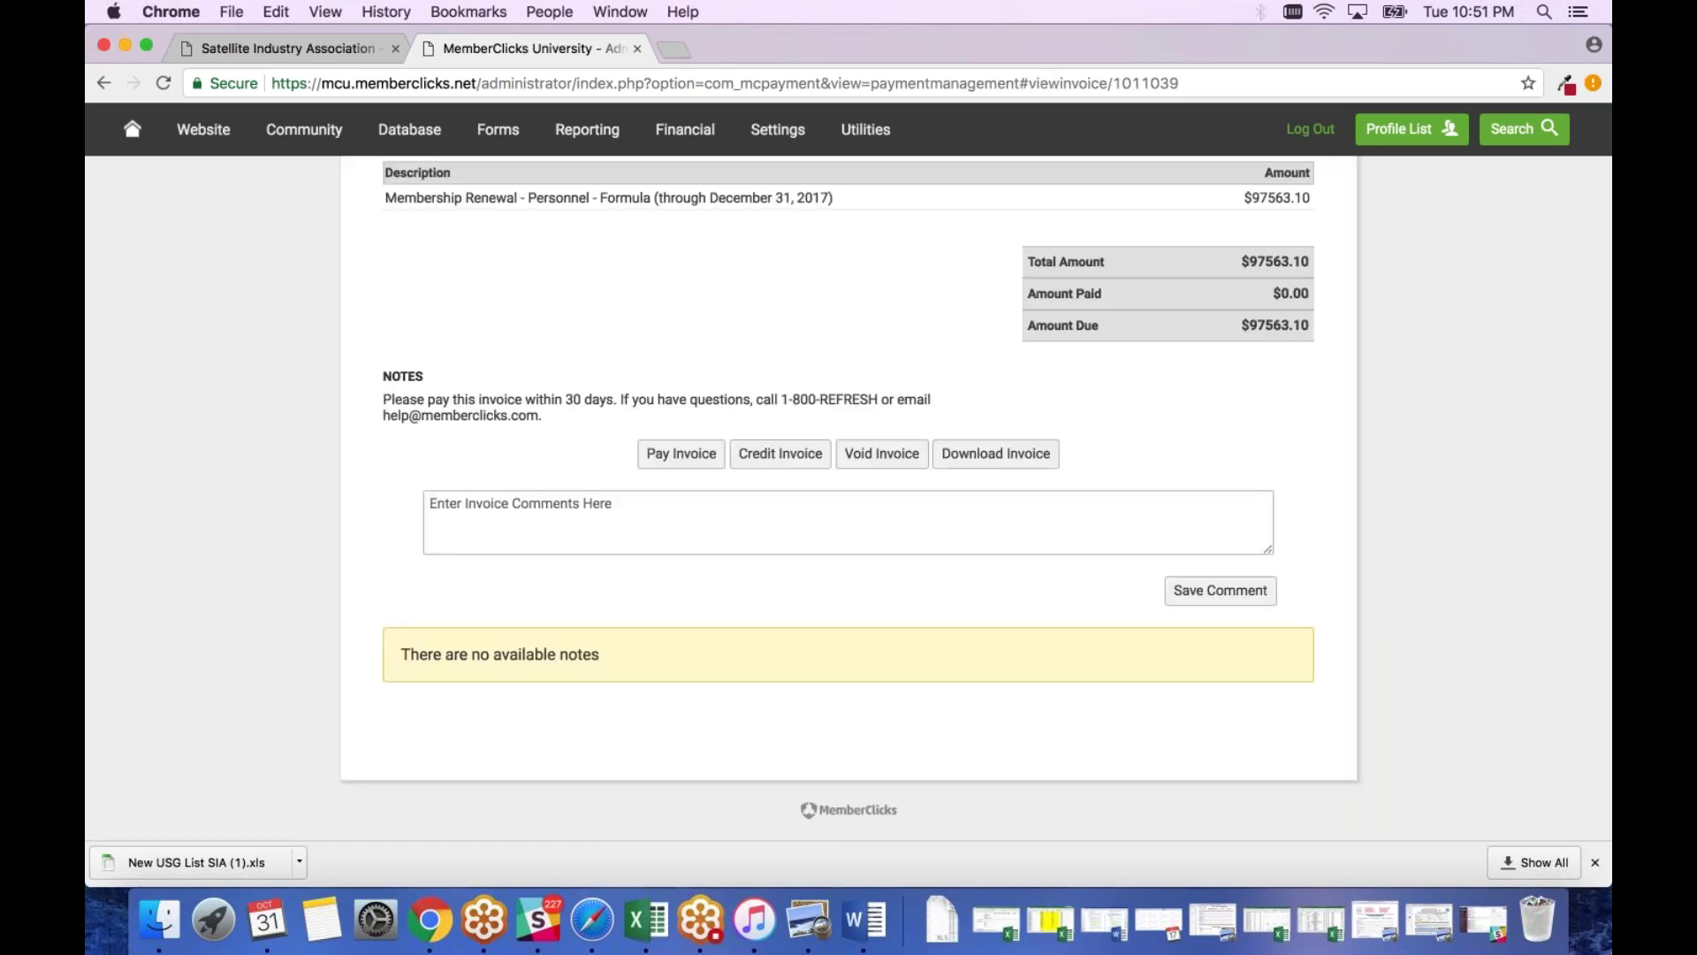
- Return to the invoice list and open the list of invoice templates
{"action": "scroll", "coordinate": [848, 486], "scroll_direction": "up", "scroll_amount": 10}
{"action": "scroll", "coordinate": [849, 495], "scroll_direction": "up", "scroll_amount": 3}
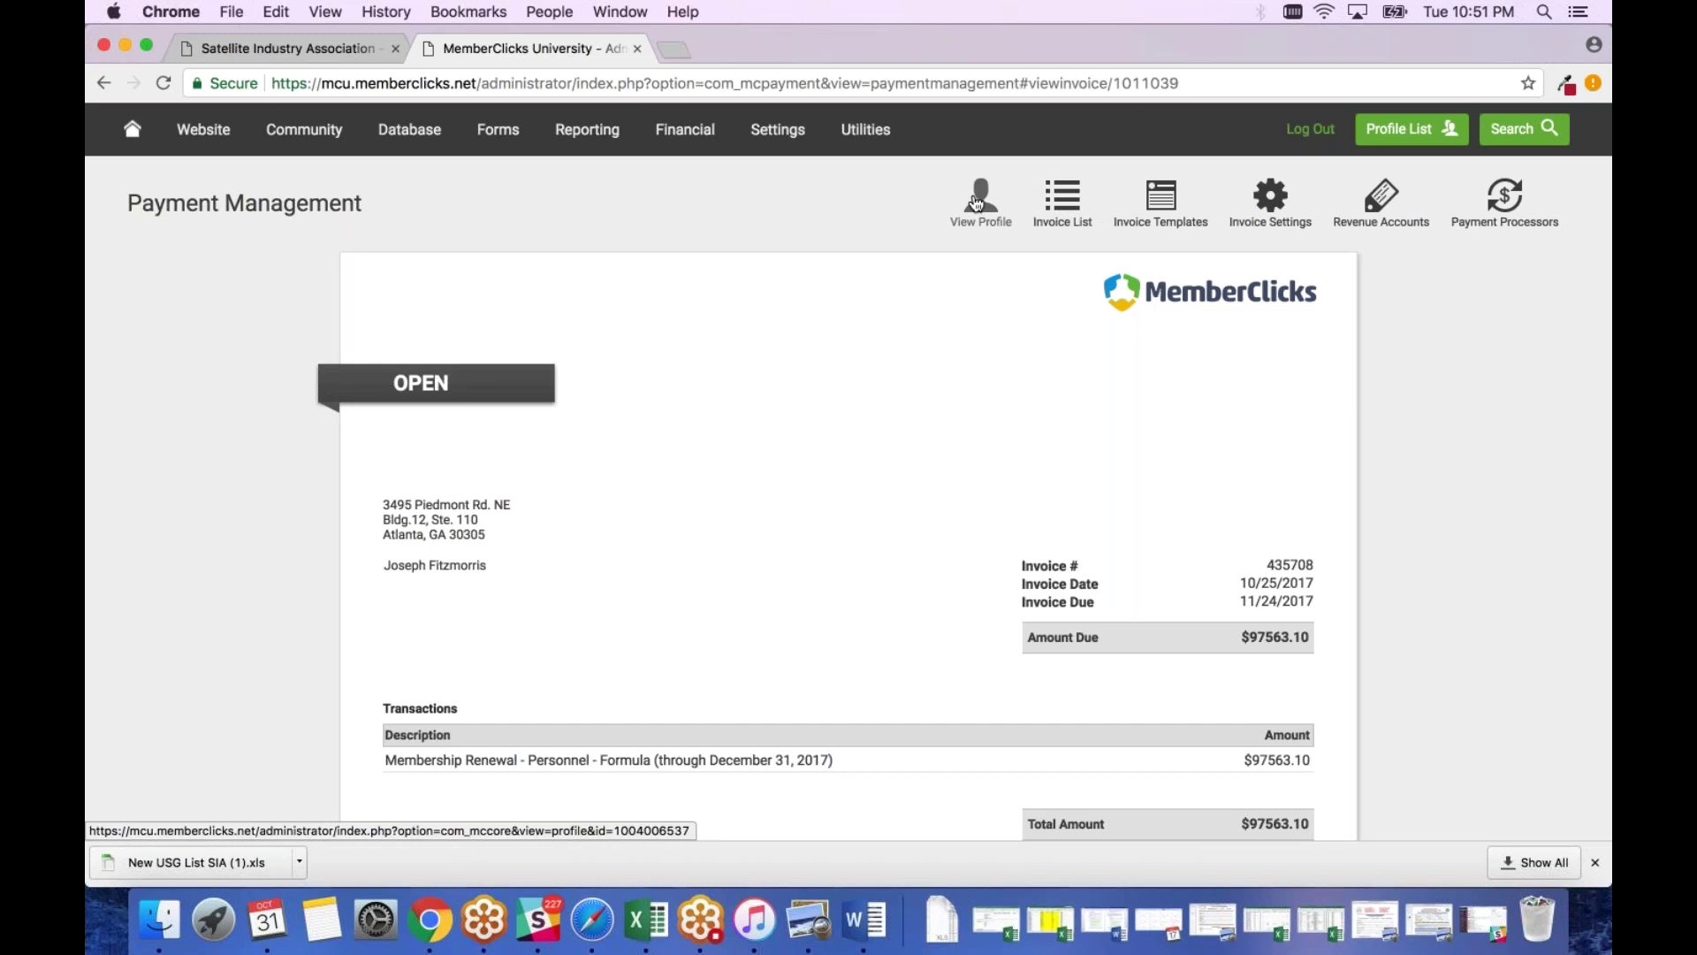
{"action": "left_click", "coordinate": [1068, 216]}
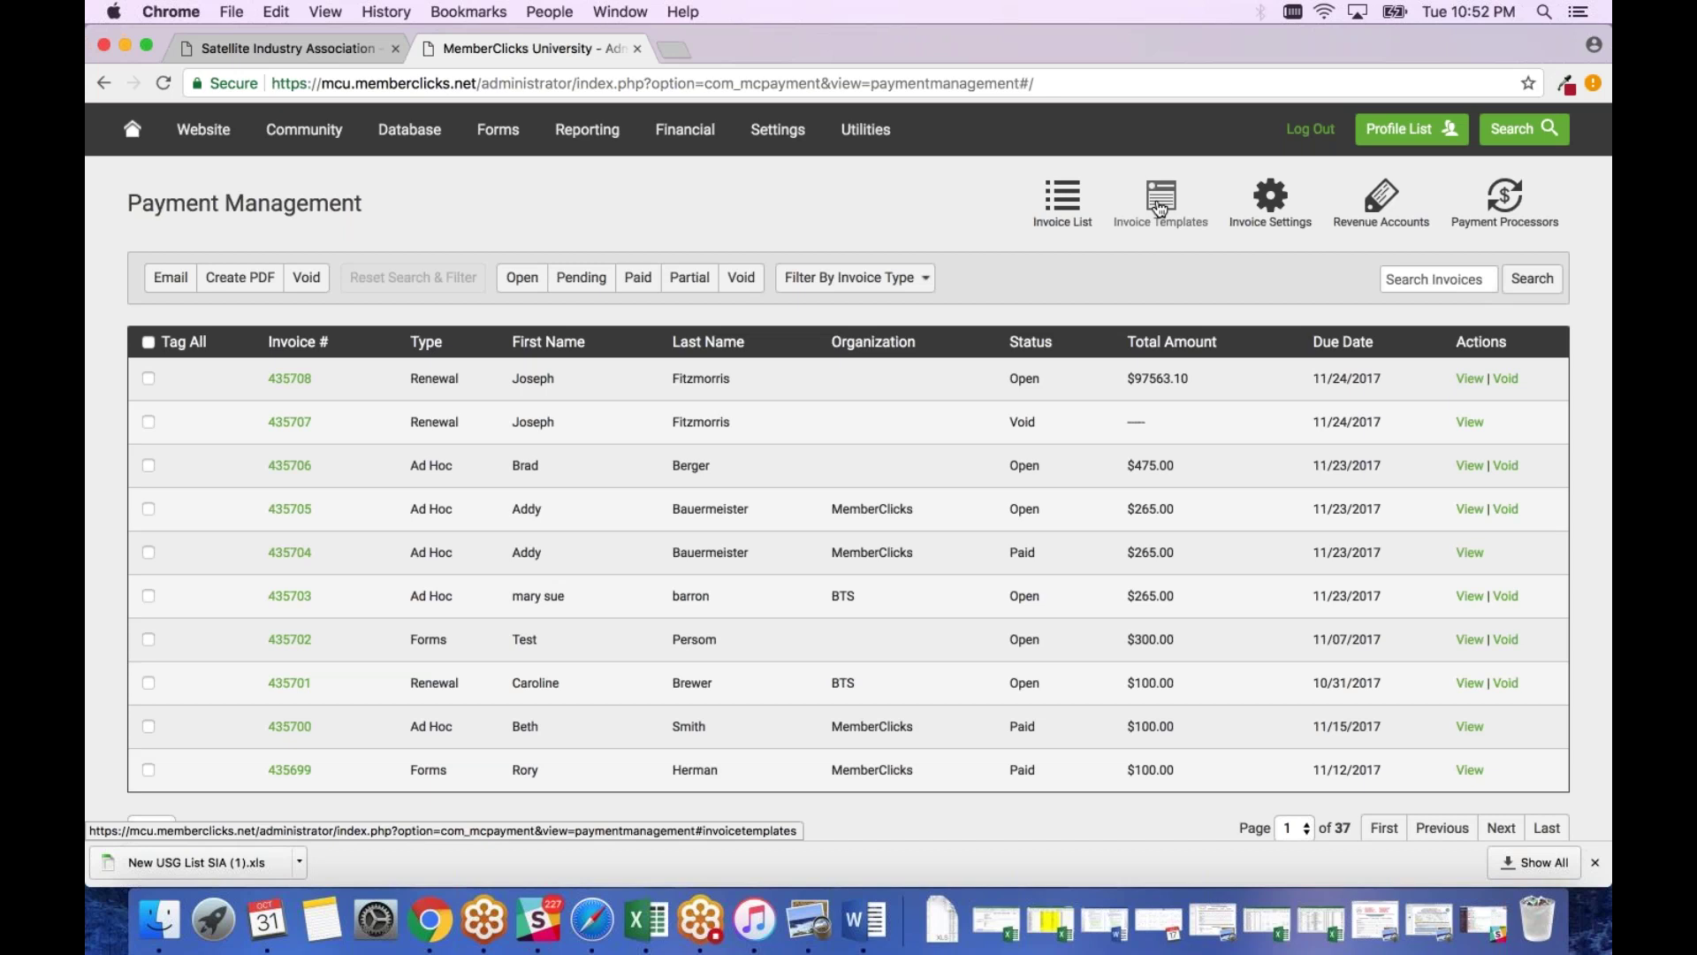
{"action": "left_click", "coordinate": [1163, 203]}
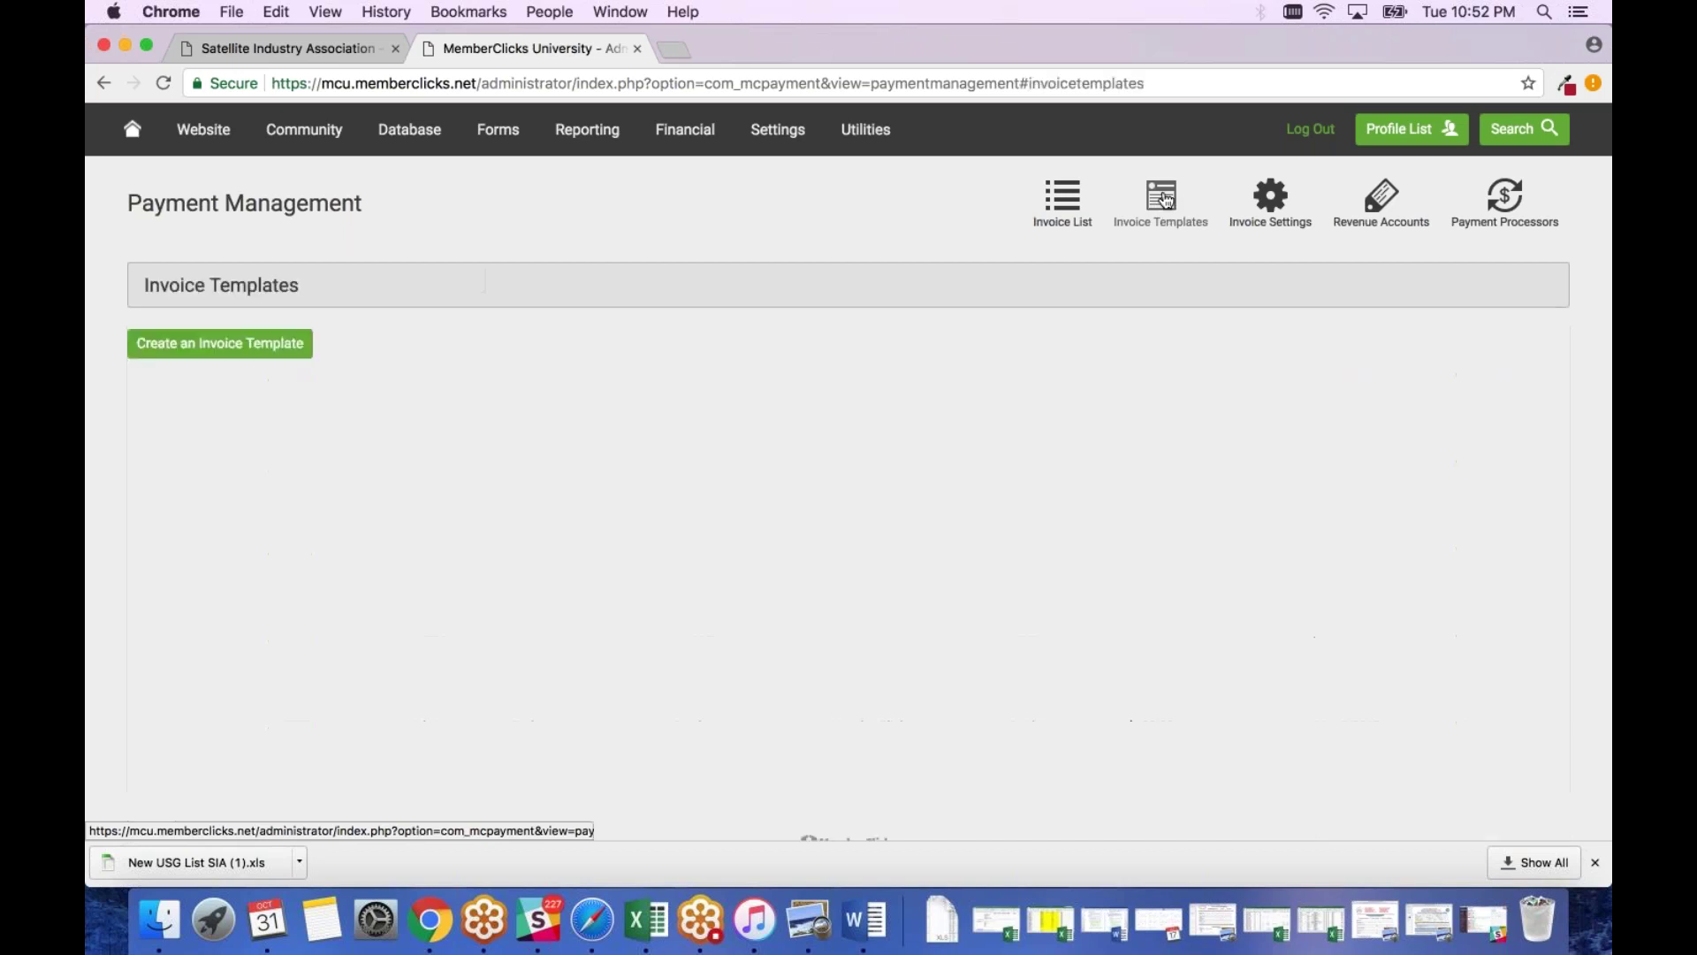
{"action": "scroll", "coordinate": [775, 683], "scroll_direction": "down", "scroll_amount": 1}
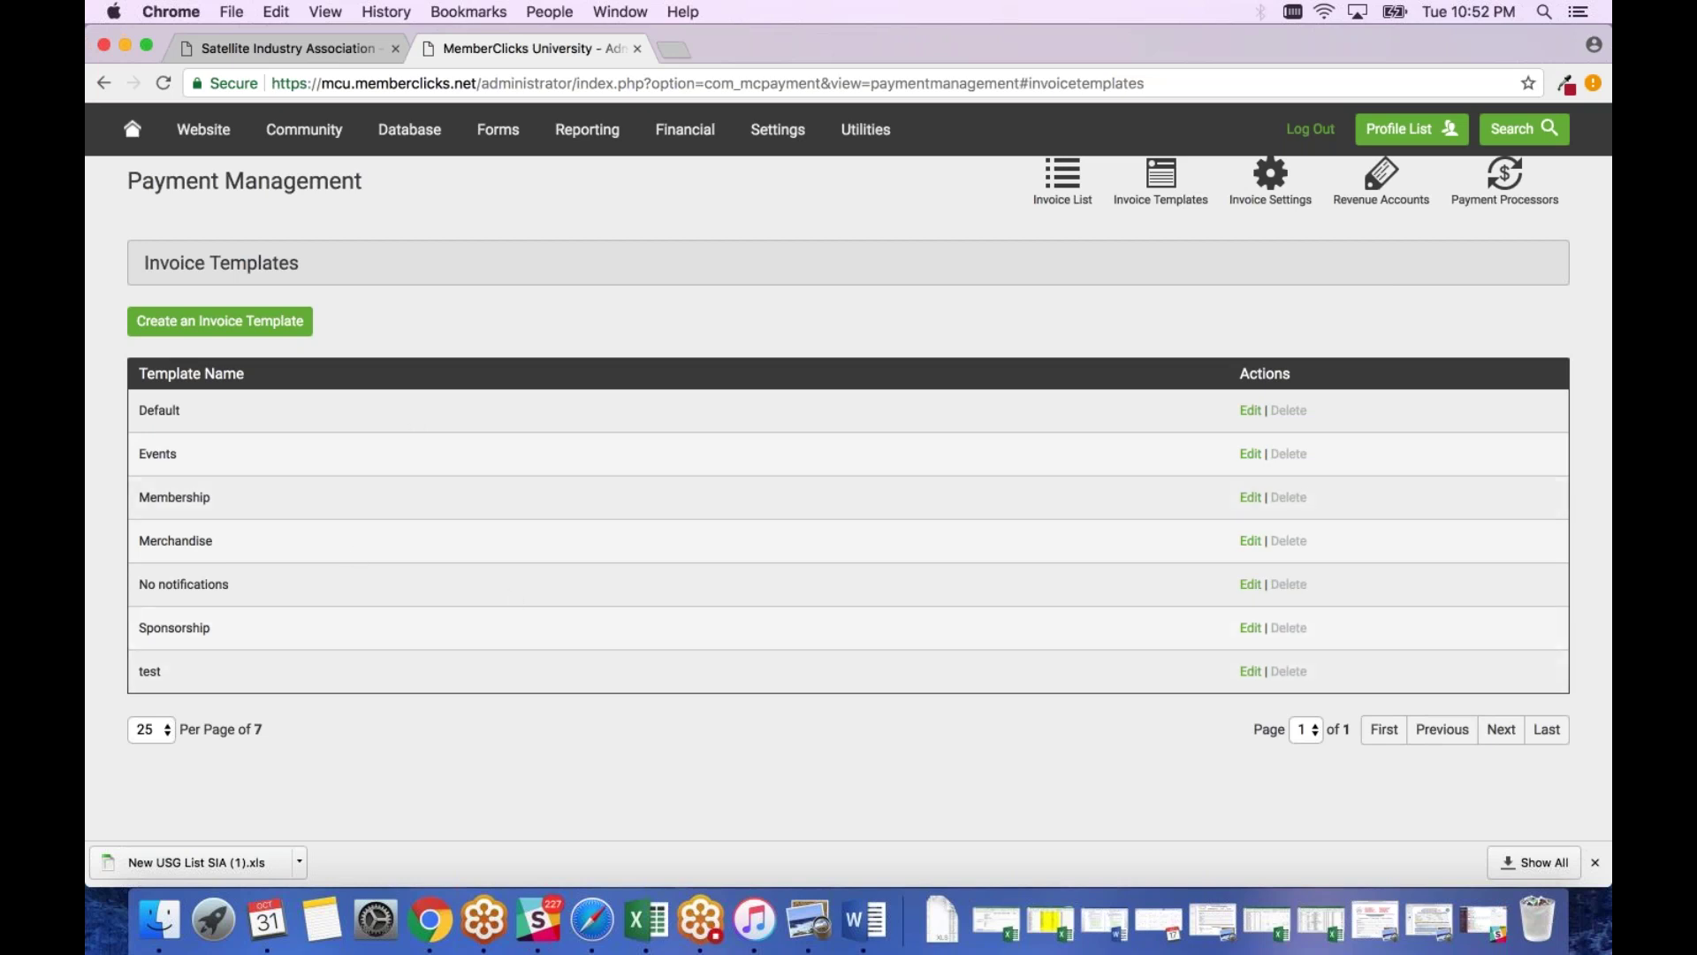
- Start a new invoice template named "New Members" and check the available net due periods
{"action": "left_click", "coordinate": [232, 321]}
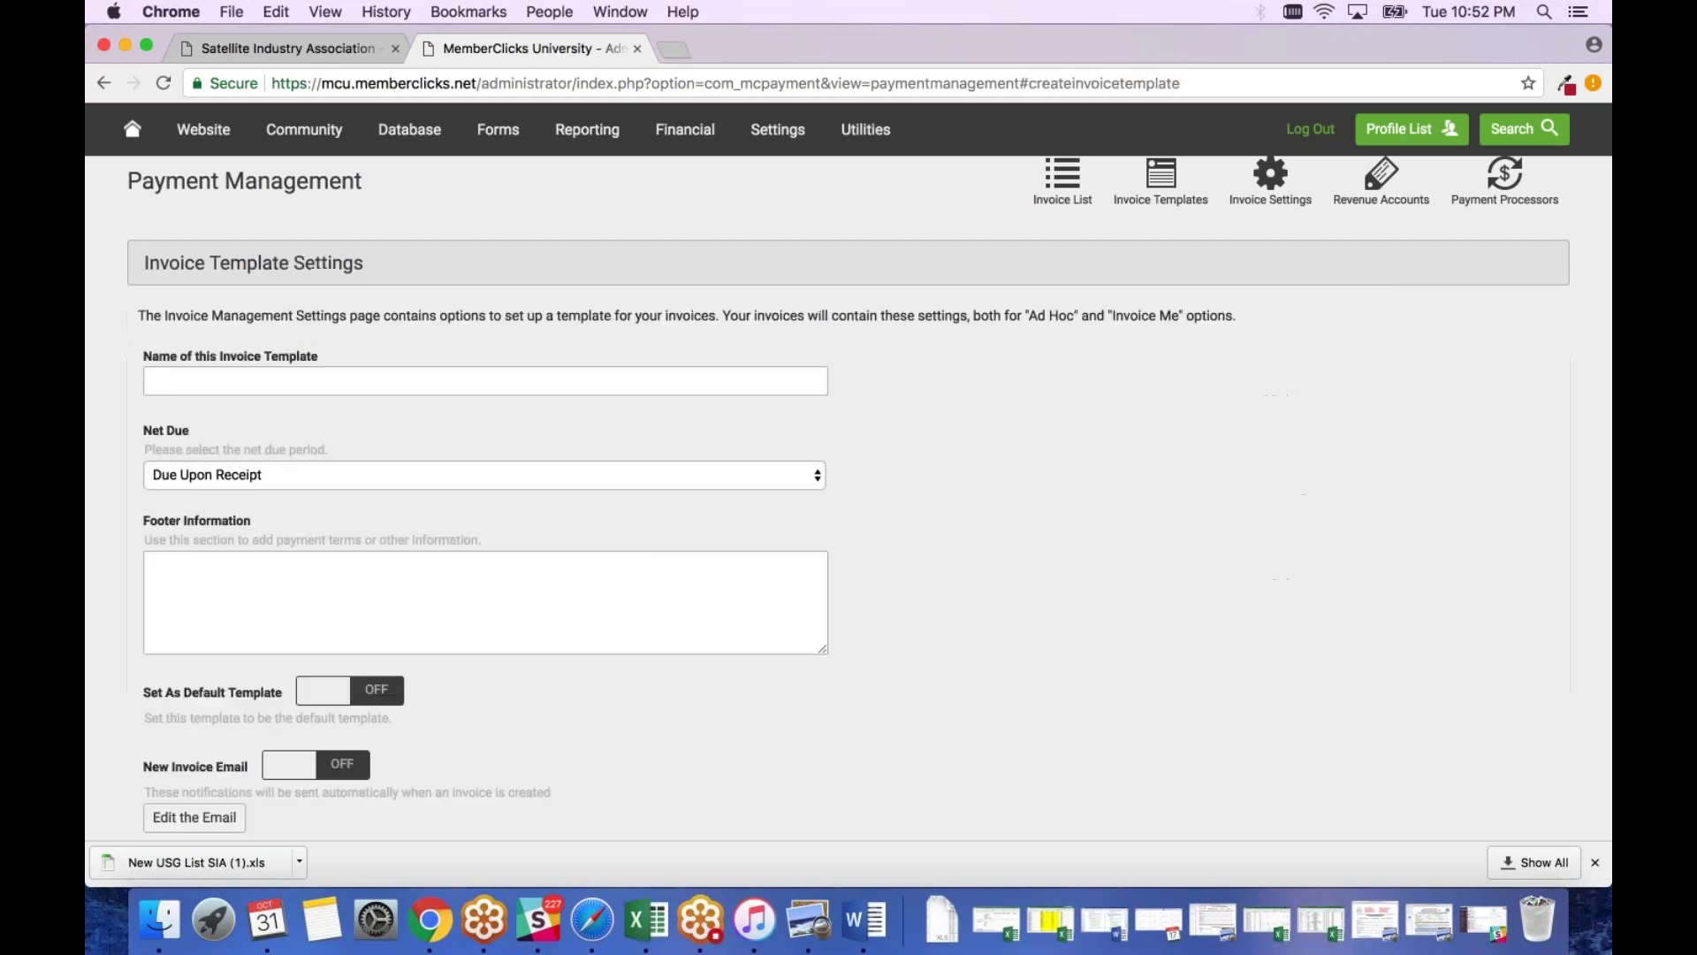
{"action": "type", "text": "New Members"}
{"action": "left_click", "coordinate": [381, 477]}
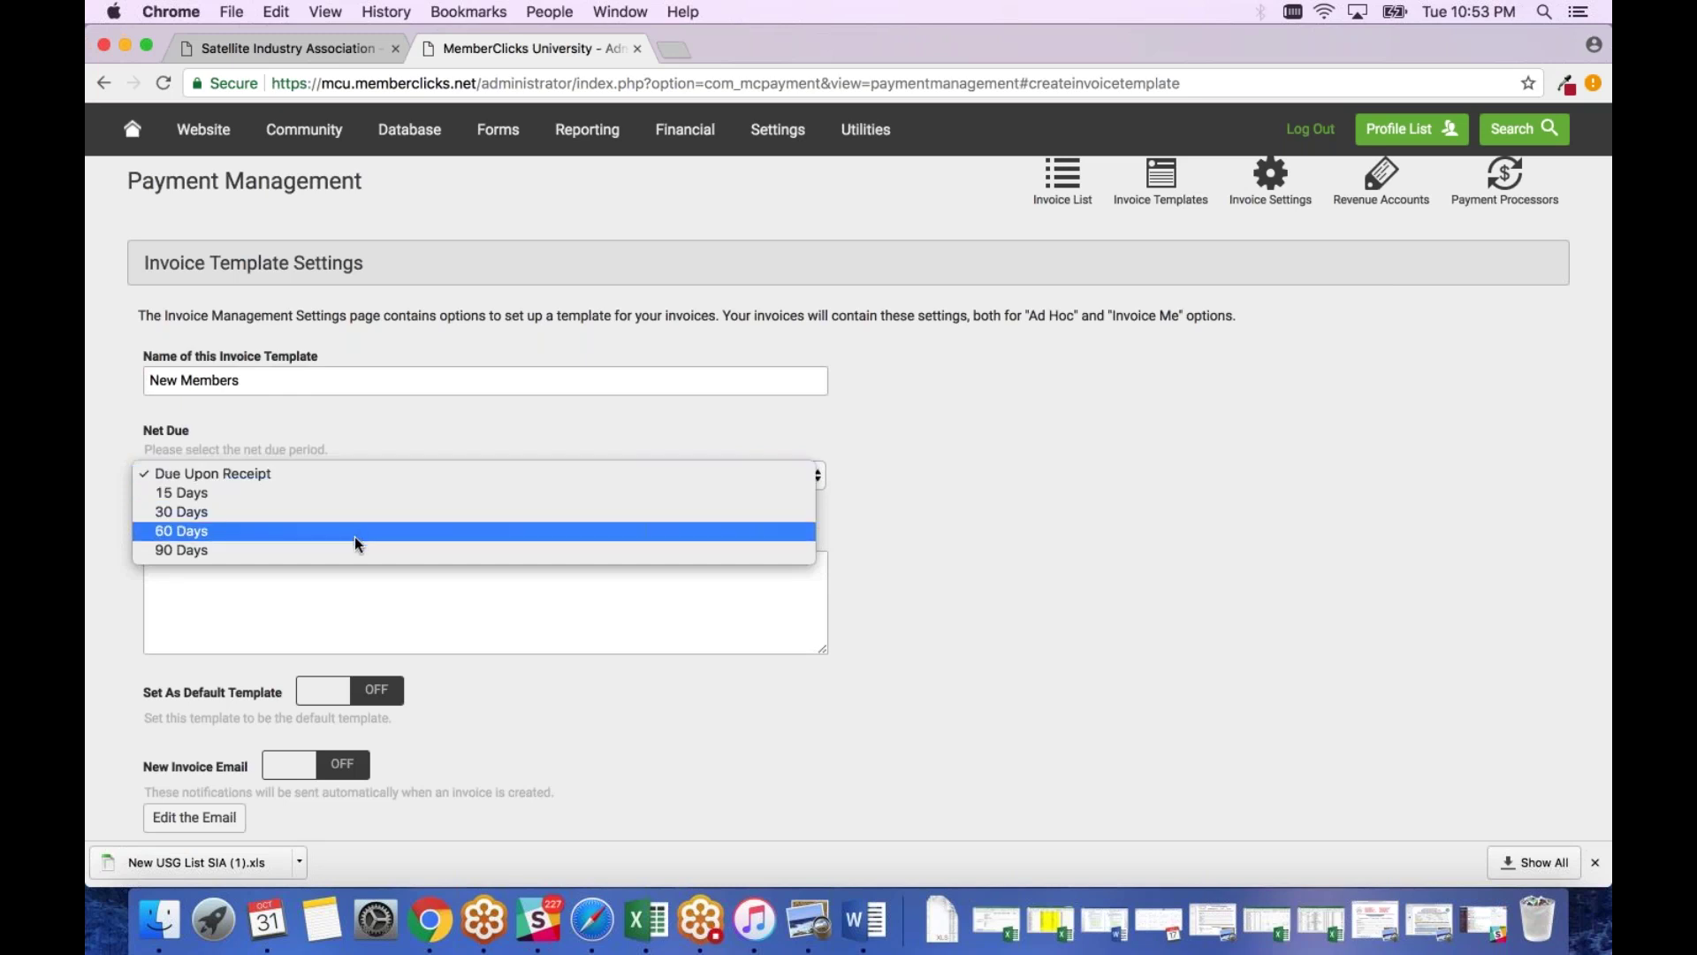
{"action": "left_click", "coordinate": [906, 455]}
- Review the template's footer, default template, new invoice, reminder, past due and payment notification email settings
{"action": "left_click", "coordinate": [222, 608]}
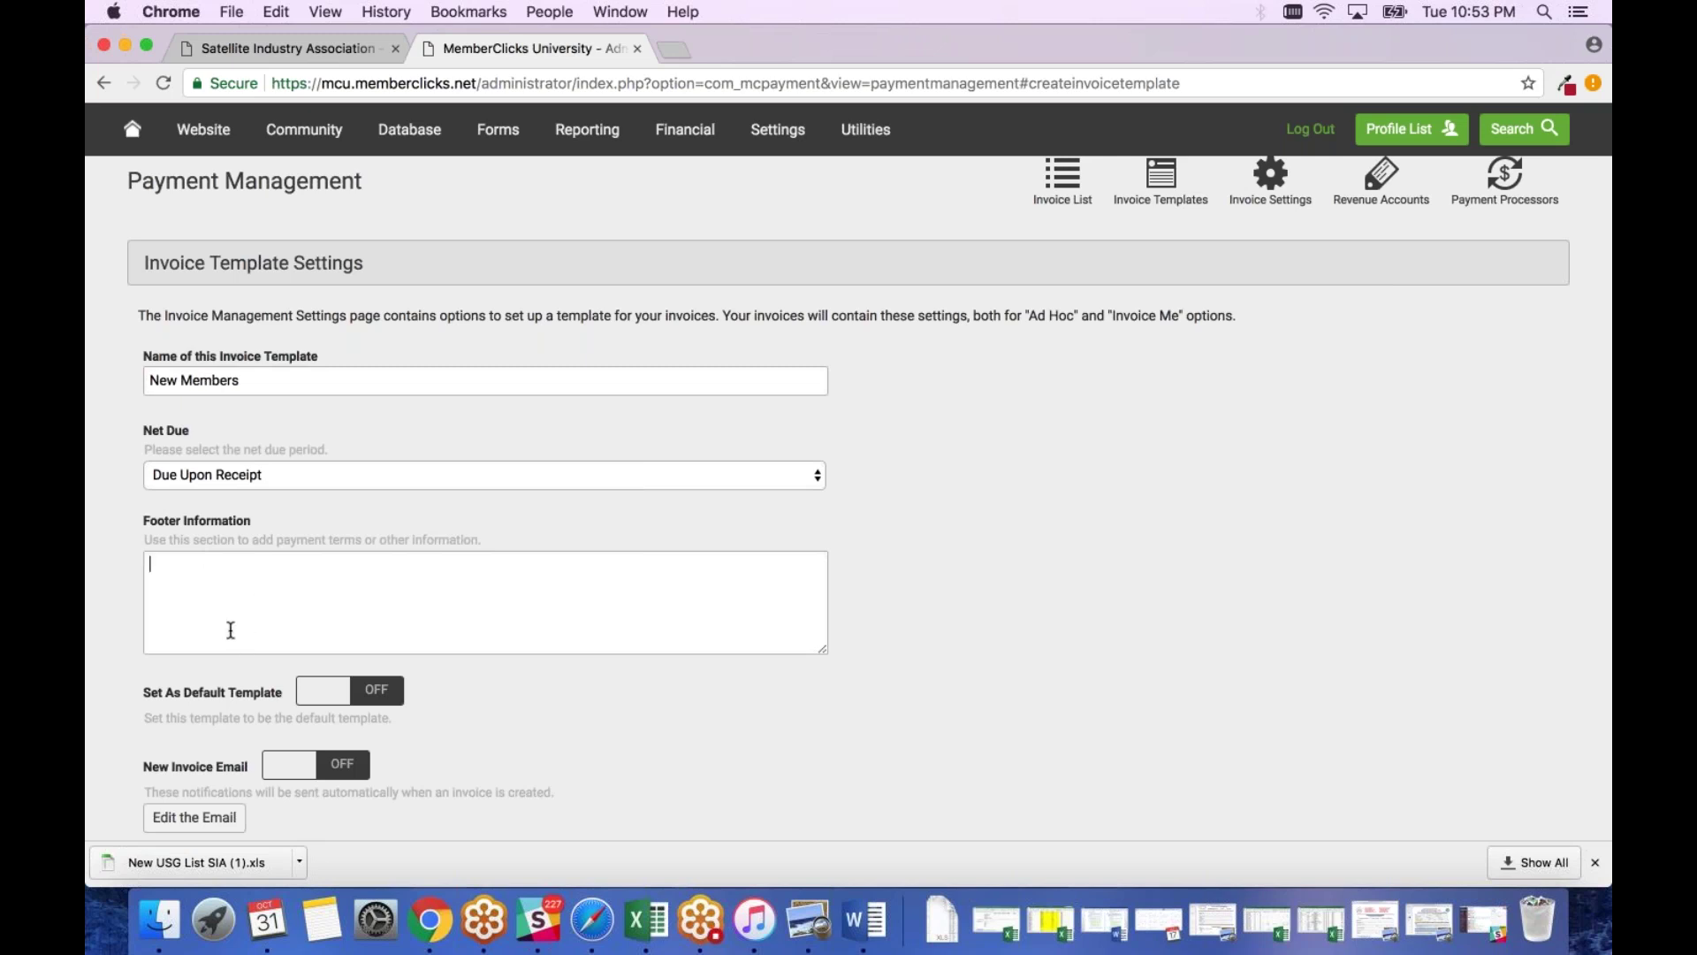
{"action": "scroll", "coordinate": [230, 629], "scroll_direction": "down", "scroll_amount": 5}
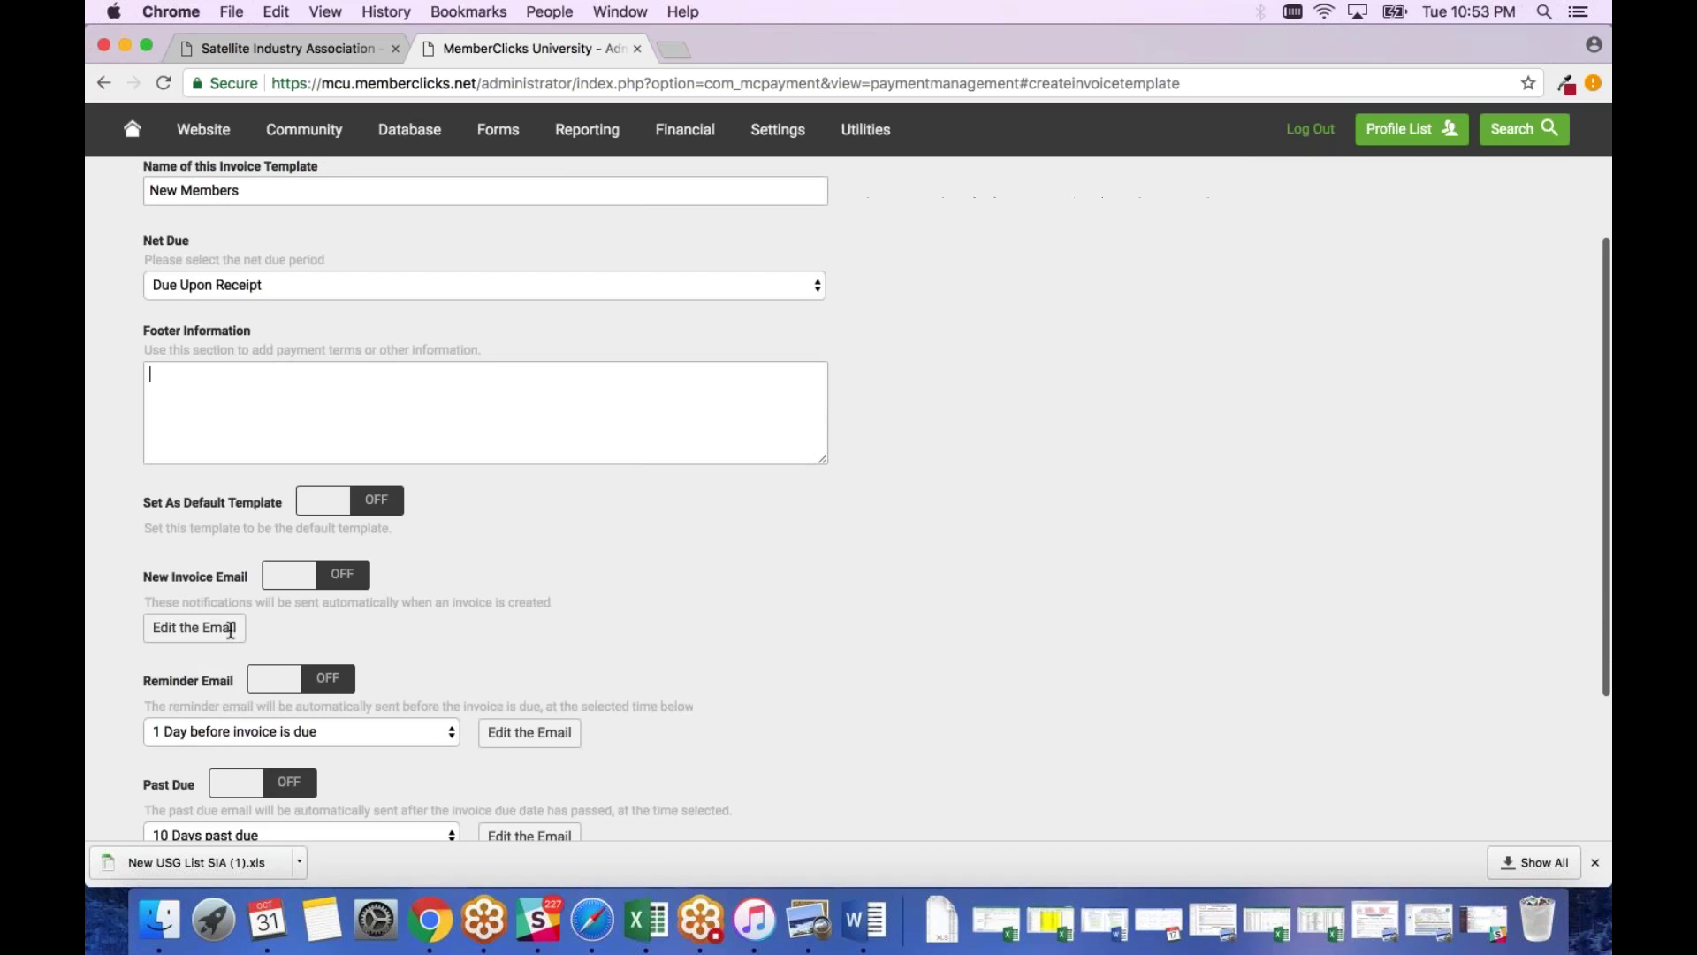
{"action": "scroll", "coordinate": [231, 629], "scroll_direction": "down", "scroll_amount": 2}
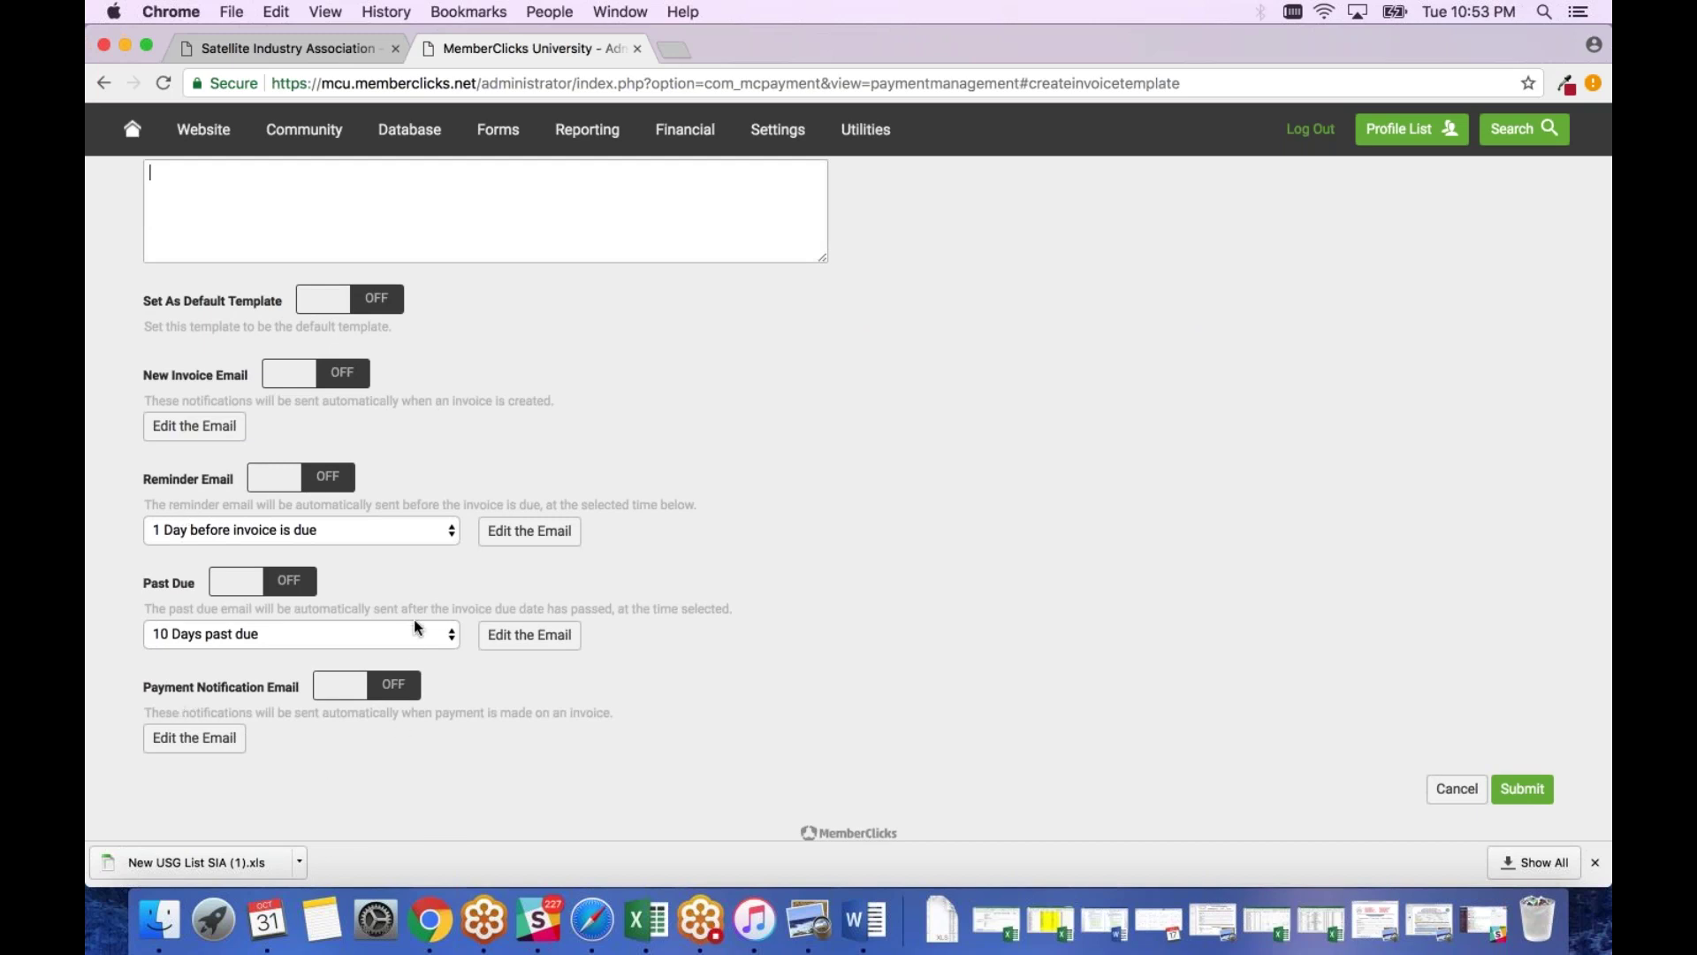
- Try the template's New Invoice Email option and view its email editor, then switch it off and cancel the template
{"action": "left_click", "coordinate": [313, 386]}
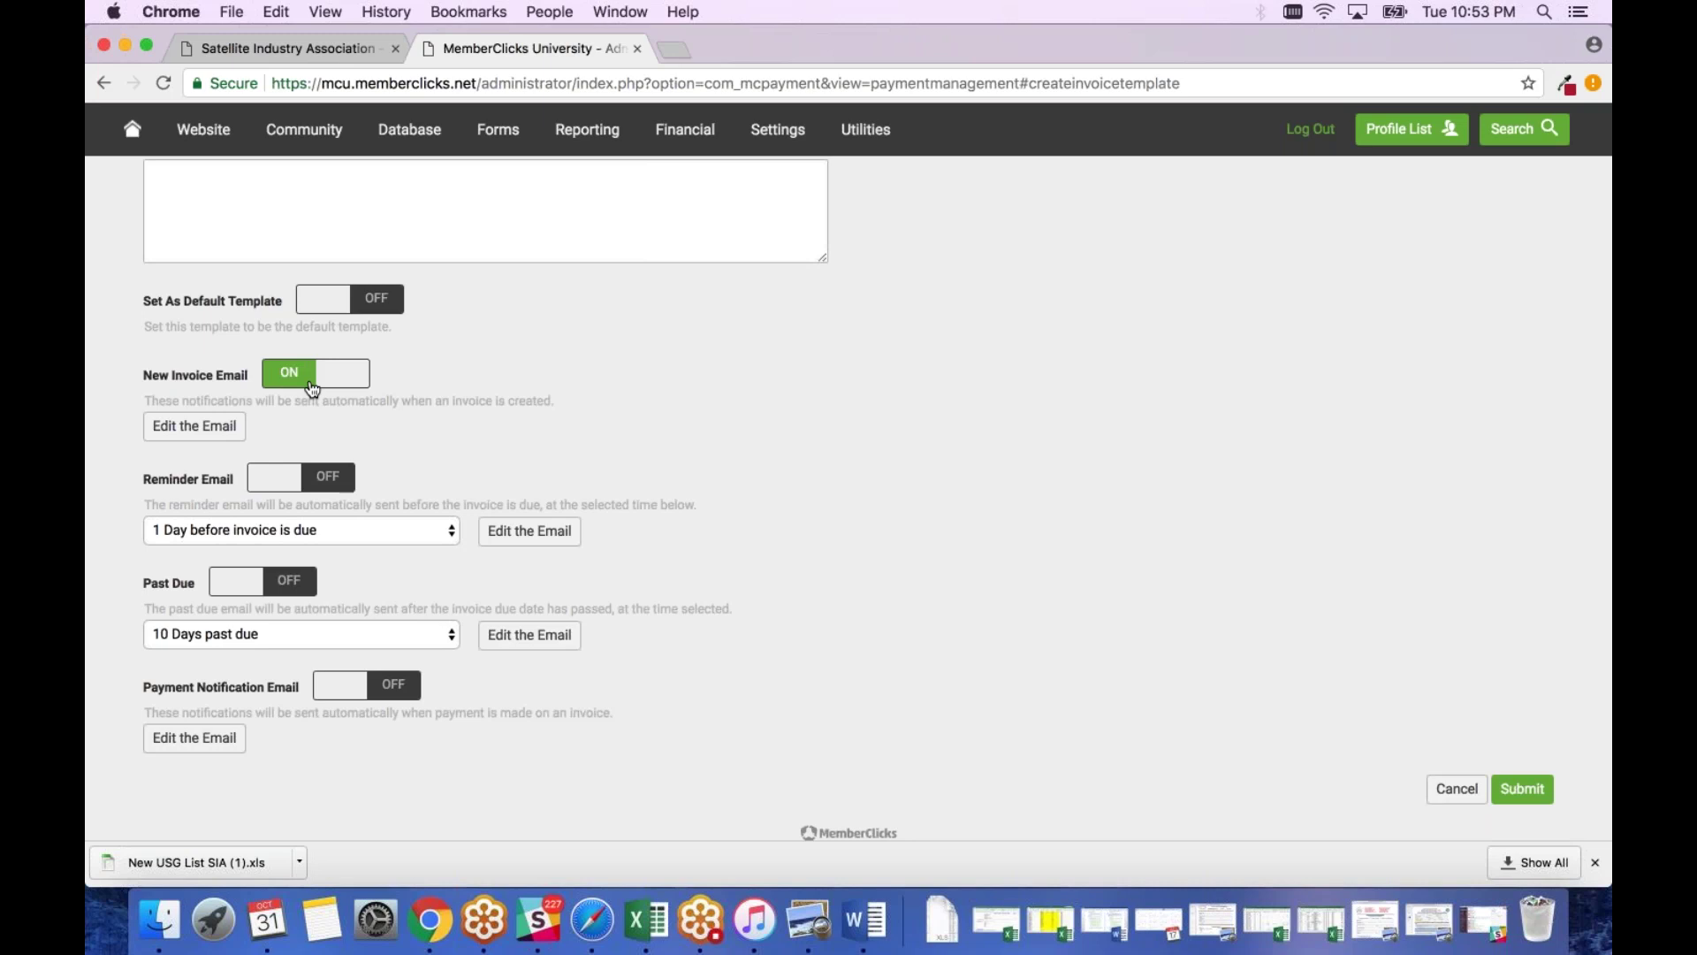
{"action": "left_click", "coordinate": [190, 432]}
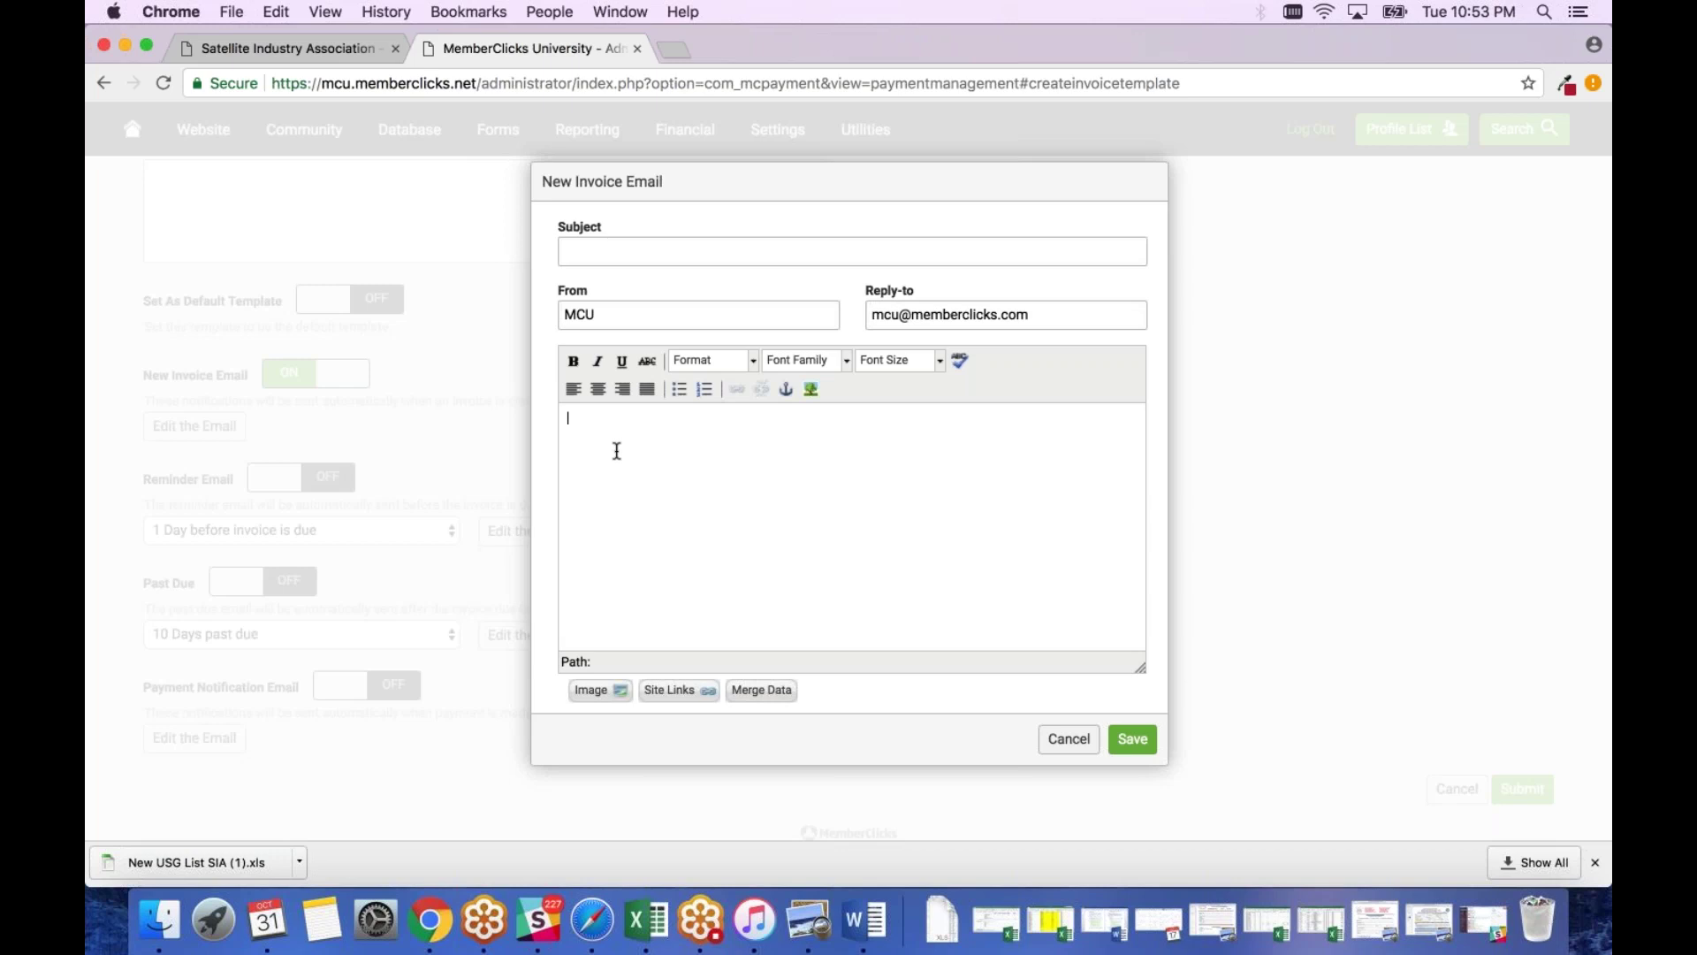
{"action": "left_click", "coordinate": [617, 451]}
{"action": "left_click", "coordinate": [1067, 739]}
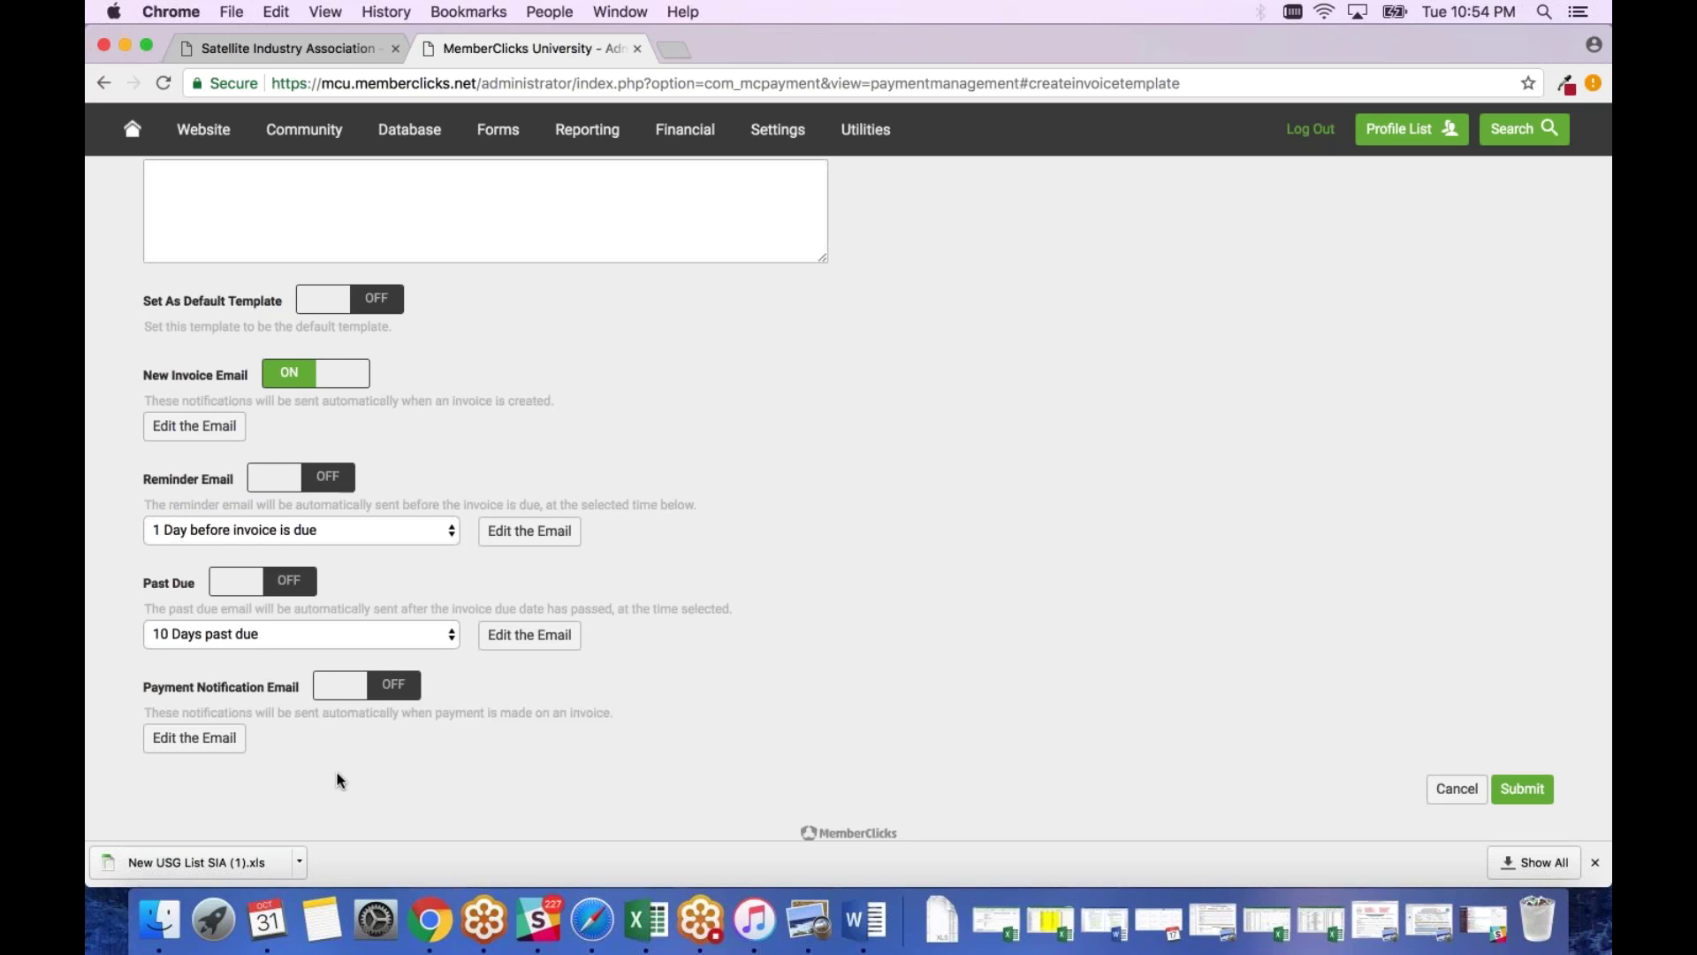
{"action": "left_click", "coordinate": [332, 373]}
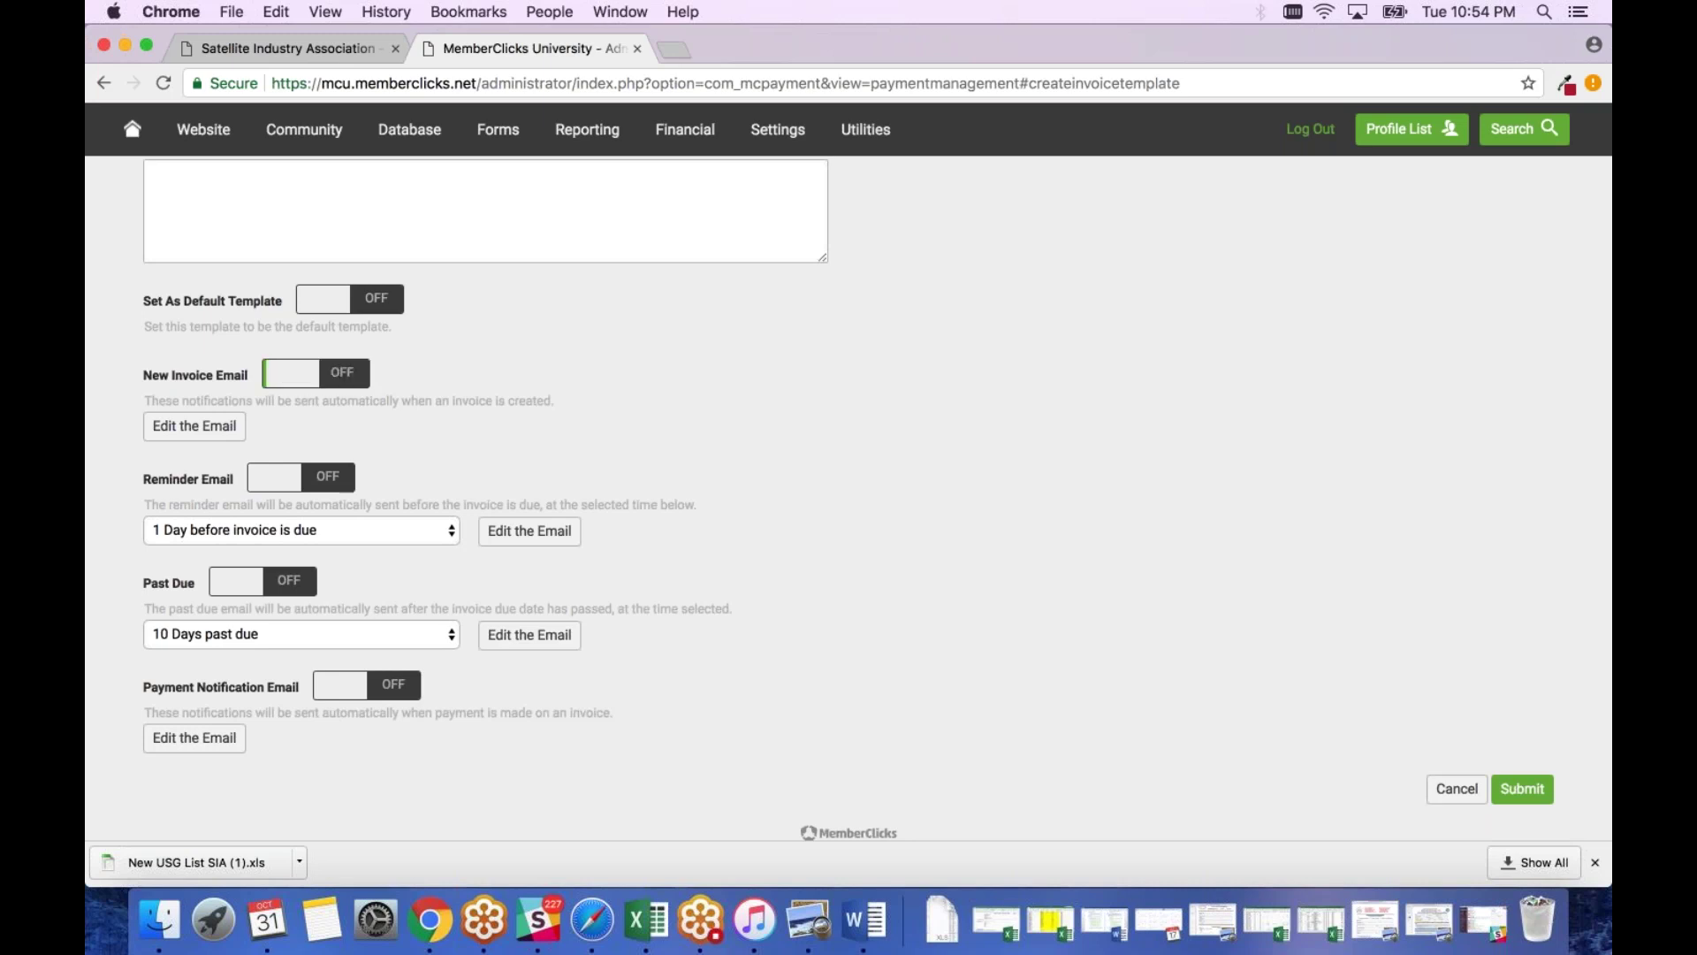
{"action": "left_click", "coordinate": [1457, 789]}
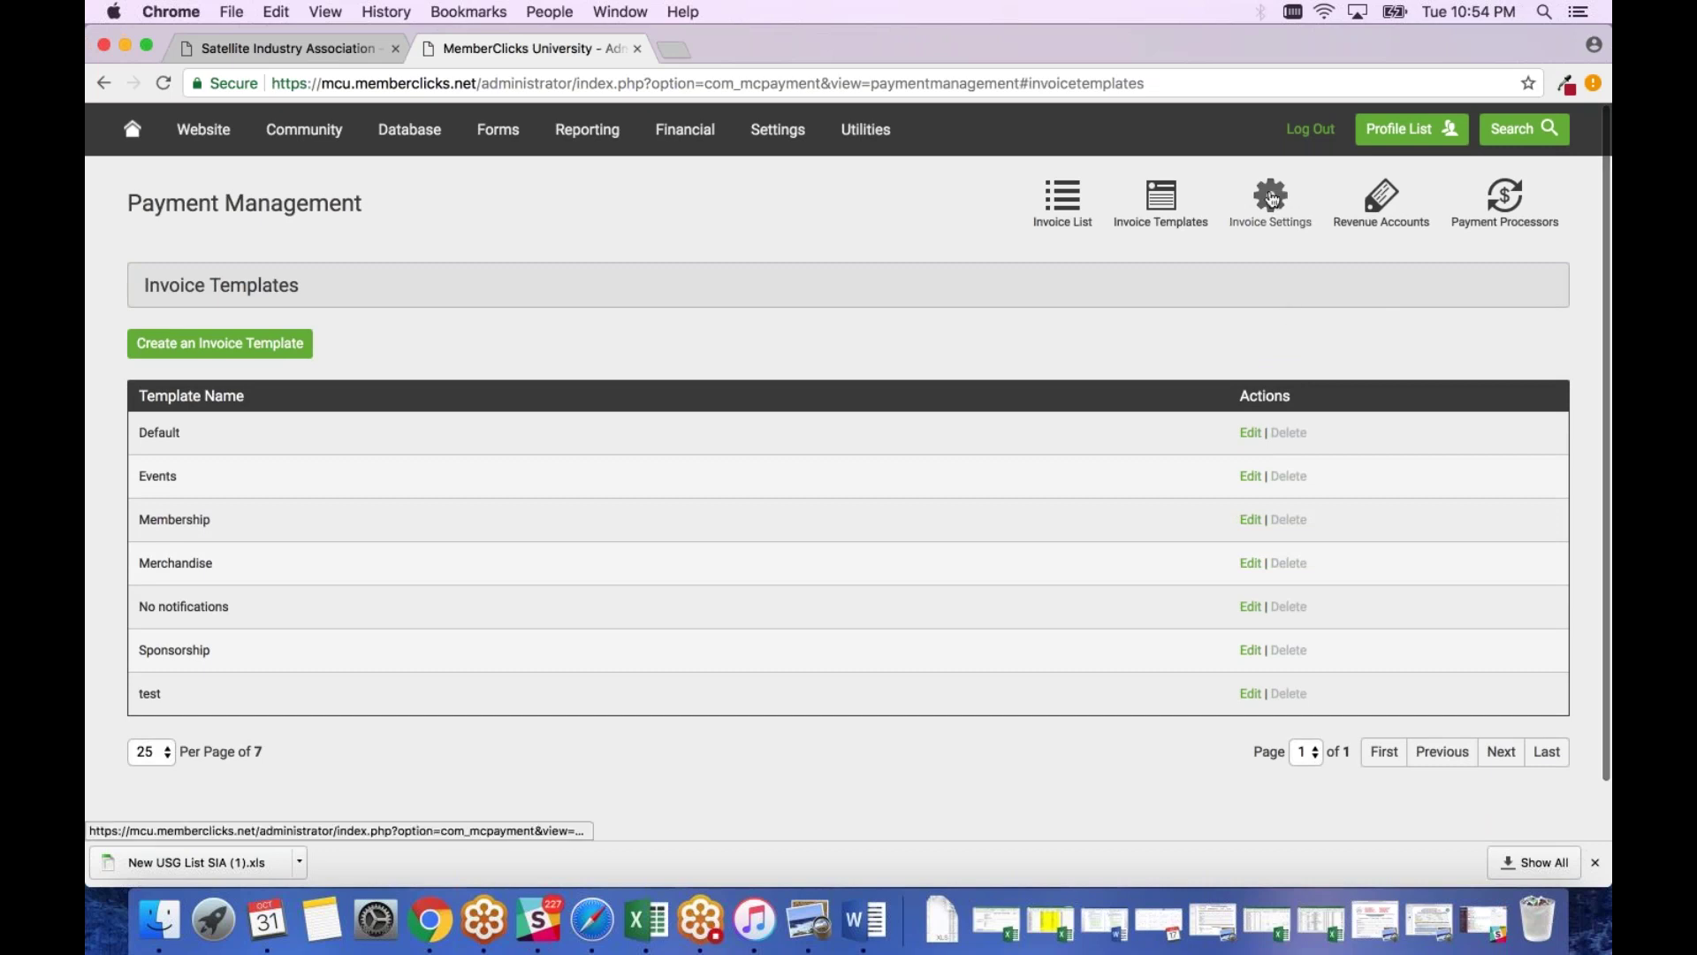
- Open the invoice settings and review the organization logo, organization information and next invoice number
{"action": "left_click", "coordinate": [1246, 230]}
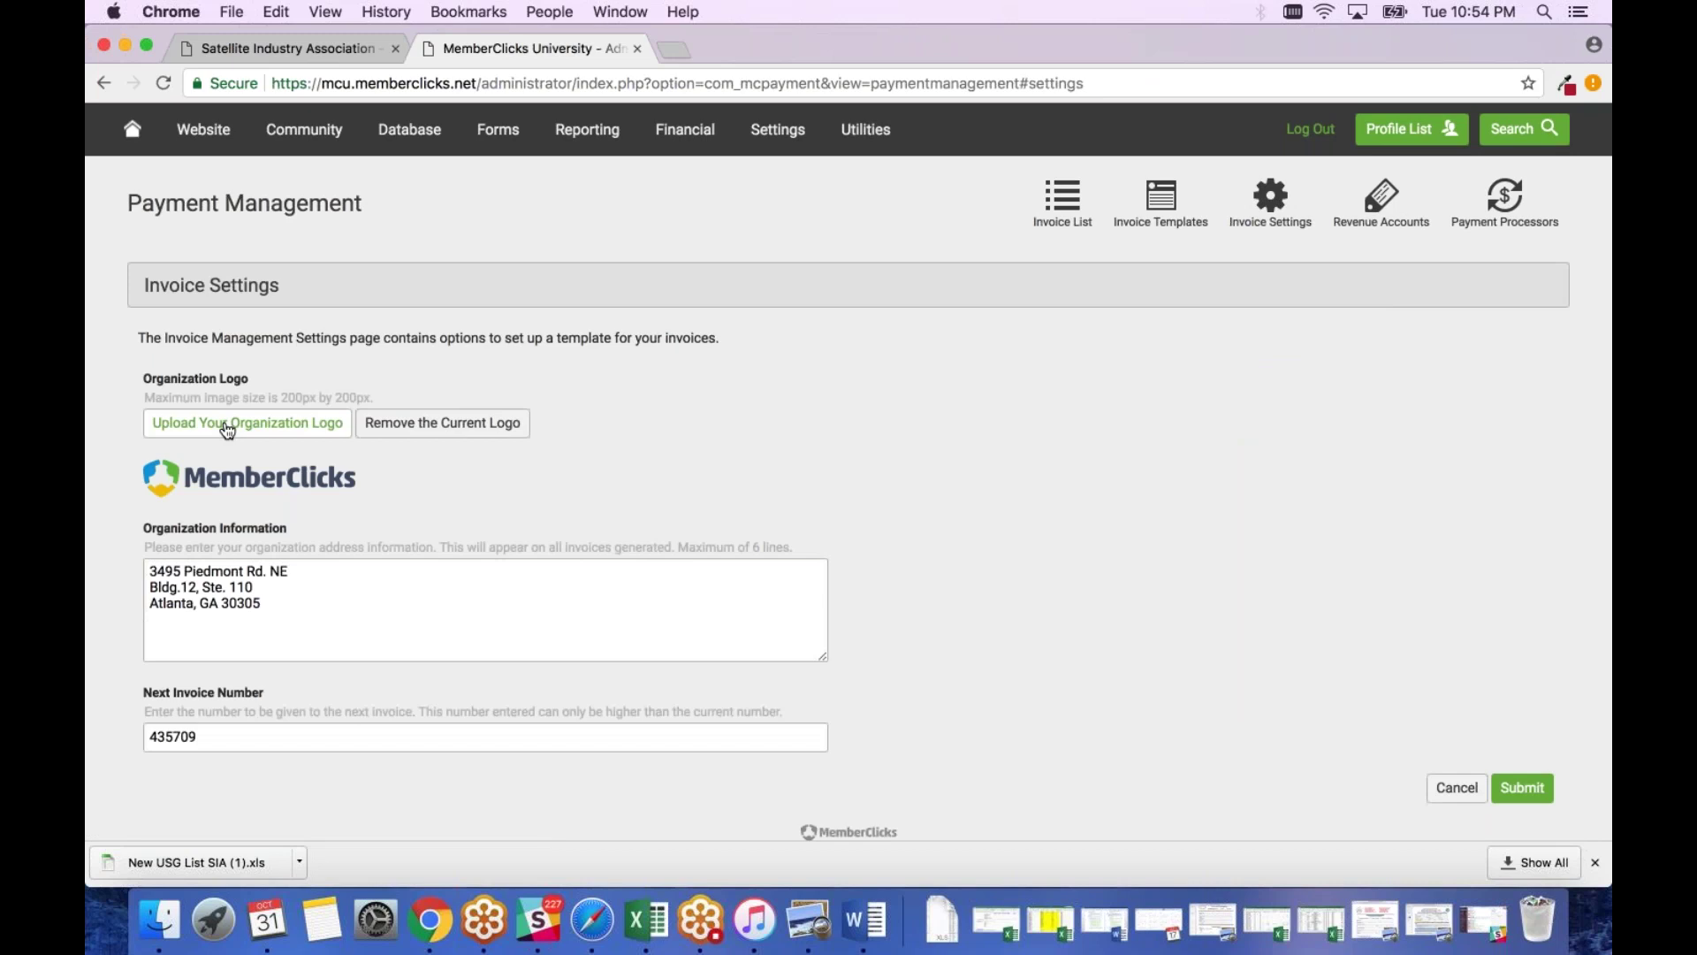
{"action": "left_click_drag", "start_coordinate": [375, 476], "coordinate": [154, 469]}
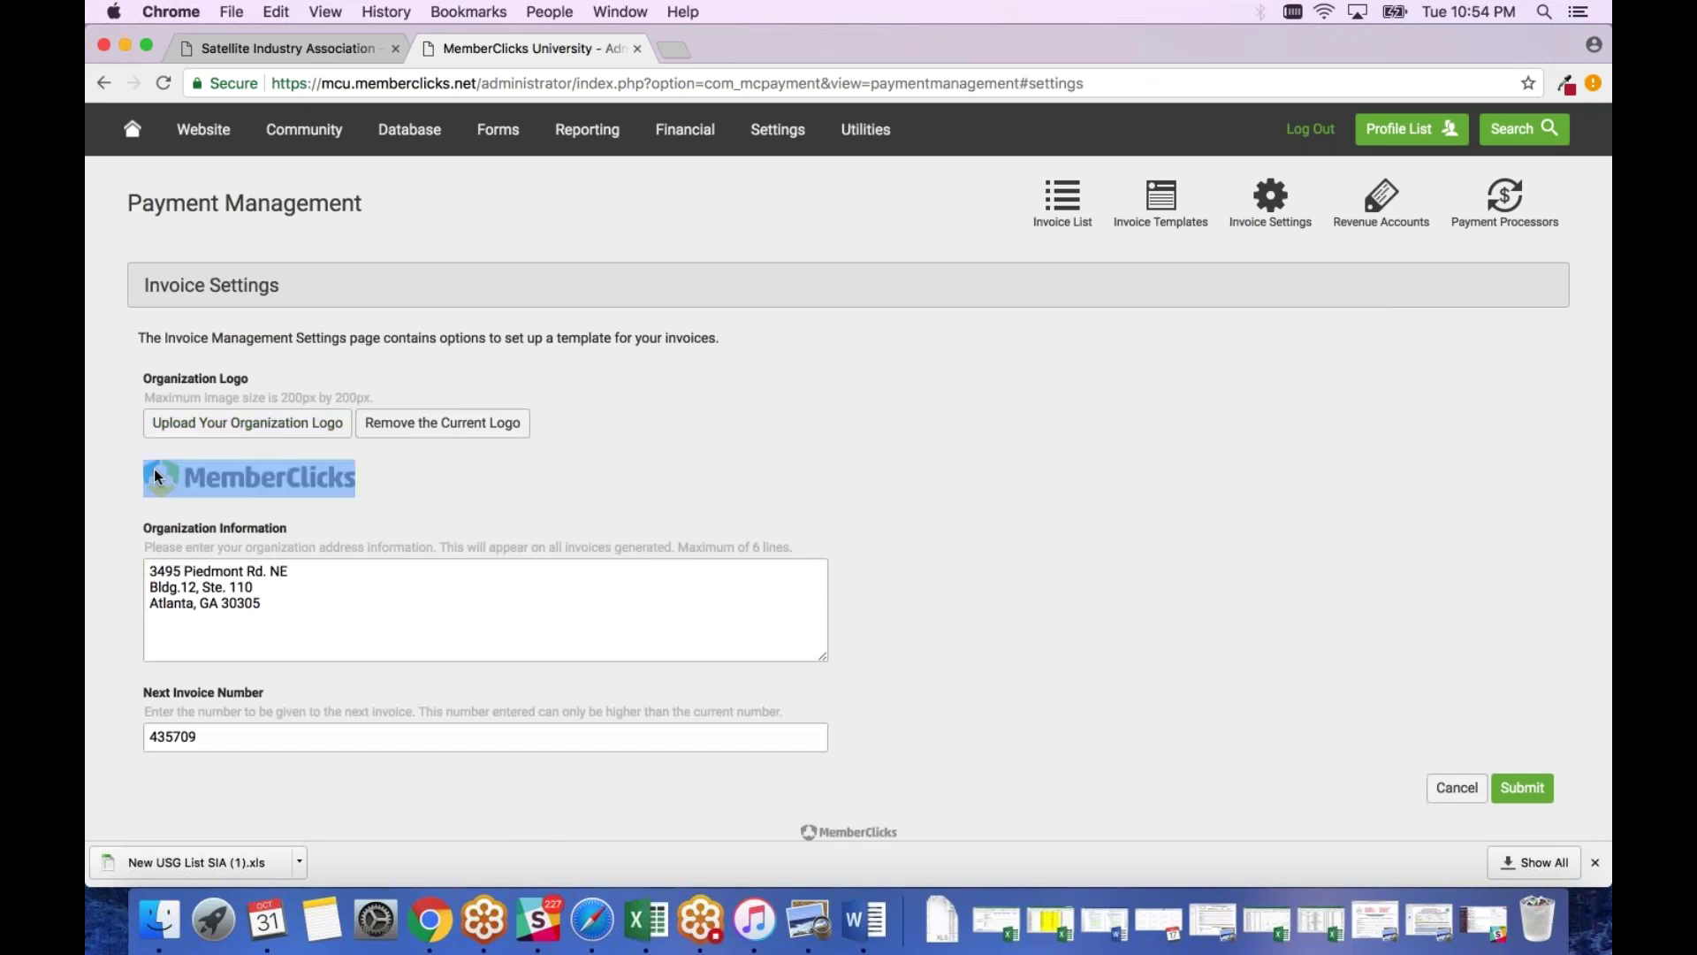
{"action": "left_click_drag", "start_coordinate": [307, 624], "coordinate": [101, 548]}
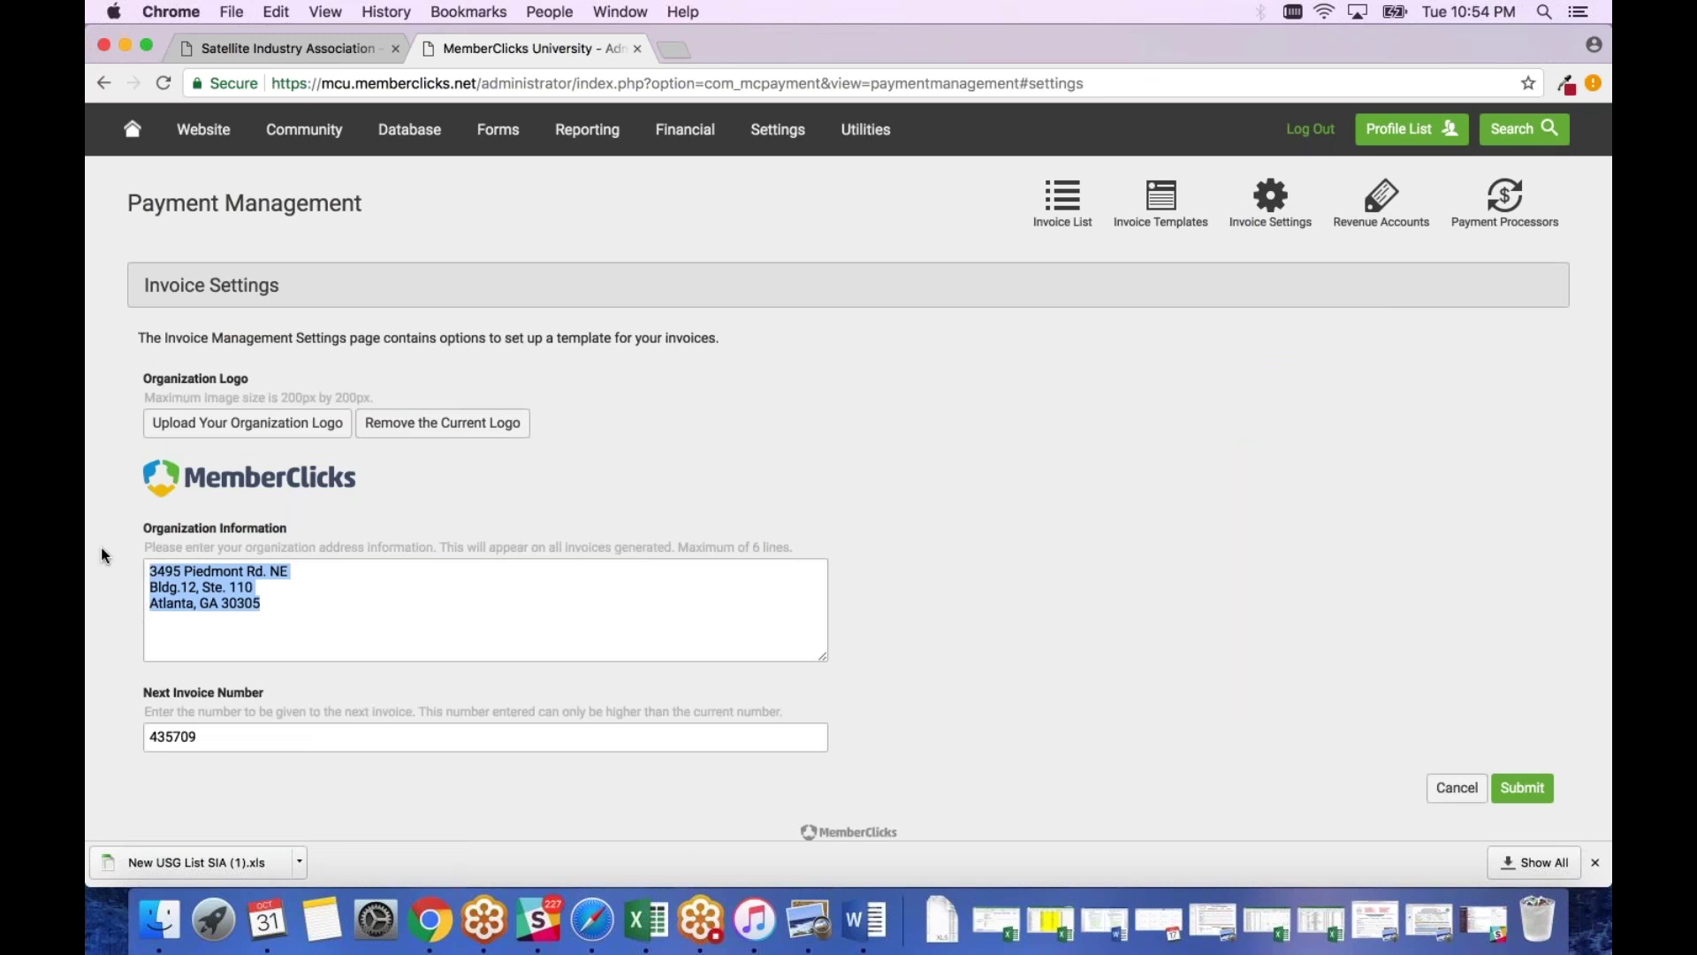
{"action": "key", "text": "Tab"}
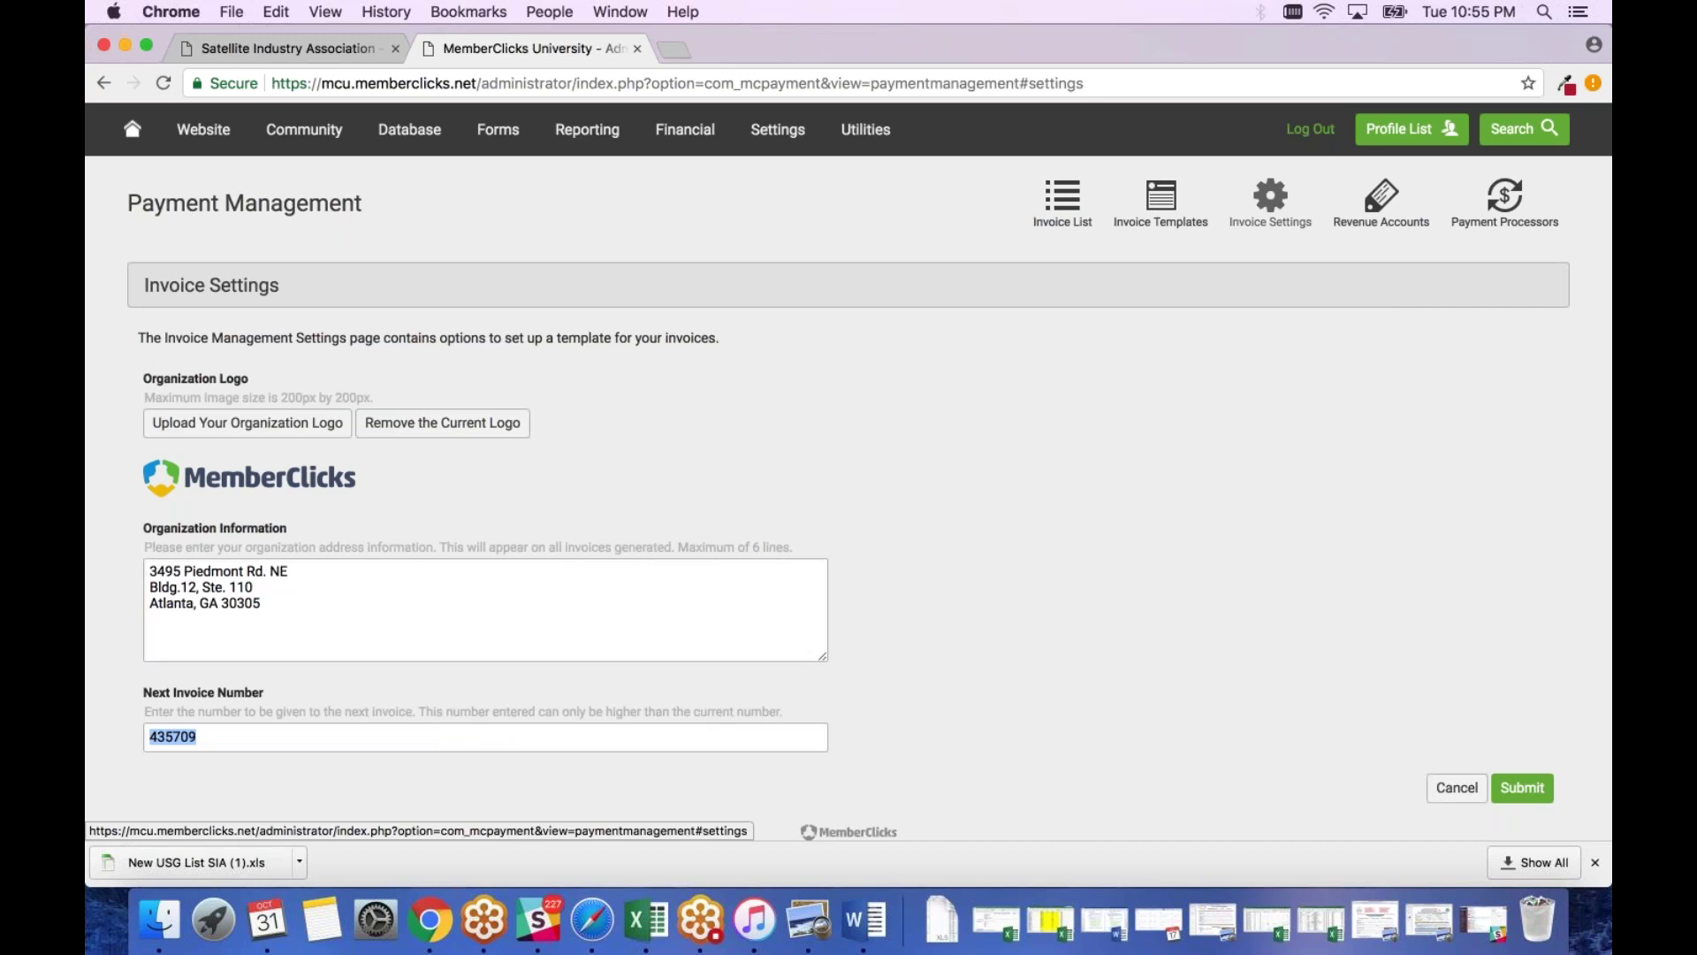
- Open the revenue accounts and try the new account form's Dues Revenue and Cash Accounting options, cancelling without saving
{"action": "left_click", "coordinate": [1384, 203]}
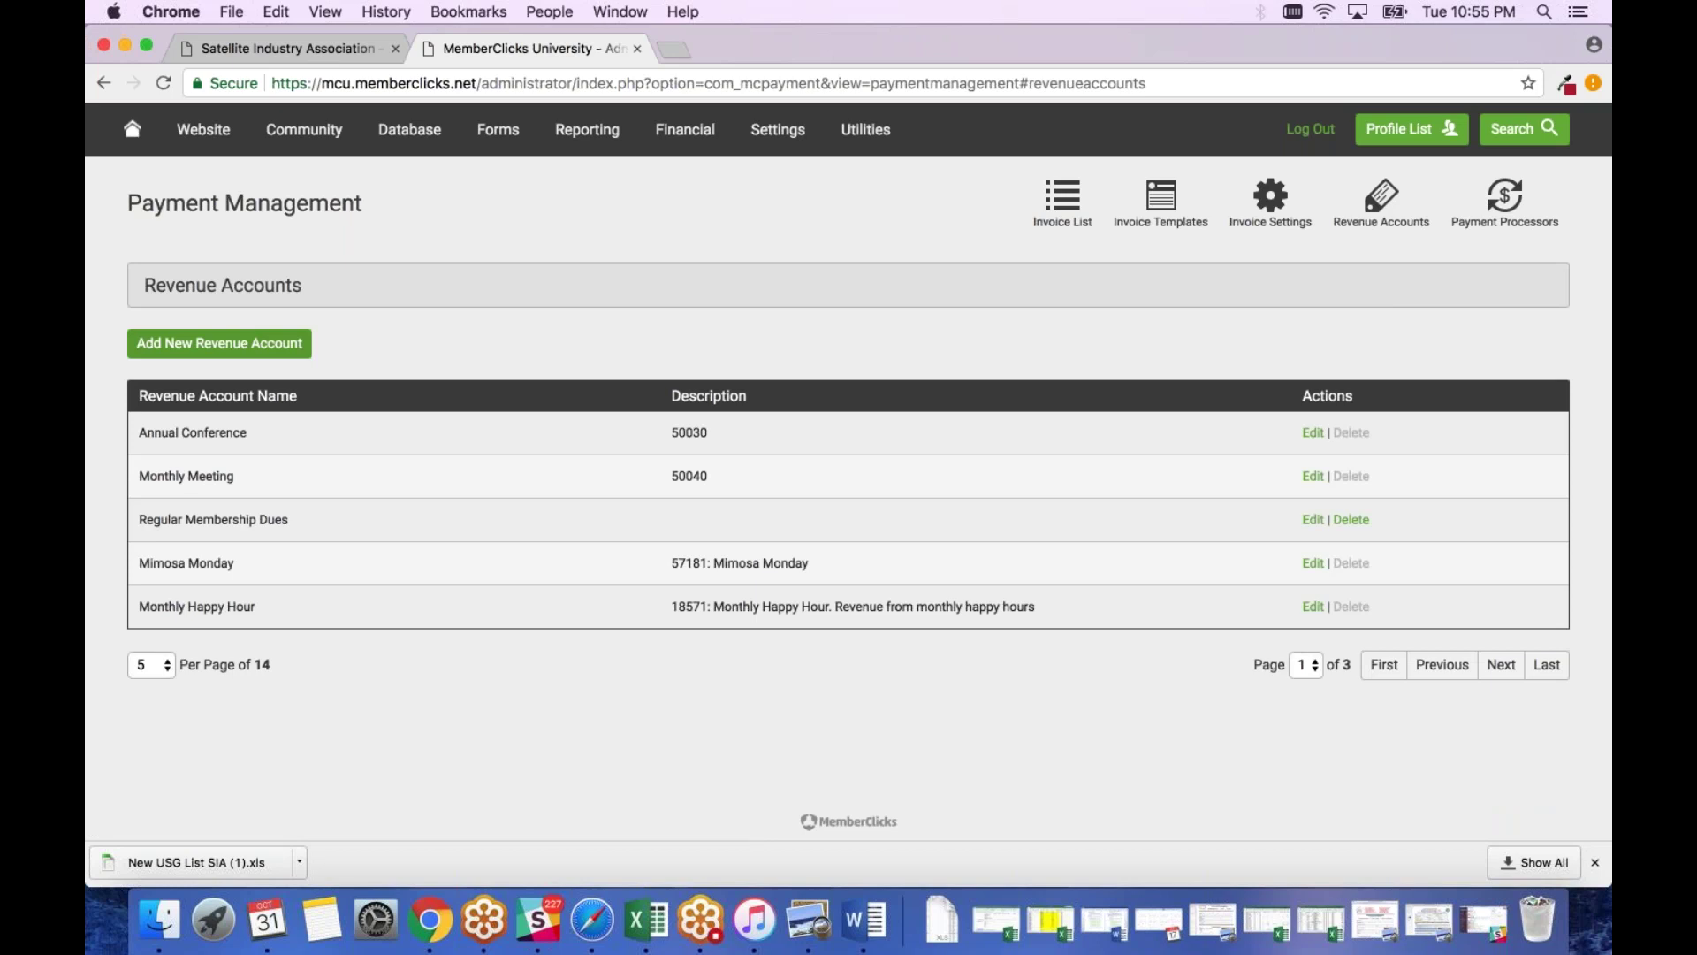
{"action": "left_click", "coordinate": [265, 343]}
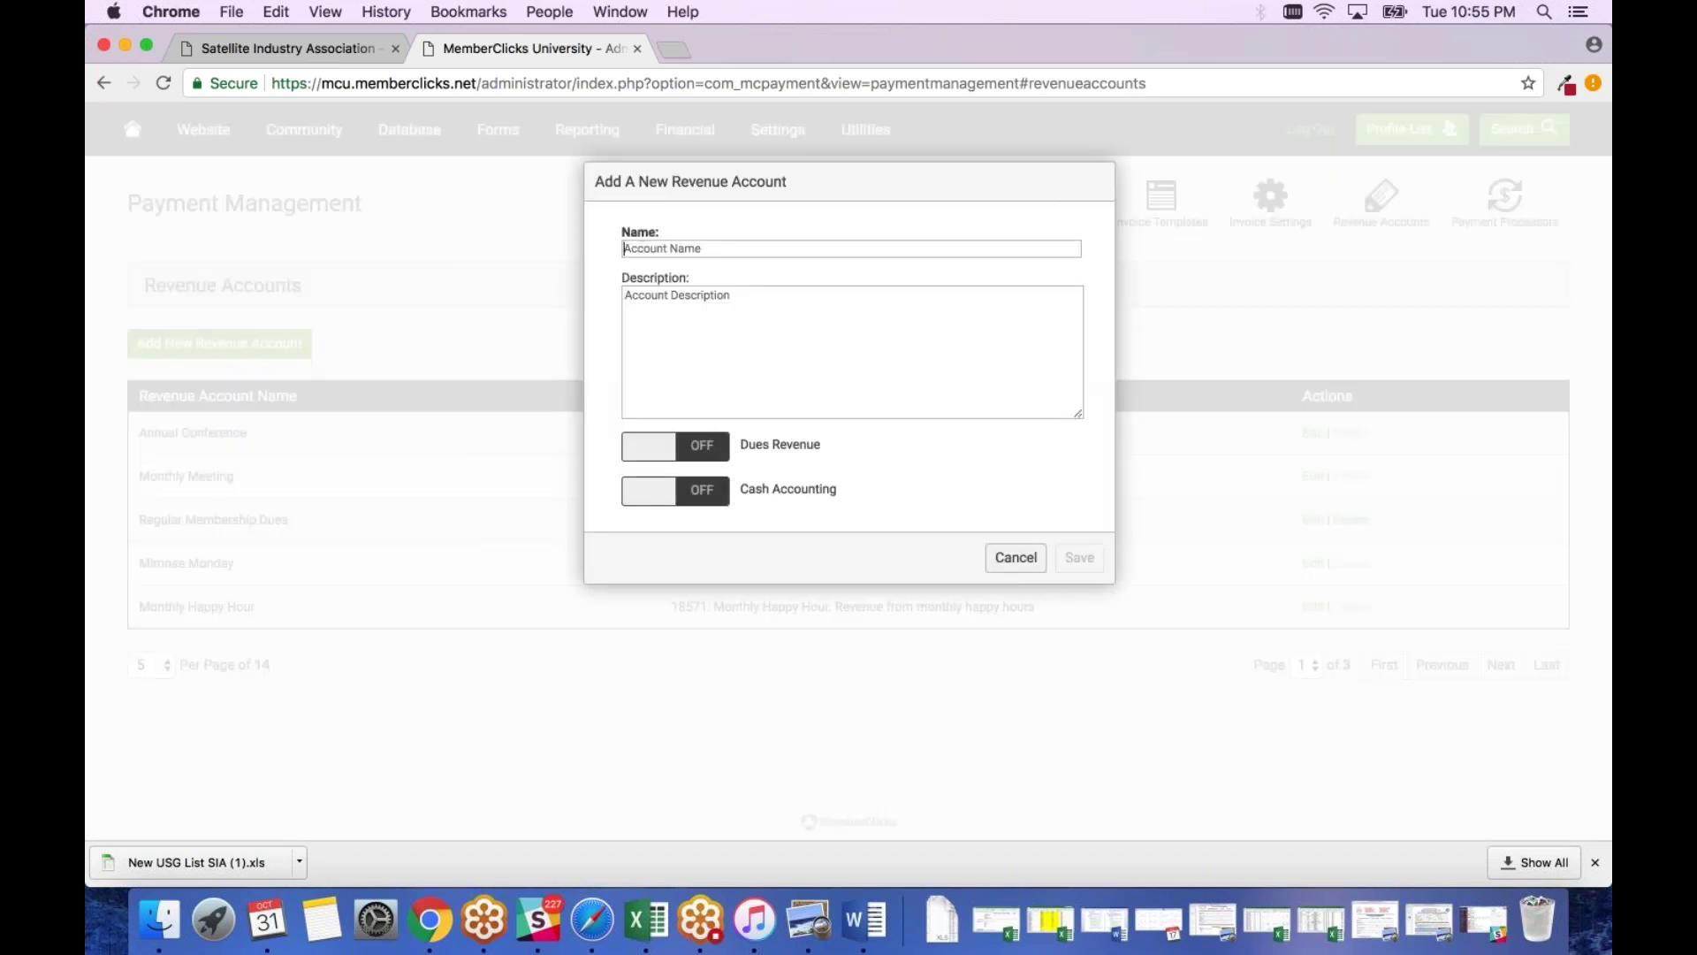
{"action": "left_click", "coordinate": [643, 311]}
{"action": "left_click", "coordinate": [718, 449]}
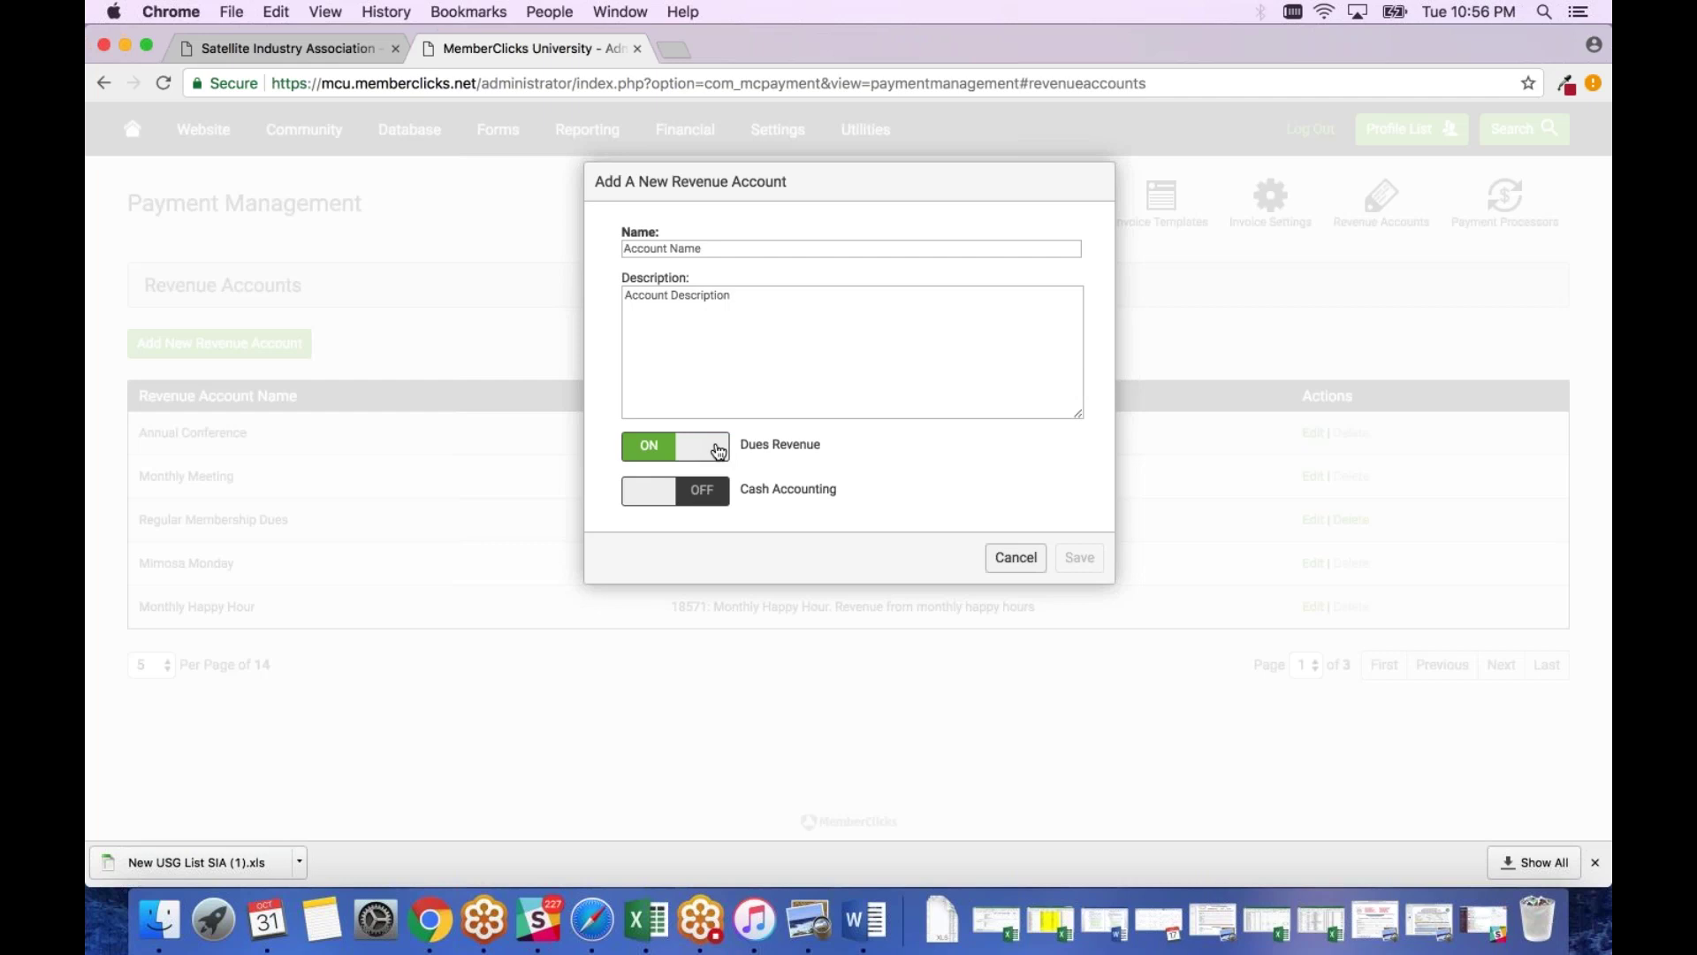
{"action": "left_click", "coordinate": [703, 491]}
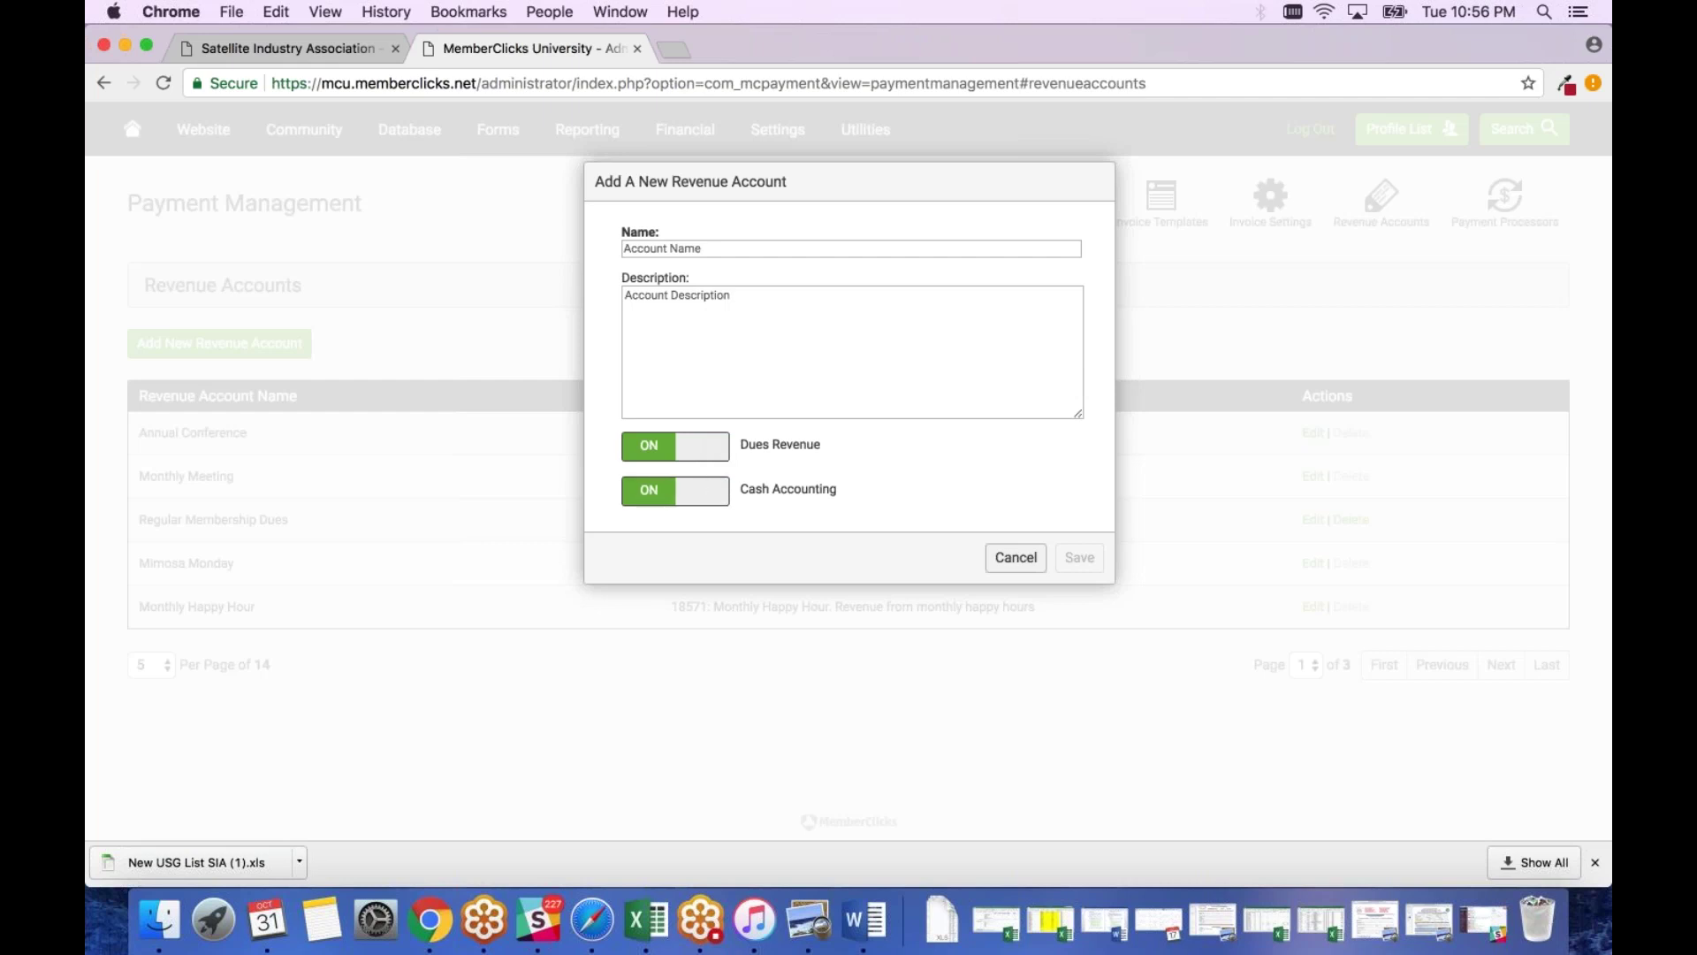
{"action": "left_click", "coordinate": [703, 492]}
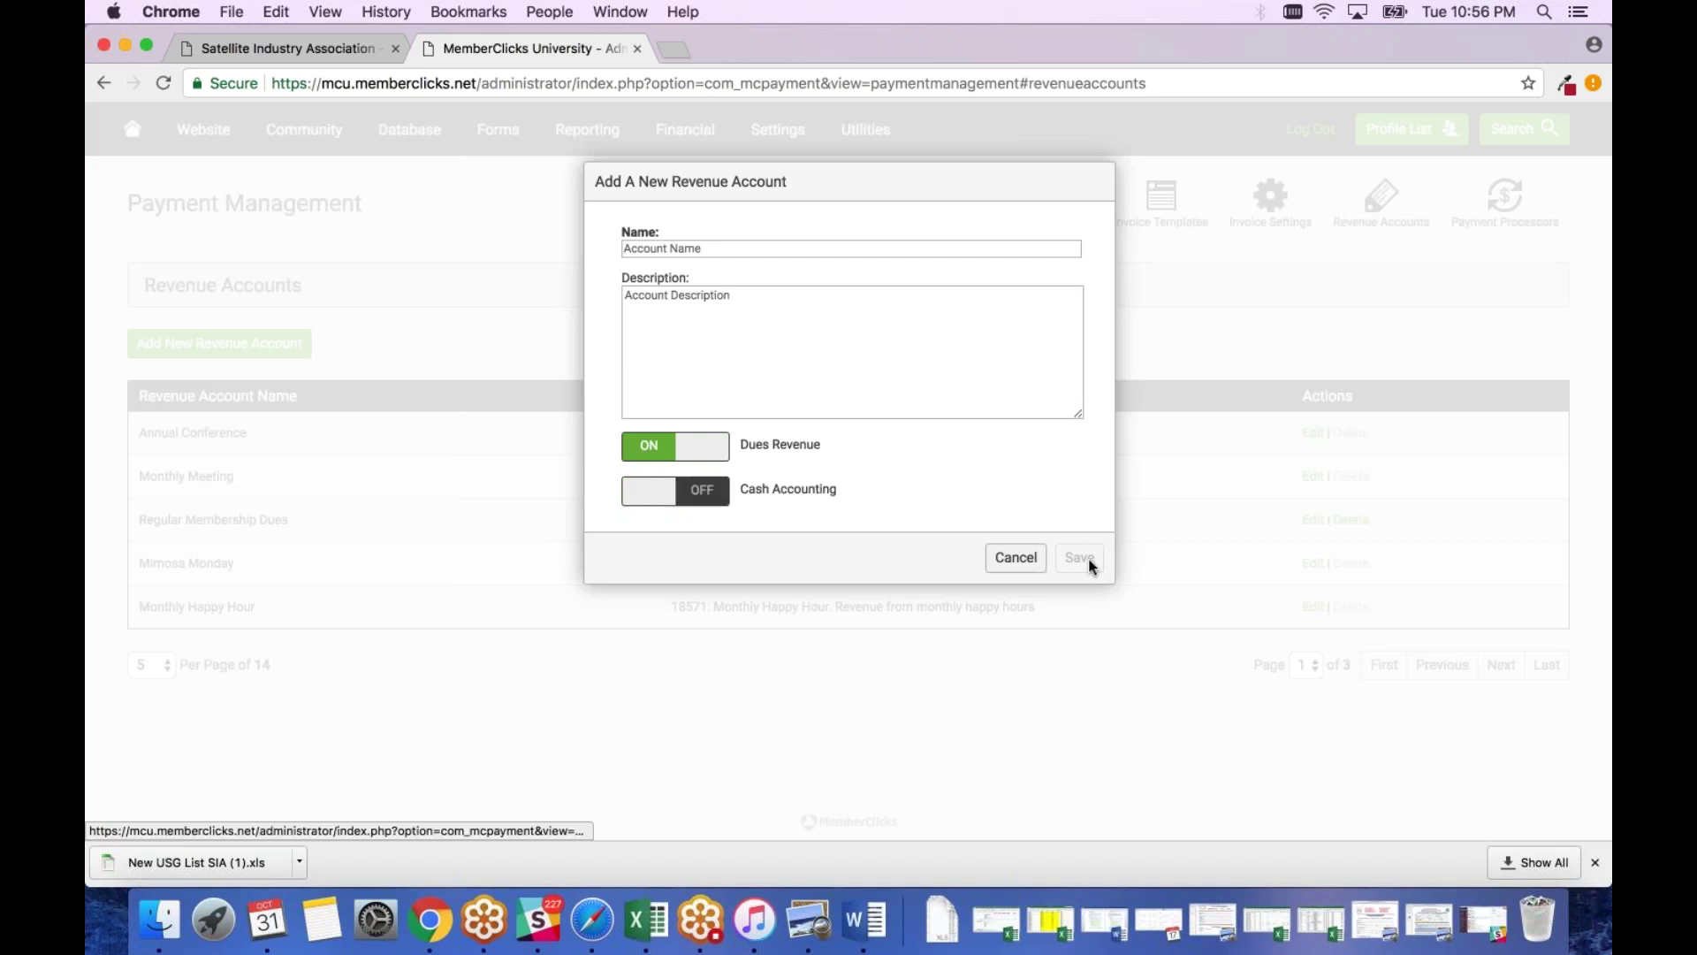
{"action": "left_click", "coordinate": [1018, 564]}
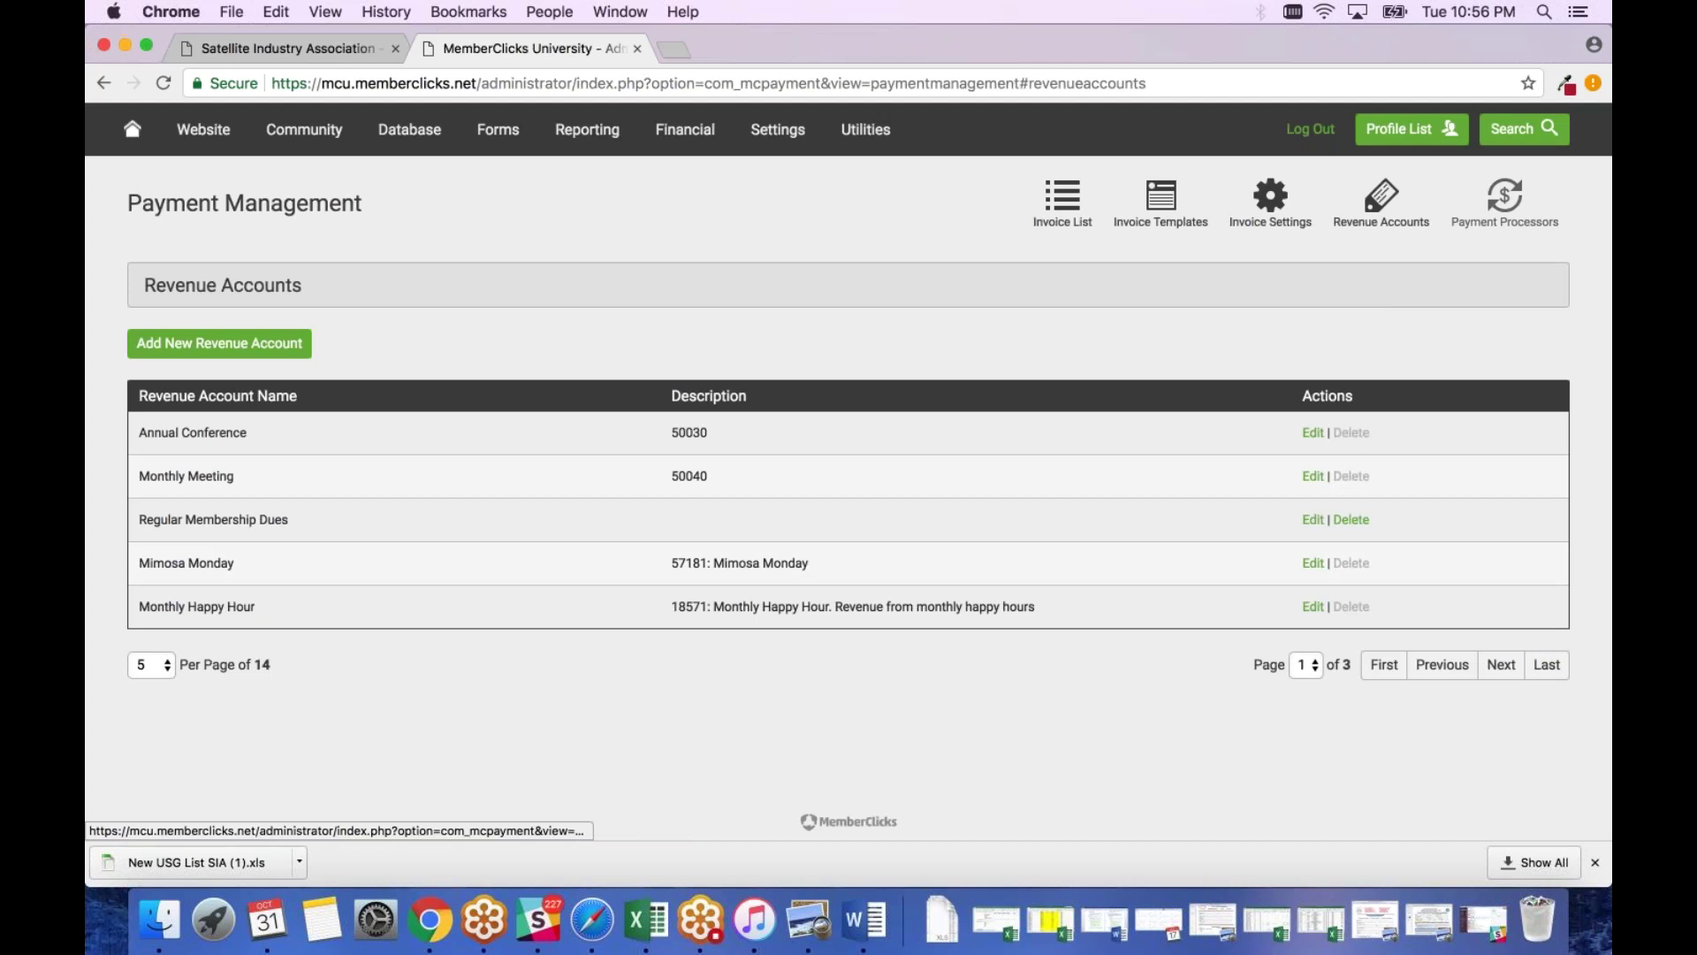
- Open the payment processors and review the Moolah processor's login, security key and credit card settings, closing without saving
{"action": "left_click", "coordinate": [1505, 198]}
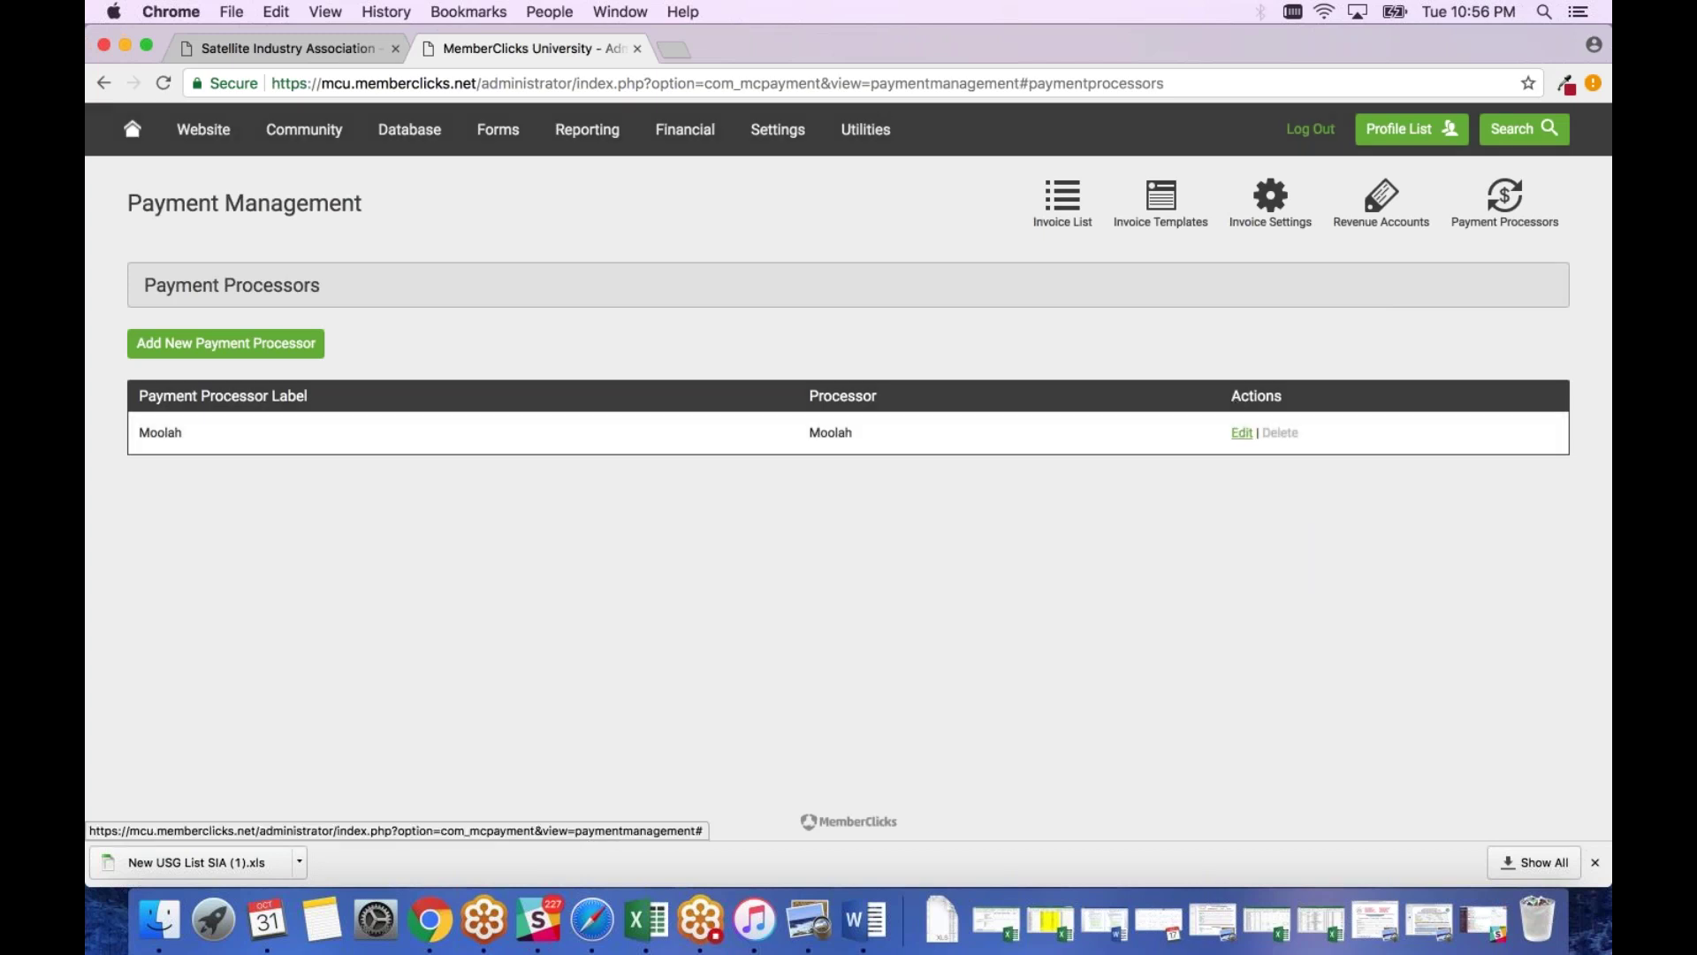
{"action": "left_click", "coordinate": [1241, 432]}
{"action": "left_click_drag", "start_coordinate": [813, 302], "coordinate": [730, 299]}
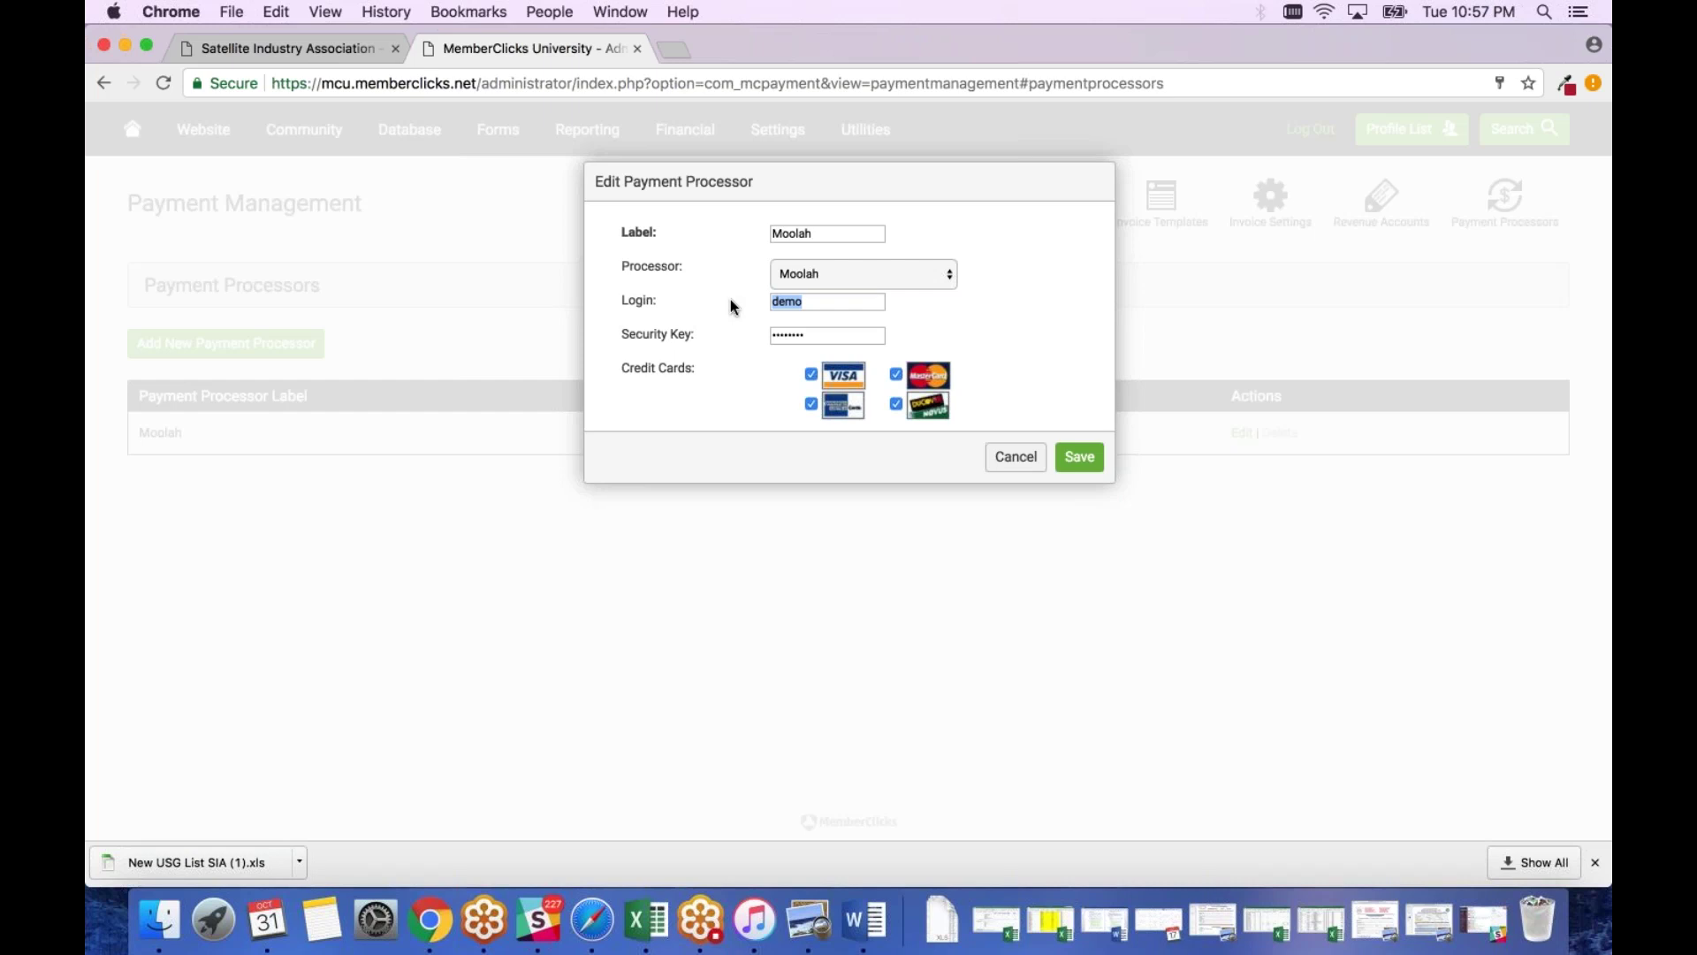
{"action": "left_click", "coordinate": [1010, 459]}
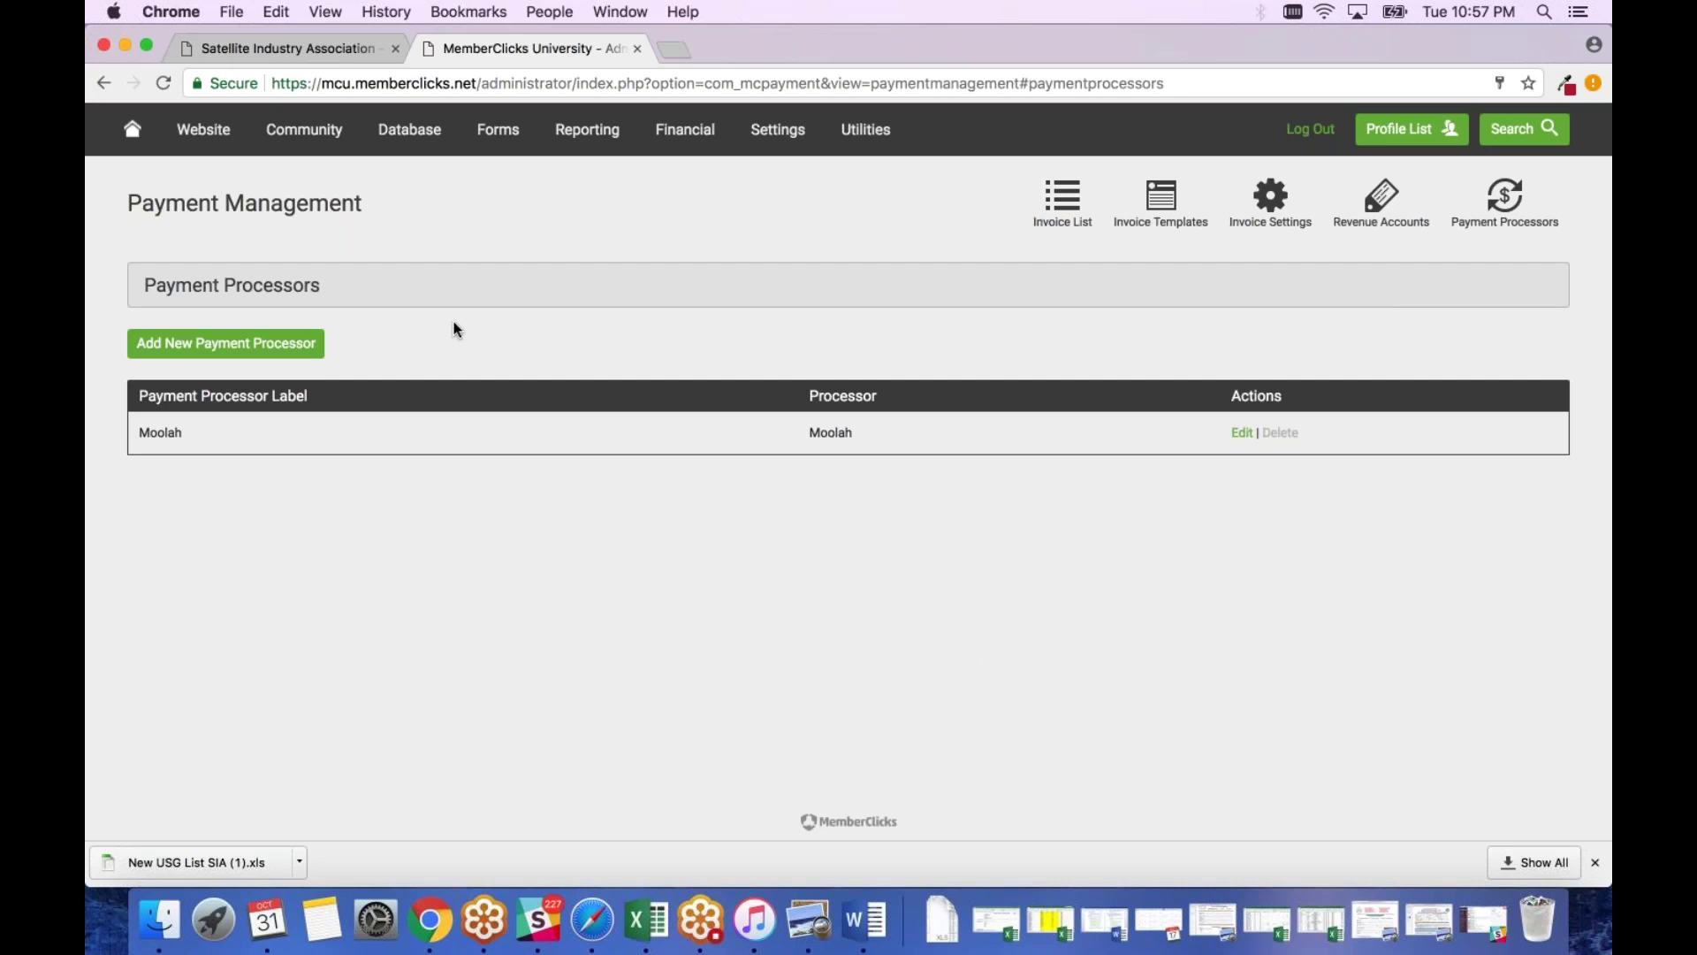
- Open attribute management, review the labels of the built-in Email Address attribute, and save its settings without changes
{"action": "mouse_move", "coordinate": [419, 132]}
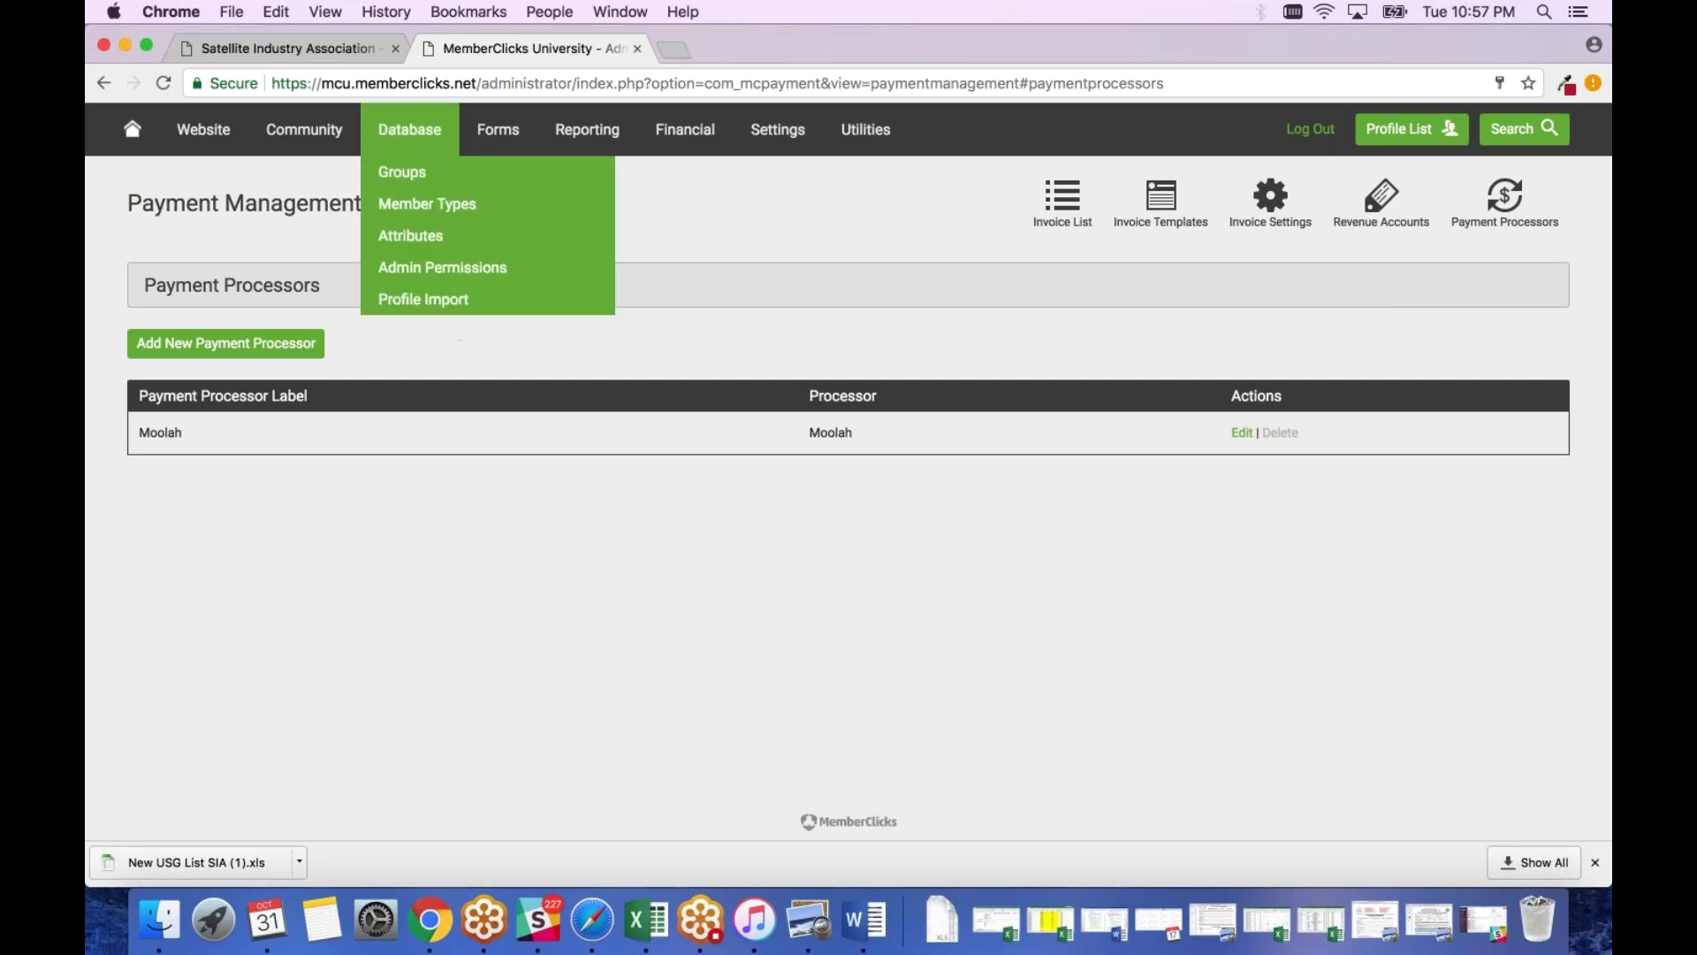
{"action": "left_click", "coordinate": [413, 236]}
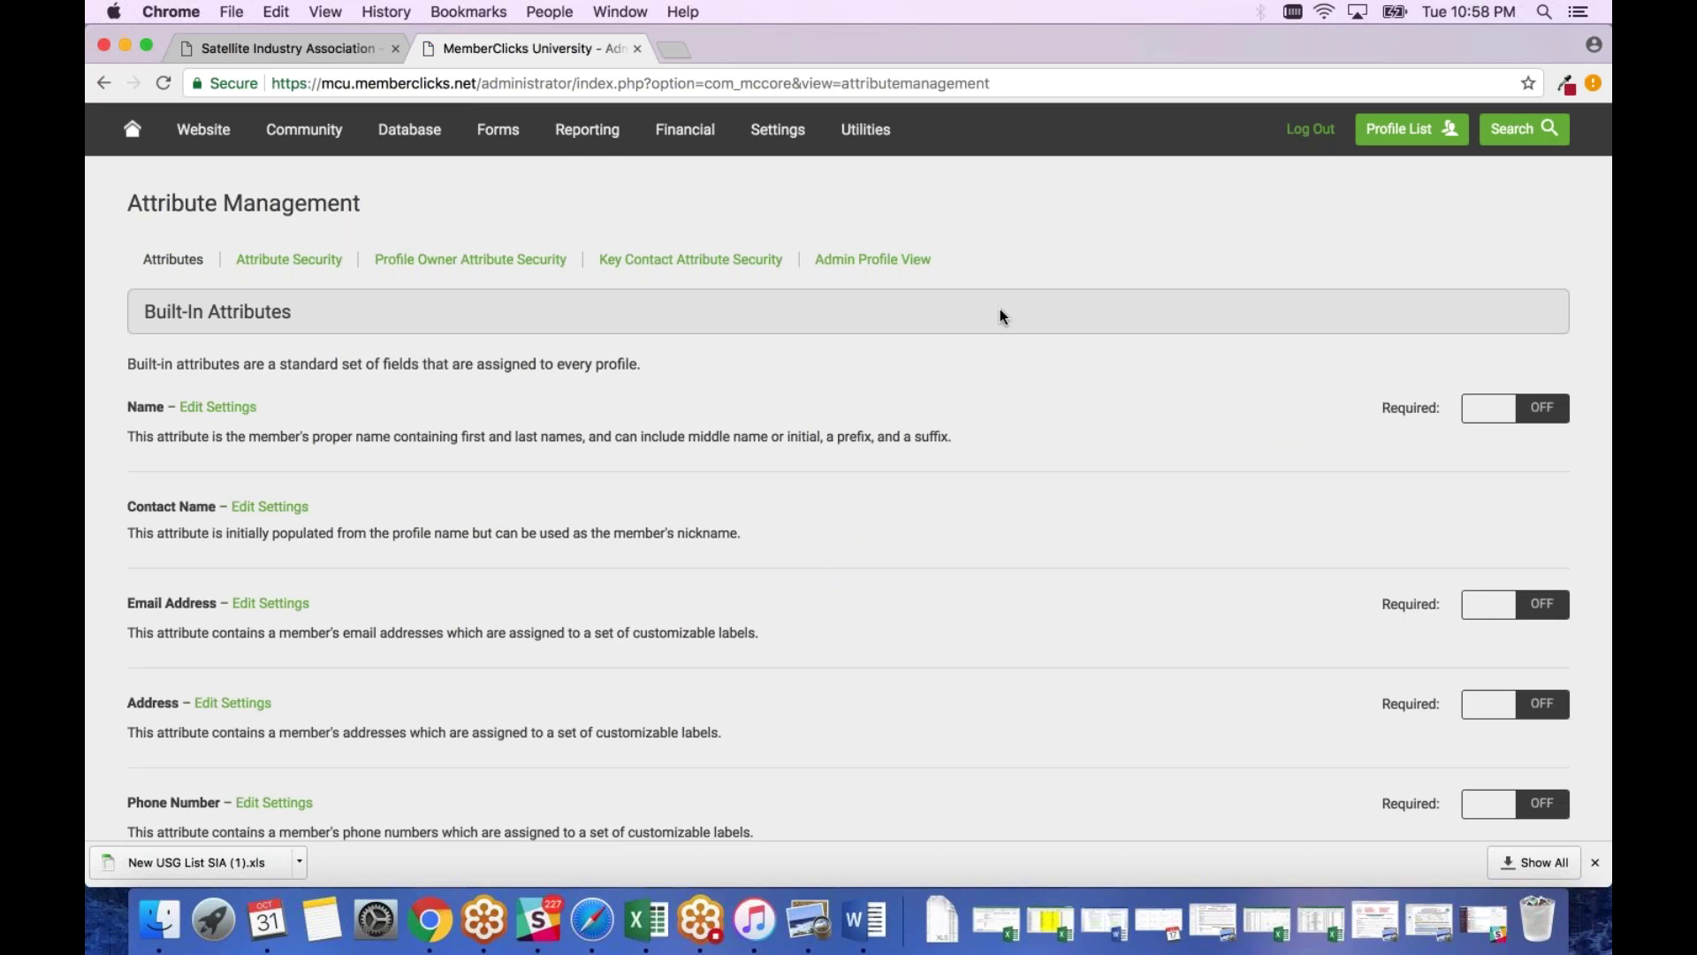
{"action": "scroll", "coordinate": [1001, 316], "scroll_direction": "down", "scroll_amount": 3}
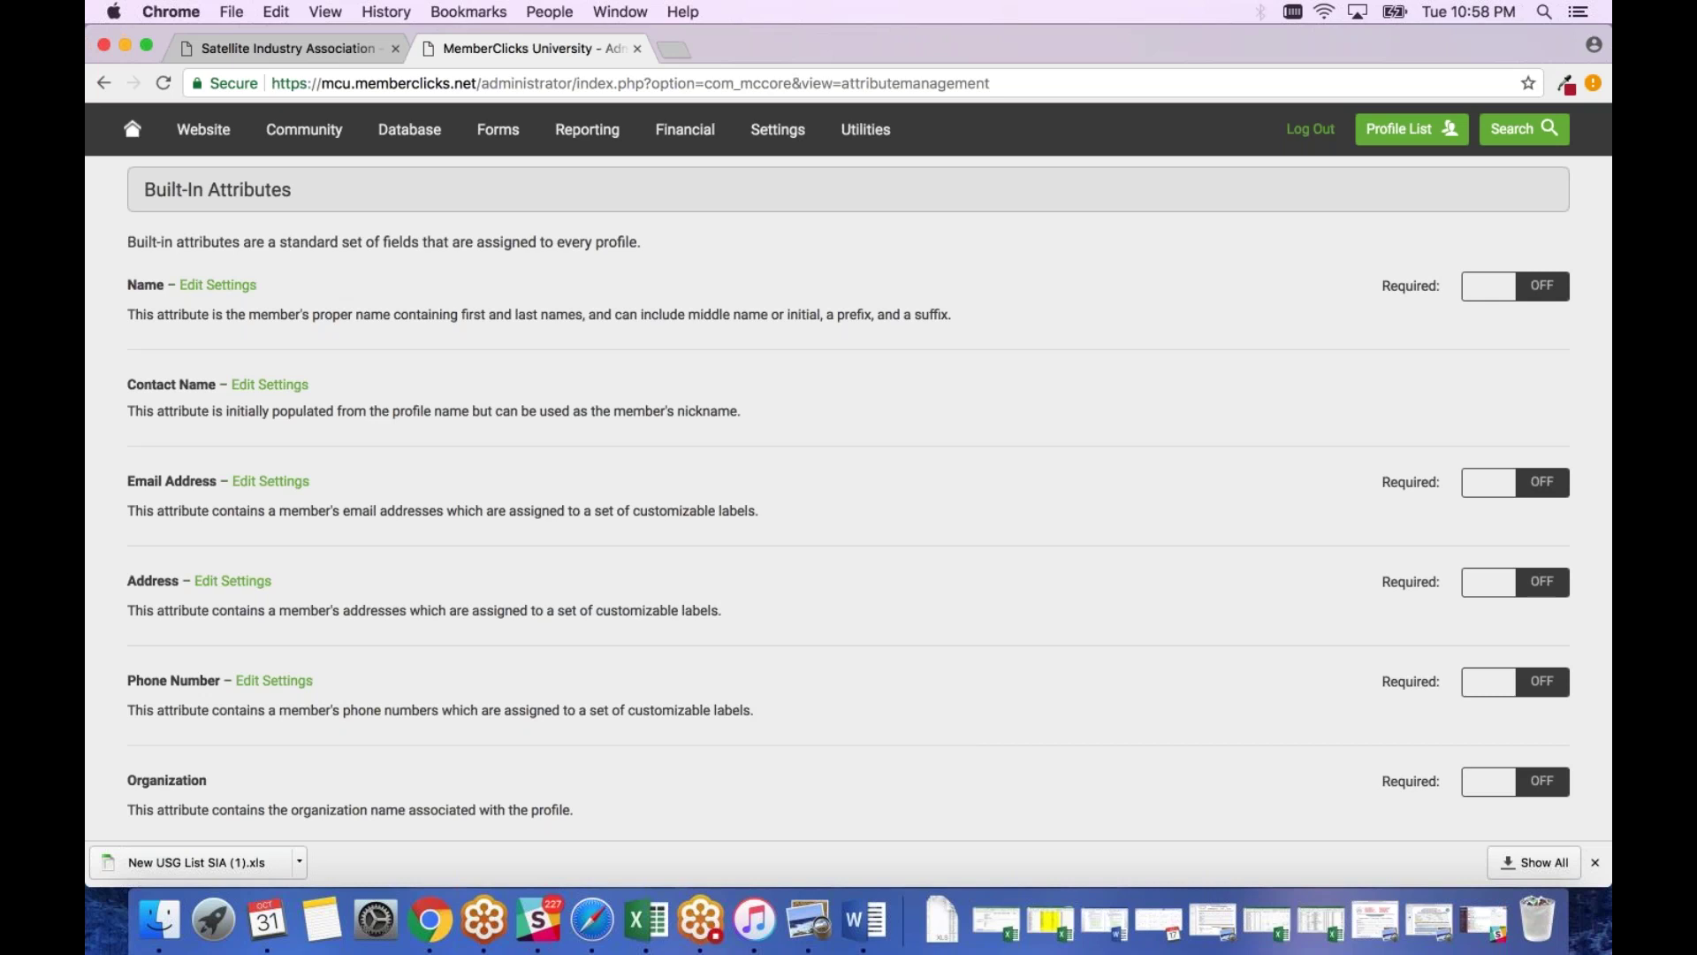
{"action": "left_click", "coordinate": [277, 489]}
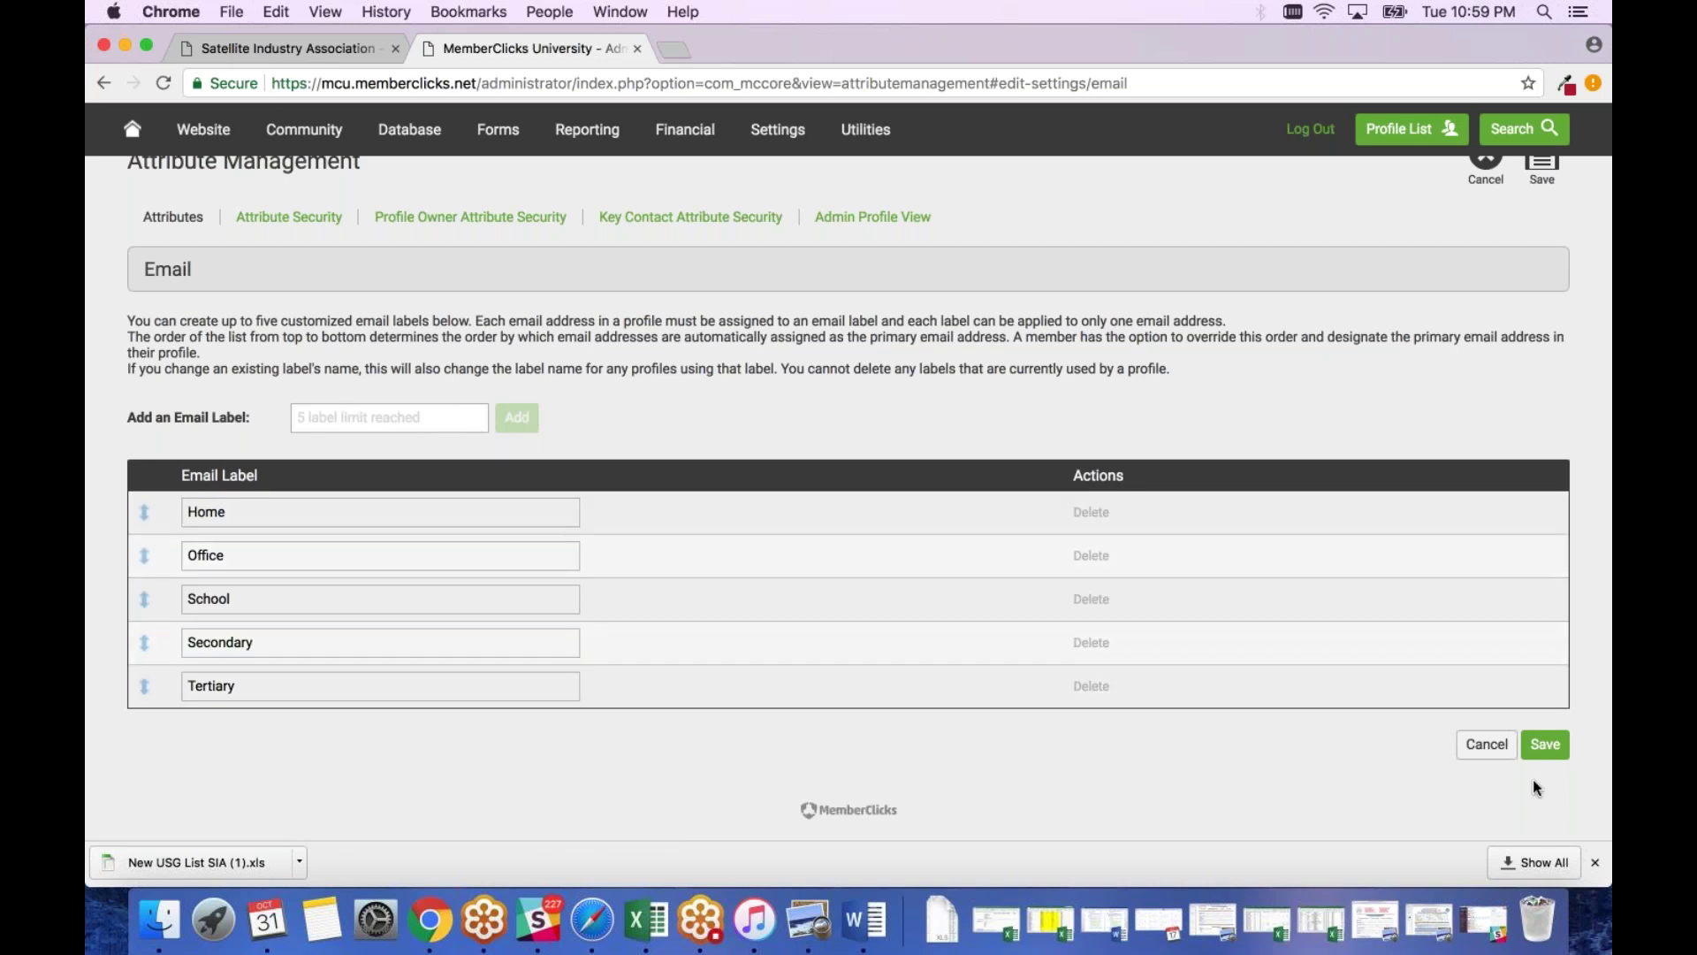
{"action": "left_click", "coordinate": [1545, 745]}
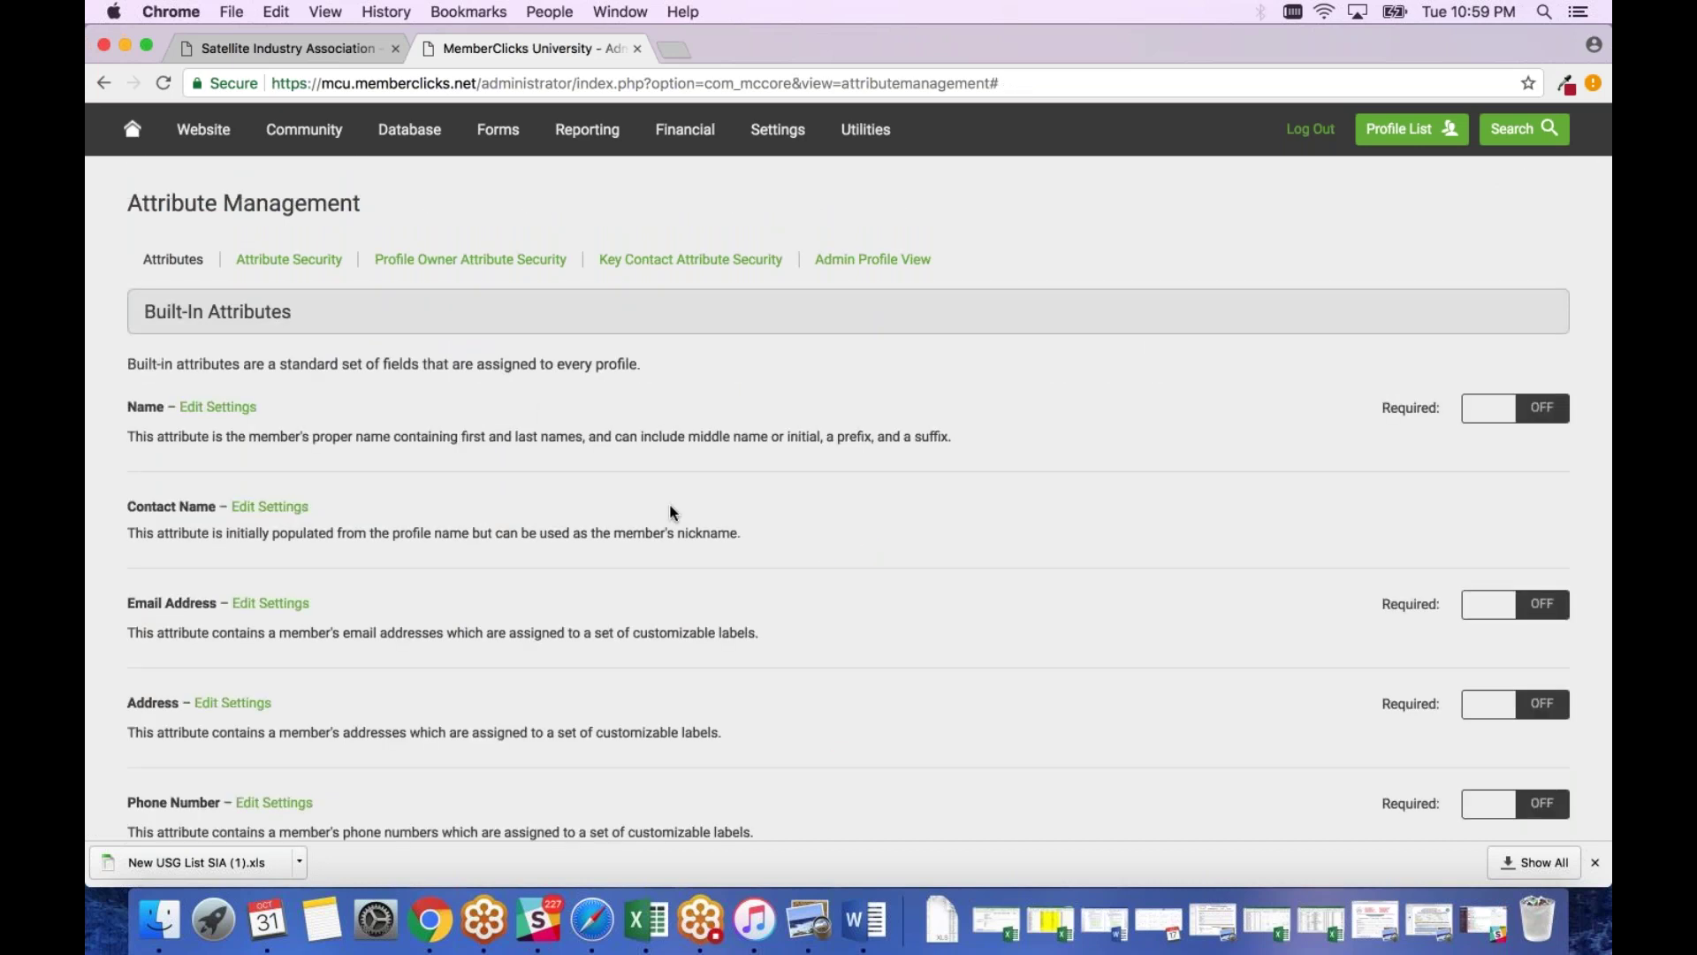
- Review the remaining built-in attributes and the custom attributes with their types, actions and required settings
{"action": "scroll", "coordinate": [672, 512], "scroll_direction": "down", "scroll_amount": 3}
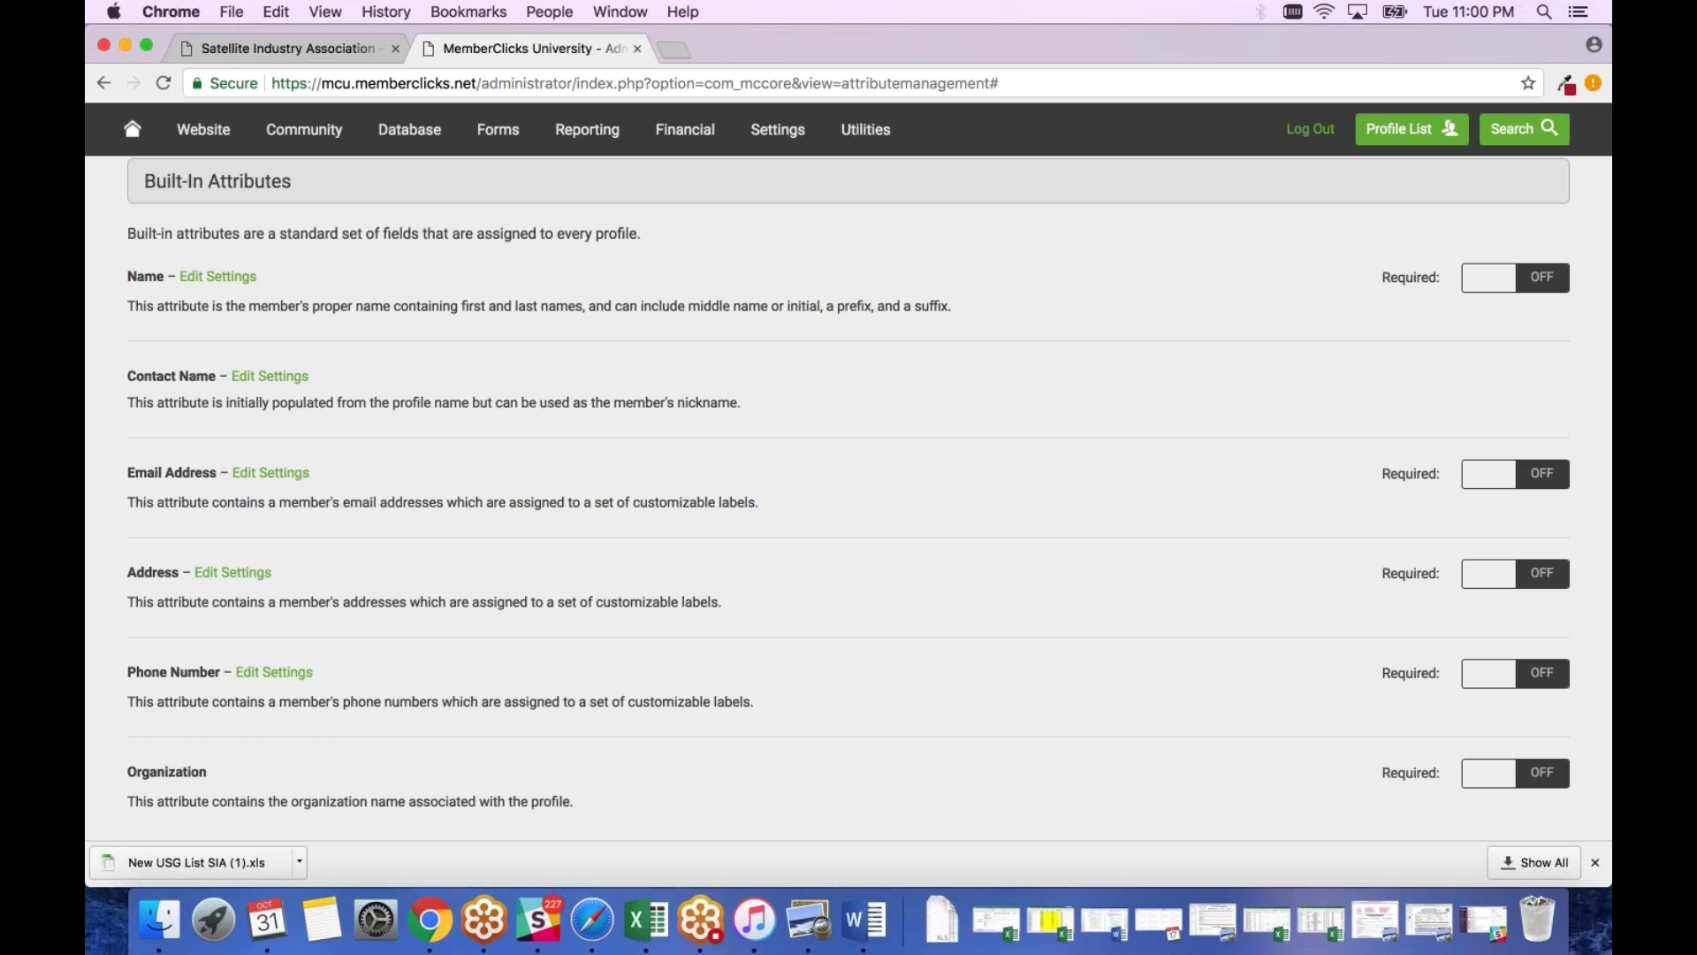
{"action": "scroll", "coordinate": [821, 580], "scroll_direction": "down", "scroll_amount": 5}
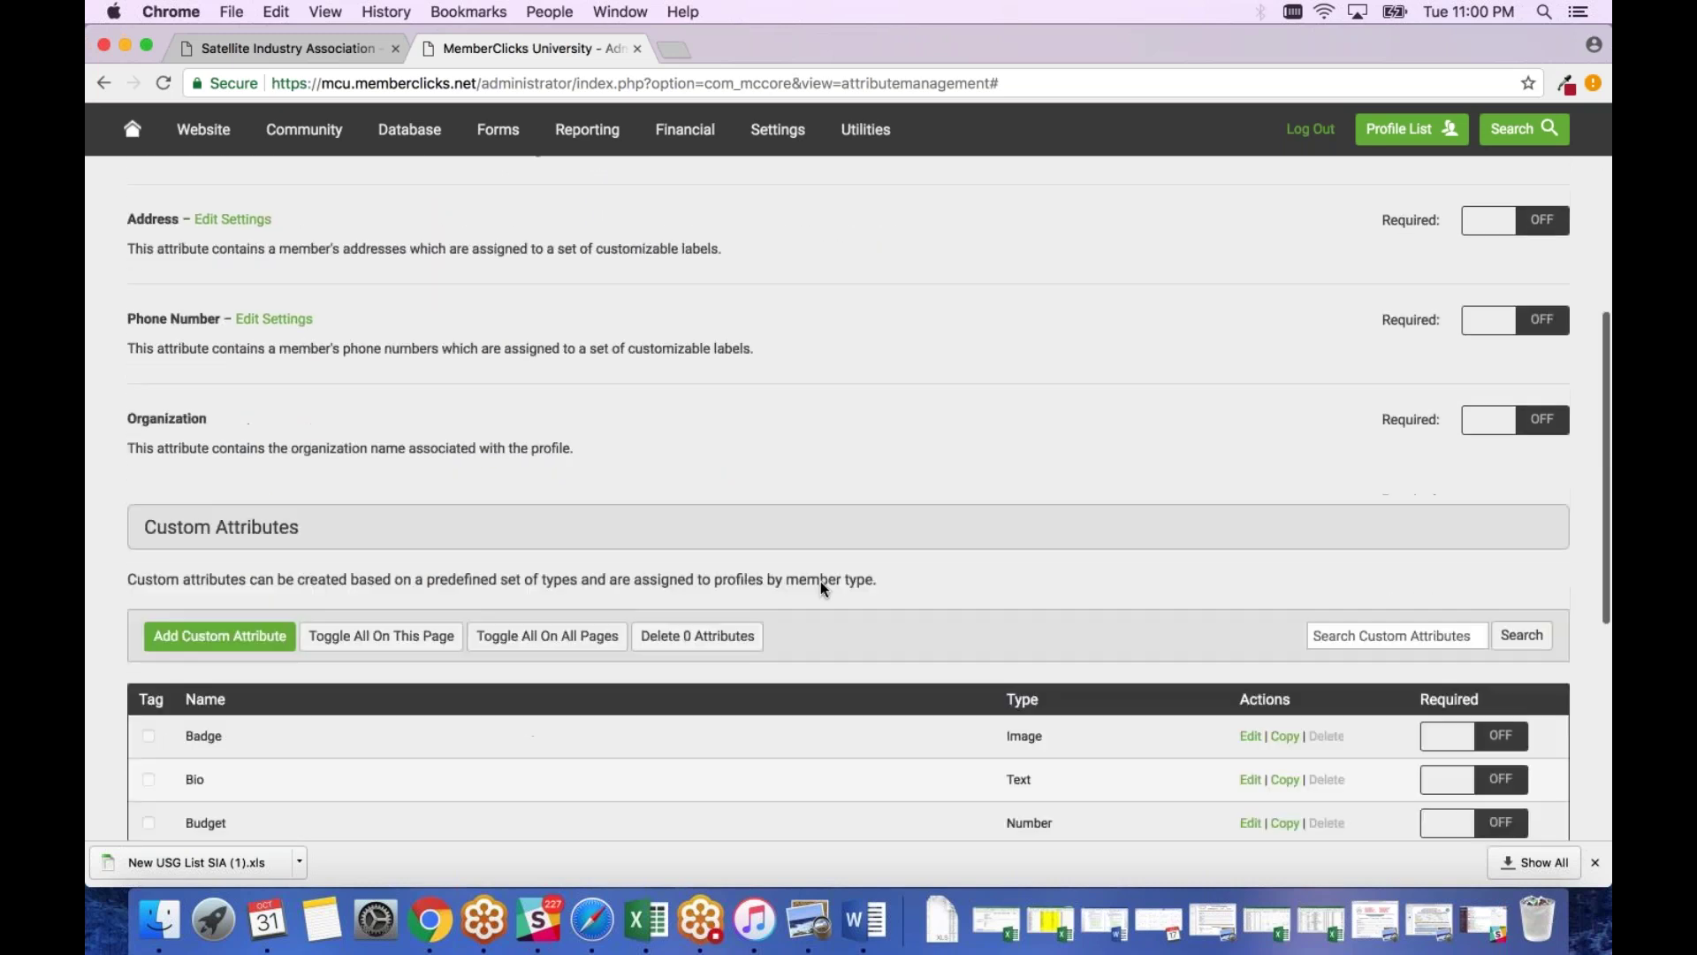
{"action": "scroll", "coordinate": [821, 587], "scroll_direction": "down", "scroll_amount": 5}
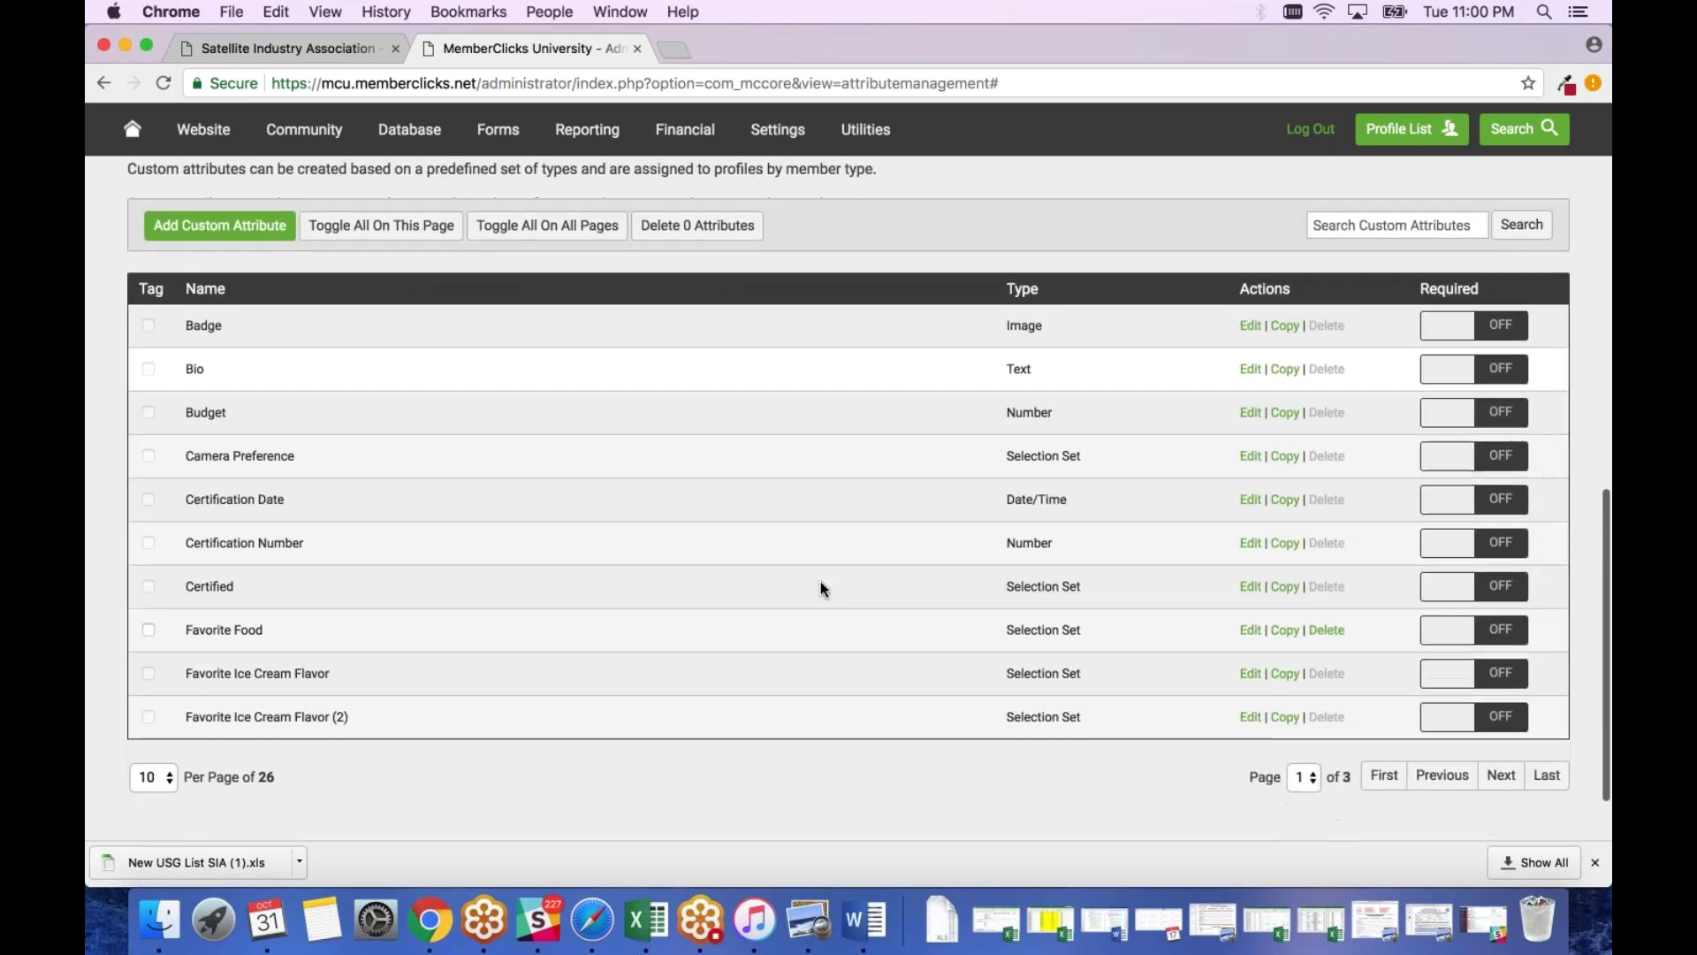
{"action": "scroll", "coordinate": [820, 583], "scroll_direction": "down", "scroll_amount": 1}
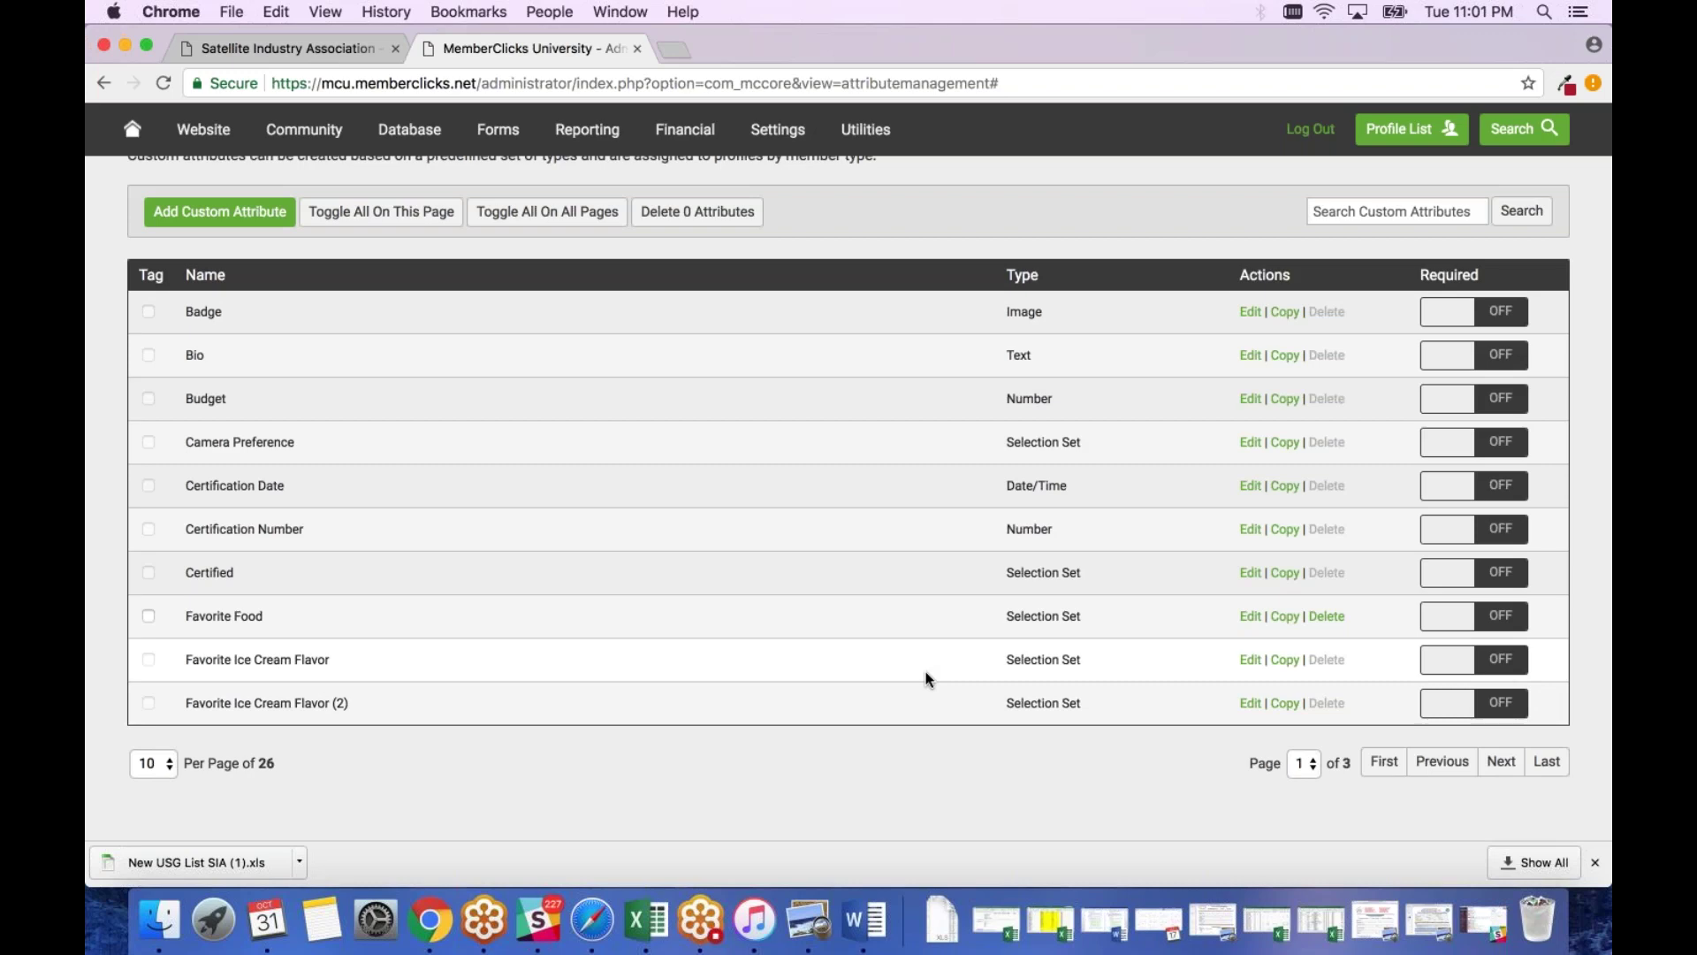
{"action": "scroll", "coordinate": [925, 672], "scroll_direction": "up", "scroll_amount": 10}
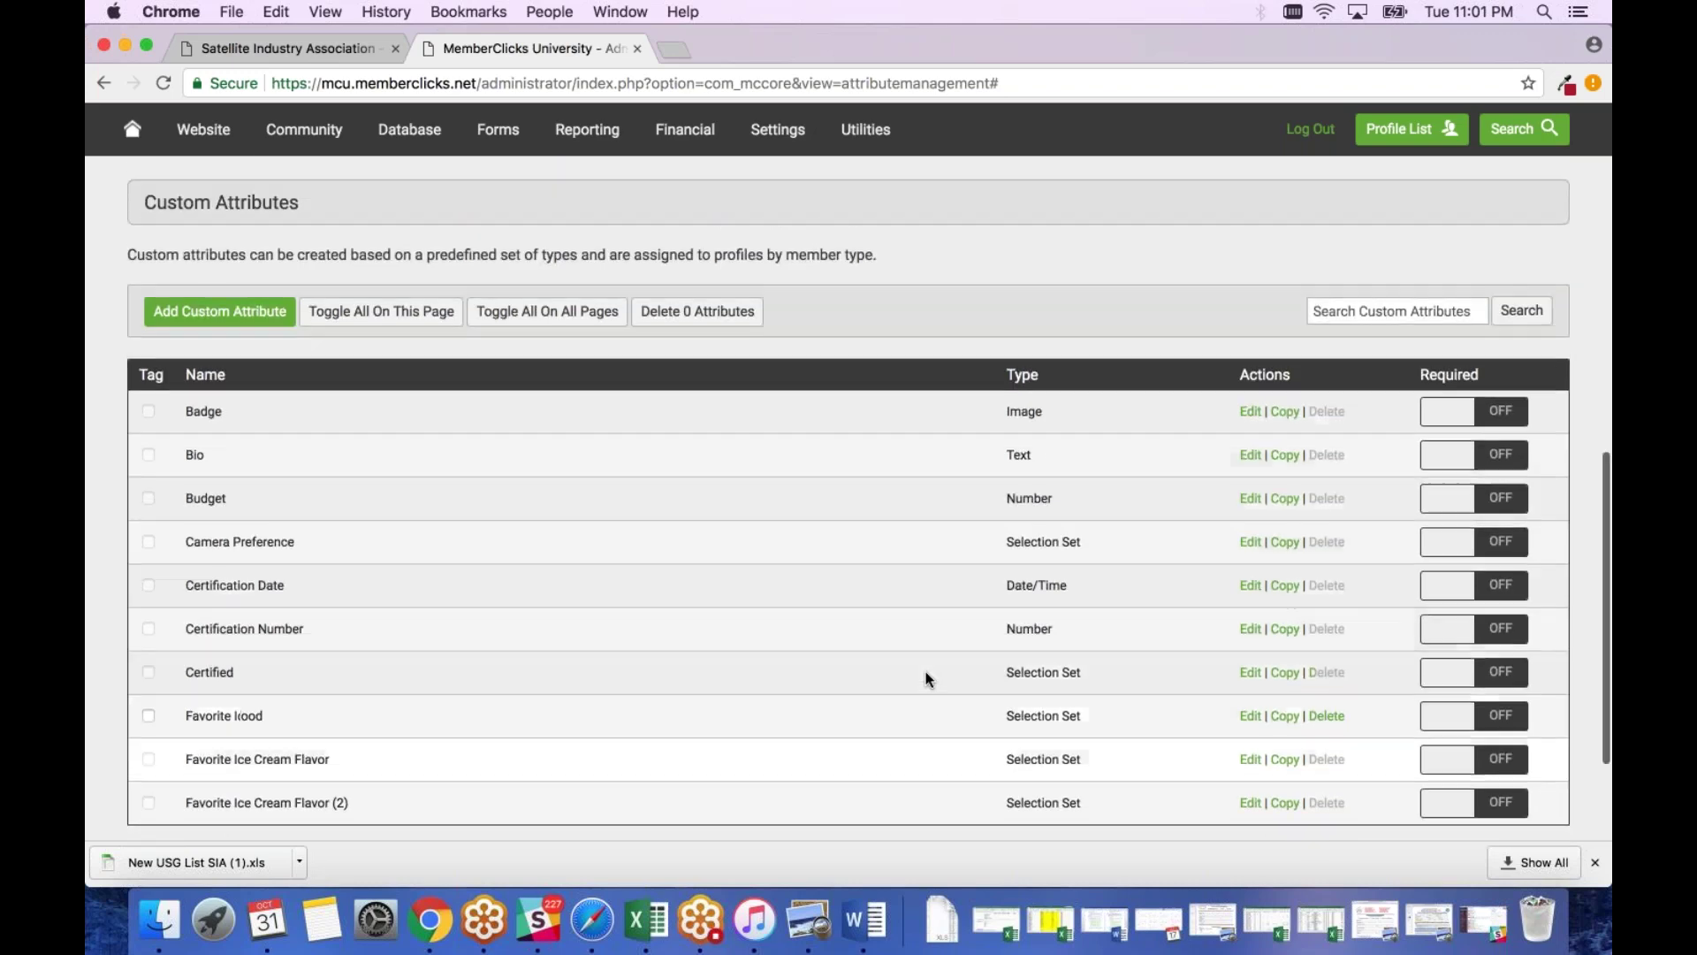
{"action": "scroll", "coordinate": [925, 672], "scroll_direction": "up", "scroll_amount": 8}
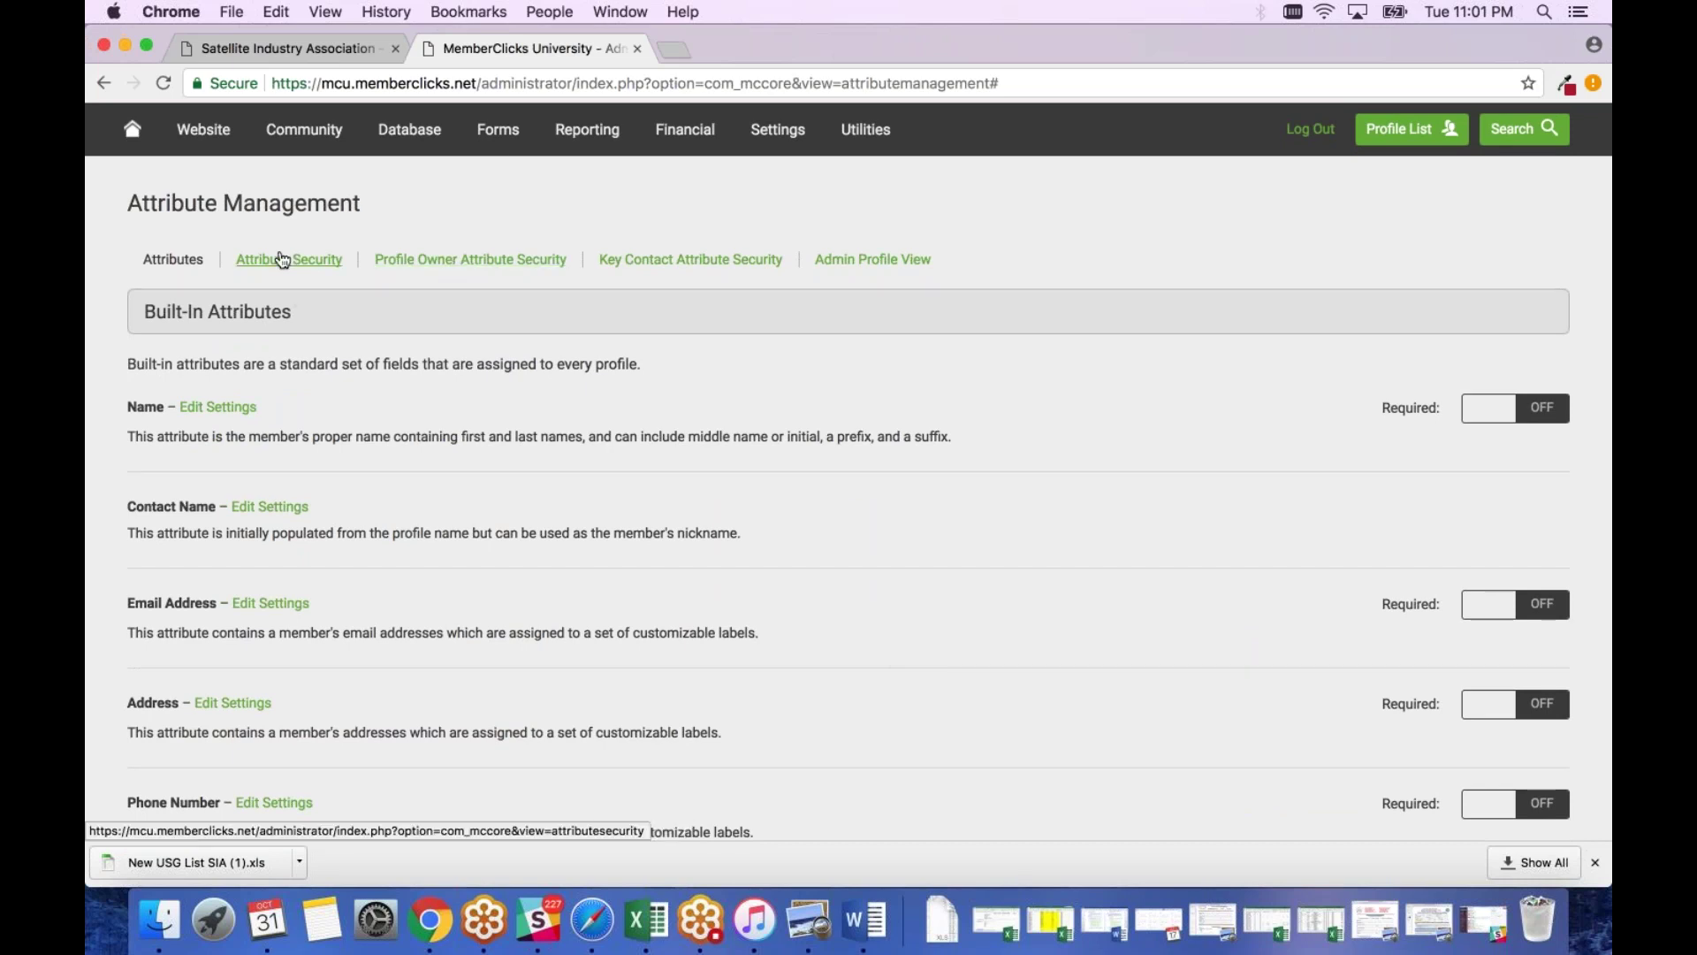
- Open Profile Owner Attribute Security and examine the view, edit and hidden permissions, focusing on the 1st Year Professional group
{"action": "left_click", "coordinate": [503, 265]}
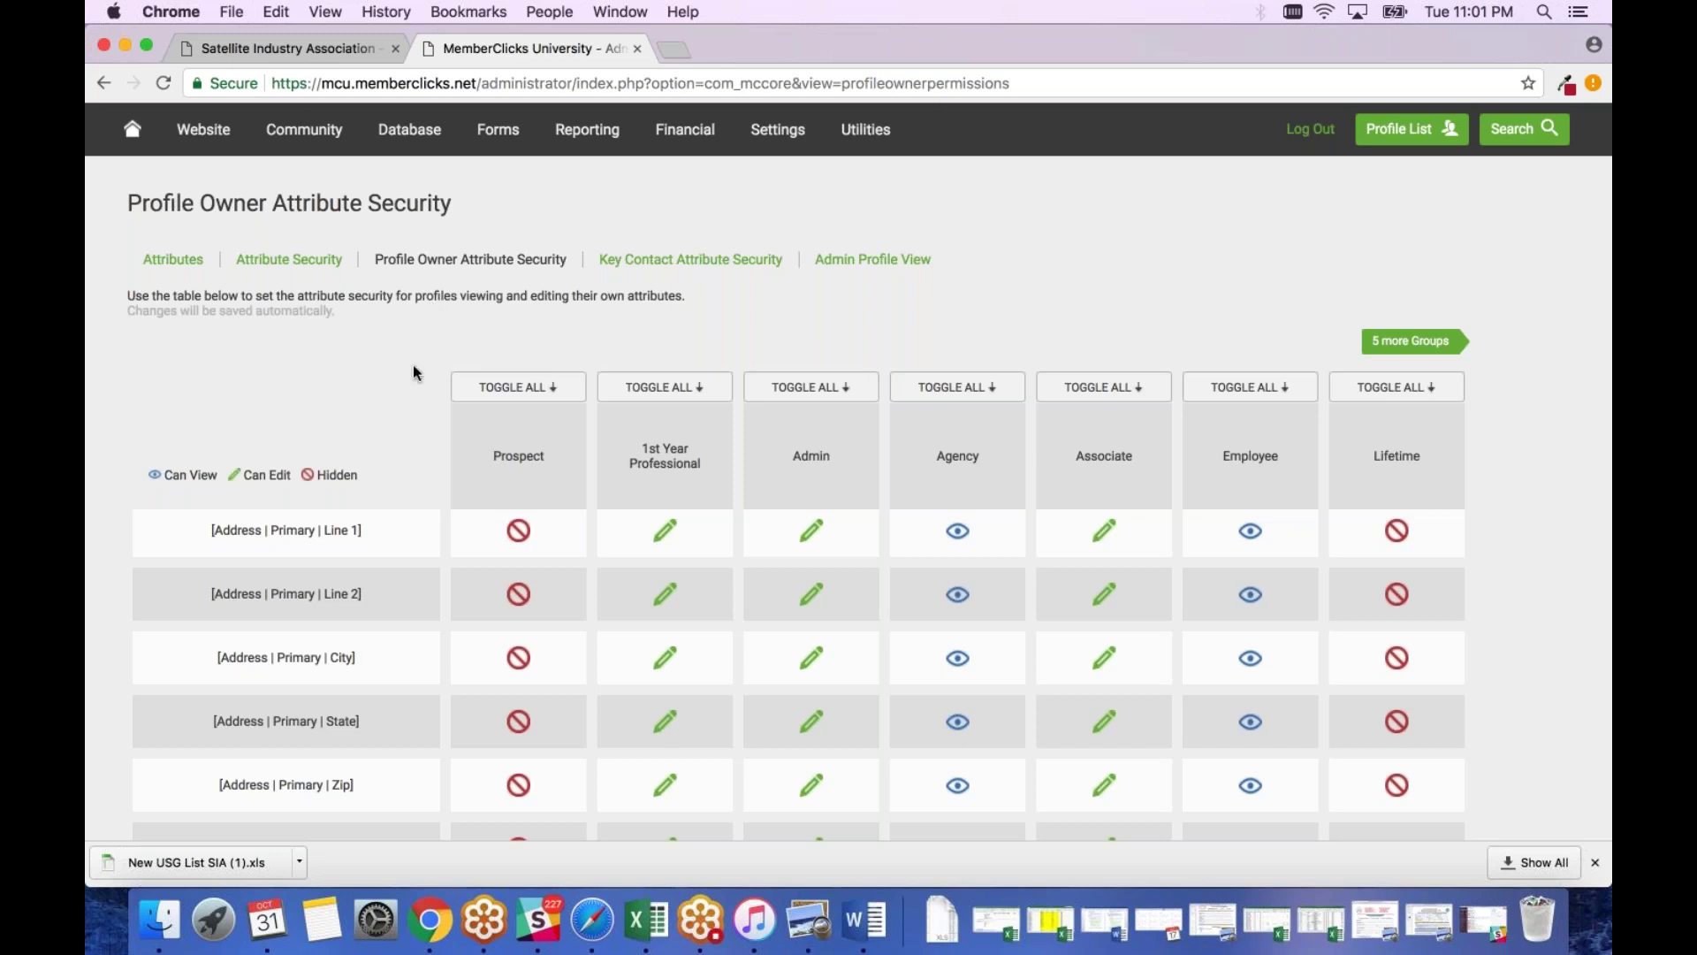
{"action": "left_click_drag", "start_coordinate": [148, 475], "coordinate": [363, 478]}
{"action": "left_click", "coordinate": [361, 473]}
{"action": "scroll", "coordinate": [1082, 581], "scroll_direction": "down", "scroll_amount": 2}
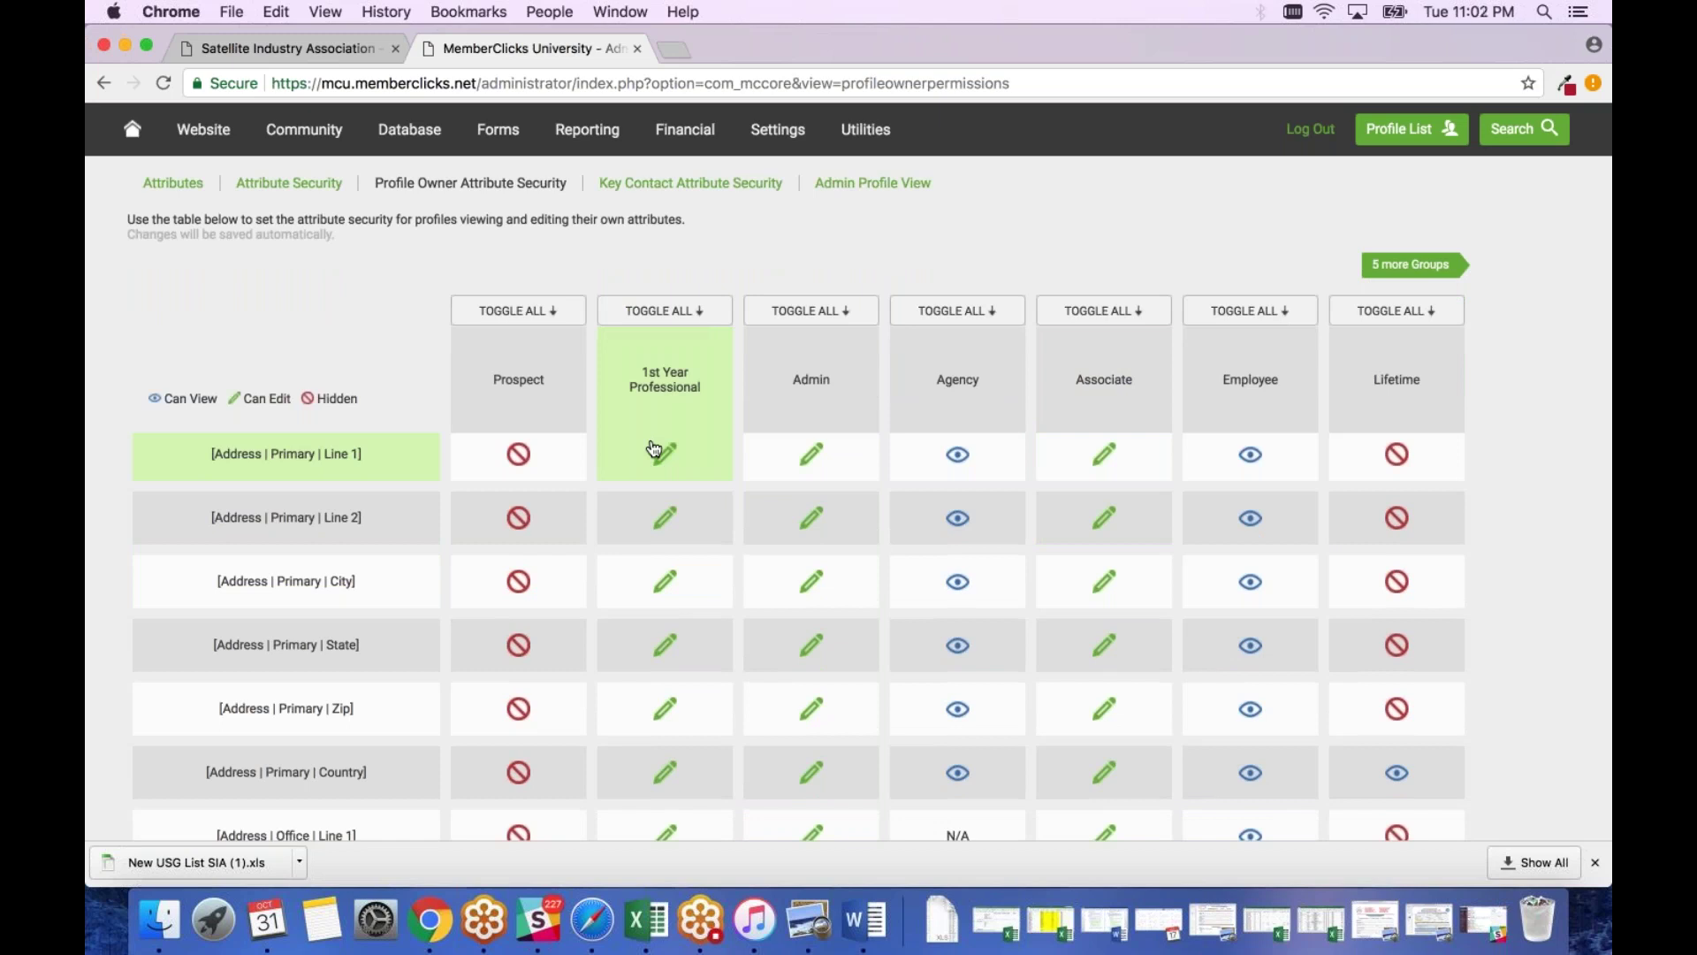
{"action": "left_click", "coordinate": [683, 315]}
{"action": "left_click", "coordinate": [661, 381]}
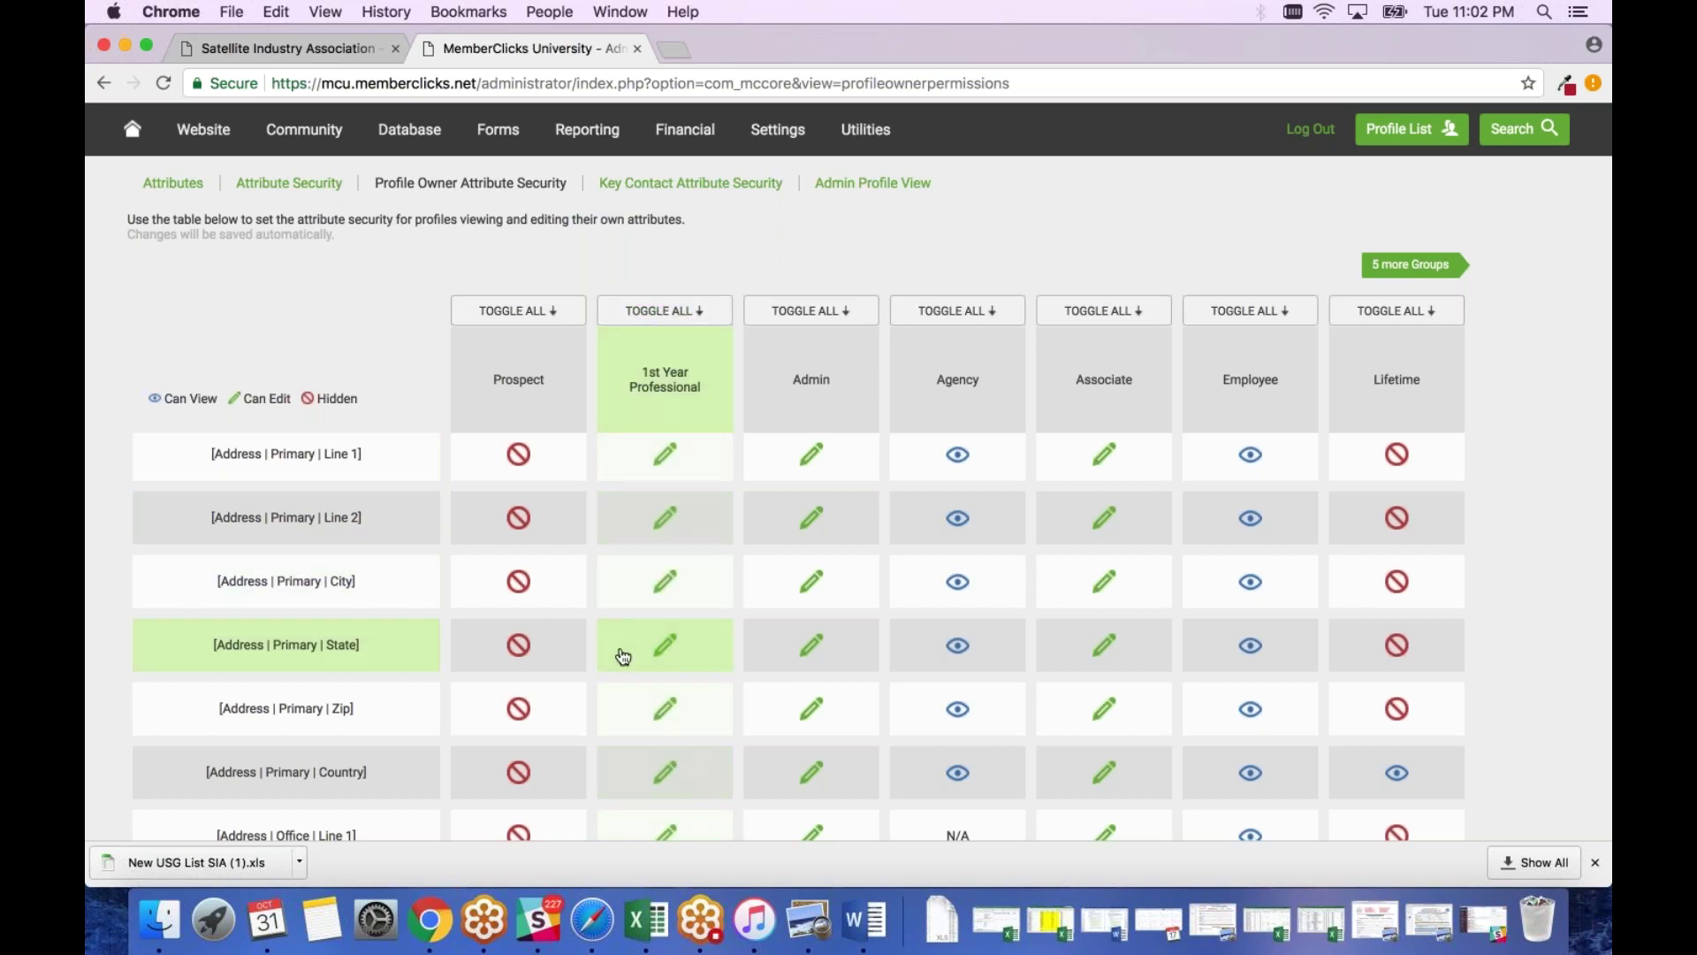
{"action": "scroll", "coordinate": [653, 670], "scroll_direction": "down", "scroll_amount": 4}
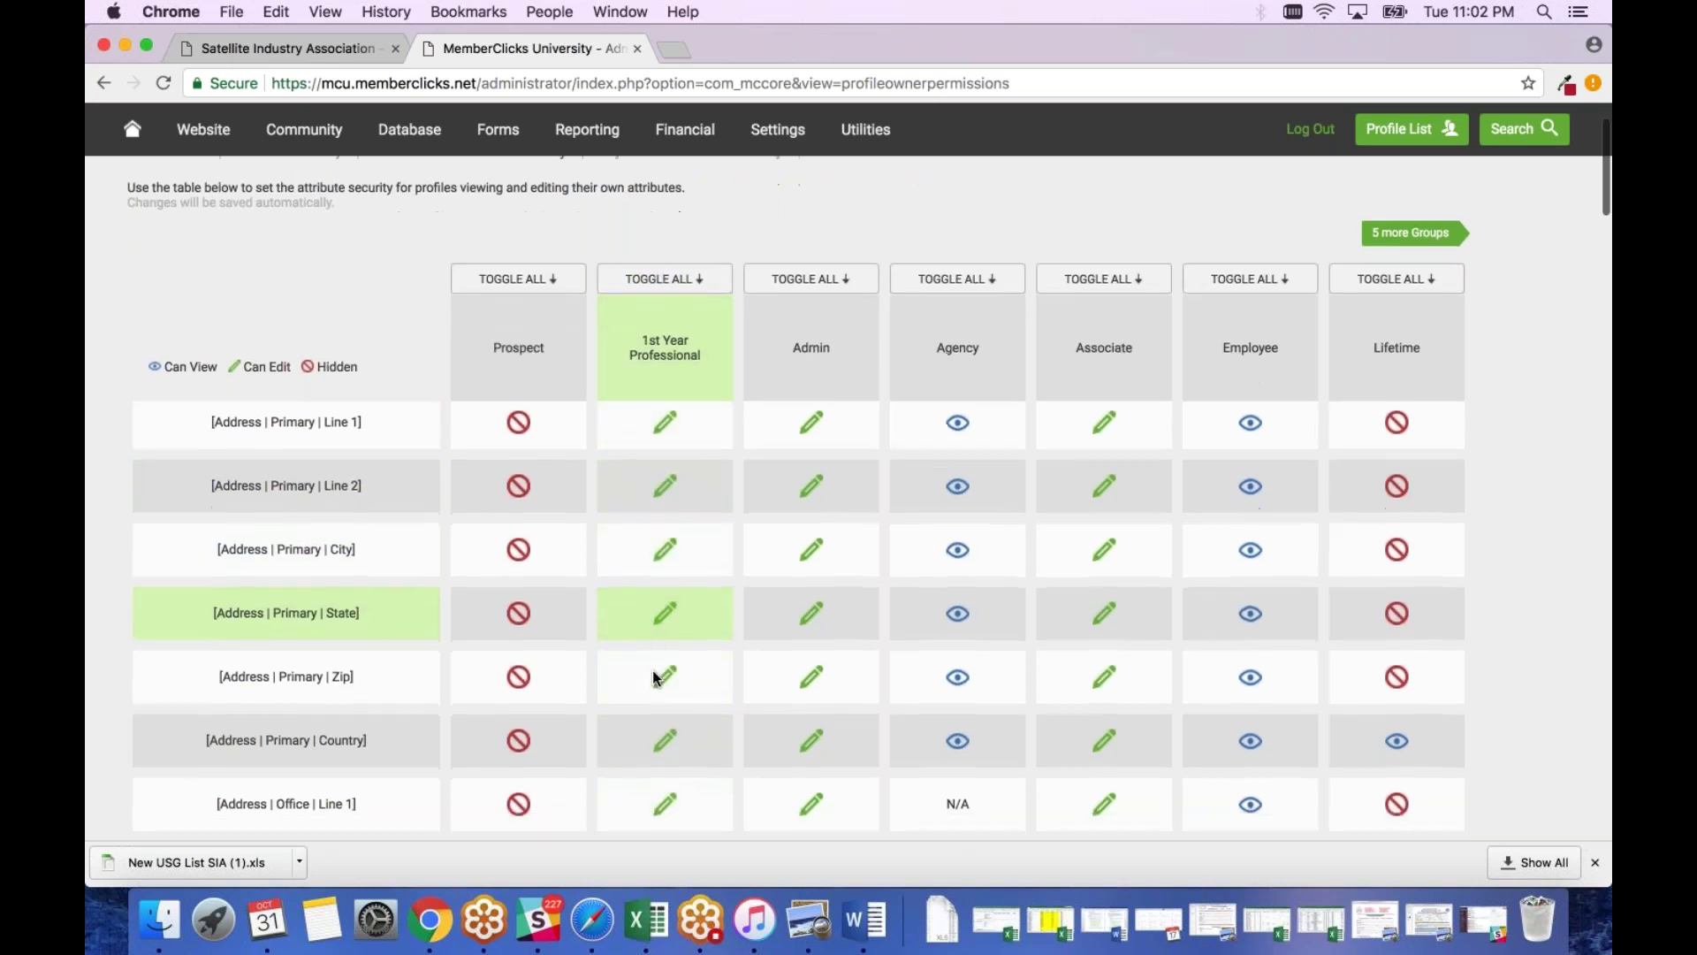
{"action": "scroll", "coordinate": [653, 670], "scroll_direction": "down", "scroll_amount": 20}
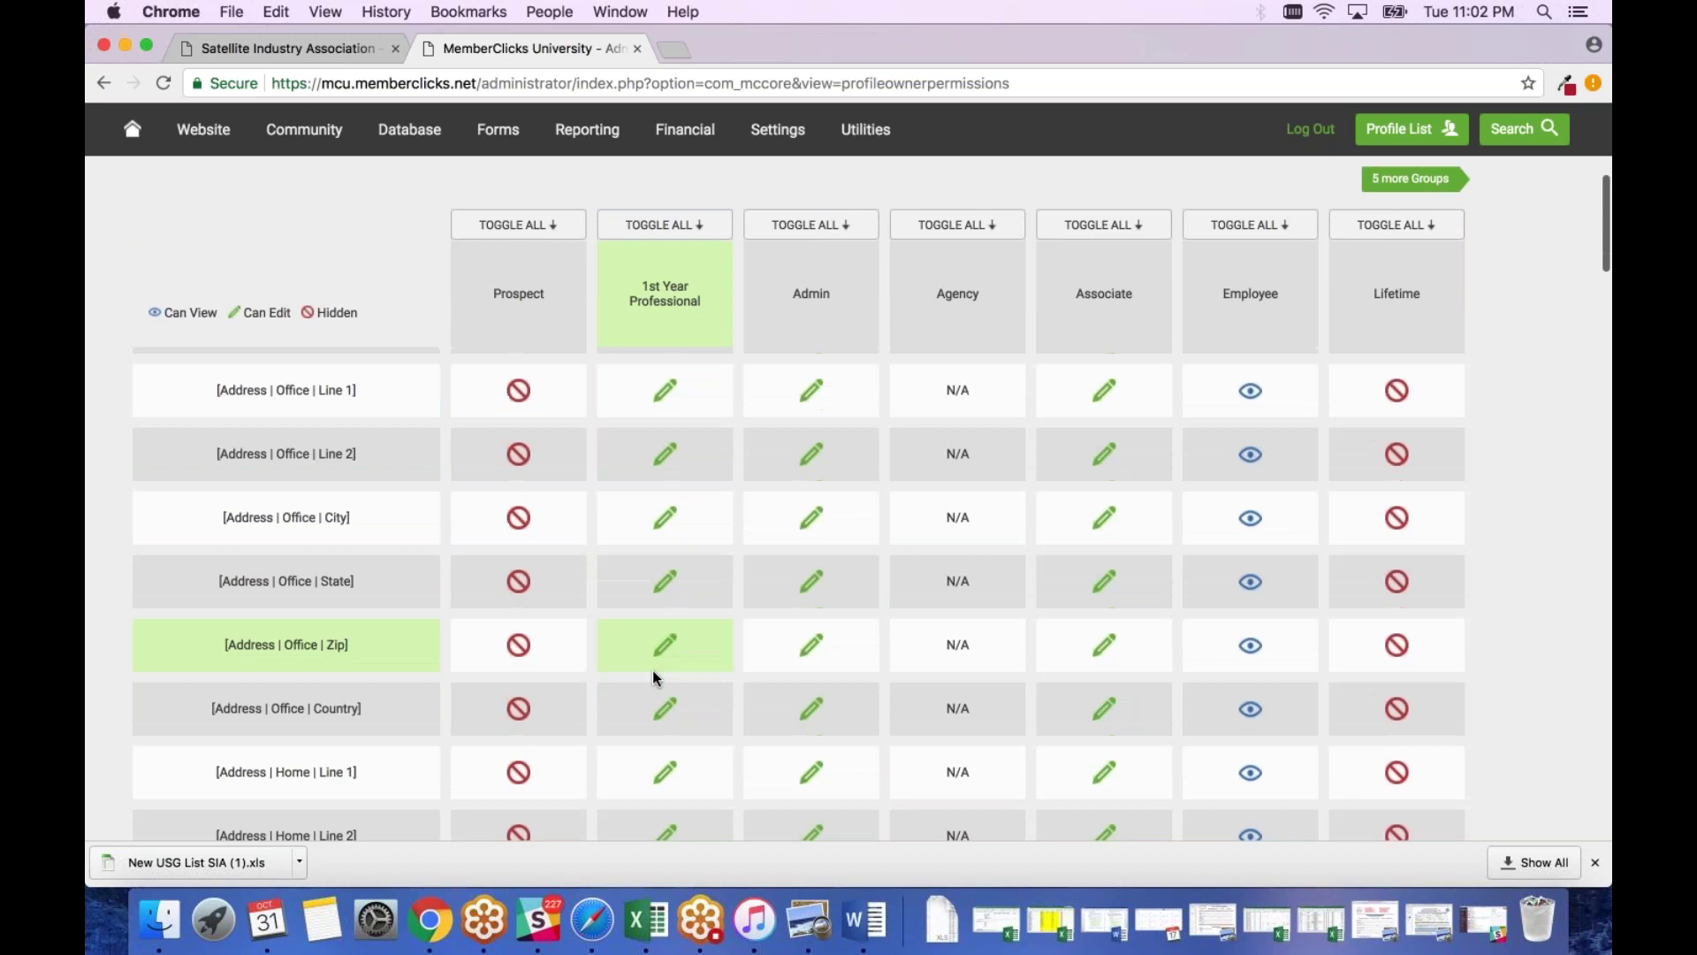
{"action": "scroll", "coordinate": [652, 670], "scroll_direction": "down", "scroll_amount": 20}
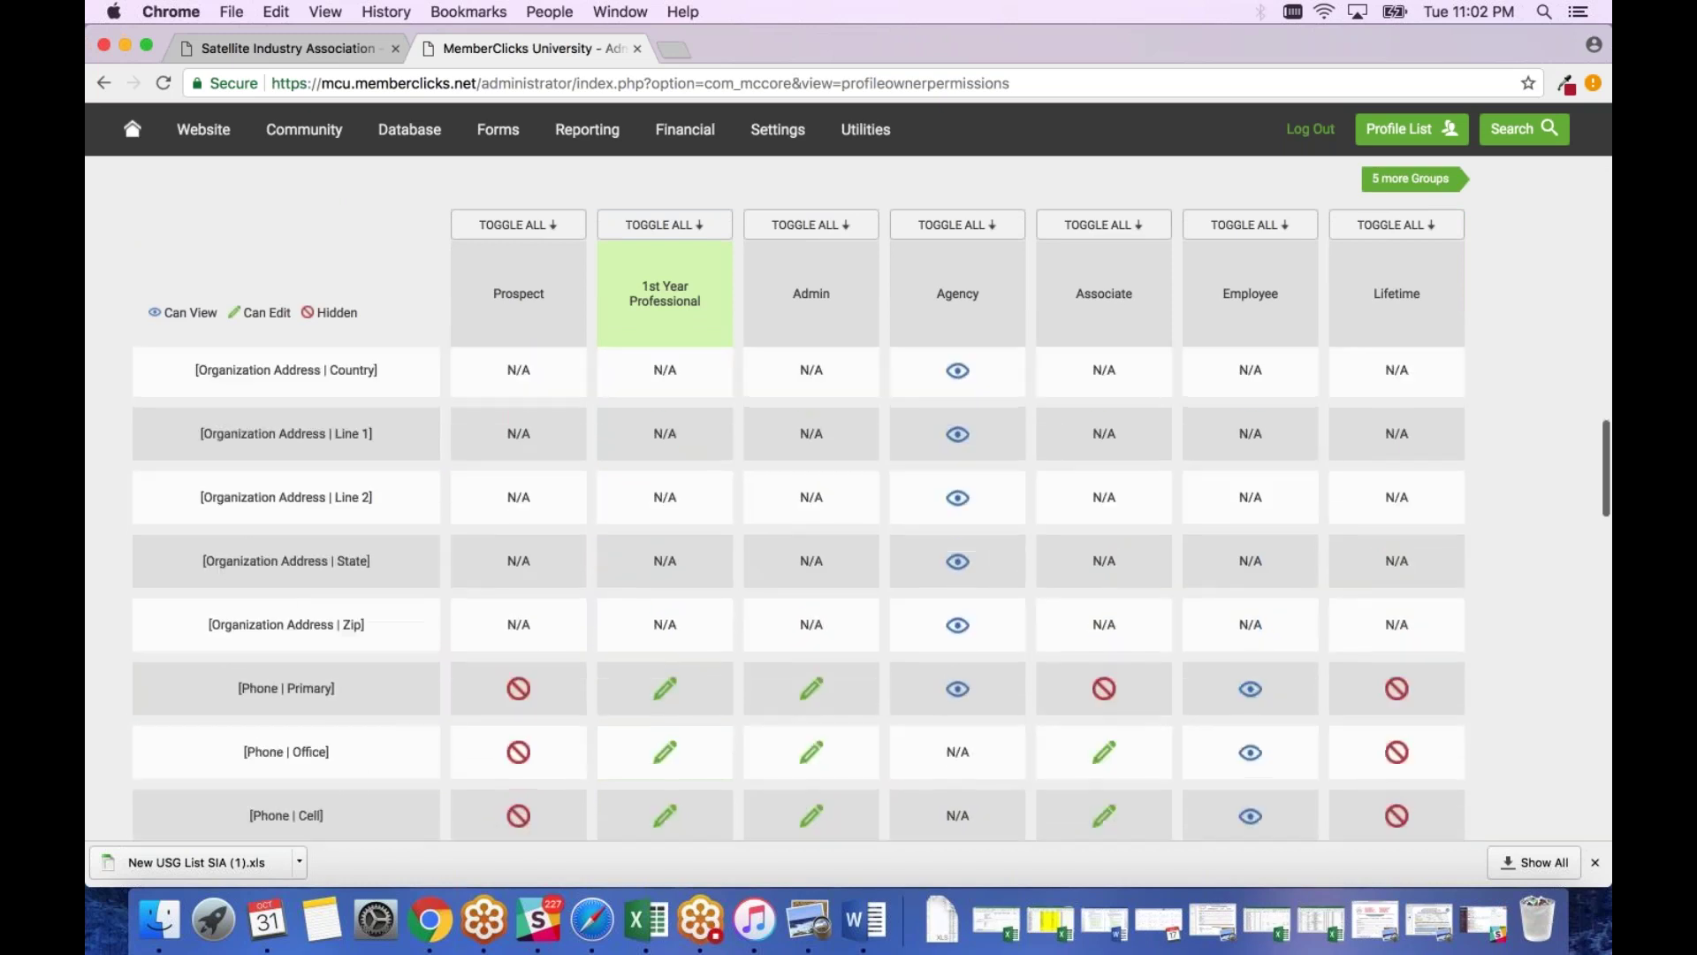
- Set the 1st Year Professional group's own-profile permissions to Can View for Join Date, Last Renewal Date, Last Modified Date, Group and Member Status
{"action": "scroll", "coordinate": [652, 670], "scroll_direction": "down", "scroll_amount": 20}
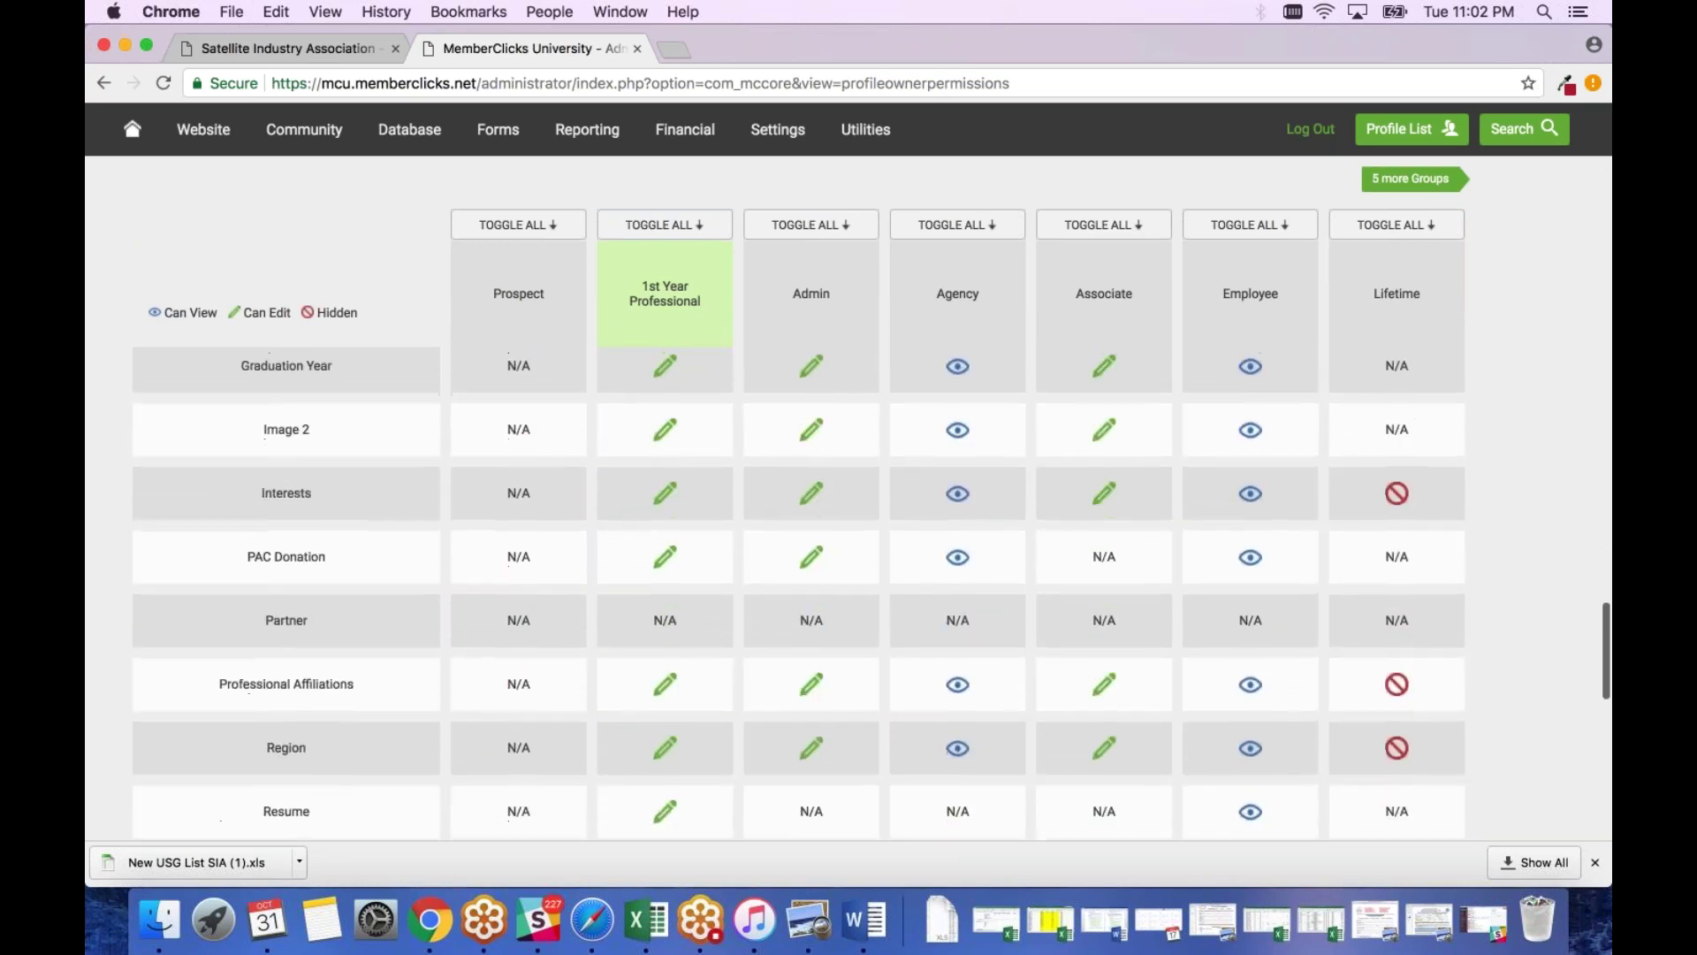
{"action": "scroll", "coordinate": [291, 654], "scroll_direction": "down", "scroll_amount": 5}
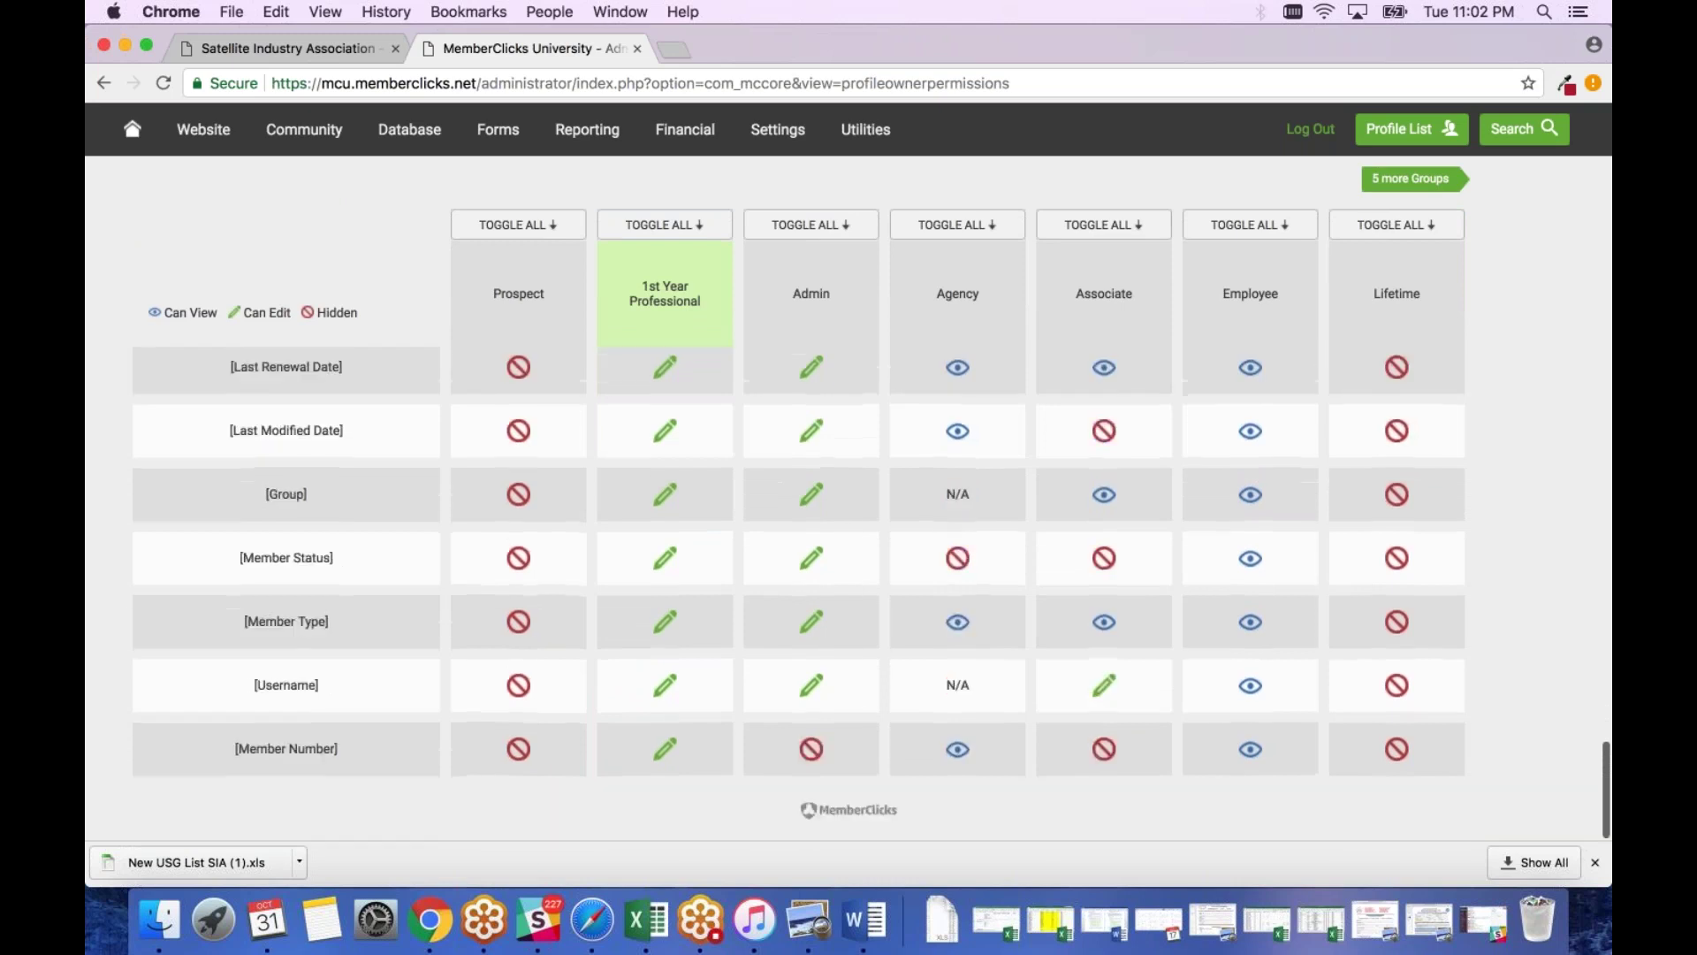
{"action": "scroll", "coordinate": [291, 610], "scroll_direction": "up", "scroll_amount": 1}
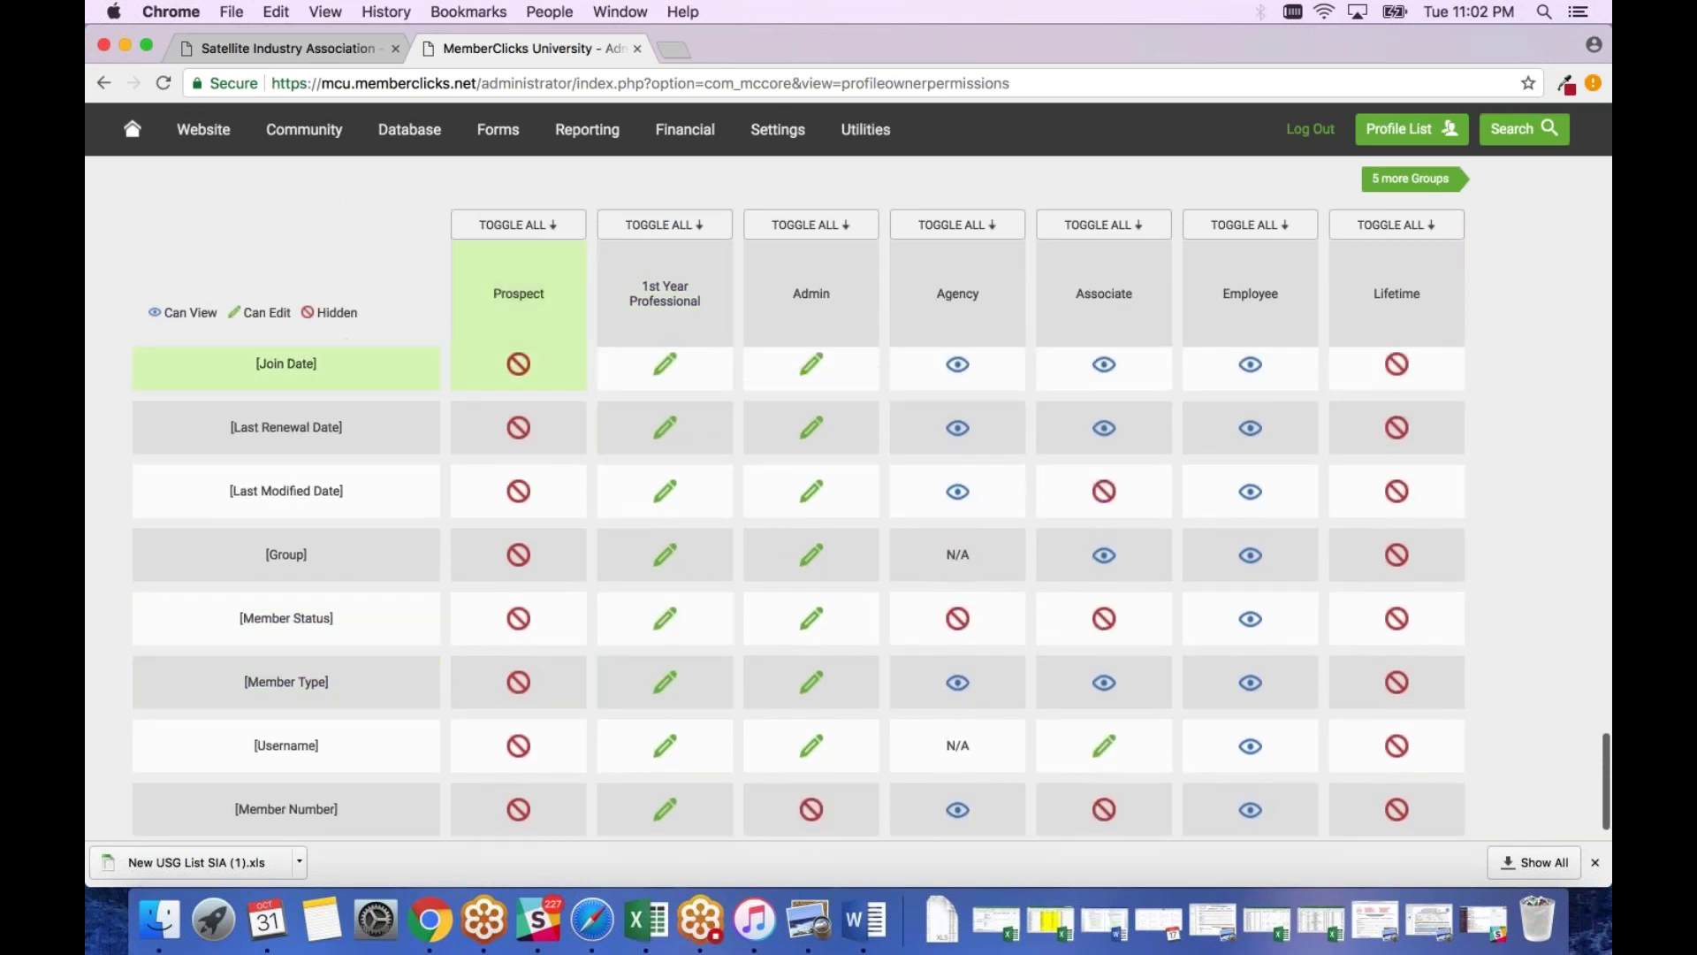
{"action": "left_click", "coordinate": [639, 387]}
{"action": "left_click", "coordinate": [639, 387]}
{"action": "left_click", "coordinate": [640, 424]}
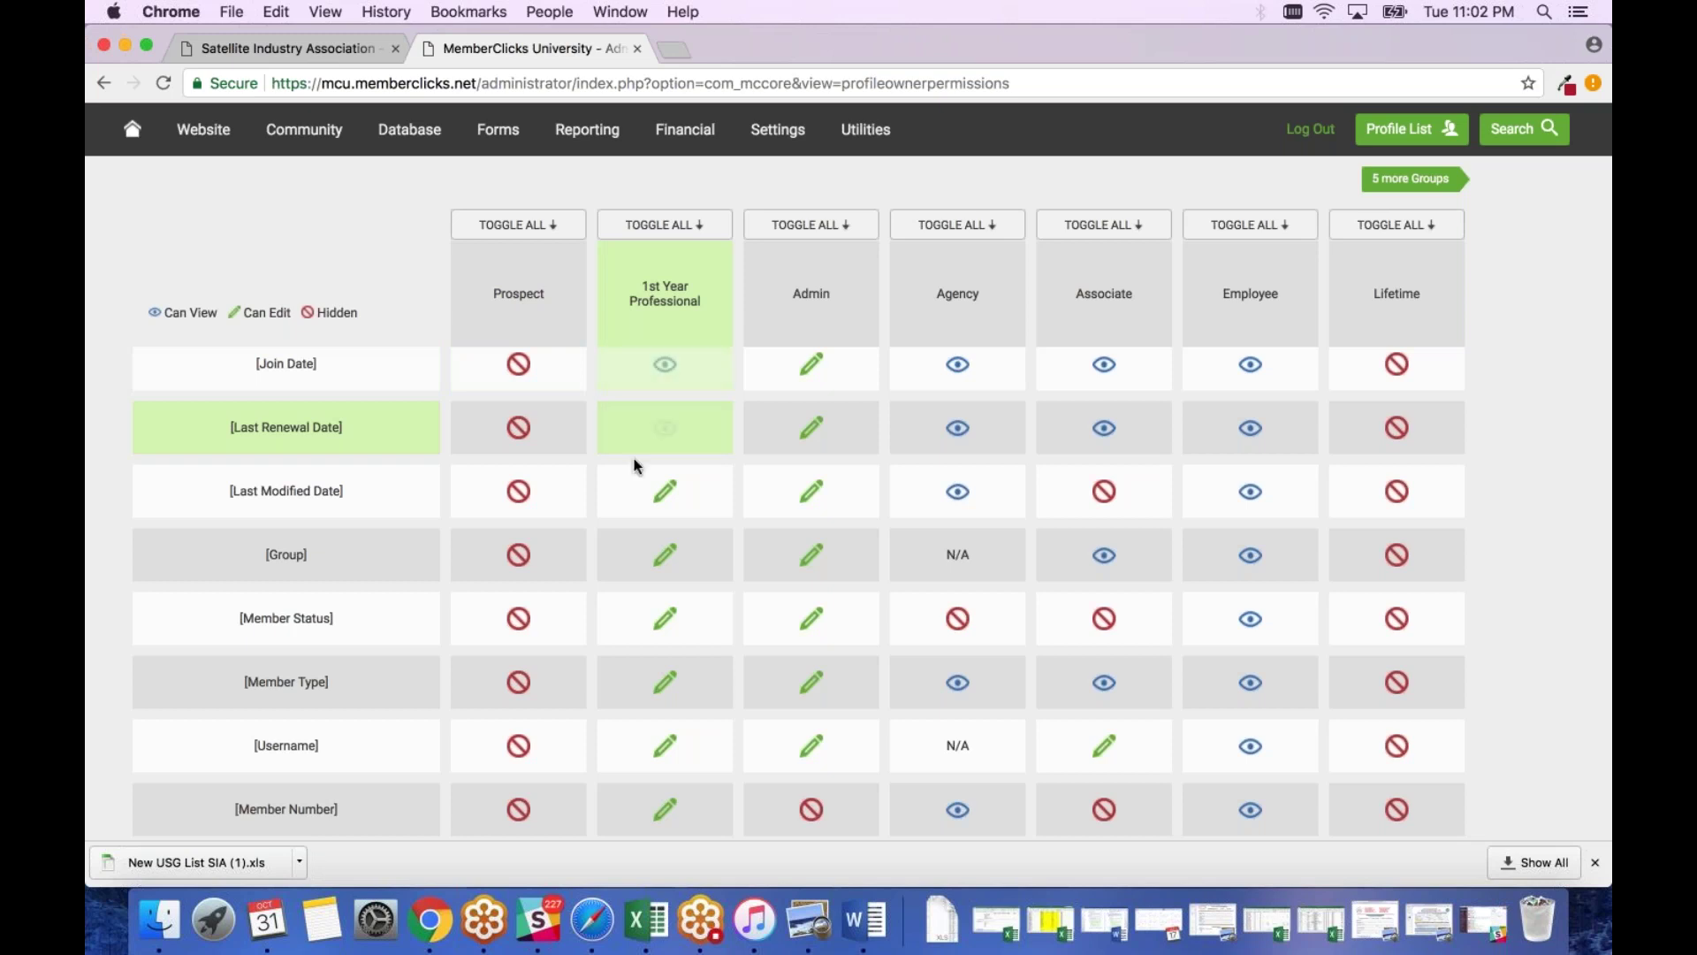
{"action": "left_click", "coordinate": [636, 492]}
{"action": "left_click", "coordinate": [636, 491]}
{"action": "left_click", "coordinate": [636, 564]}
{"action": "left_click", "coordinate": [637, 576]}
{"action": "left_click", "coordinate": [638, 627]}
{"action": "left_click", "coordinate": [638, 628]}
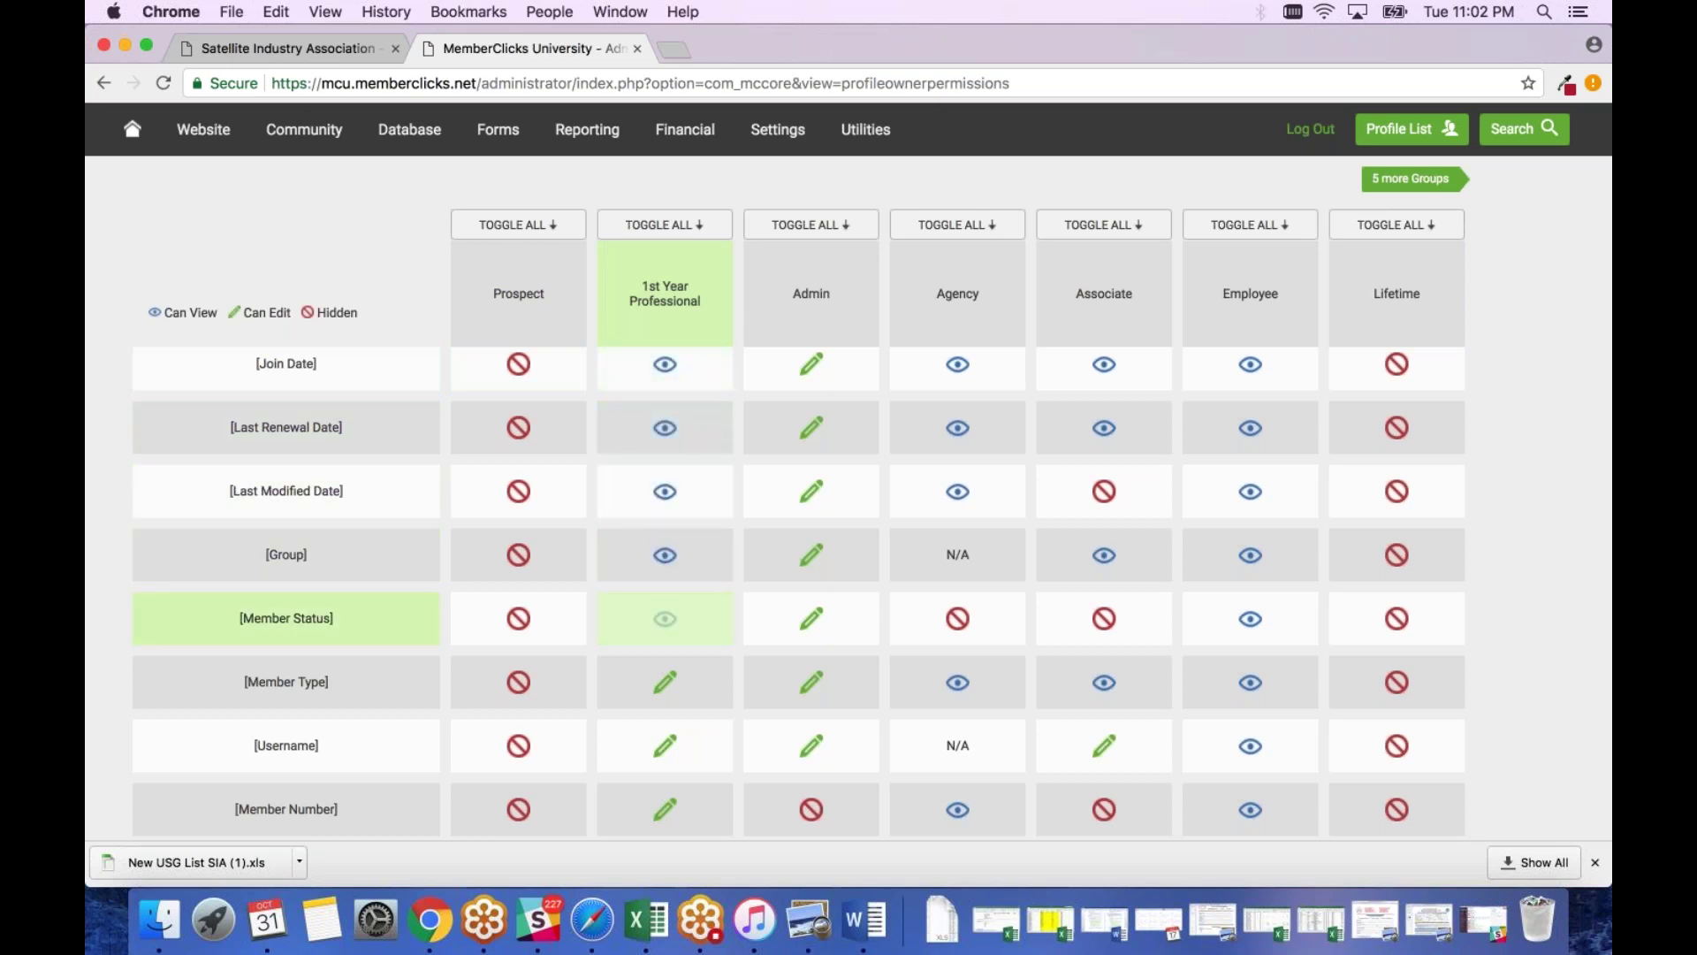
- For 1st Year Professional, set Member Type and Username to Can View and Member Number to Hidden
{"action": "left_click", "coordinate": [638, 686]}
{"action": "left_click", "coordinate": [638, 686]}
{"action": "left_click", "coordinate": [637, 751]}
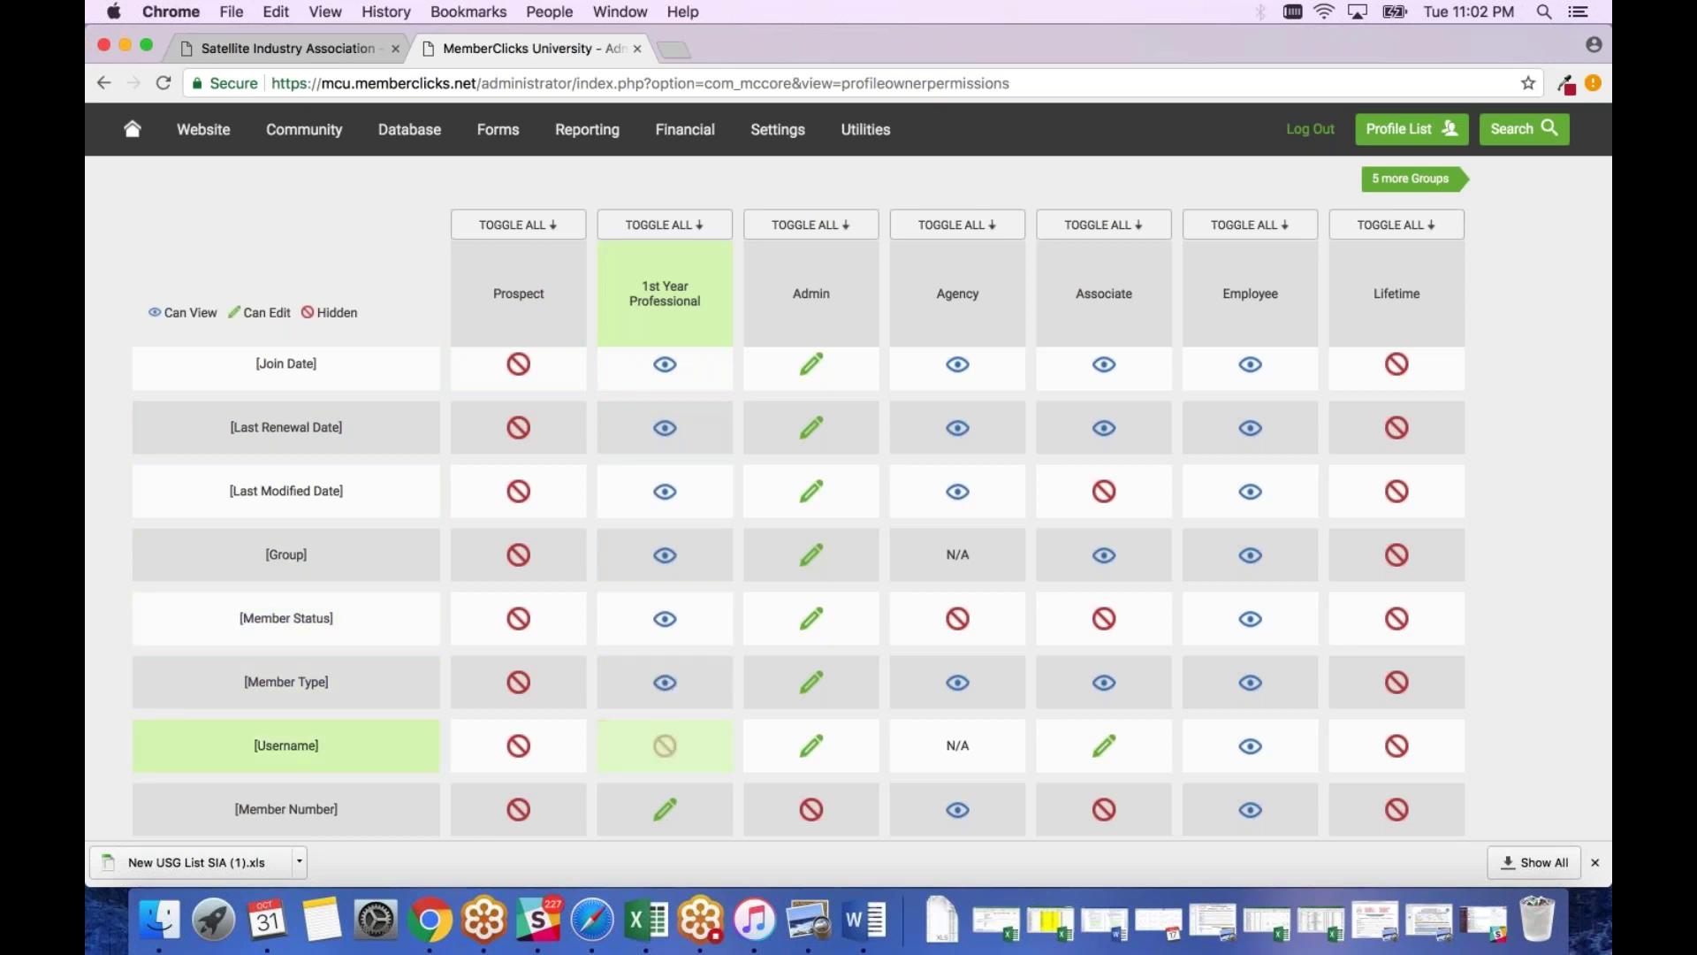
{"action": "left_click", "coordinate": [636, 815]}
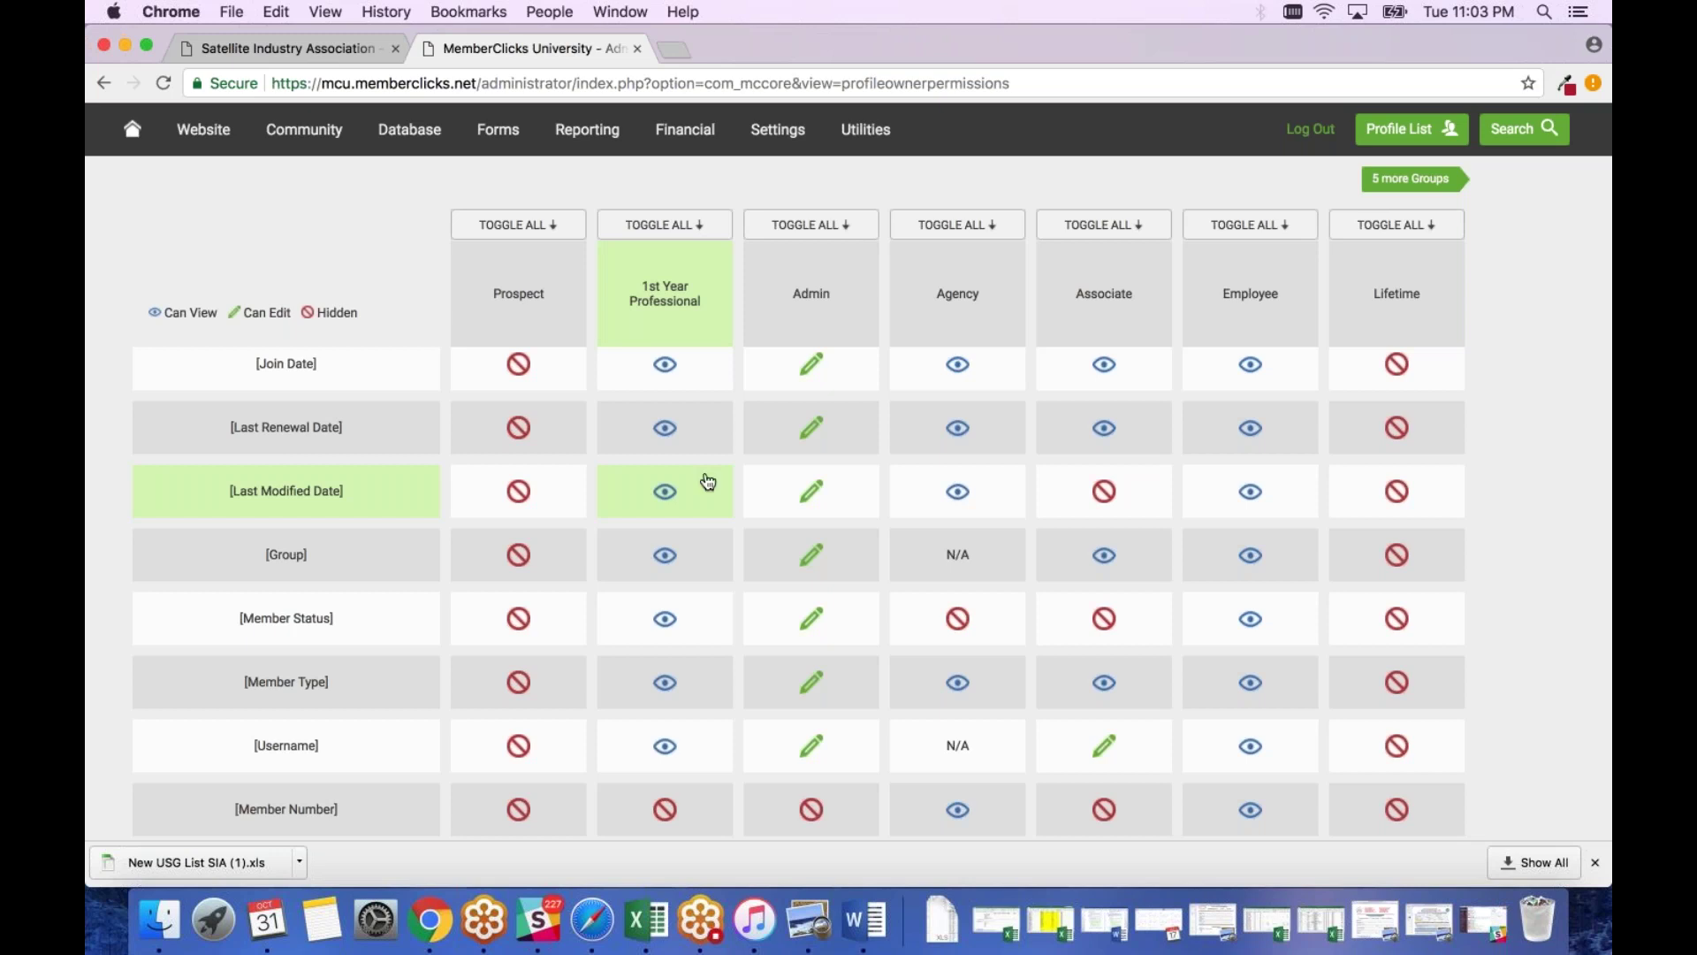
- Set the Expiration Date permission for 1st Year Professional to Can View
{"action": "scroll", "coordinate": [704, 482], "scroll_direction": "up", "scroll_amount": 3}
{"action": "left_click", "coordinate": [696, 411]}
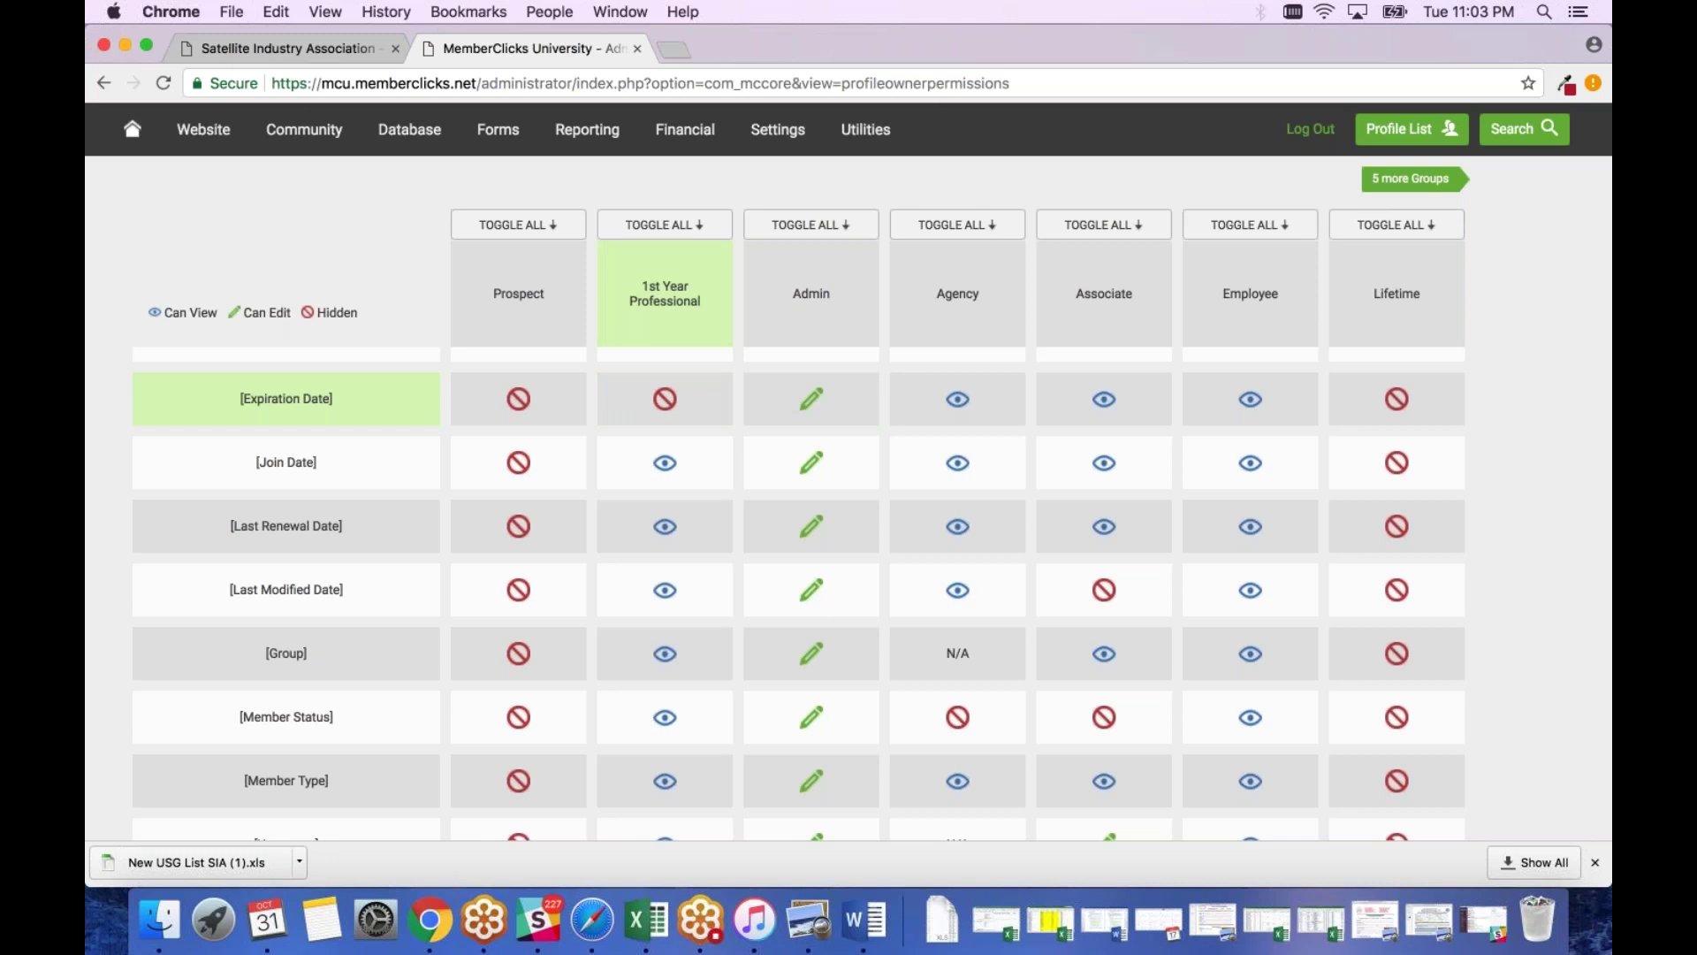
{"action": "left_click", "coordinate": [664, 398]}
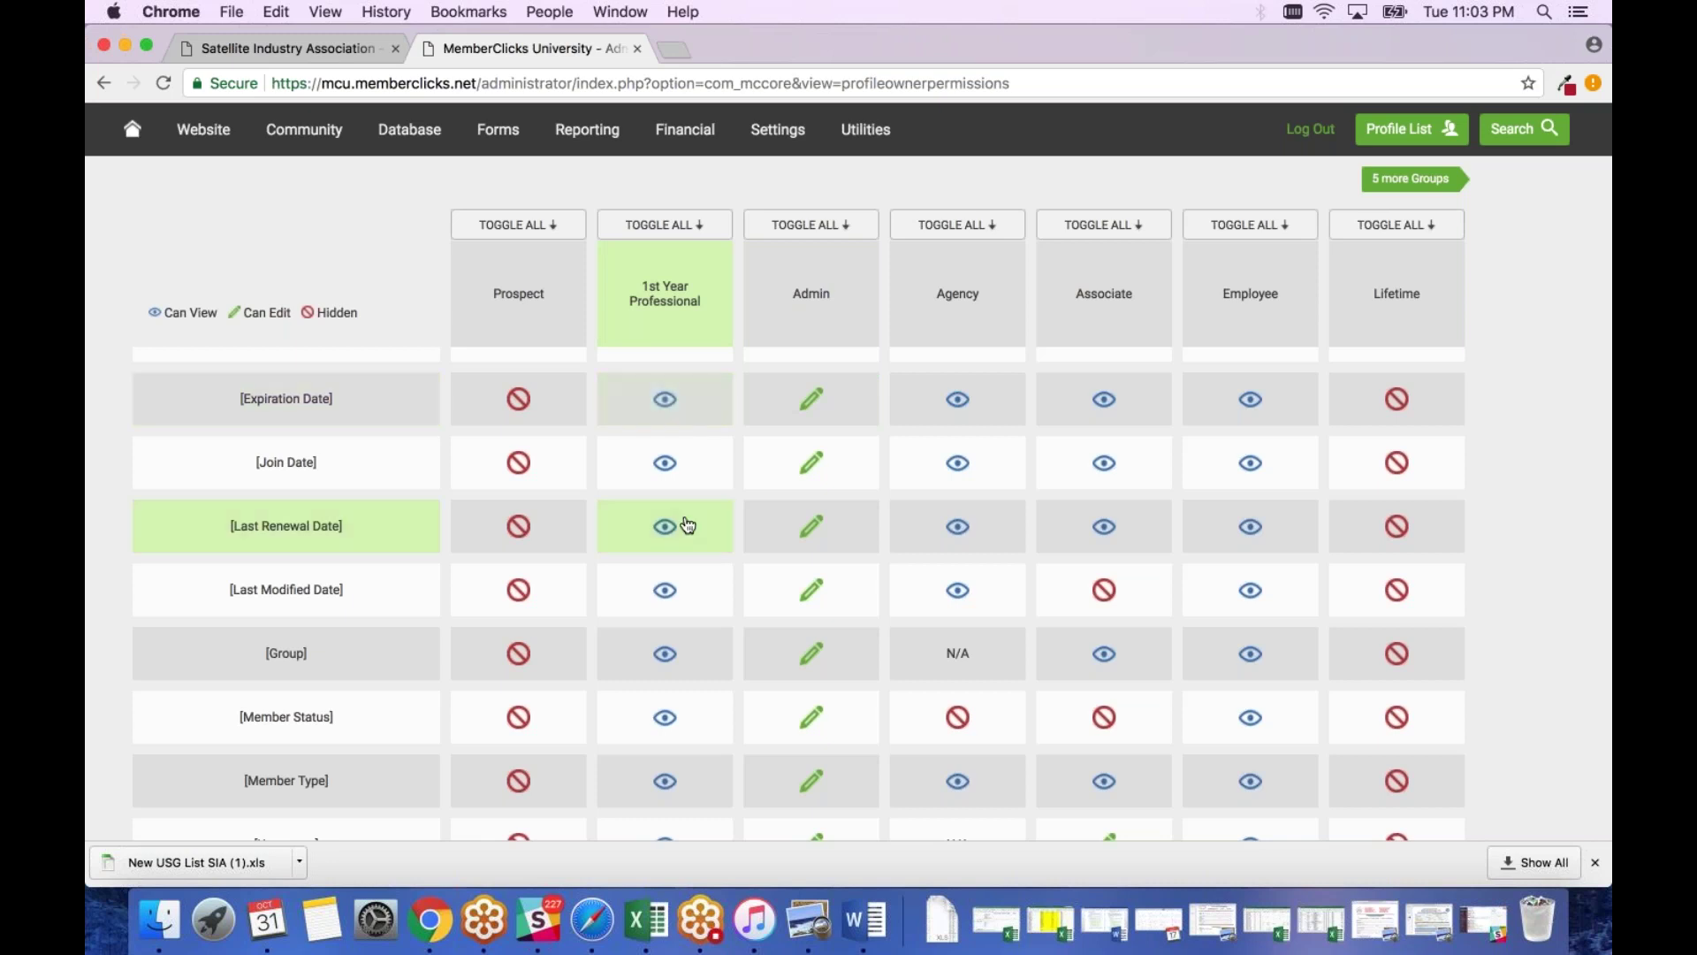
- Open Attribute Security, look through the available groups, and display the permissions for the Admin group
{"action": "scroll", "coordinate": [688, 525], "scroll_direction": "up", "scroll_amount": 1}
{"action": "scroll", "coordinate": [687, 525], "scroll_direction": "down", "scroll_amount": 10}
{"action": "scroll", "coordinate": [687, 525], "scroll_direction": "up", "scroll_amount": 4}
{"action": "scroll", "coordinate": [687, 525], "scroll_direction": "up", "scroll_amount": 15}
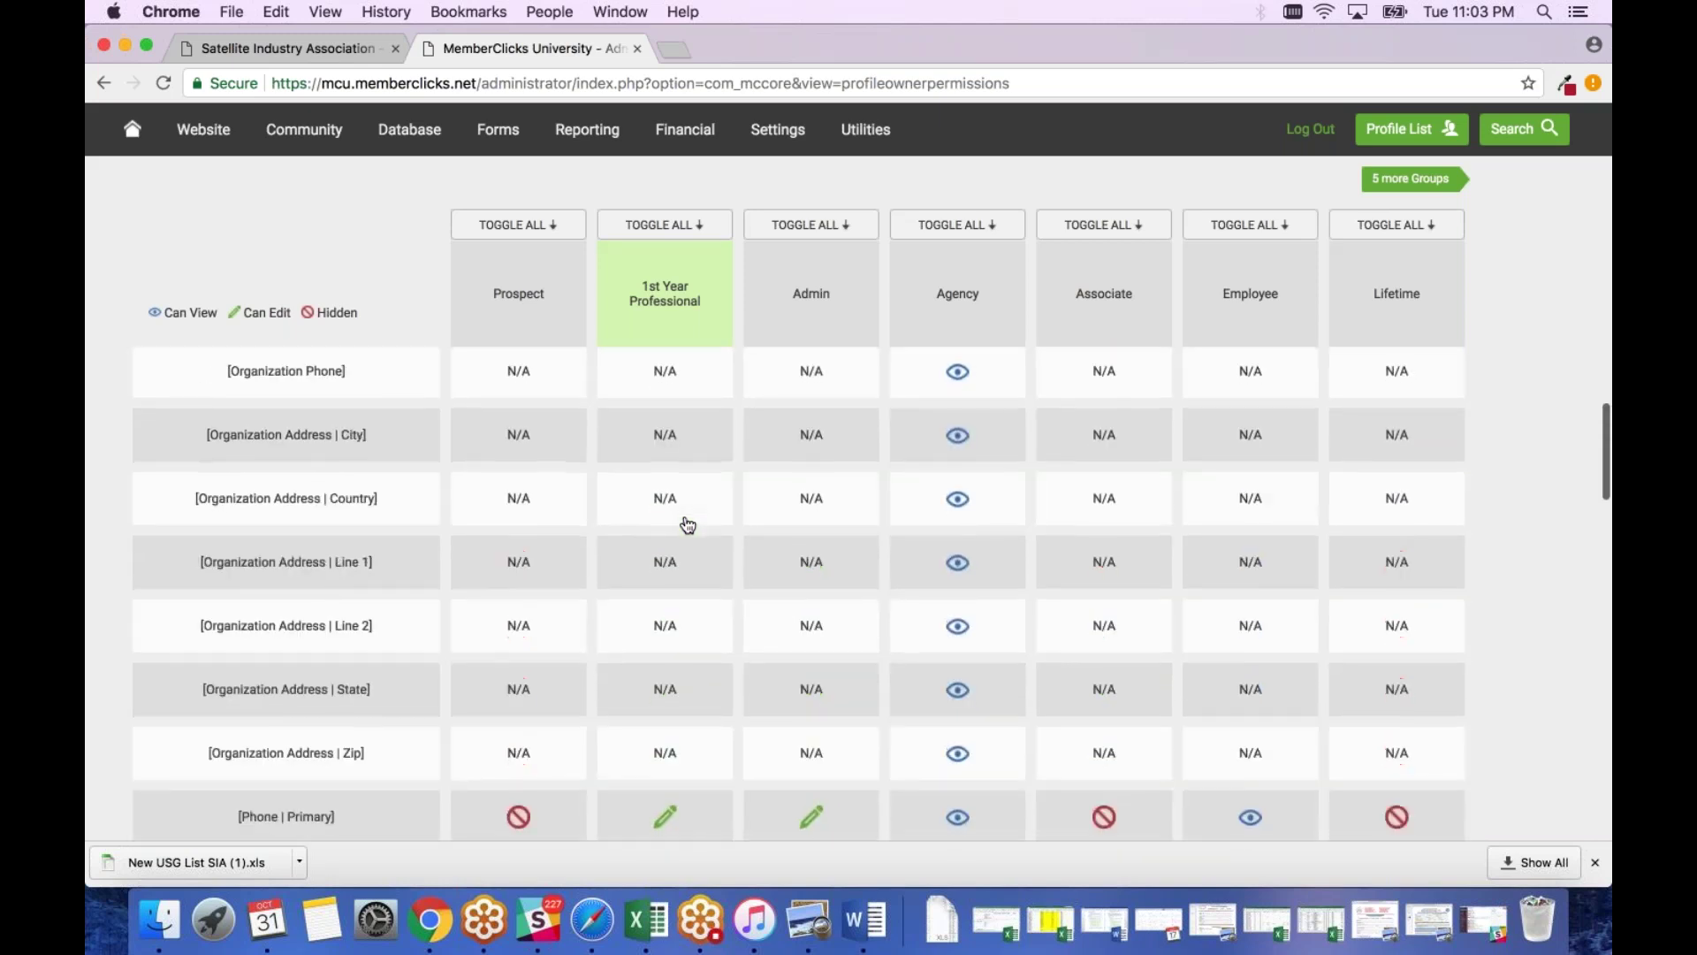
{"action": "scroll", "coordinate": [688, 525], "scroll_direction": "up", "scroll_amount": 4}
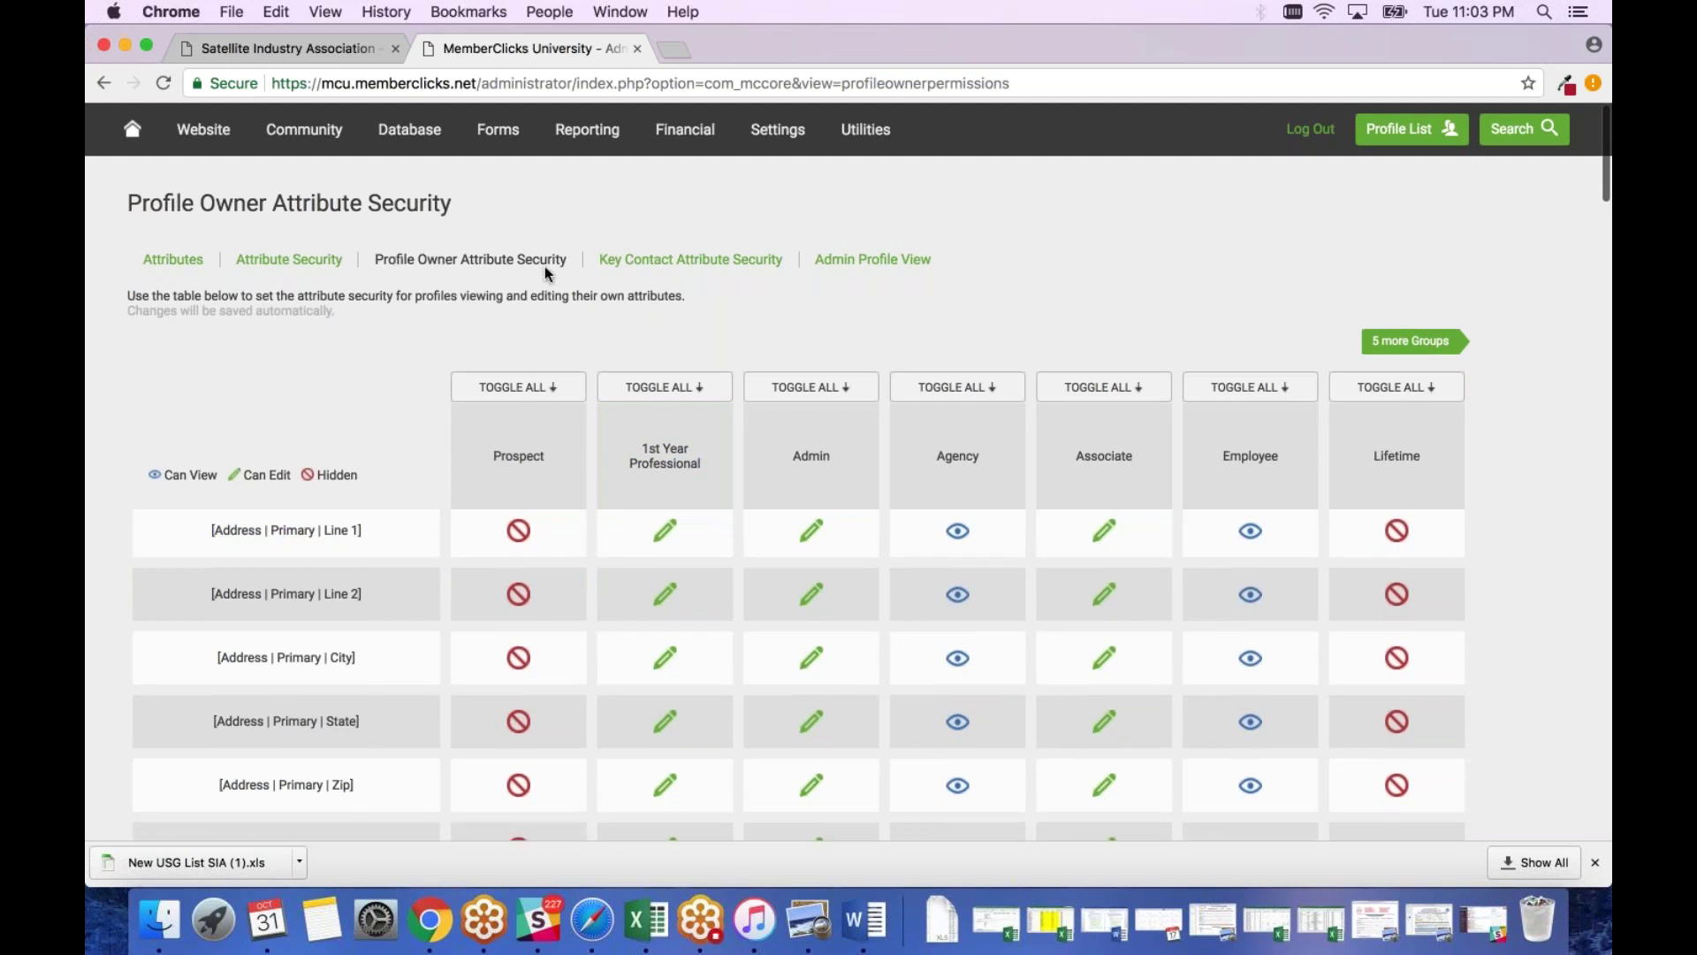
{"action": "left_click", "coordinate": [289, 259]}
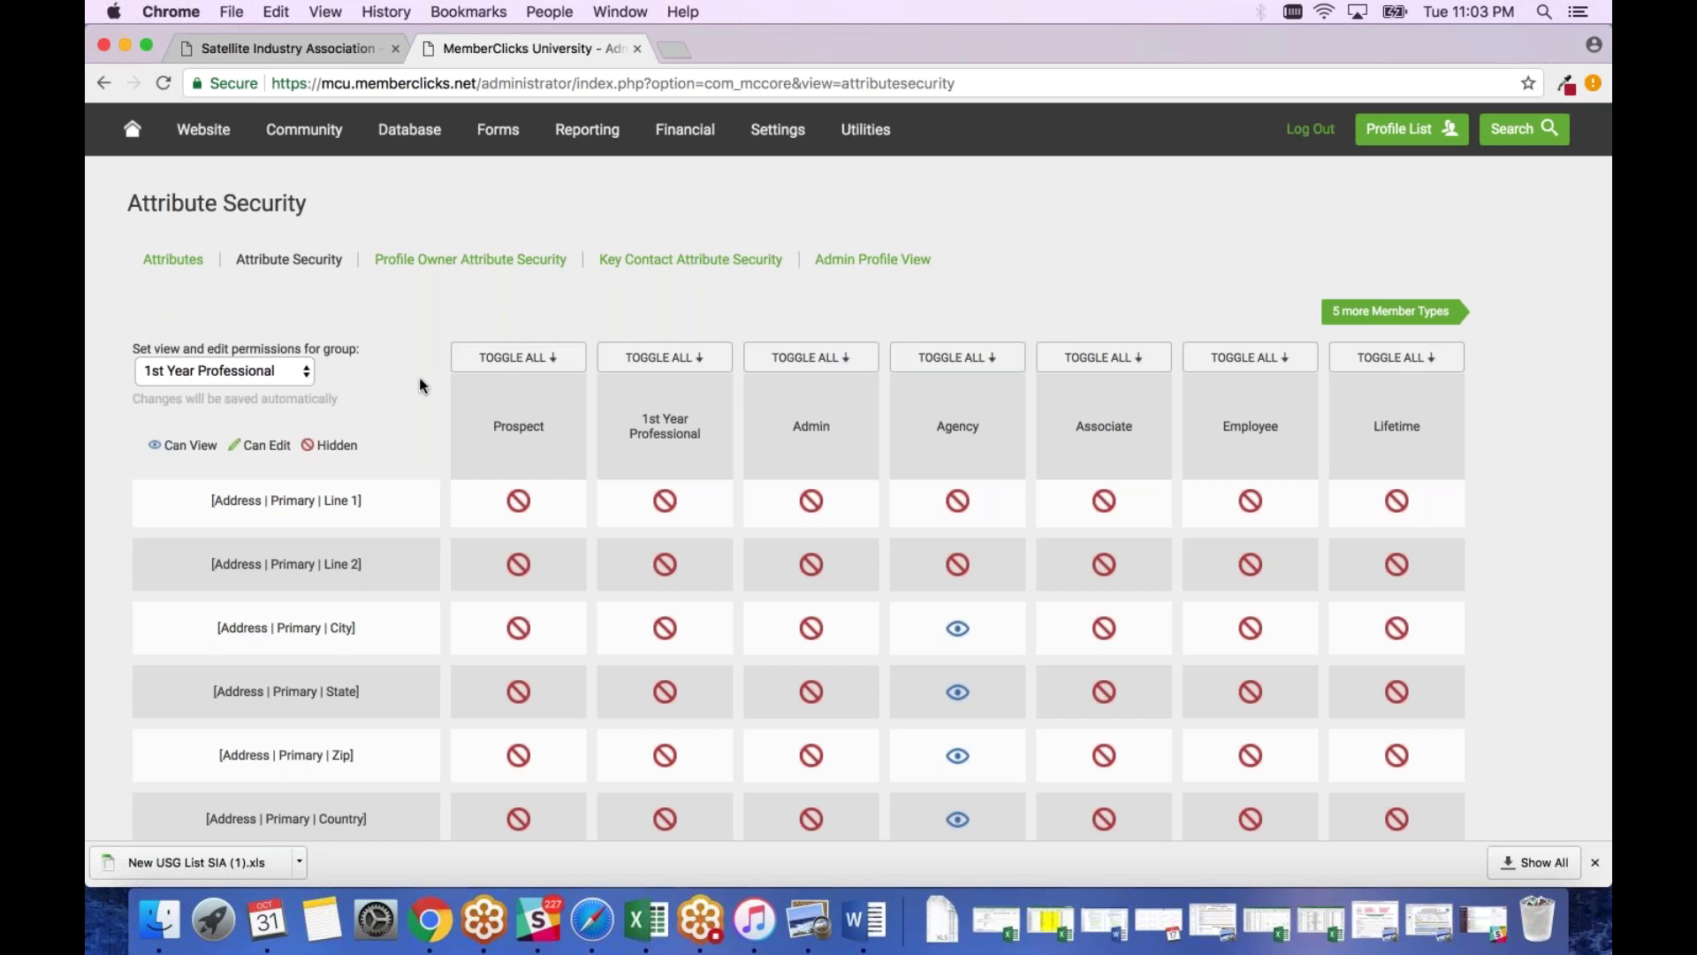
{"action": "left_click", "coordinate": [295, 368]}
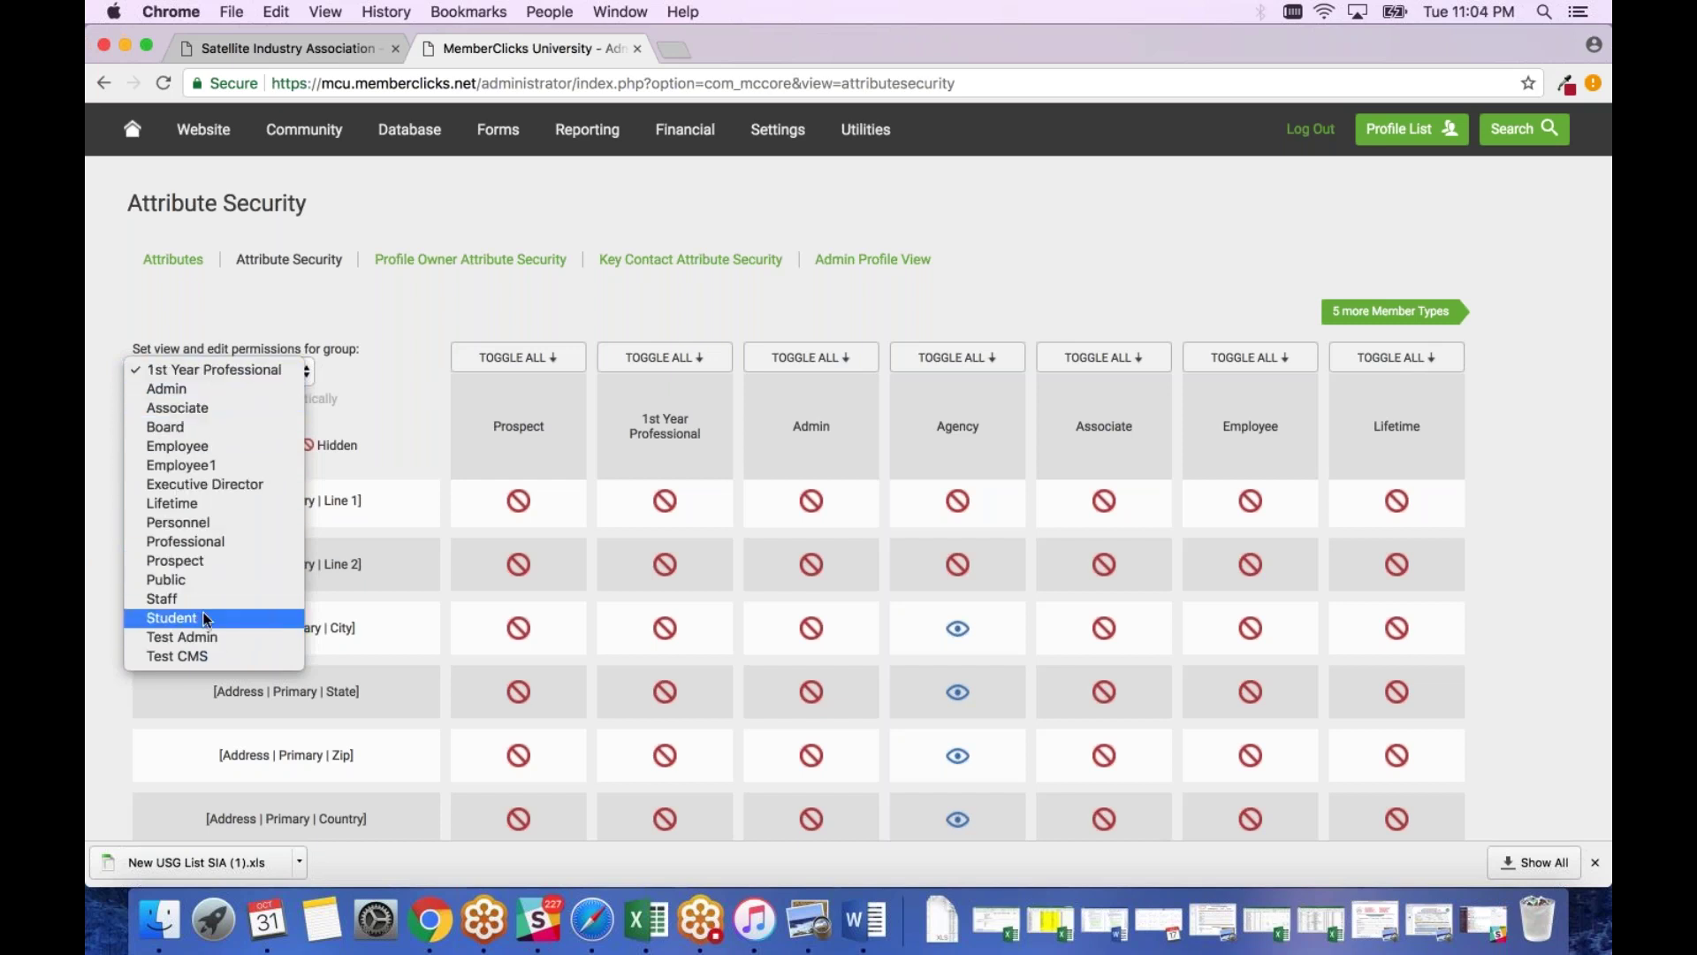
{"action": "left_click", "coordinate": [358, 374]}
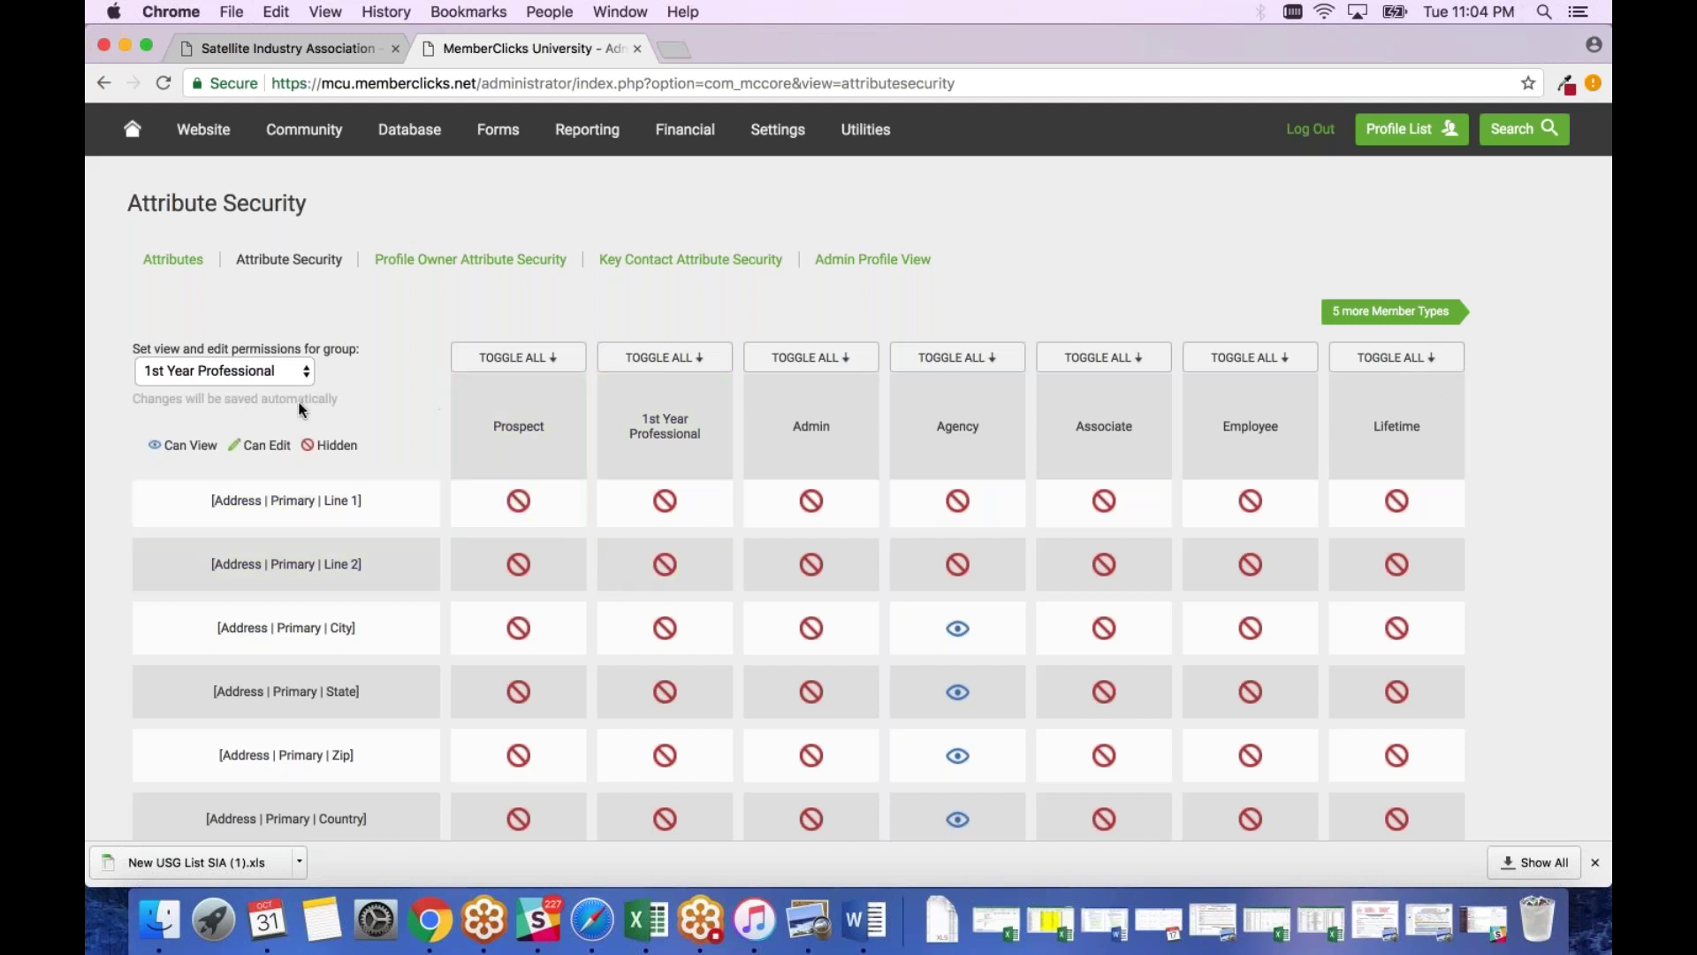
{"action": "left_click", "coordinate": [309, 369]}
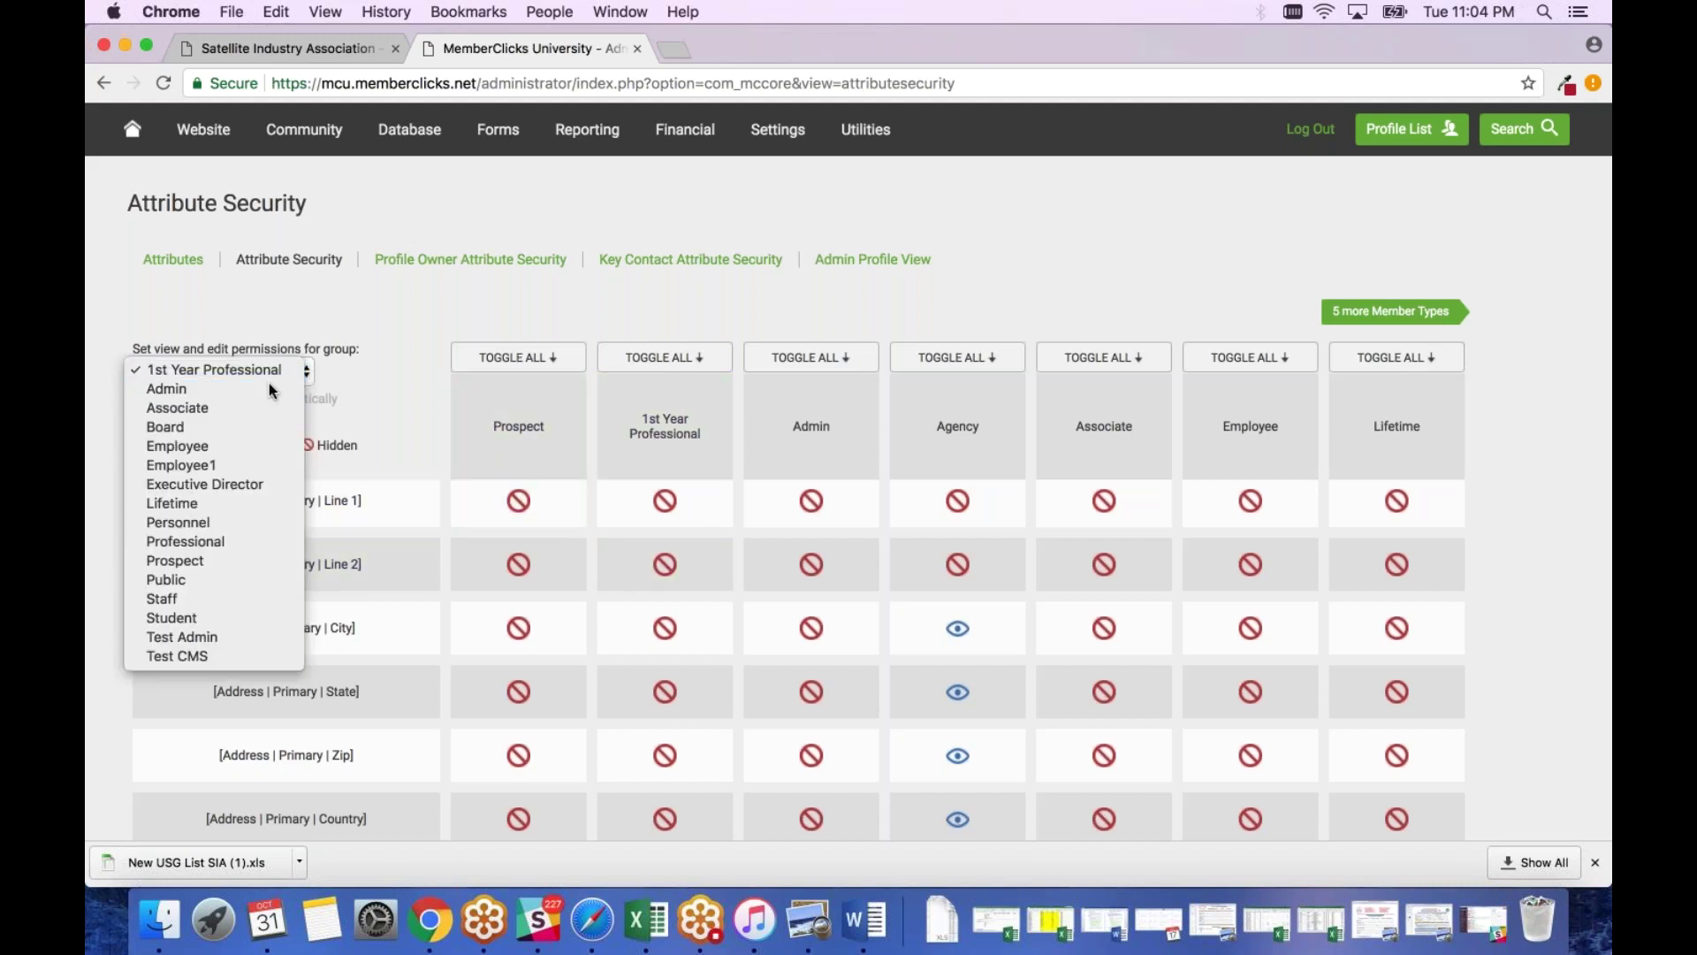
{"action": "left_click", "coordinate": [270, 386]}
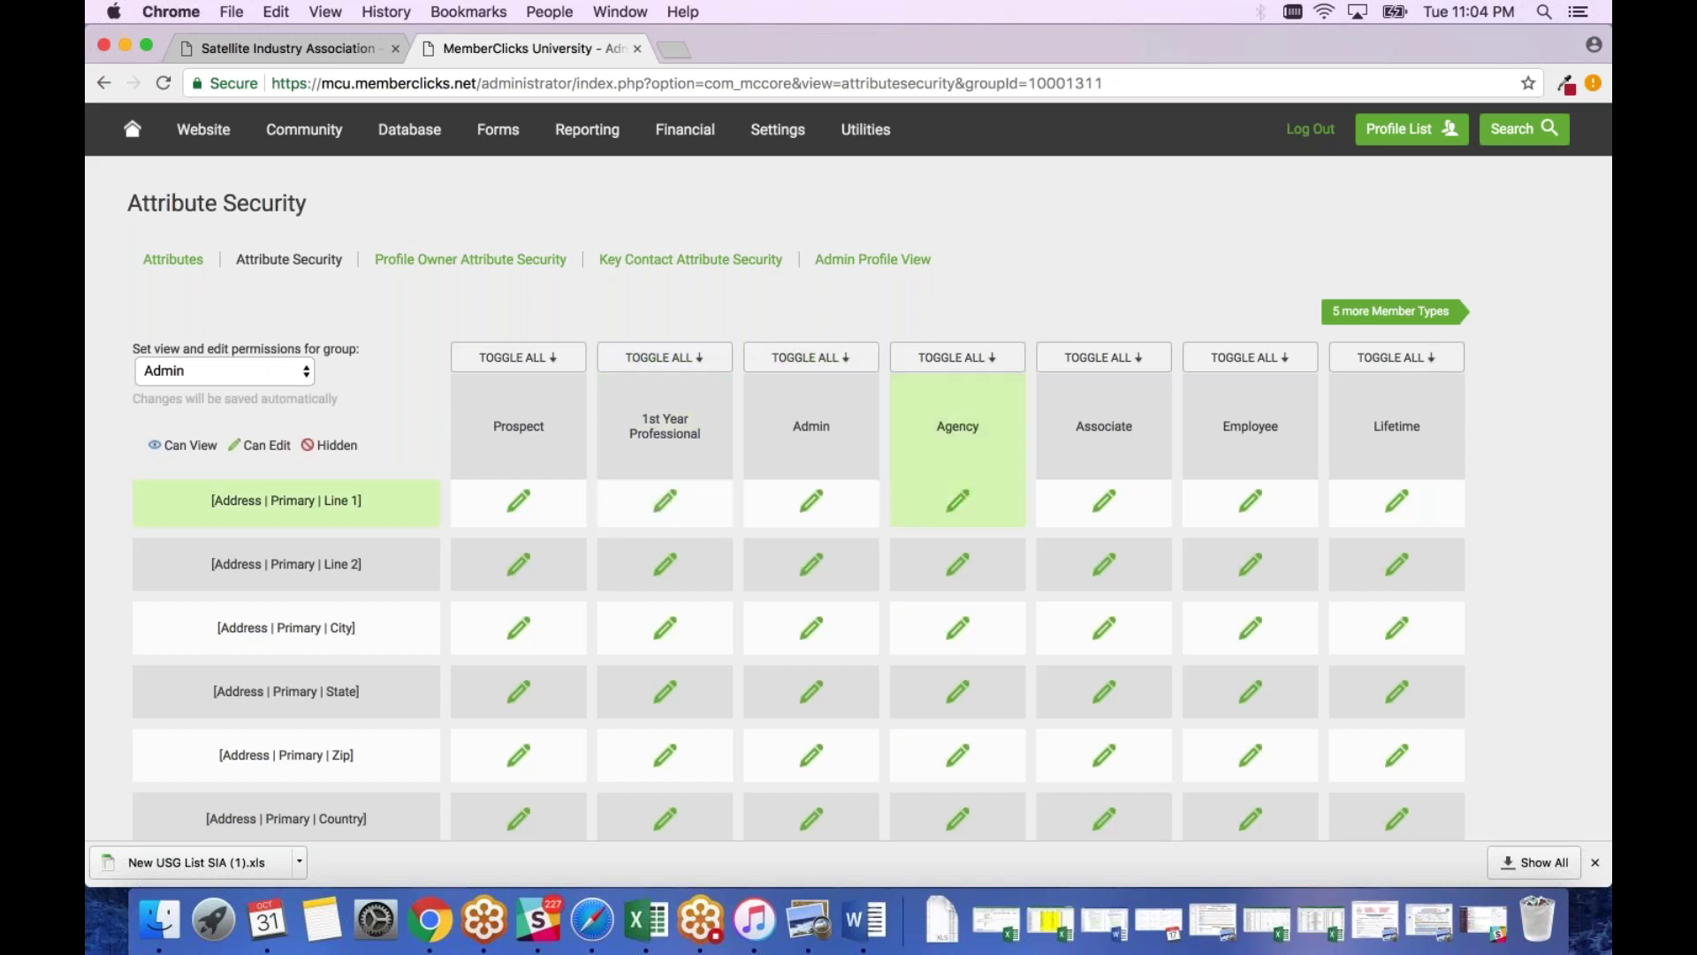
- For the Associate group, set all primary address attributes, Line 1 through Country, of 1st Year Professional members to Can View
{"action": "left_click", "coordinate": [301, 372]}
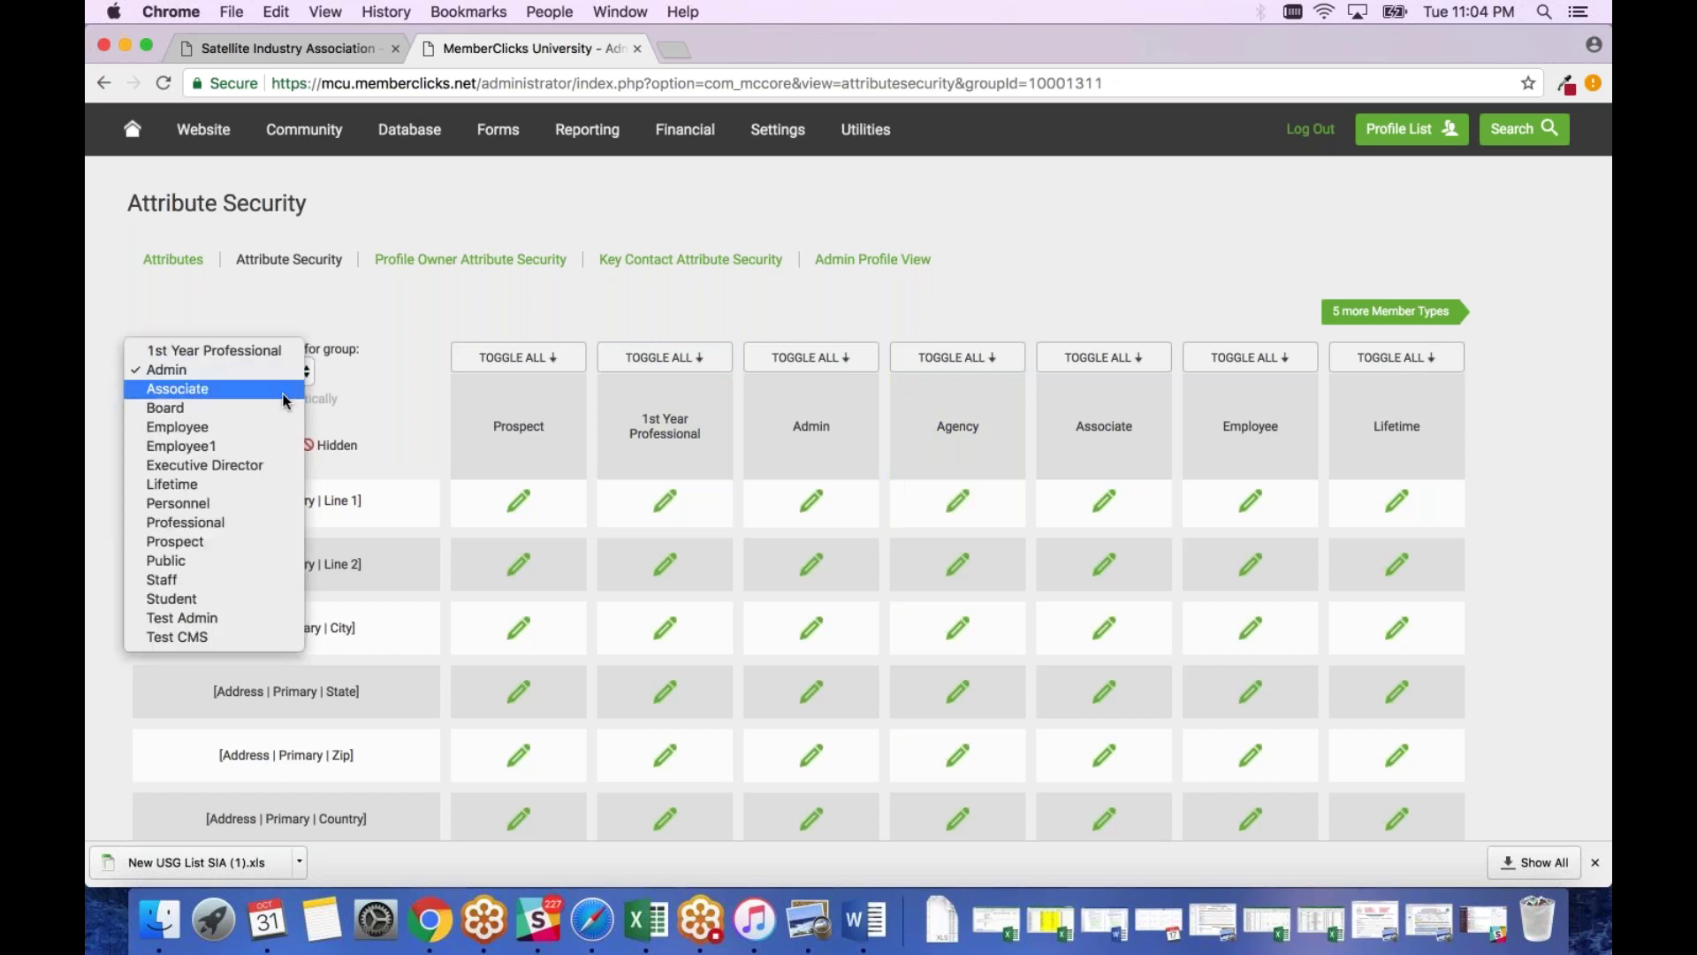
{"action": "left_click", "coordinate": [285, 394]}
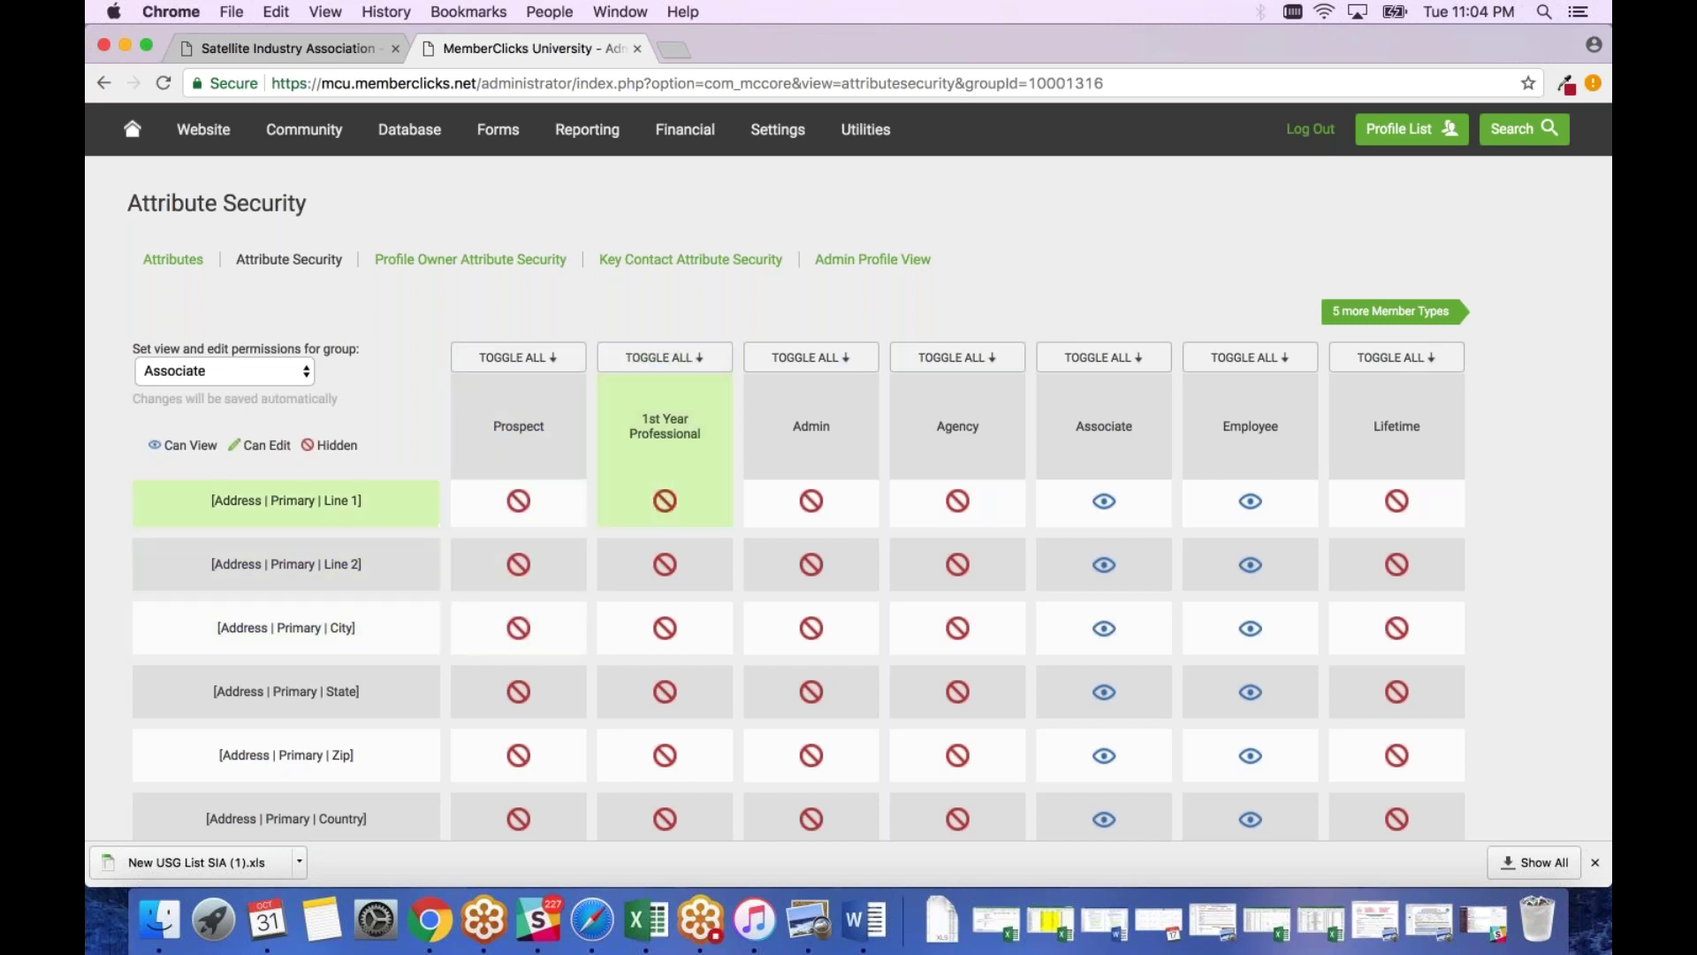
{"action": "left_click", "coordinate": [667, 506]}
{"action": "left_click", "coordinate": [664, 568]}
{"action": "left_click", "coordinate": [665, 627]}
{"action": "left_click", "coordinate": [665, 691]}
{"action": "left_click", "coordinate": [665, 754]}
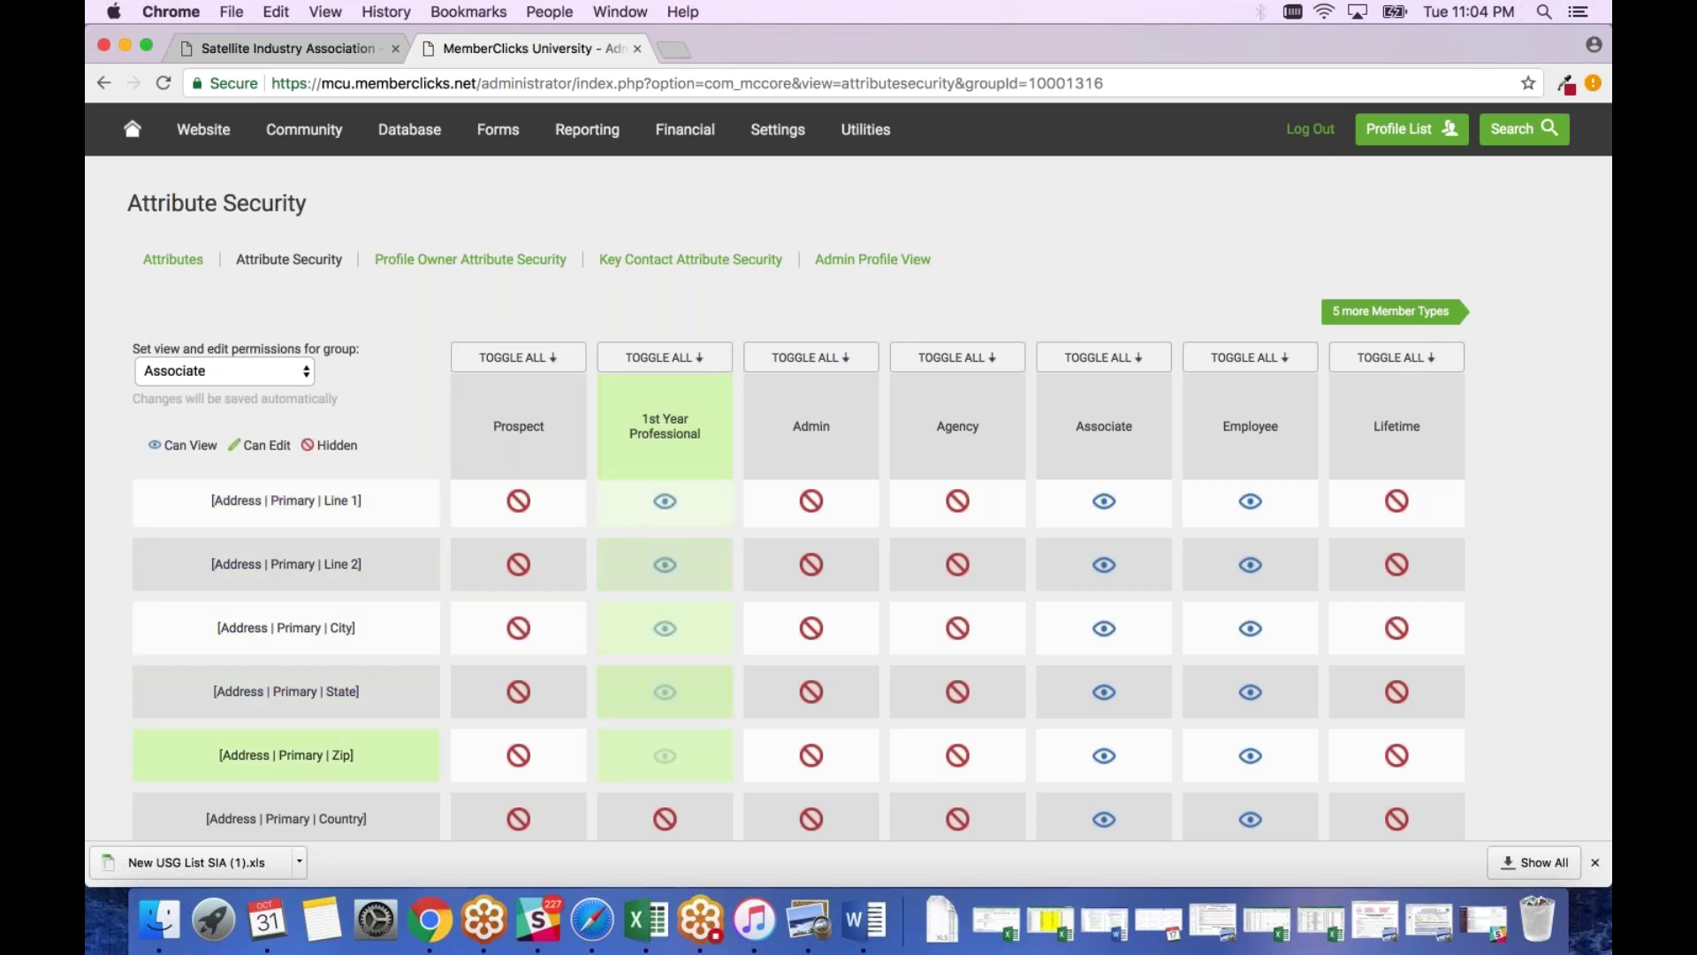
{"action": "scroll", "coordinate": [664, 637], "scroll_direction": "down", "scroll_amount": 5}
{"action": "left_click", "coordinate": [665, 523]}
- Give the Associate group Can View permission on Contact Name and Email | Primary for 1st Year Professional members
{"action": "scroll", "coordinate": [664, 523], "scroll_direction": "down", "scroll_amount": 5}
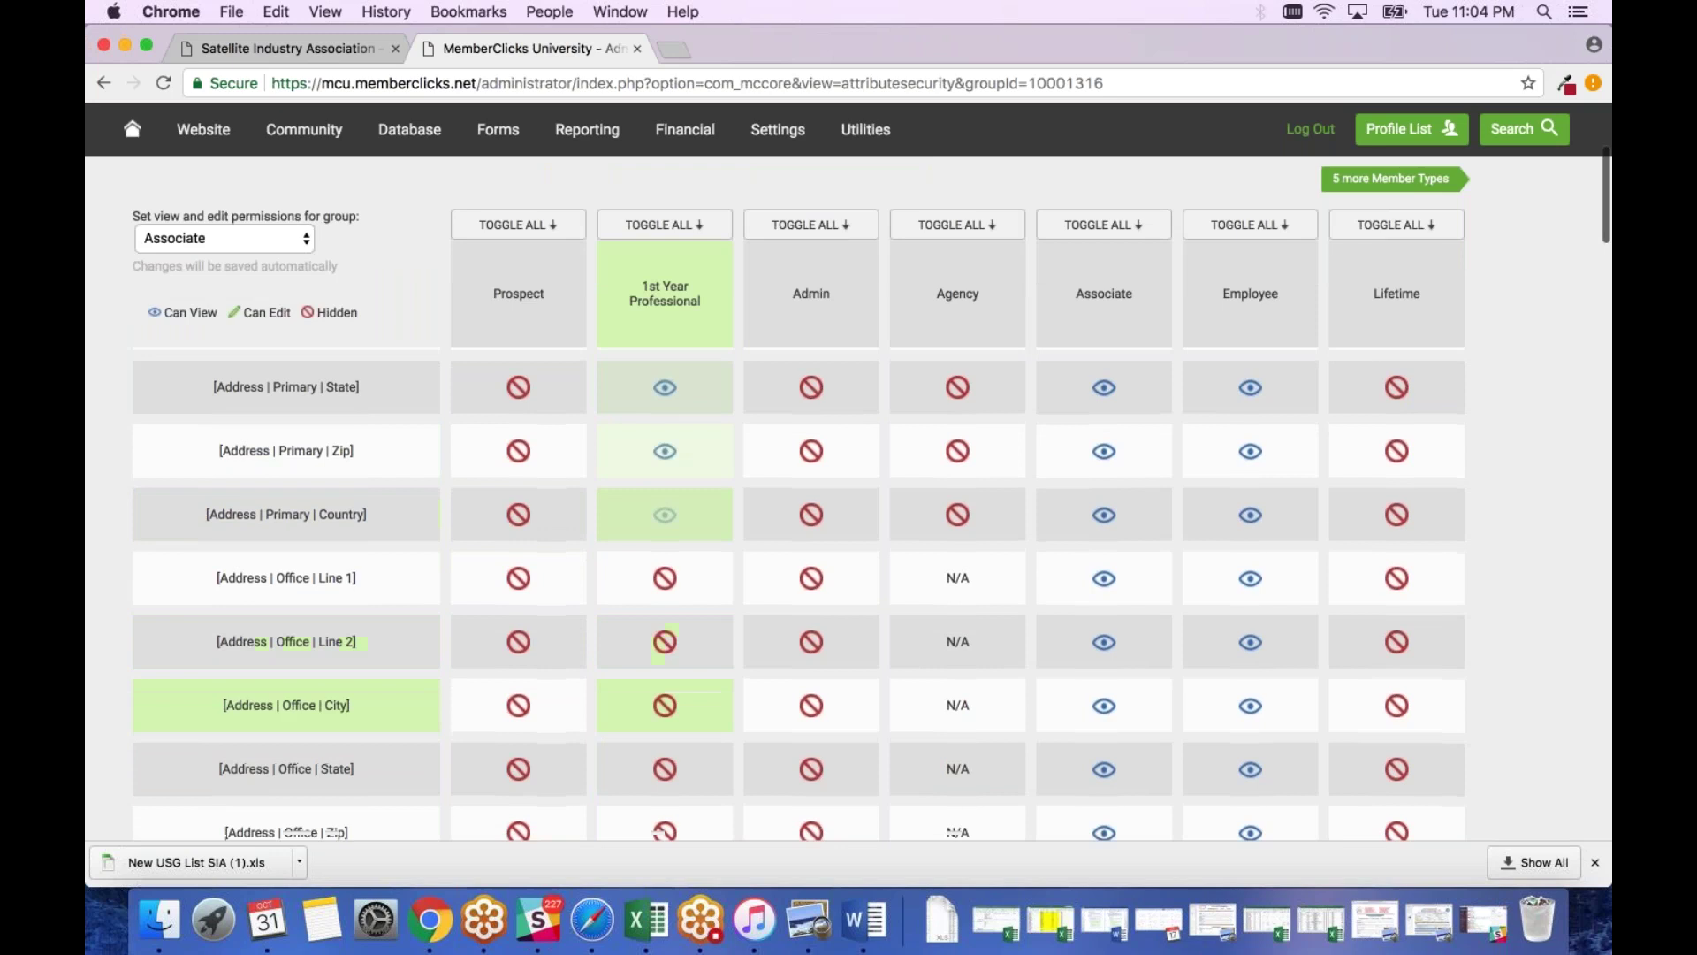
{"action": "scroll", "coordinate": [665, 449], "scroll_direction": "down", "scroll_amount": 4}
{"action": "scroll", "coordinate": [707, 468], "scroll_direction": "down", "scroll_amount": 4}
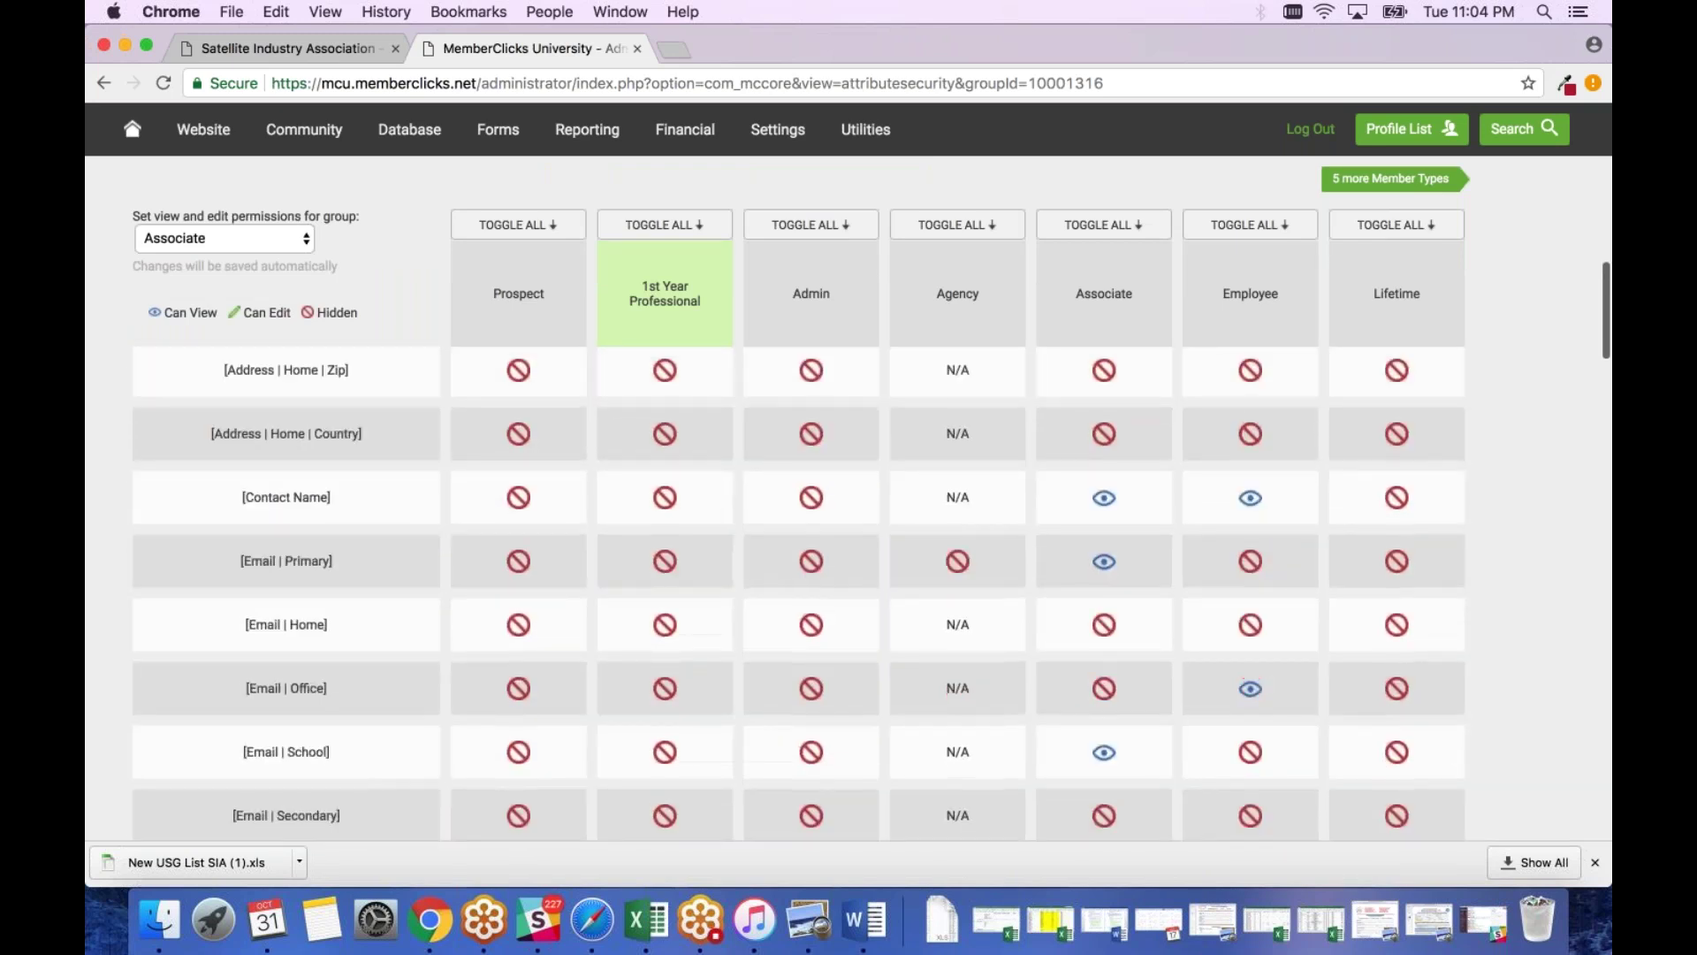
{"action": "left_click", "coordinate": [707, 468]}
{"action": "left_click", "coordinate": [685, 542]}
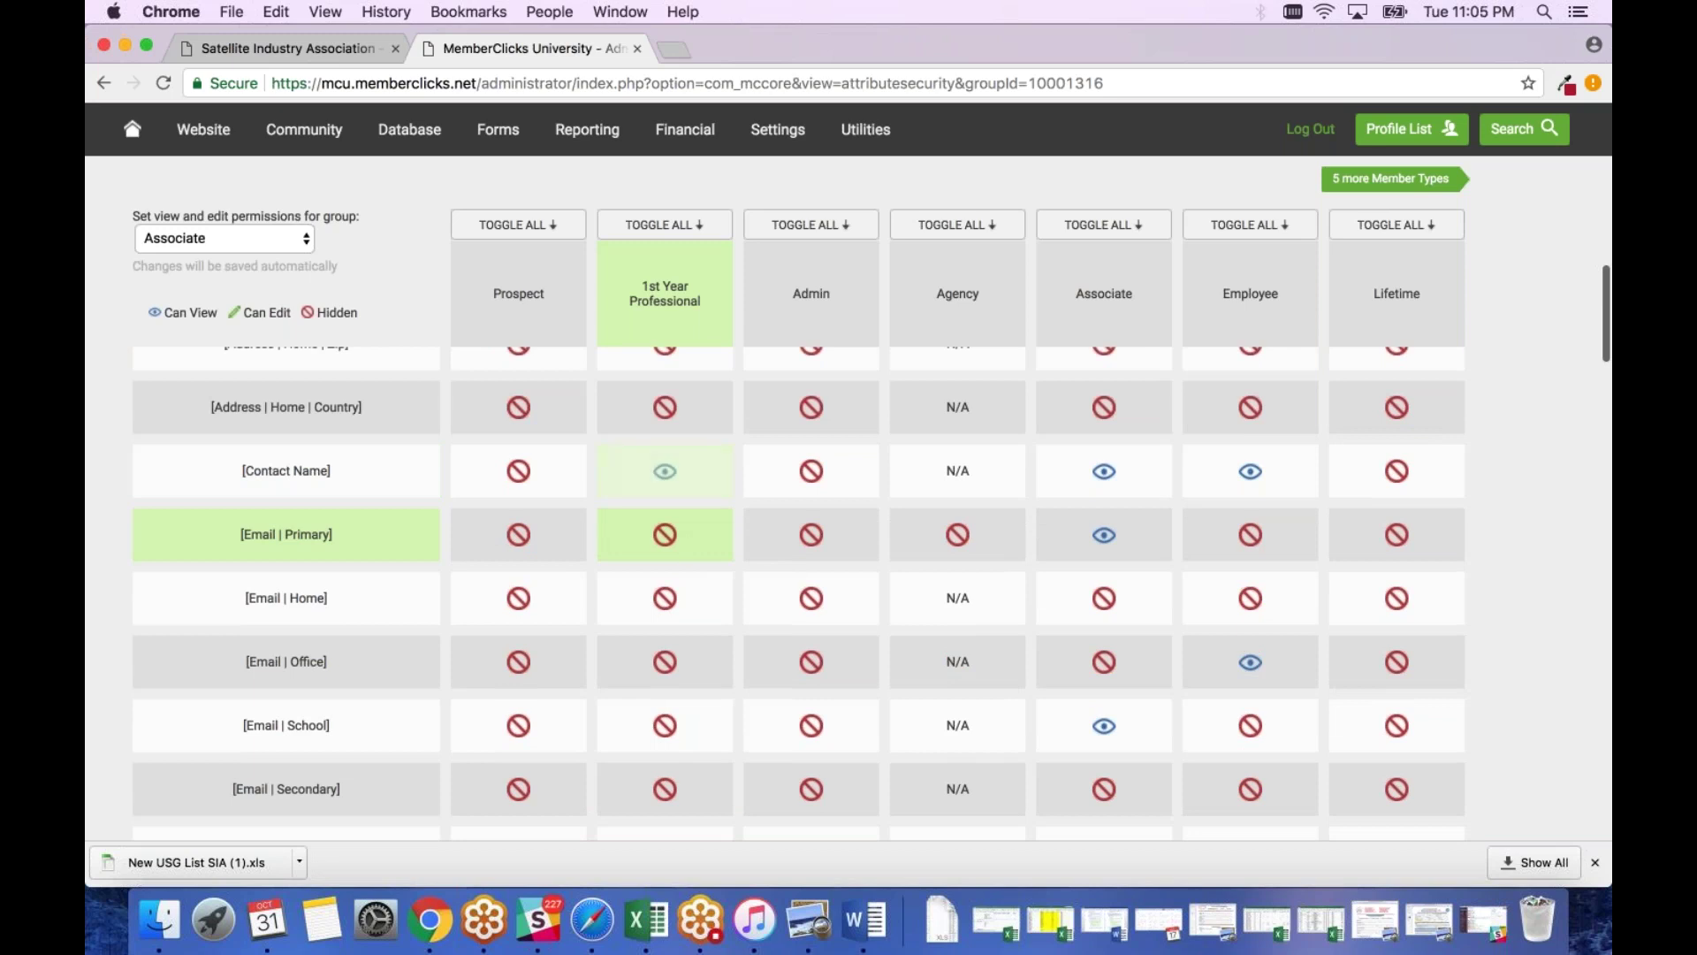
- Review the Associate group's permissions for the remaining name, organization, custom and membership attributes
{"action": "scroll", "coordinate": [672, 592], "scroll_direction": "down", "scroll_amount": 2}
{"action": "scroll", "coordinate": [703, 619], "scroll_direction": "down", "scroll_amount": 10}
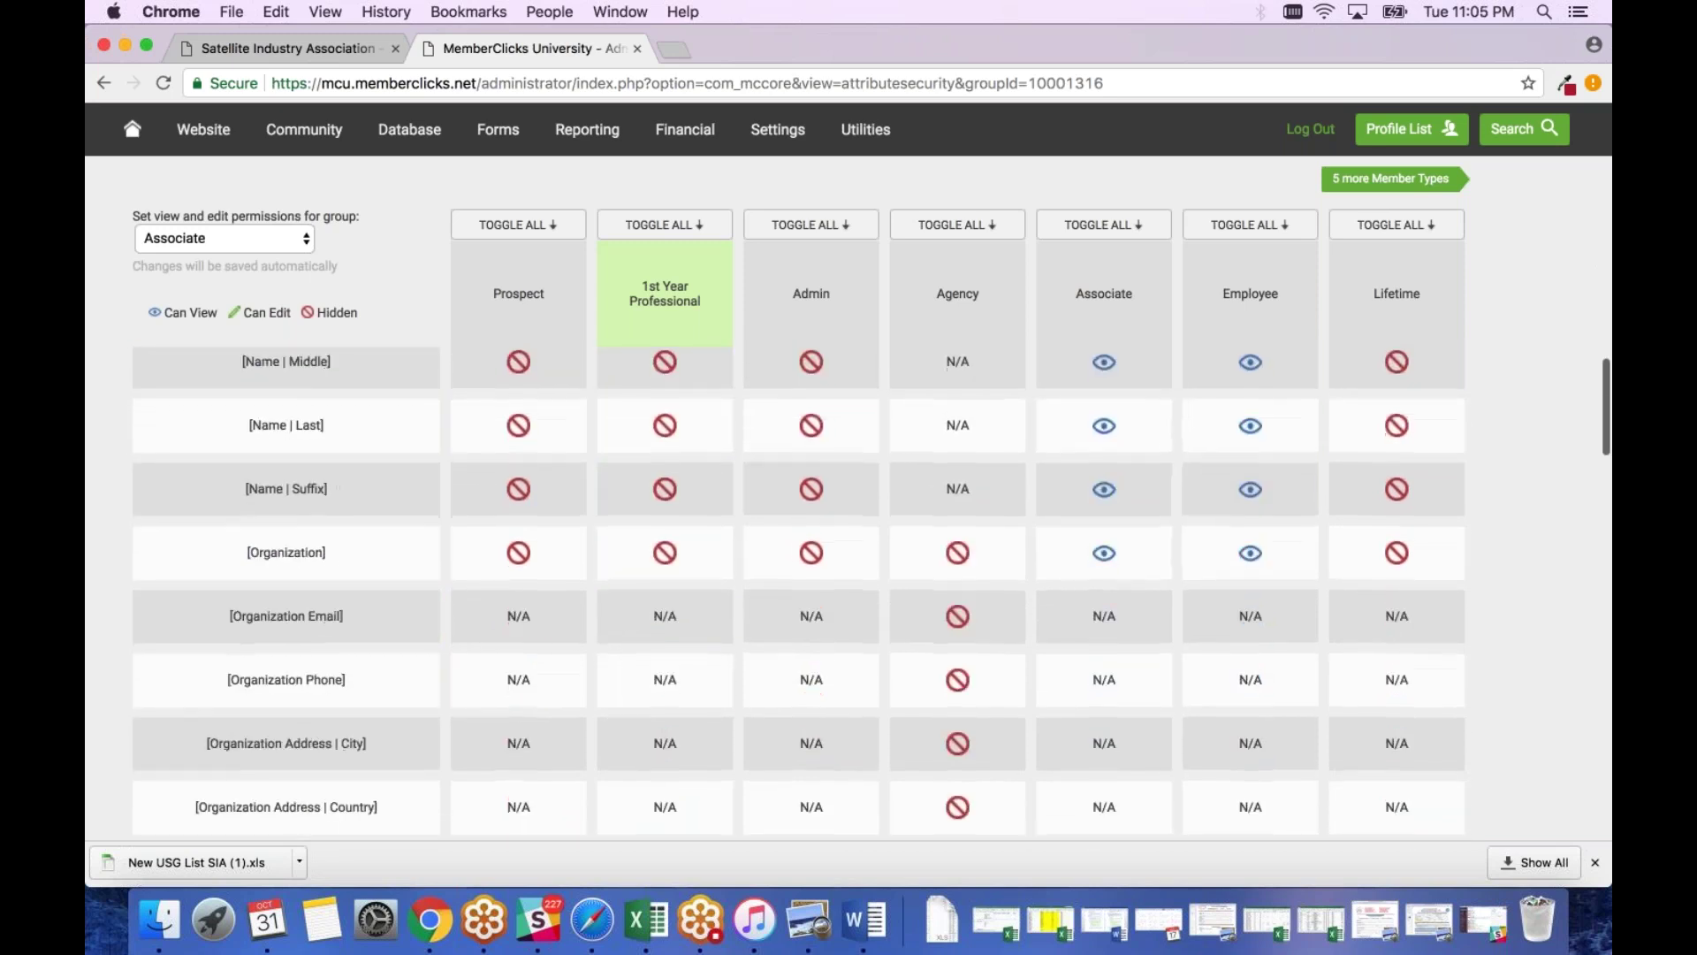
{"action": "scroll", "coordinate": [703, 594], "scroll_direction": "down", "scroll_amount": 20}
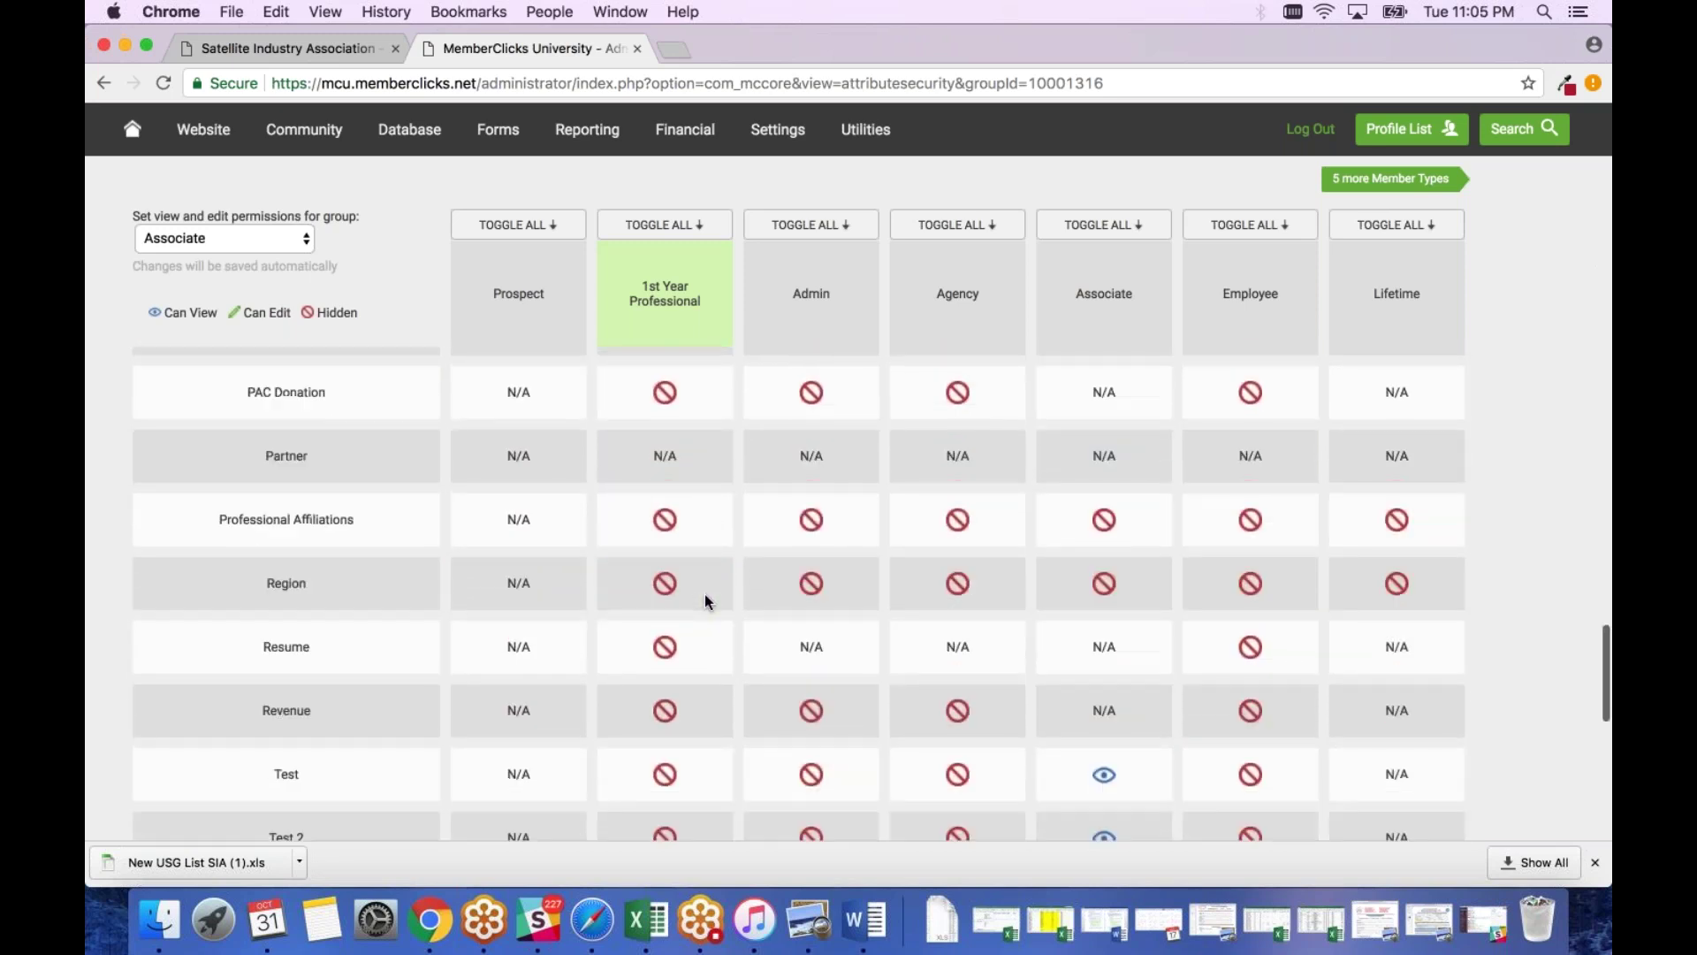
{"action": "scroll", "coordinate": [703, 594], "scroll_direction": "up", "scroll_amount": 1}
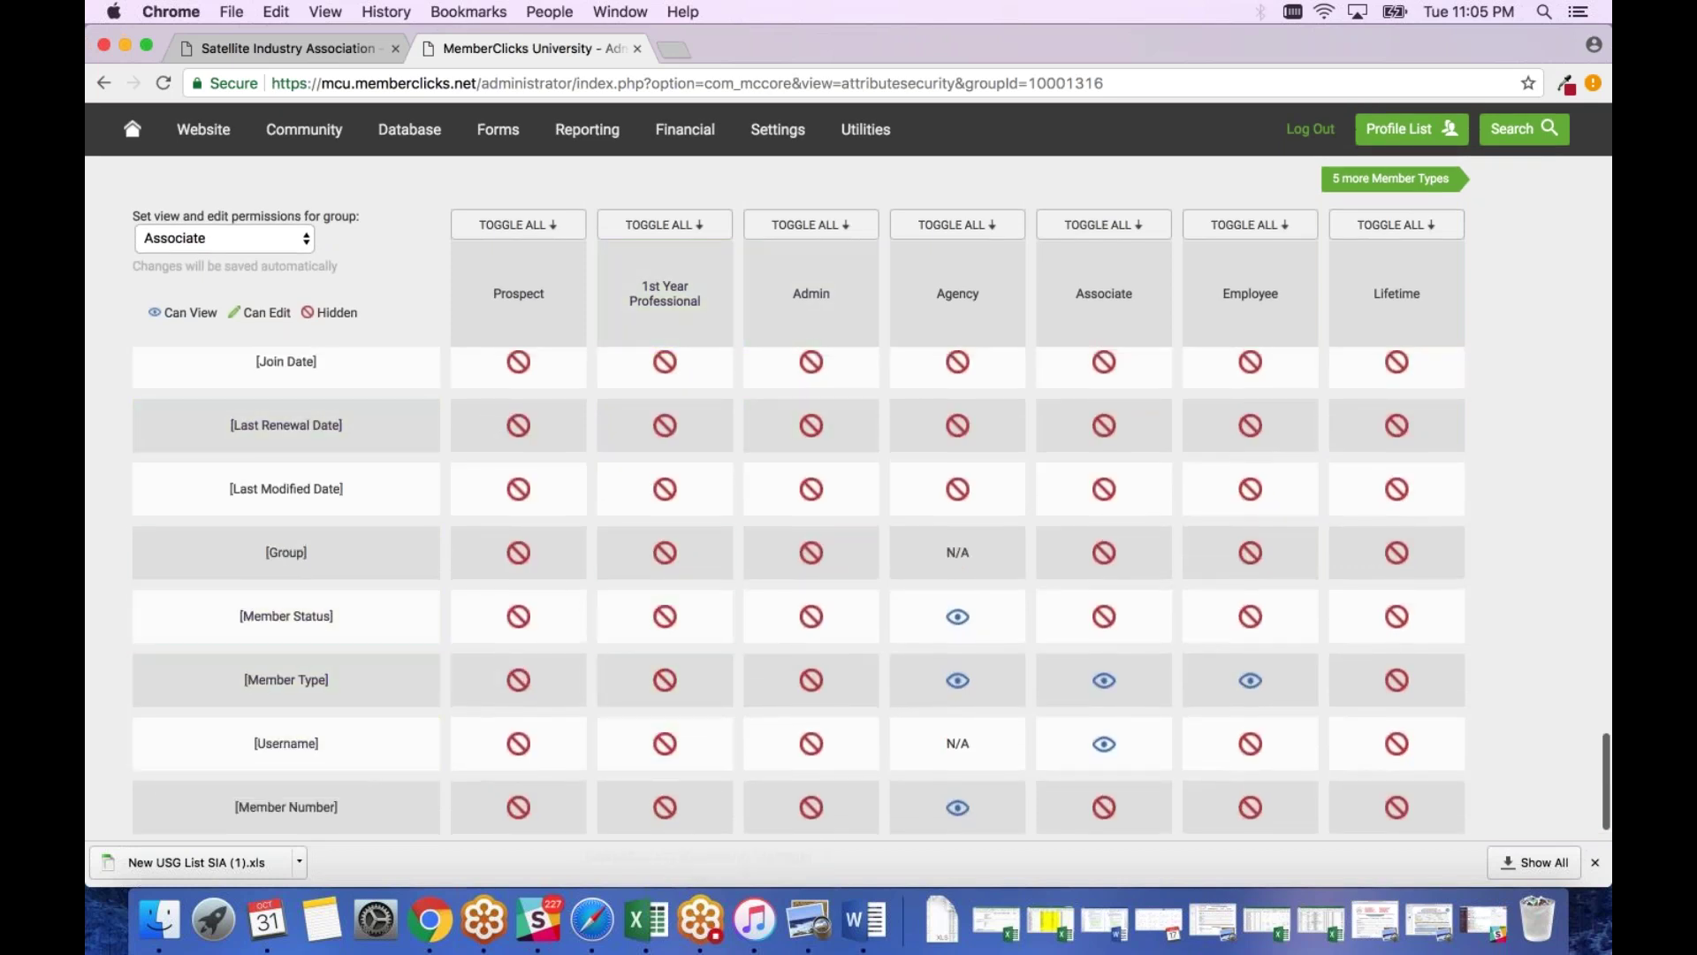
{"action": "scroll", "coordinate": [664, 609], "scroll_direction": "up", "scroll_amount": 1}
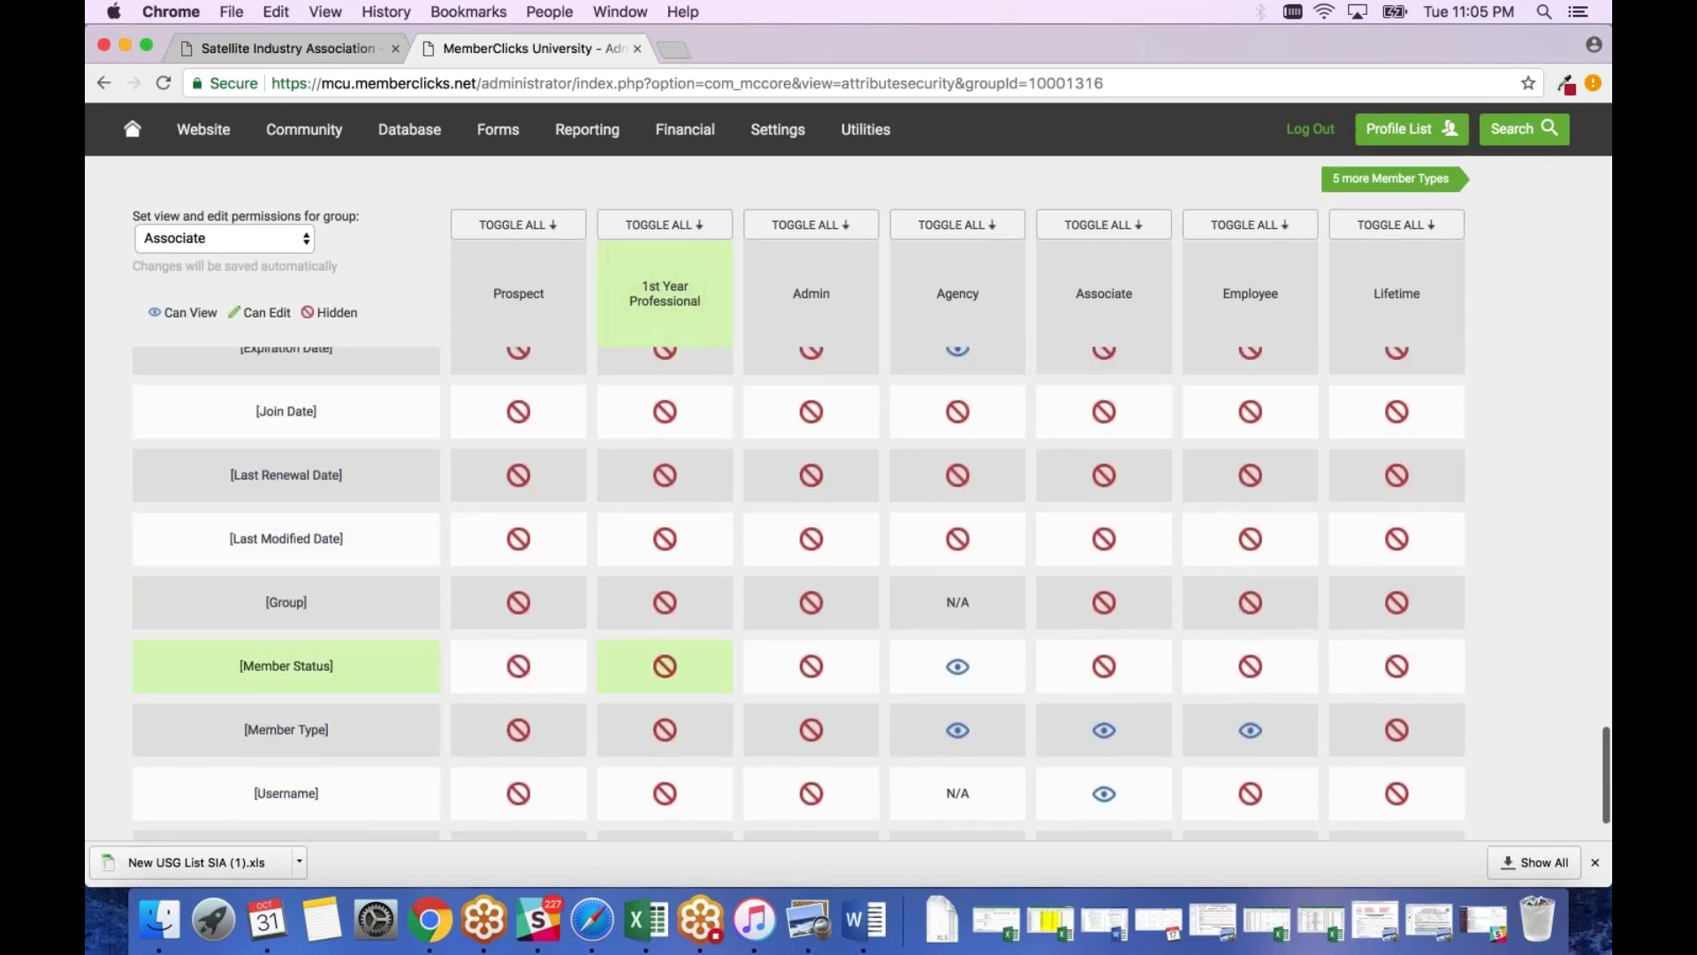
{"action": "scroll", "coordinate": [665, 641], "scroll_direction": "down", "scroll_amount": 2}
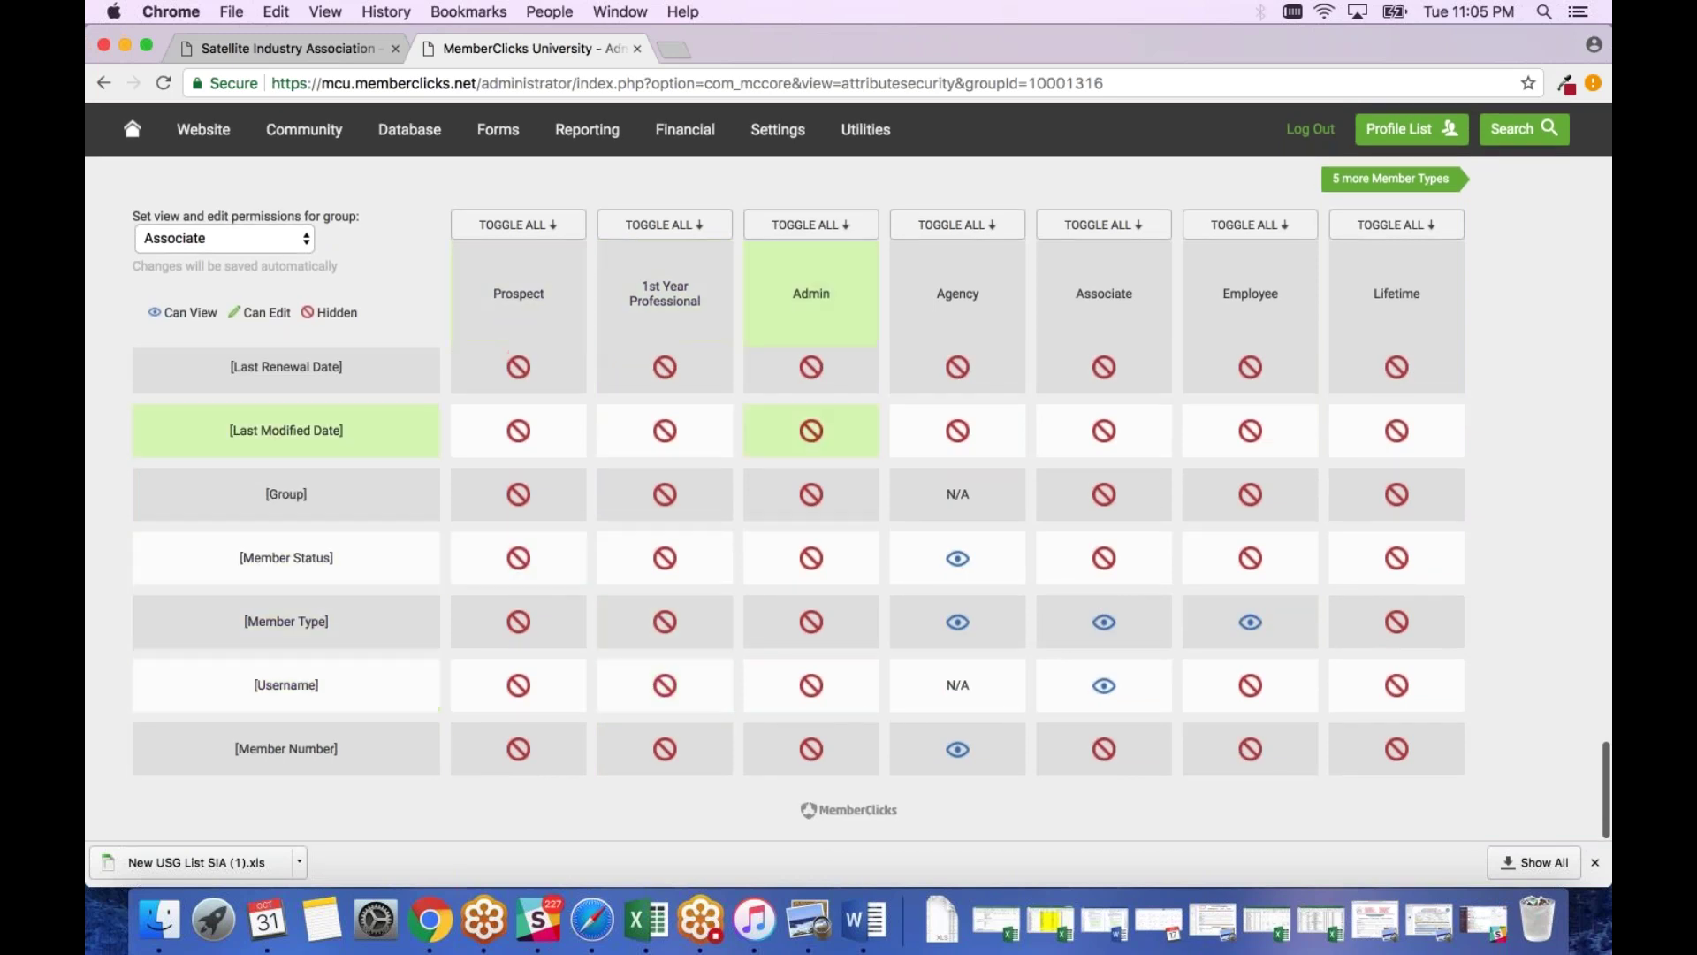
{"action": "scroll", "coordinate": [671, 678], "scroll_direction": "up", "scroll_amount": 10}
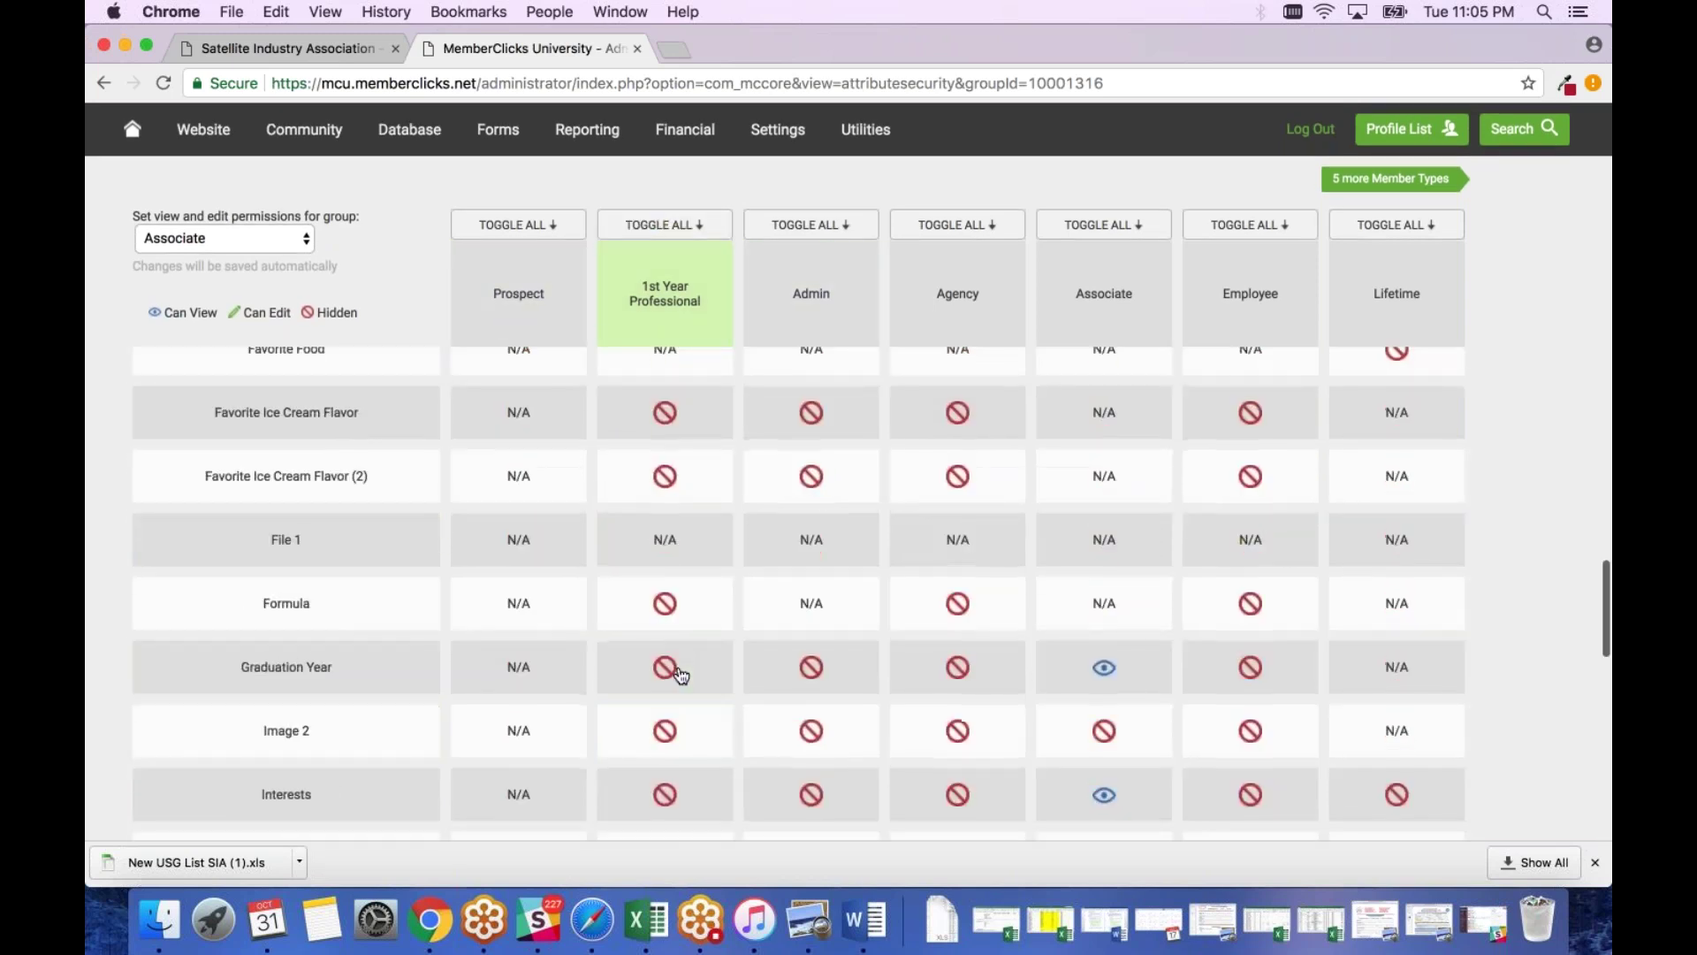
{"action": "scroll", "coordinate": [681, 676], "scroll_direction": "up", "scroll_amount": 10}
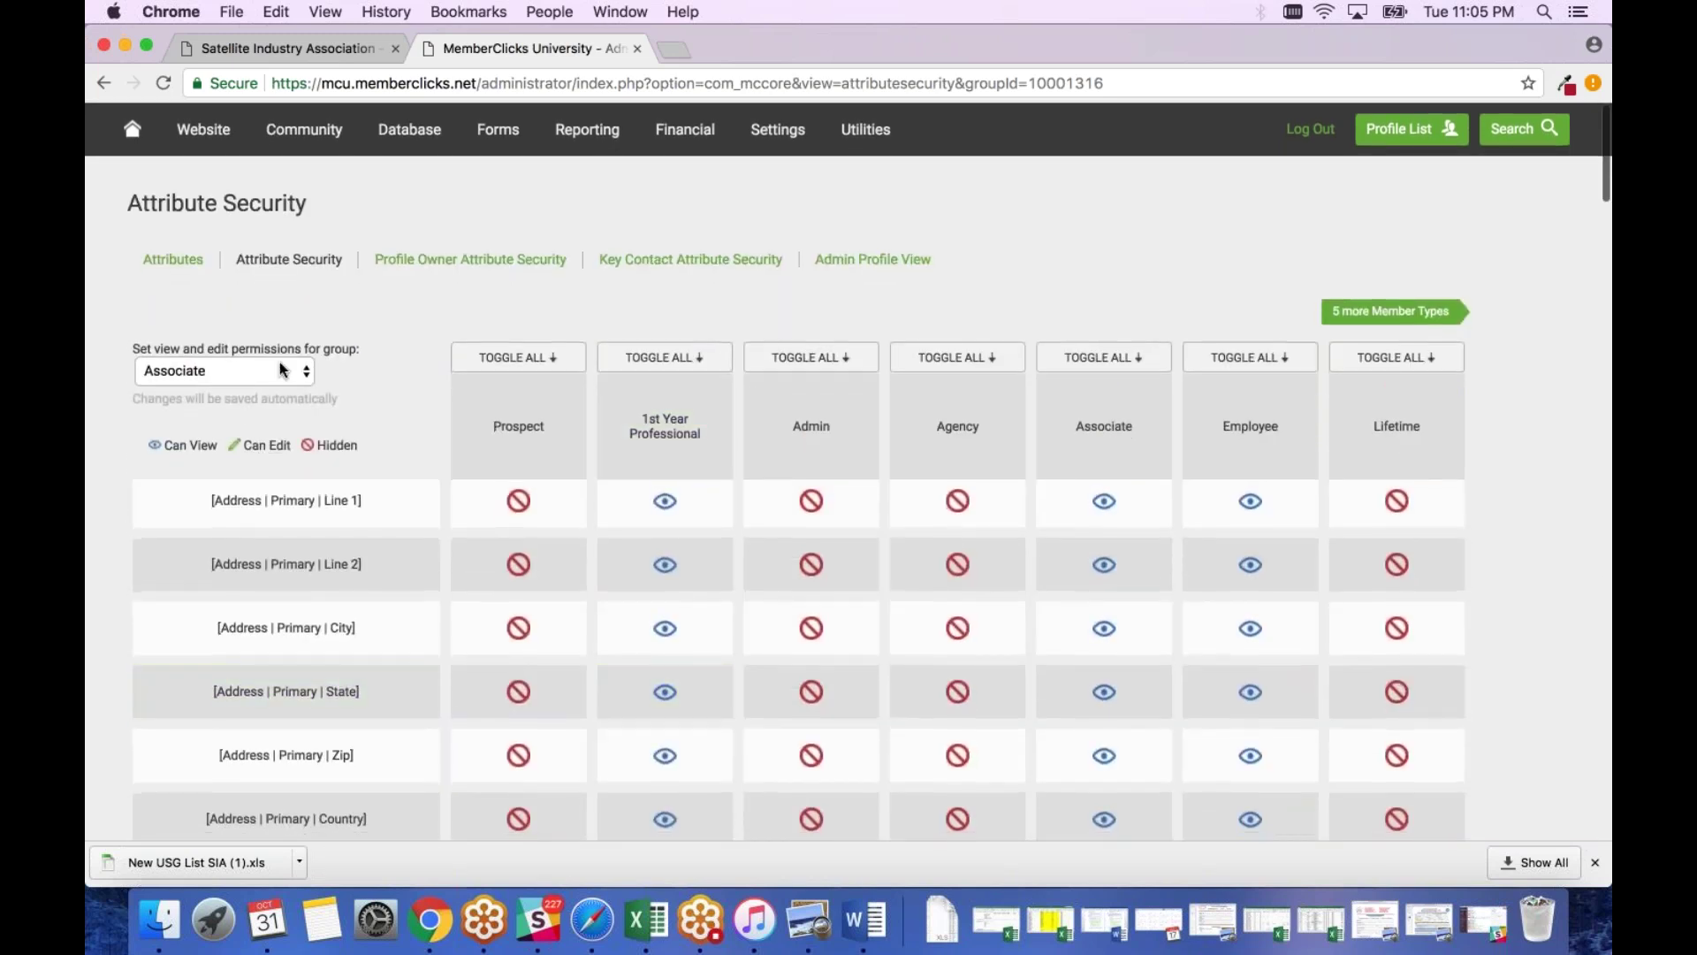
- Check the group choices and the five additional member types for Associate, and return to the first member types
{"action": "left_click", "coordinate": [281, 369]}
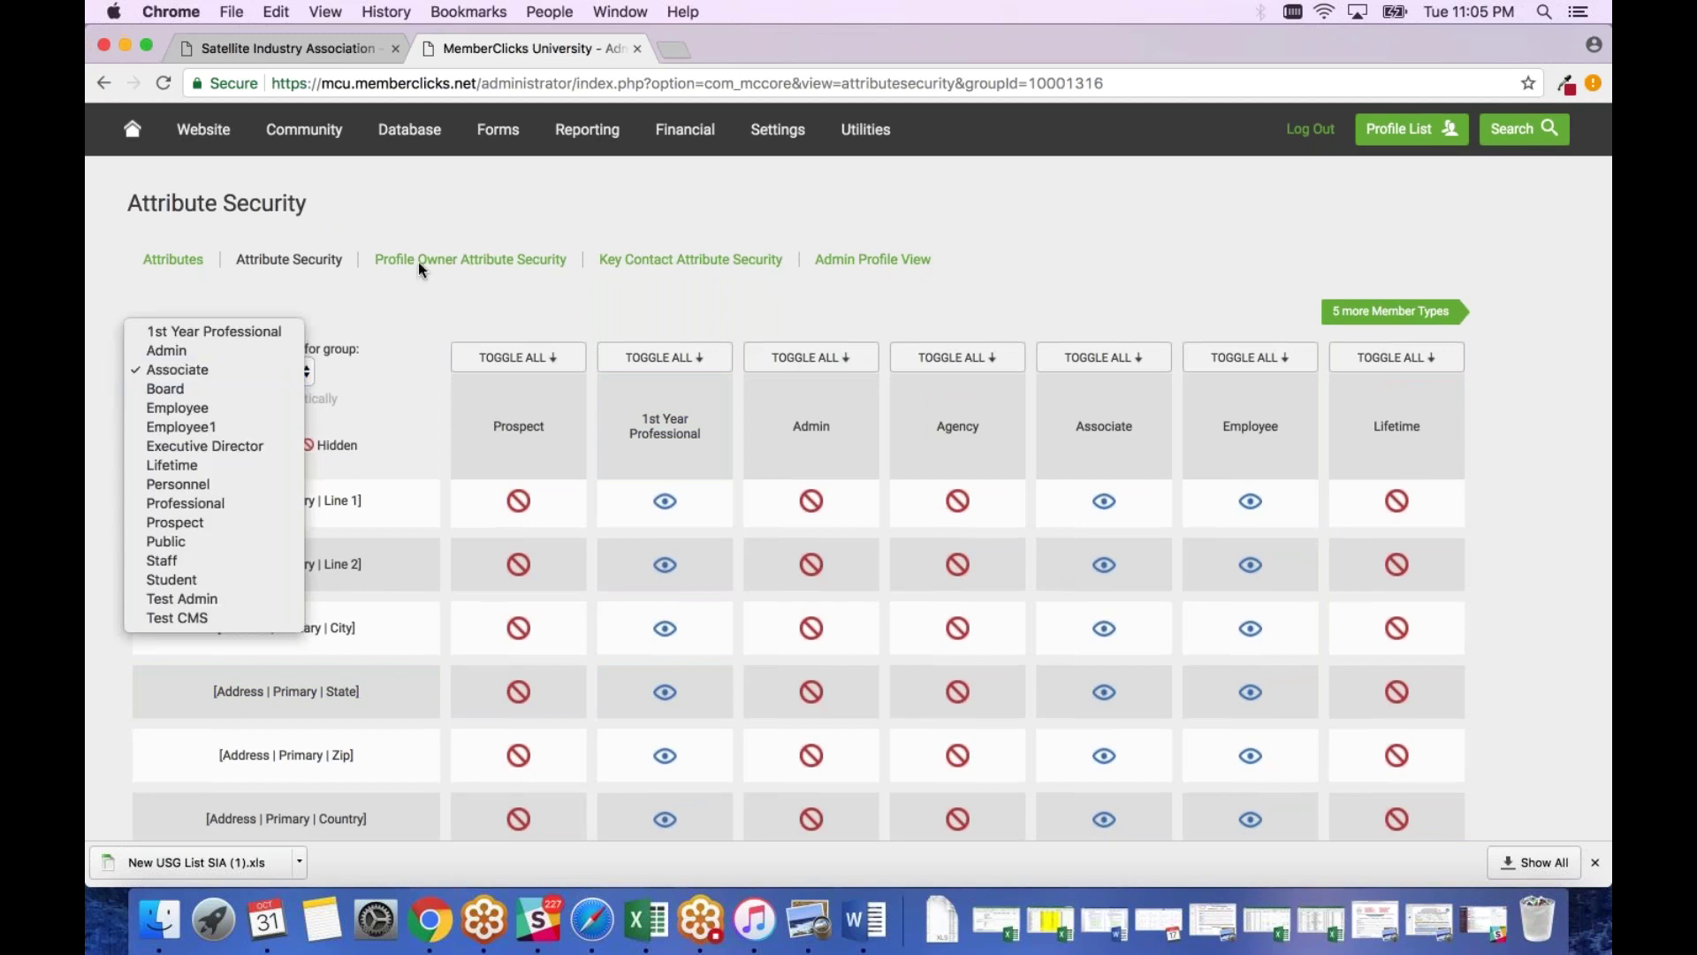
{"action": "left_click", "coordinate": [440, 304]}
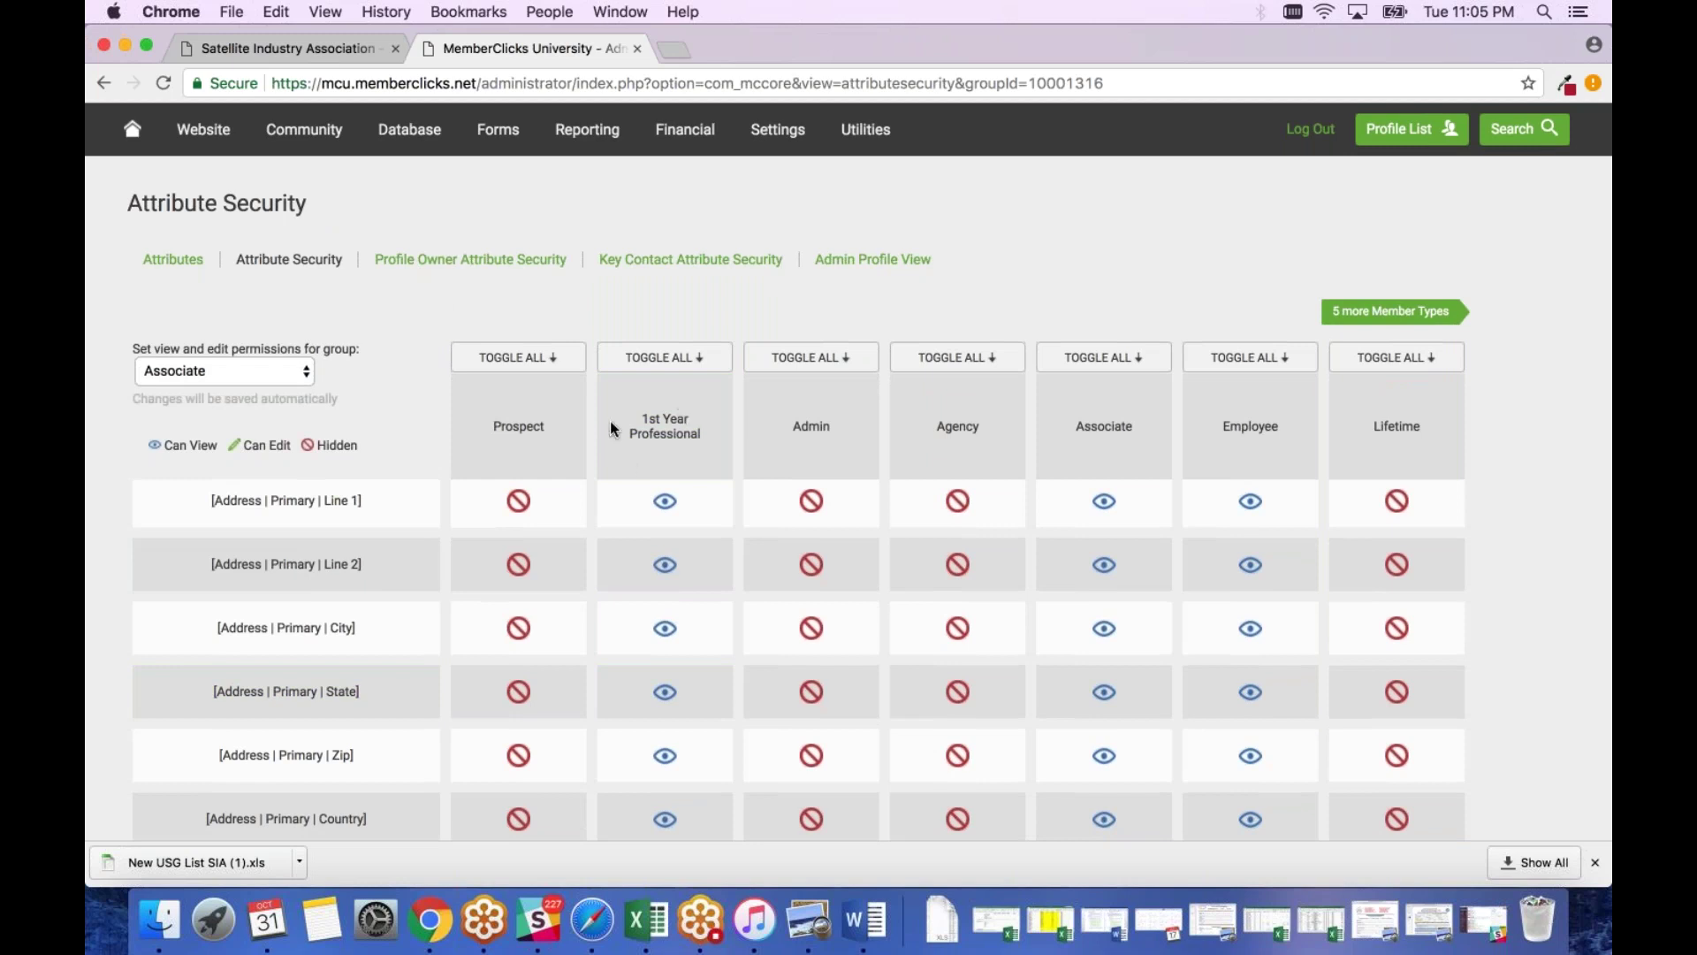
{"action": "left_click", "coordinate": [1359, 318]}
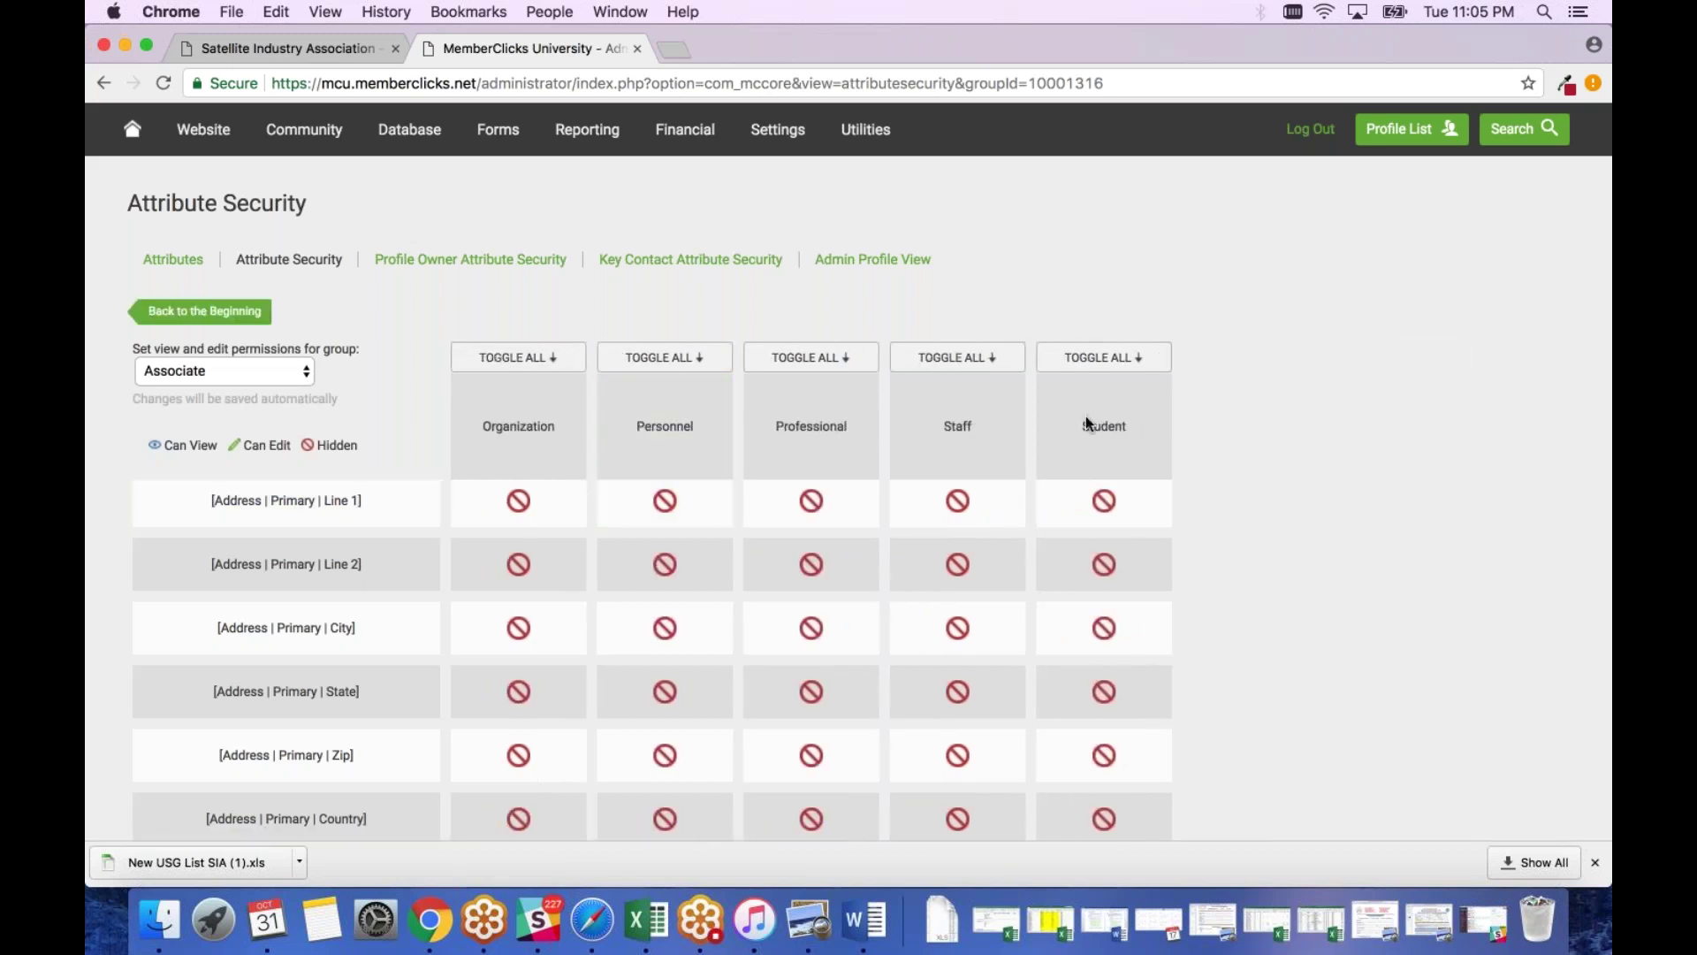
{"action": "left_click", "coordinate": [247, 312]}
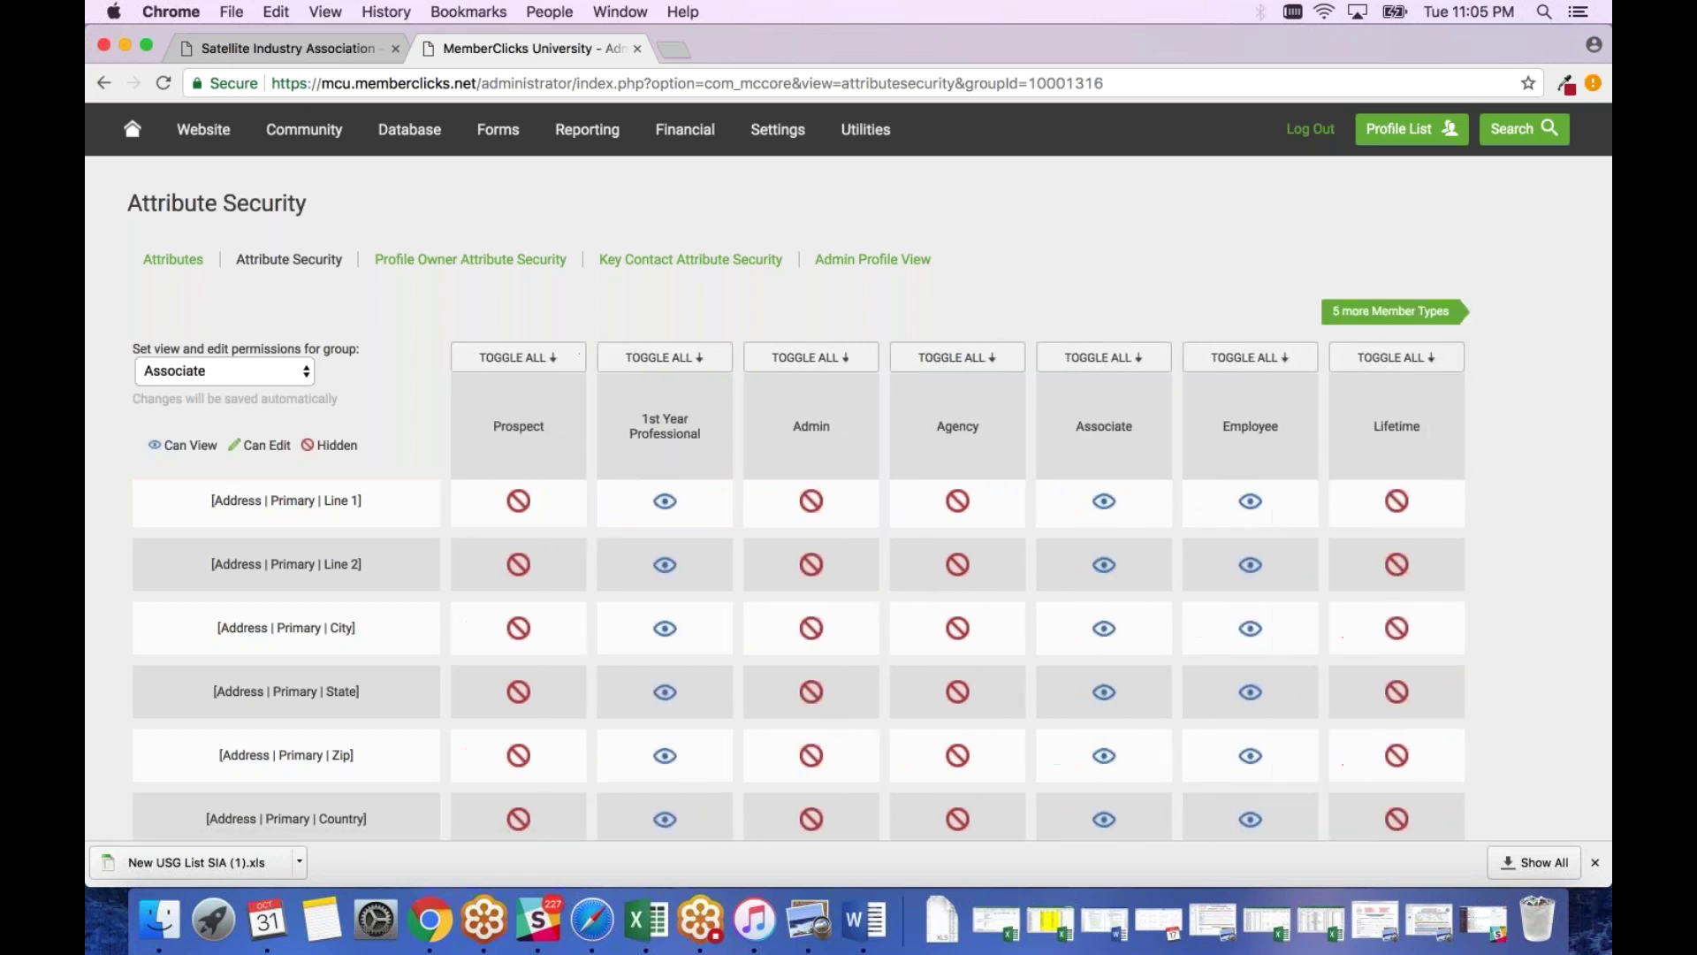